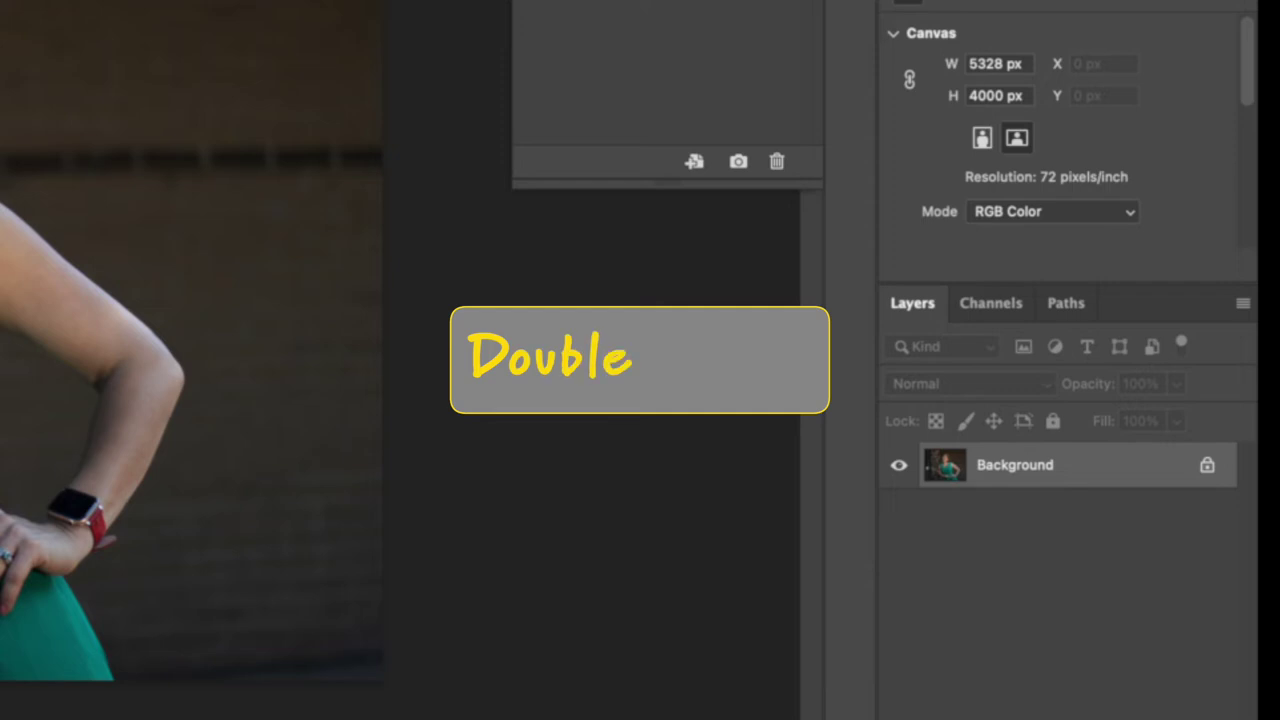
# Step: Unlock the background as layer 'Original' and put it in a new group named 'Editted'
pyautogui.doubleClick(1015, 465)
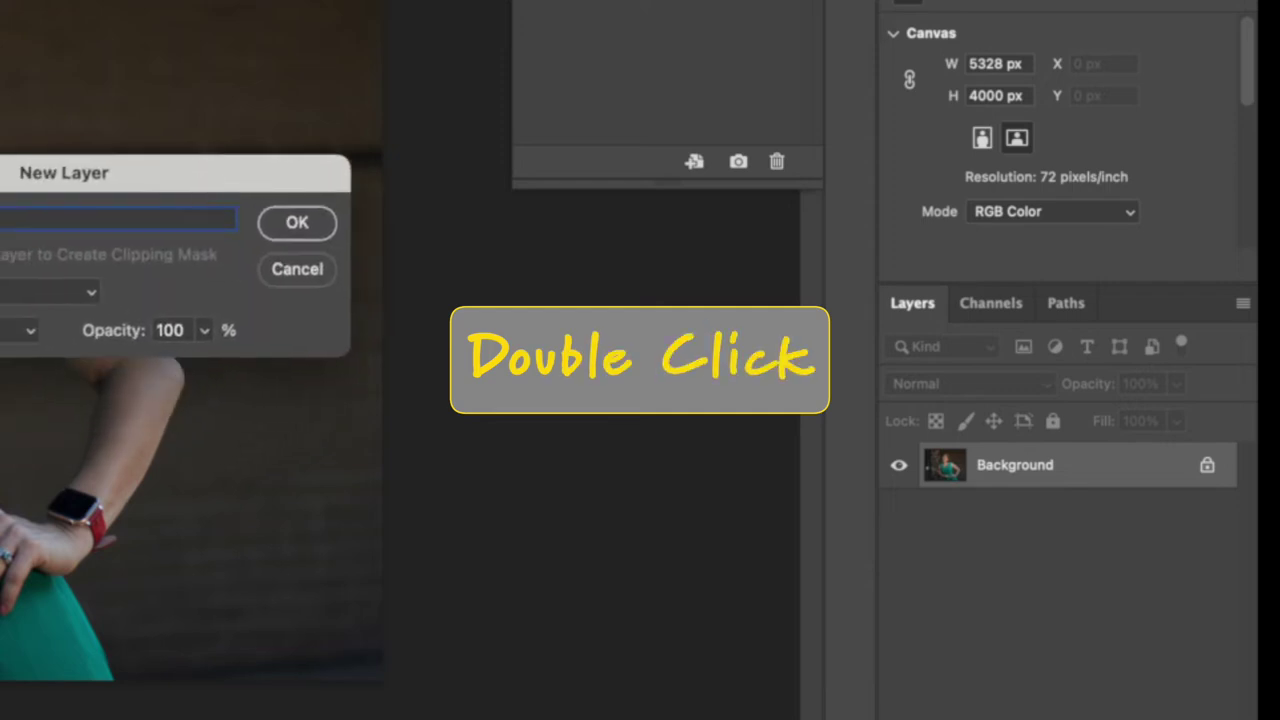
pyautogui.press('Return')
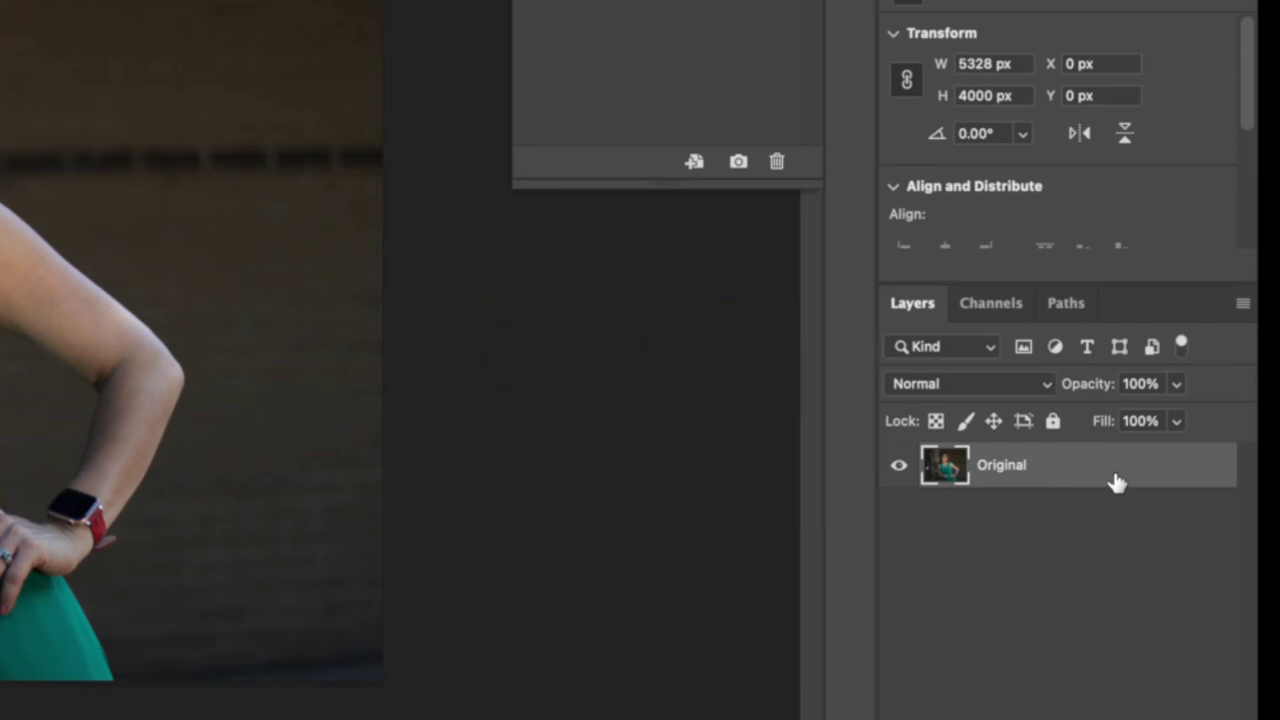
pyautogui.hotkey('ctrl', 'g')
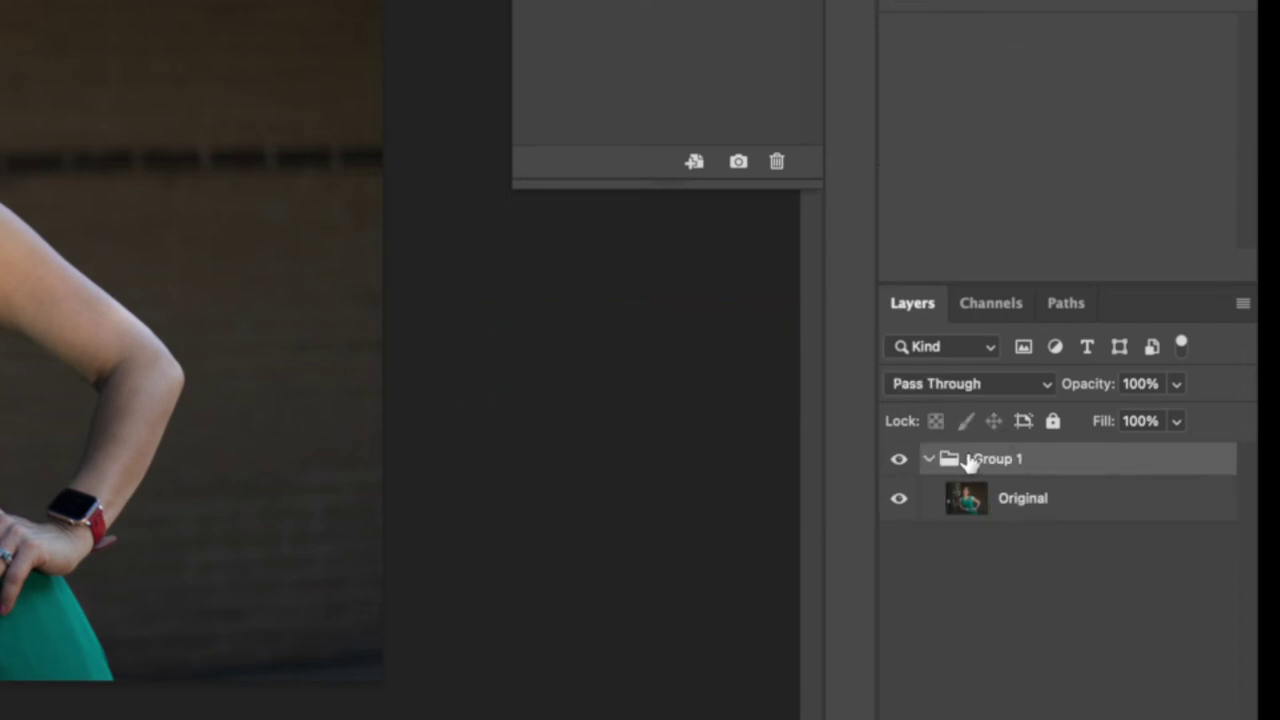
pyautogui.doubleClick(1005, 460)
pyautogui.write('Editted')
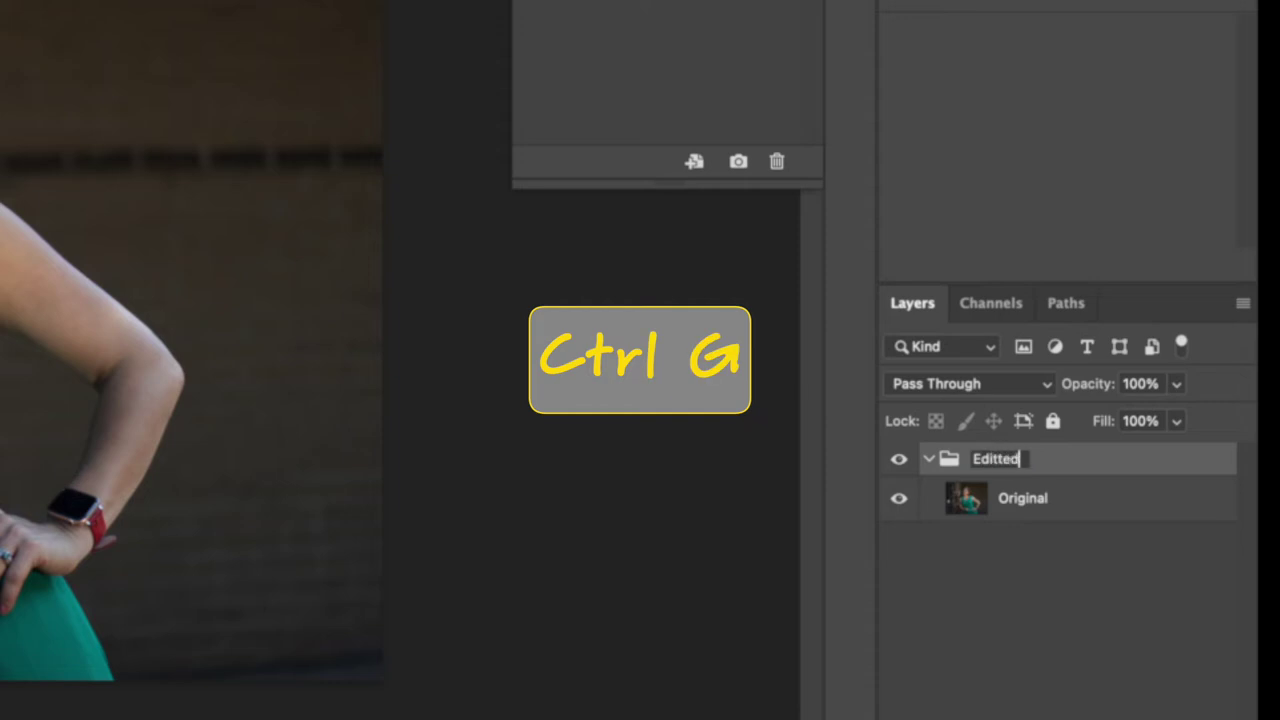
pyautogui.press('Return')
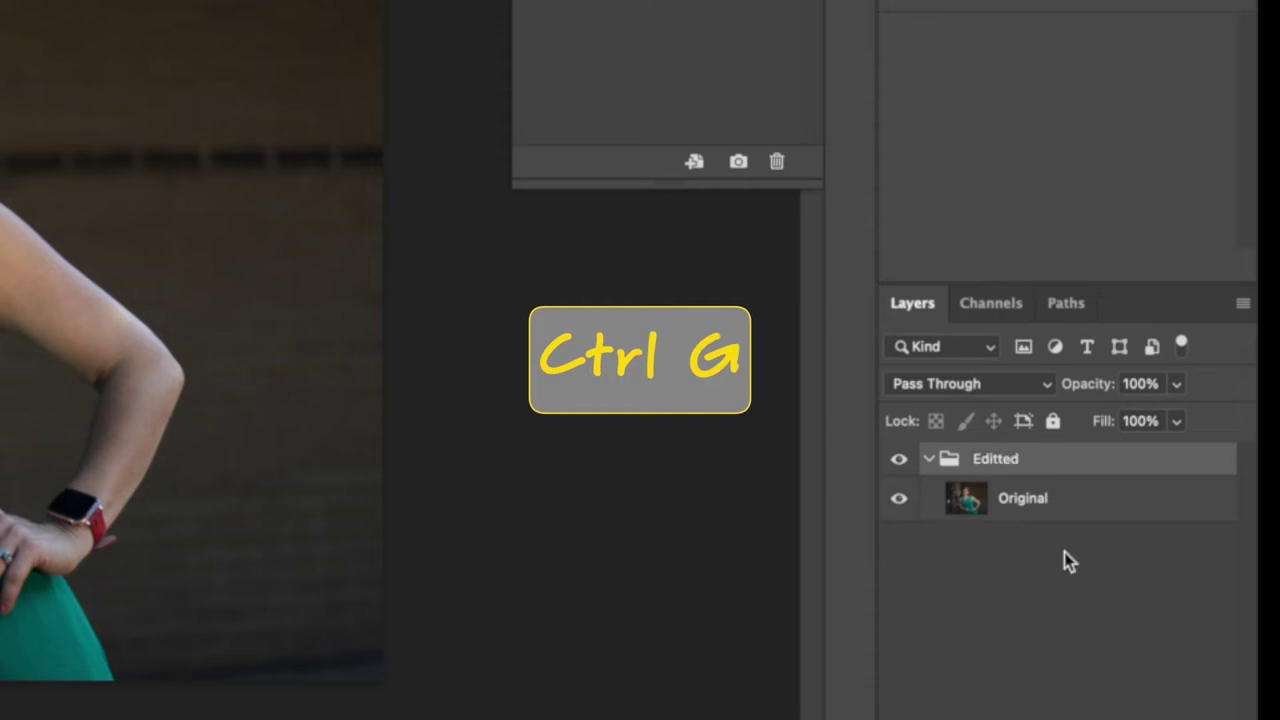
# Step: Move Original below the Editted group and place a duplicate of it inside the group
pyautogui.moveTo(1049, 493); pyautogui.dragTo(983, 530)
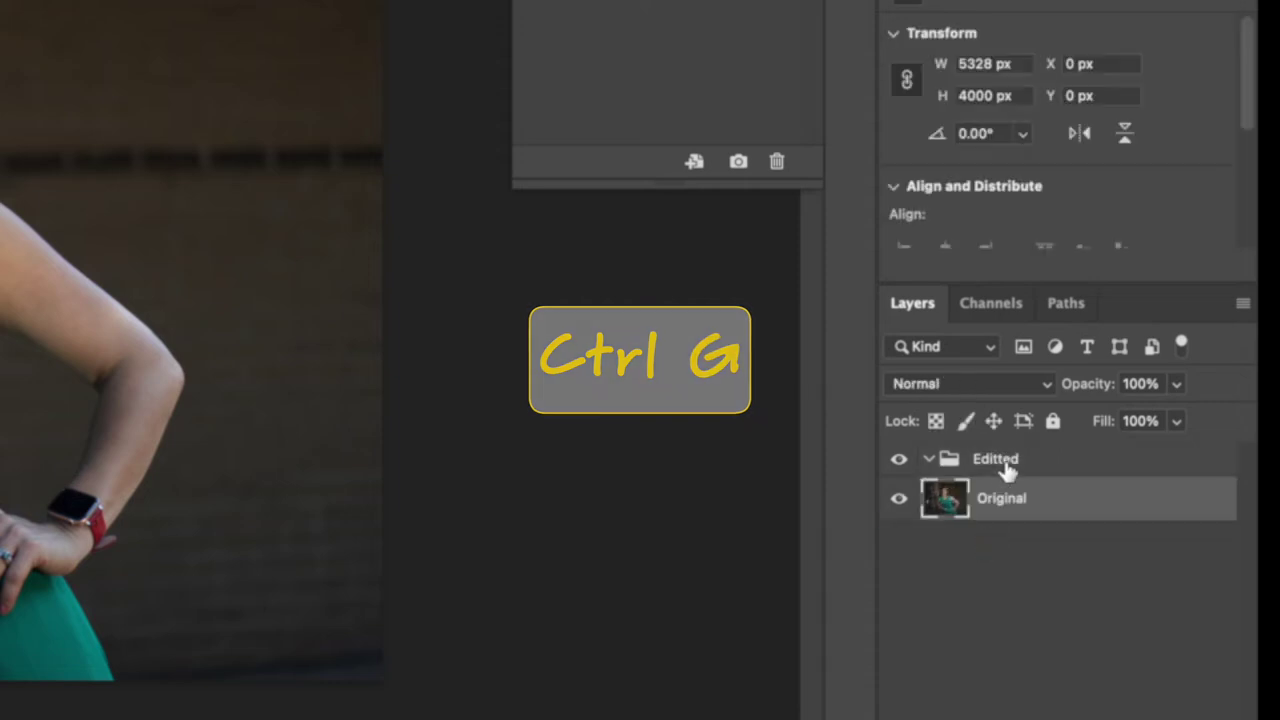
pyautogui.click(1000, 466)
pyautogui.click(1025, 510)
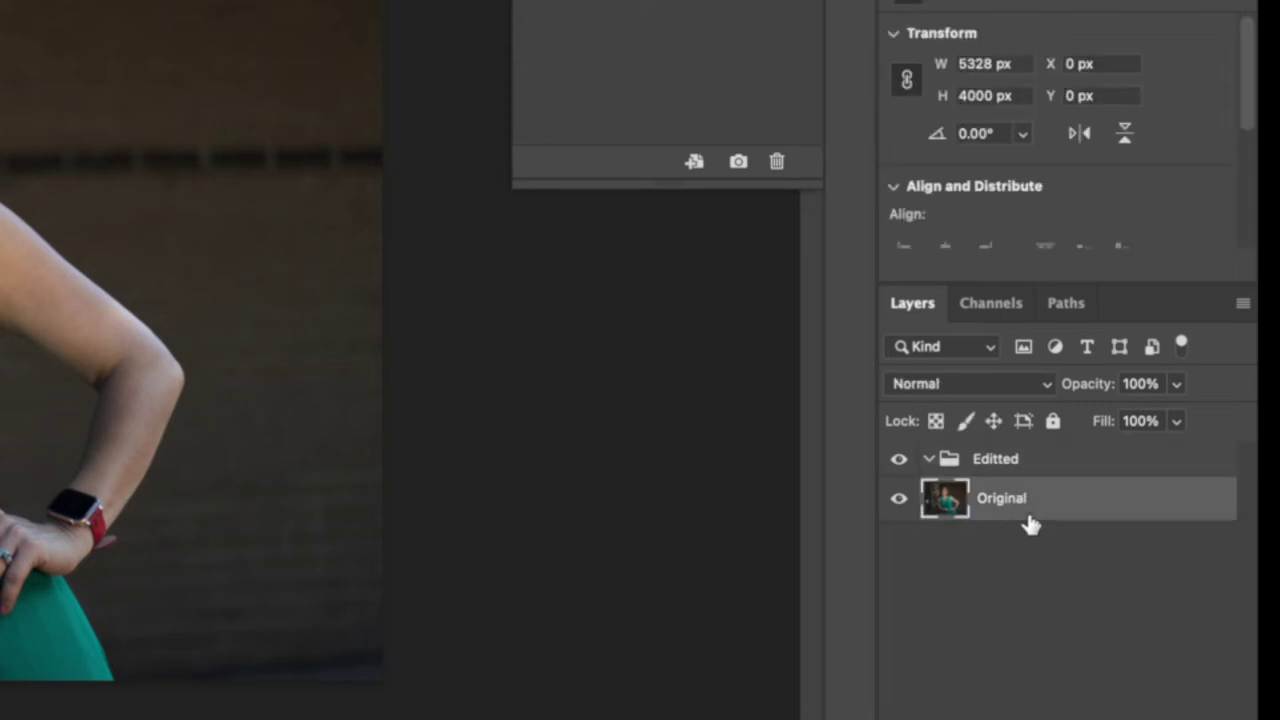
pyautogui.hotkey('ctrl', 'j')
pyautogui.moveTo(1031, 512); pyautogui.dragTo(1037, 477)
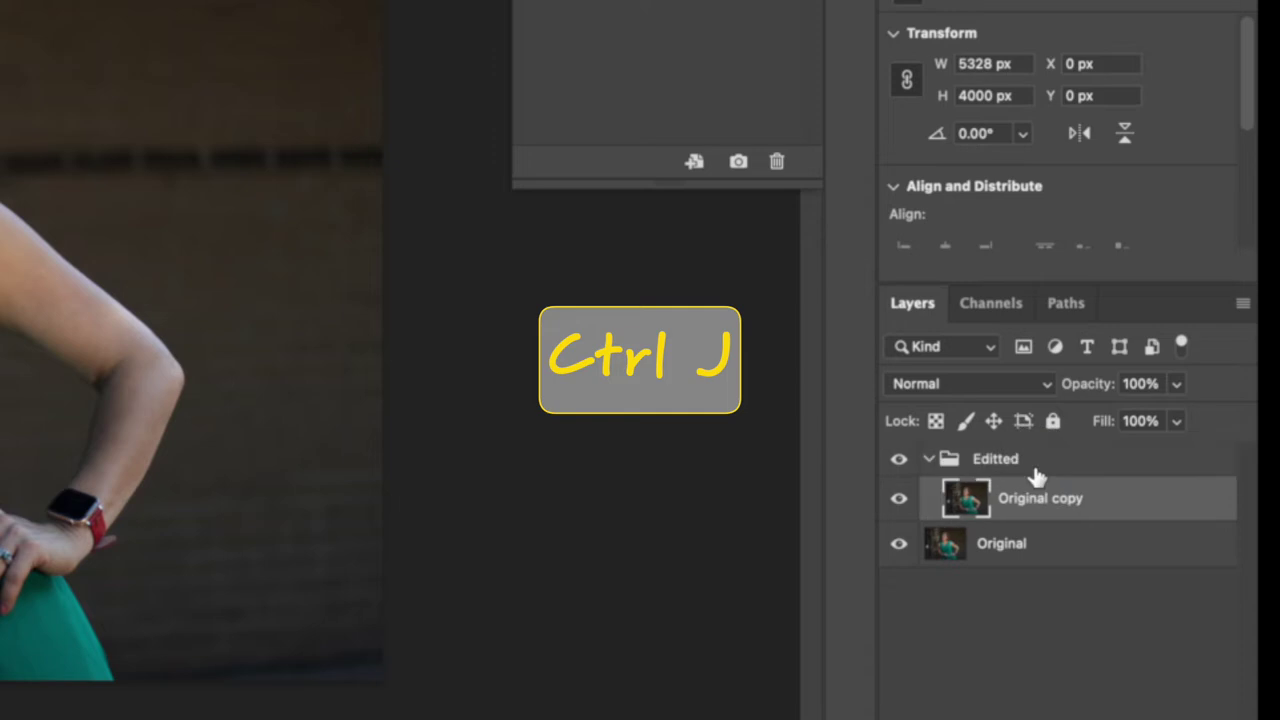
pyautogui.doubleClick(1032, 497)
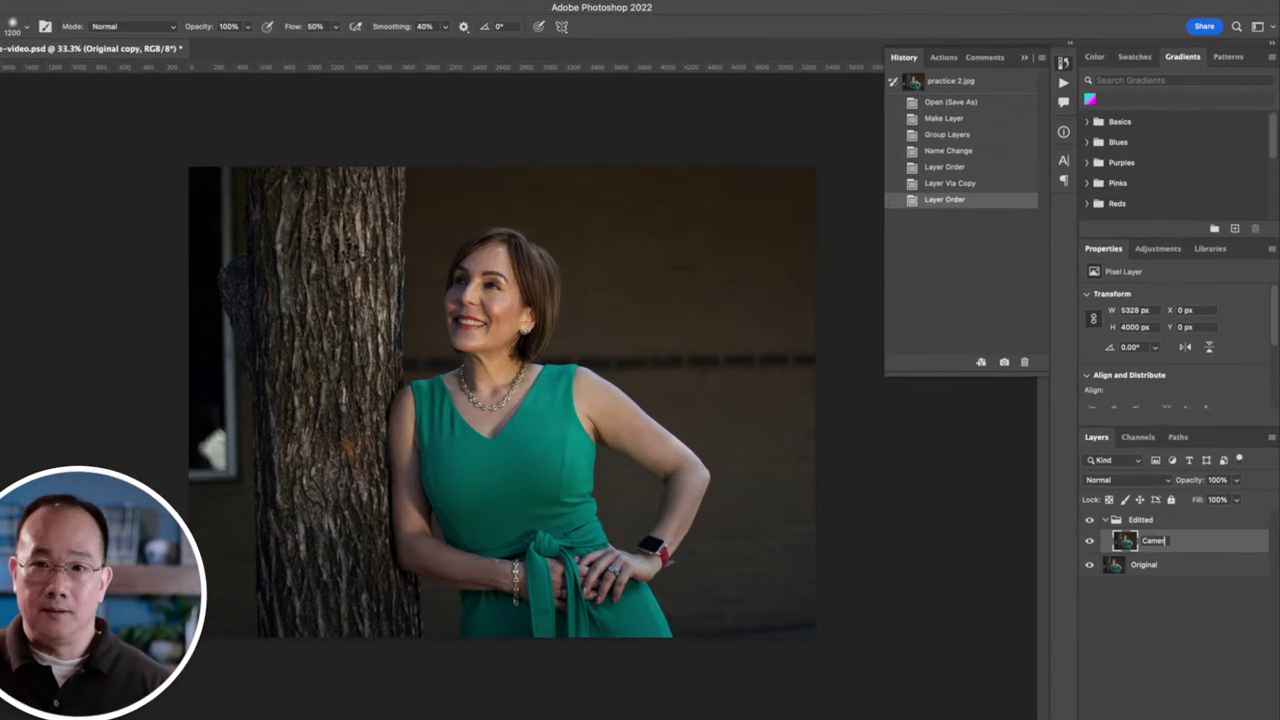
# Step: Name the copy layer 'Camera Raw' and open the Camera Raw filter on it
pyautogui.write('Camera Raw')
pyautogui.press('Return')
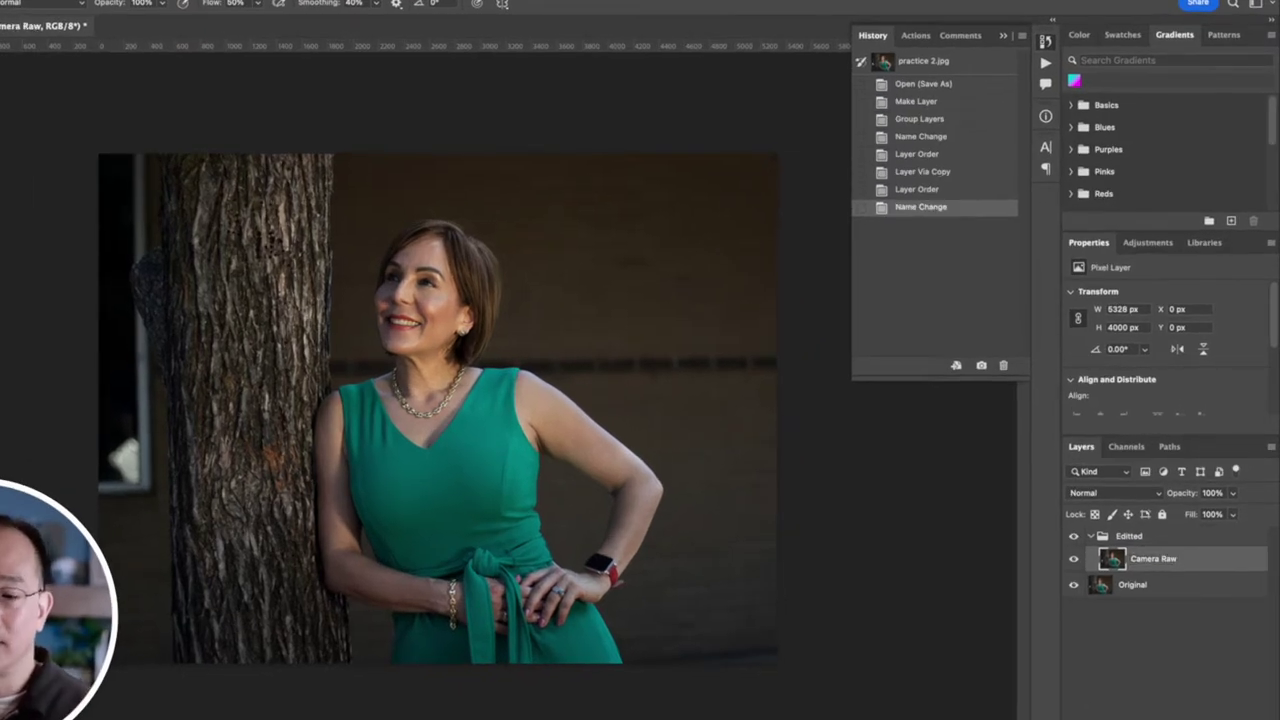
pyautogui.click(163, 0)
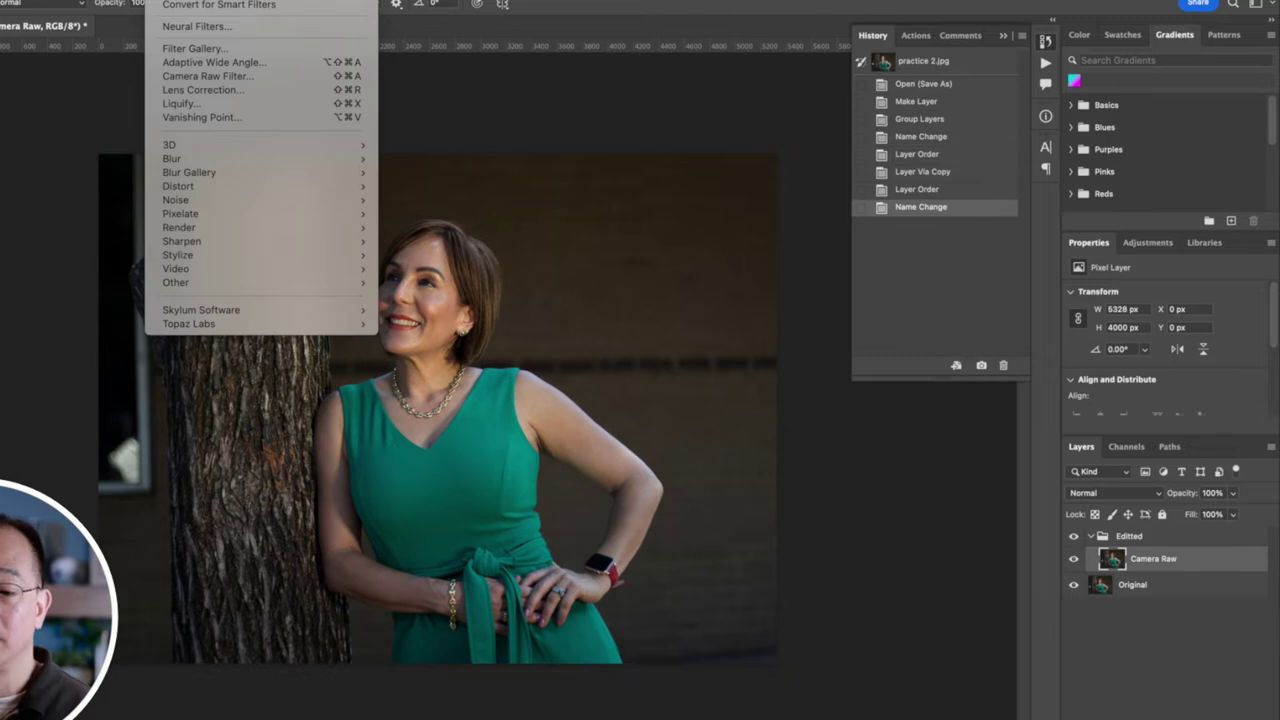
pyautogui.click(186, 77)
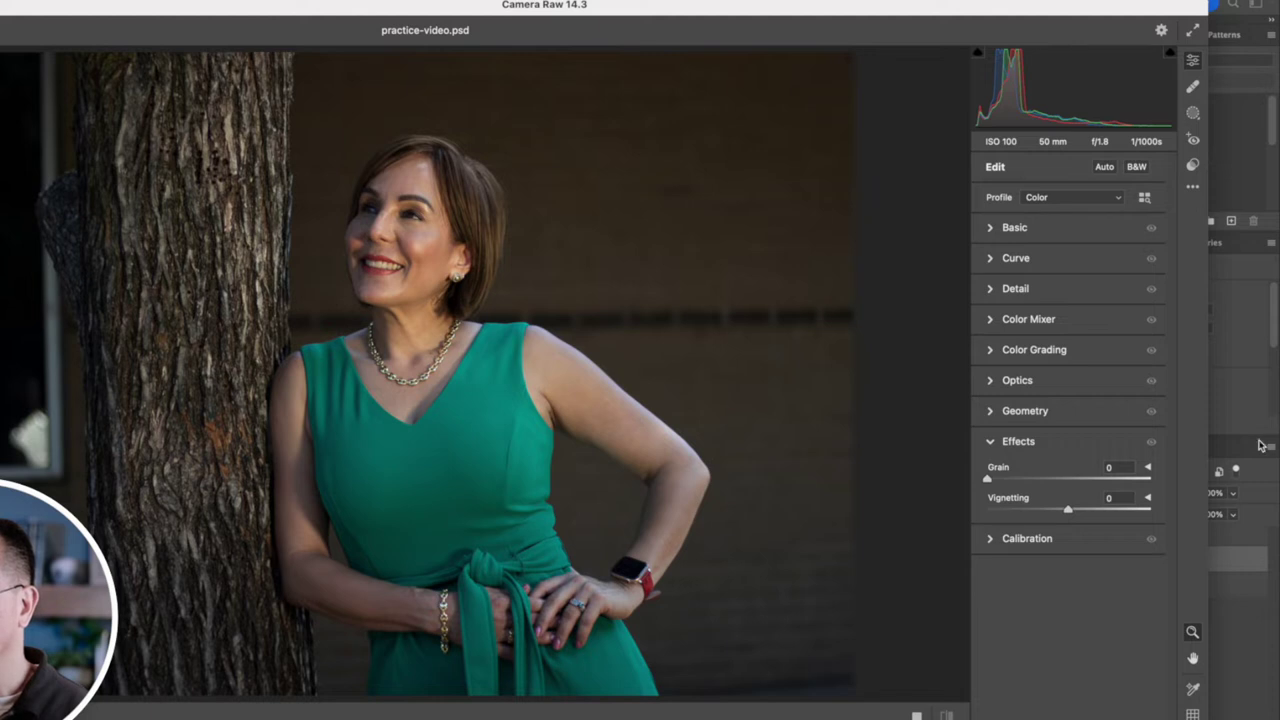
# Step: Apply Auto tone in the Basic panel and lower Exposure to about +0.60
pyautogui.click(991, 229)
pyautogui.click(1104, 167)
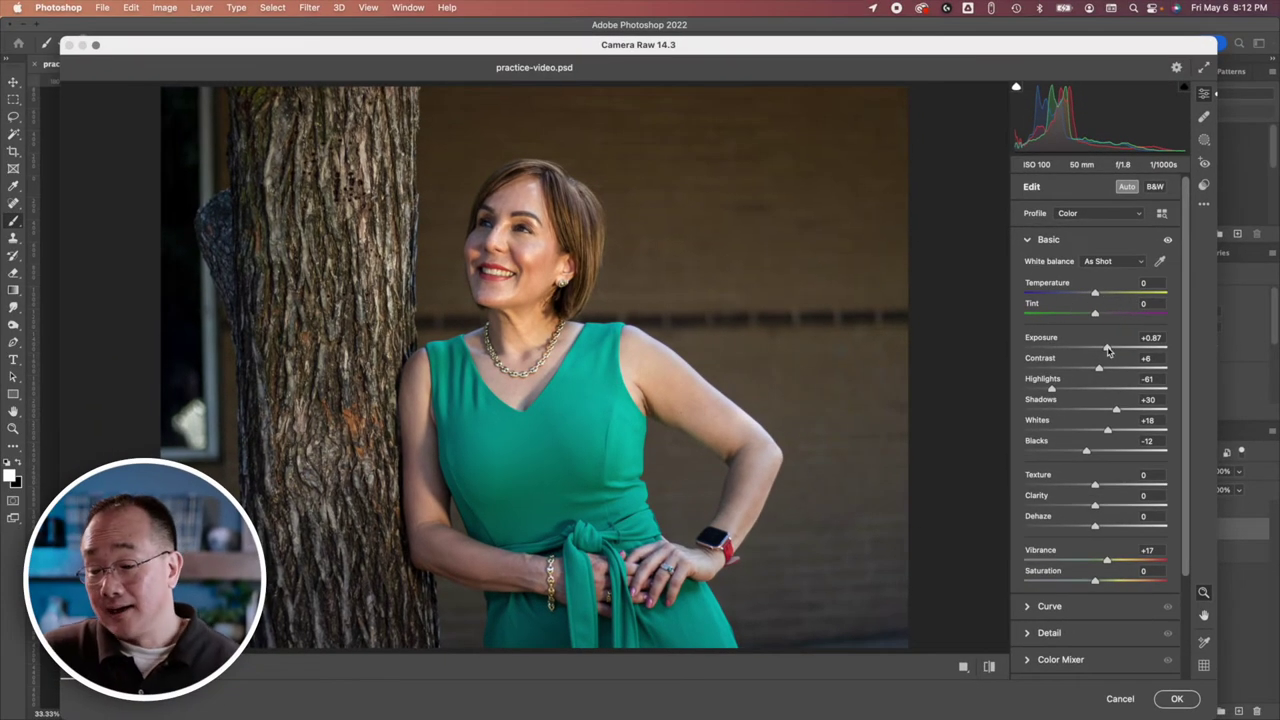
pyautogui.moveTo(1107, 349); pyautogui.dragTo(1103, 350)
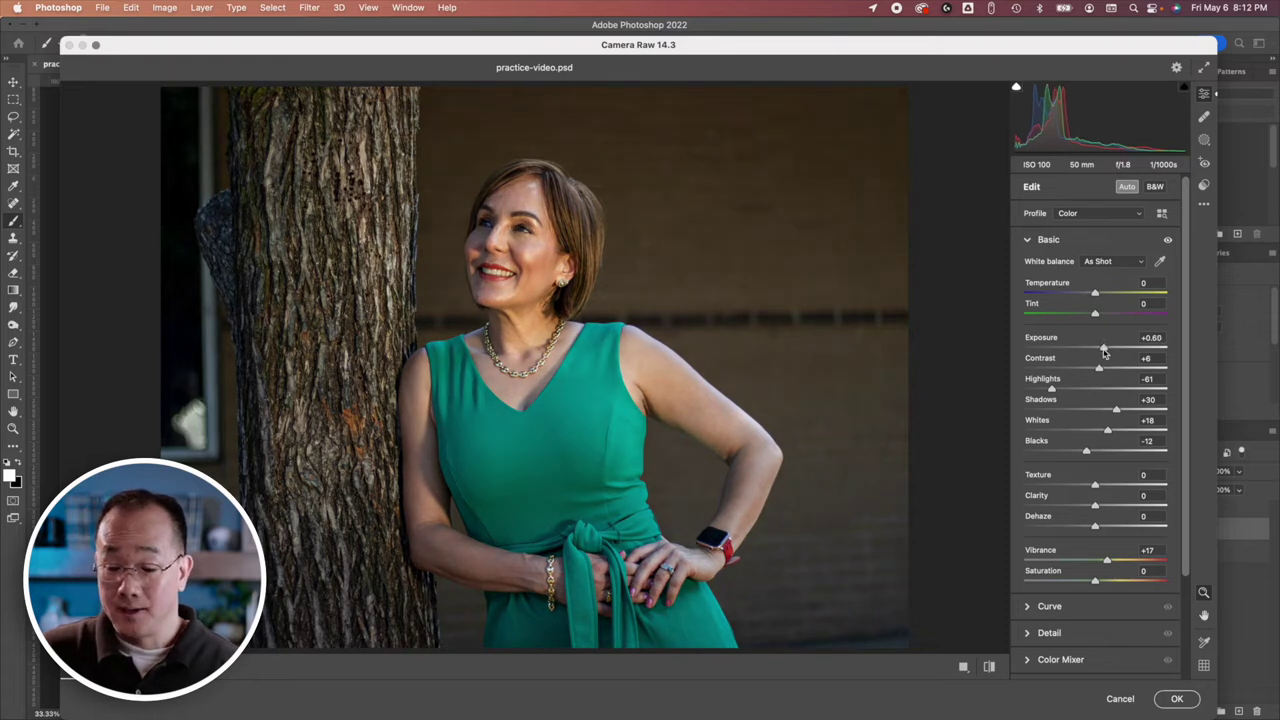
pyautogui.doubleClick(1052, 47)
pyautogui.moveTo(989, 83); pyautogui.dragTo(1093, 402)
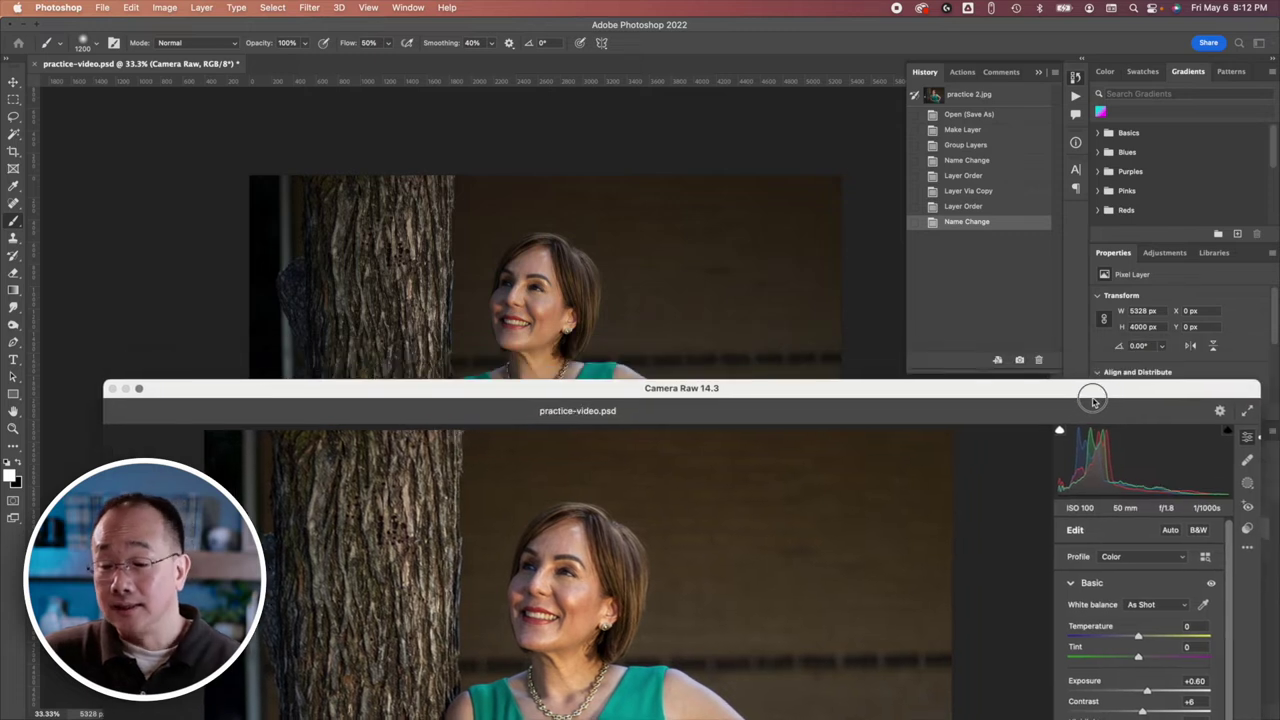
pyautogui.doubleClick(1092, 400)
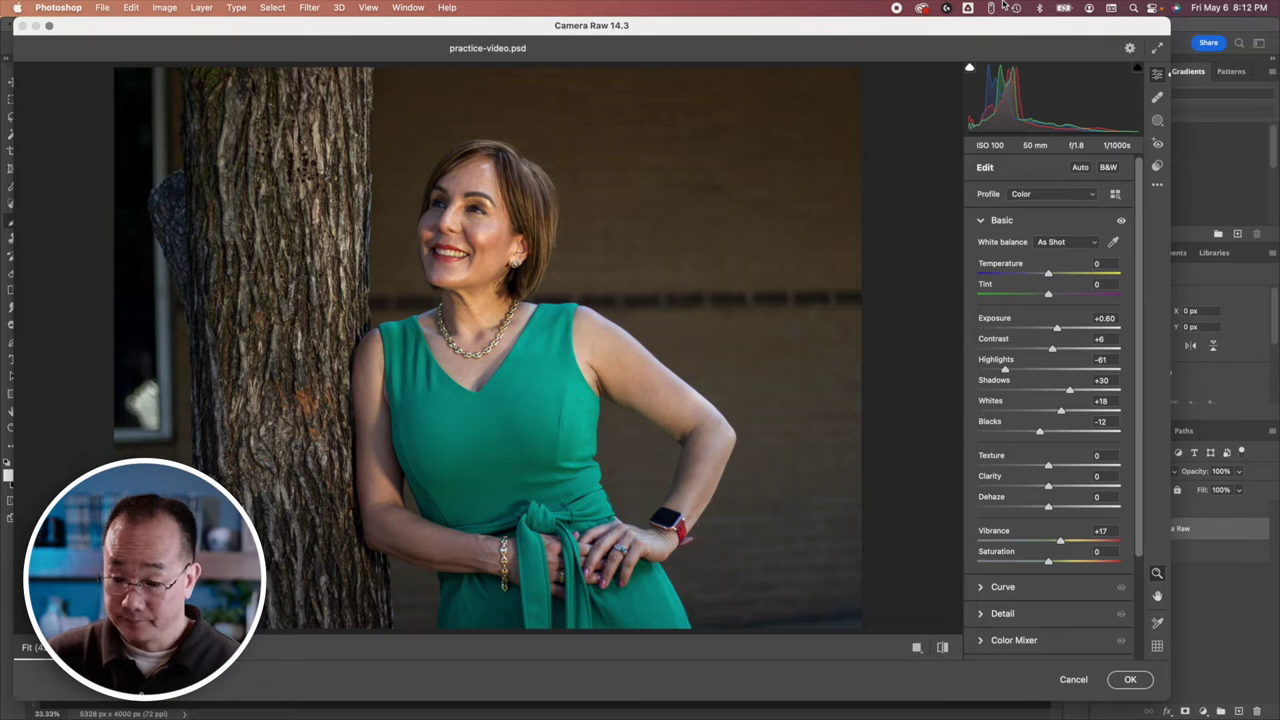
# Step: Fine-tune Exposure down to +0.50 and reduce Vibrance to +6
pyautogui.scroll(-2, 1028, 461)
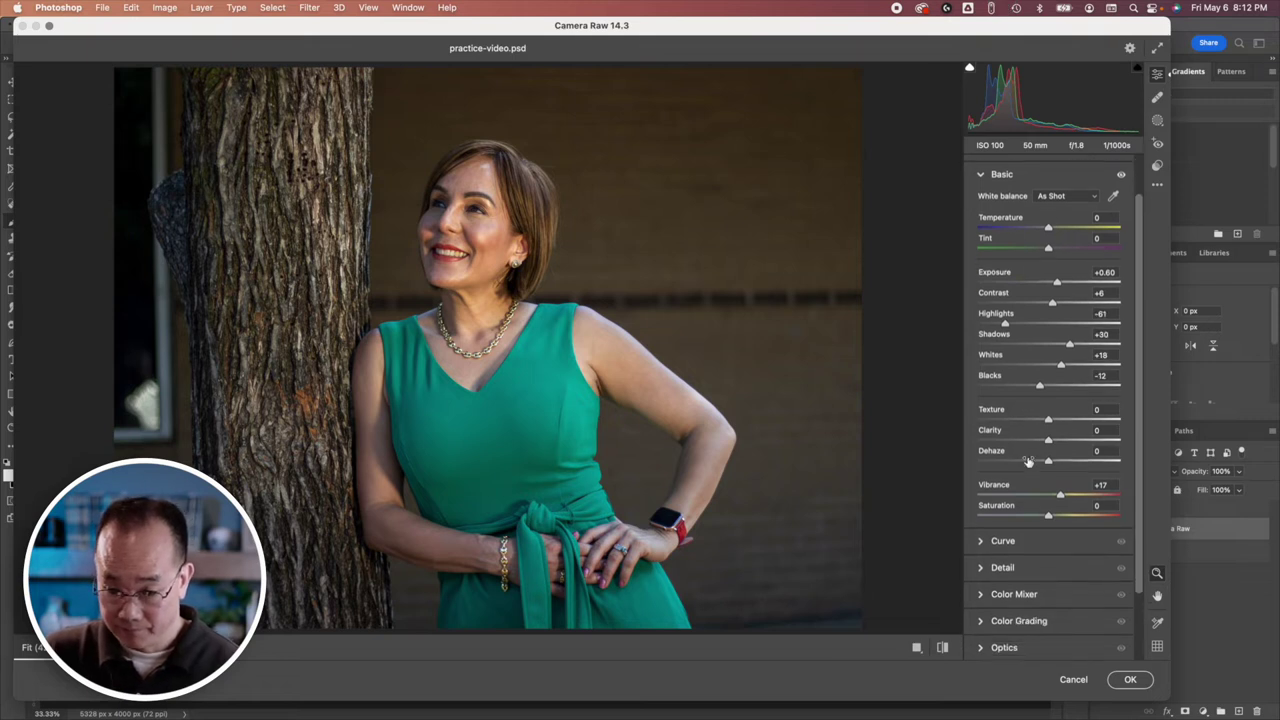
pyautogui.moveTo(869, 30); pyautogui.dragTo(900, 17)
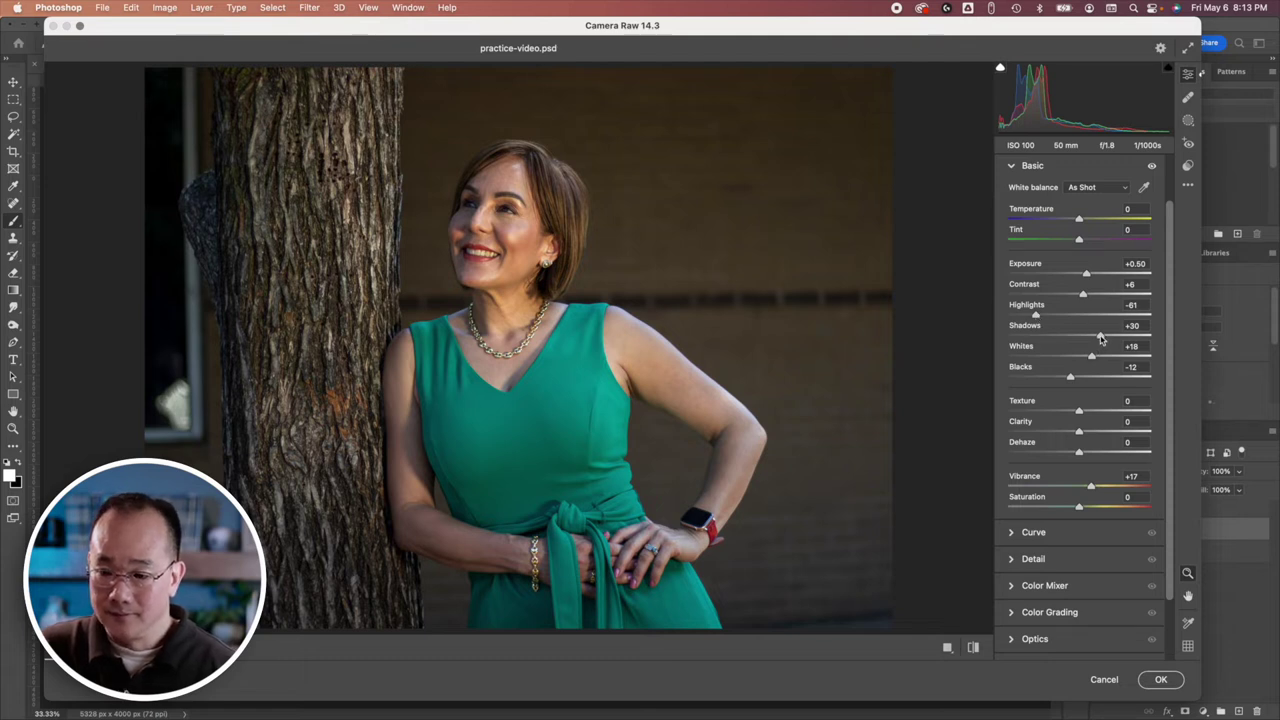
pyautogui.moveTo(1087, 276); pyautogui.dragTo(1087, 278)
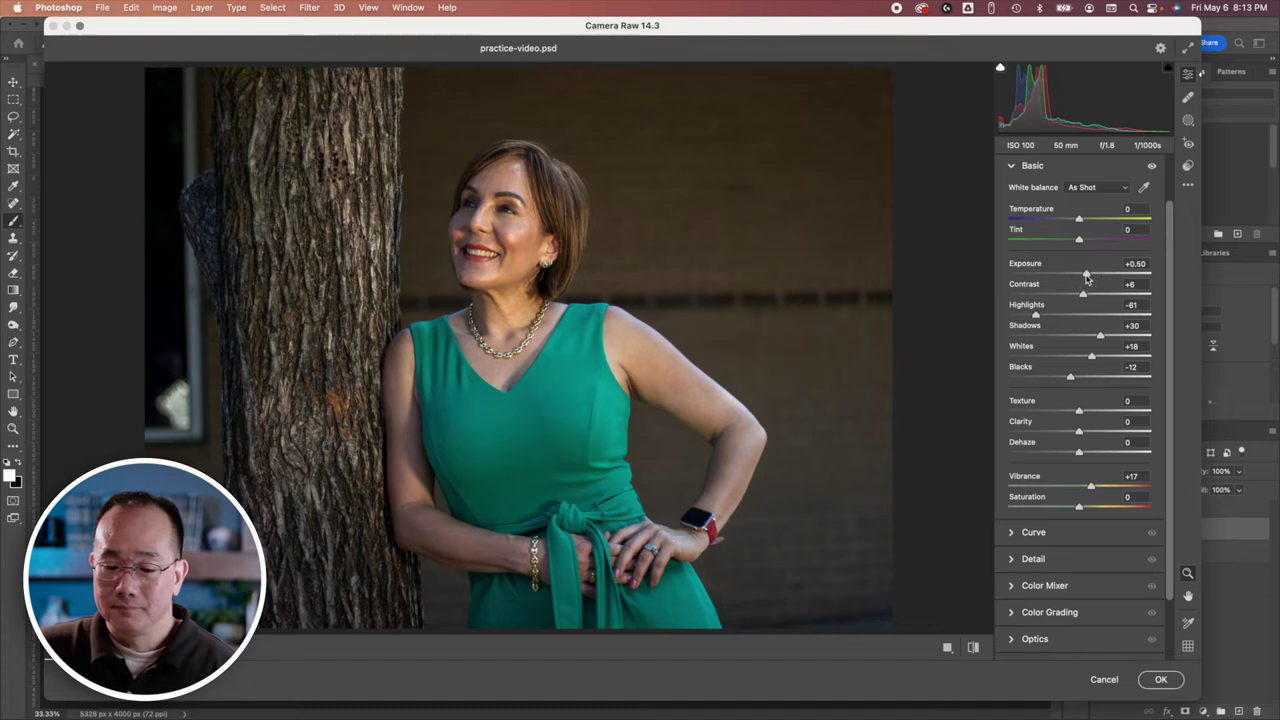
pyautogui.moveTo(864, 28)
pyautogui.mouseDown()
pyautogui.moveTo(848, 340)
pyautogui.moveTo(907, 388)
pyautogui.moveTo(886, 38)
pyautogui.moveTo(874, 38)
pyautogui.mouseUp()
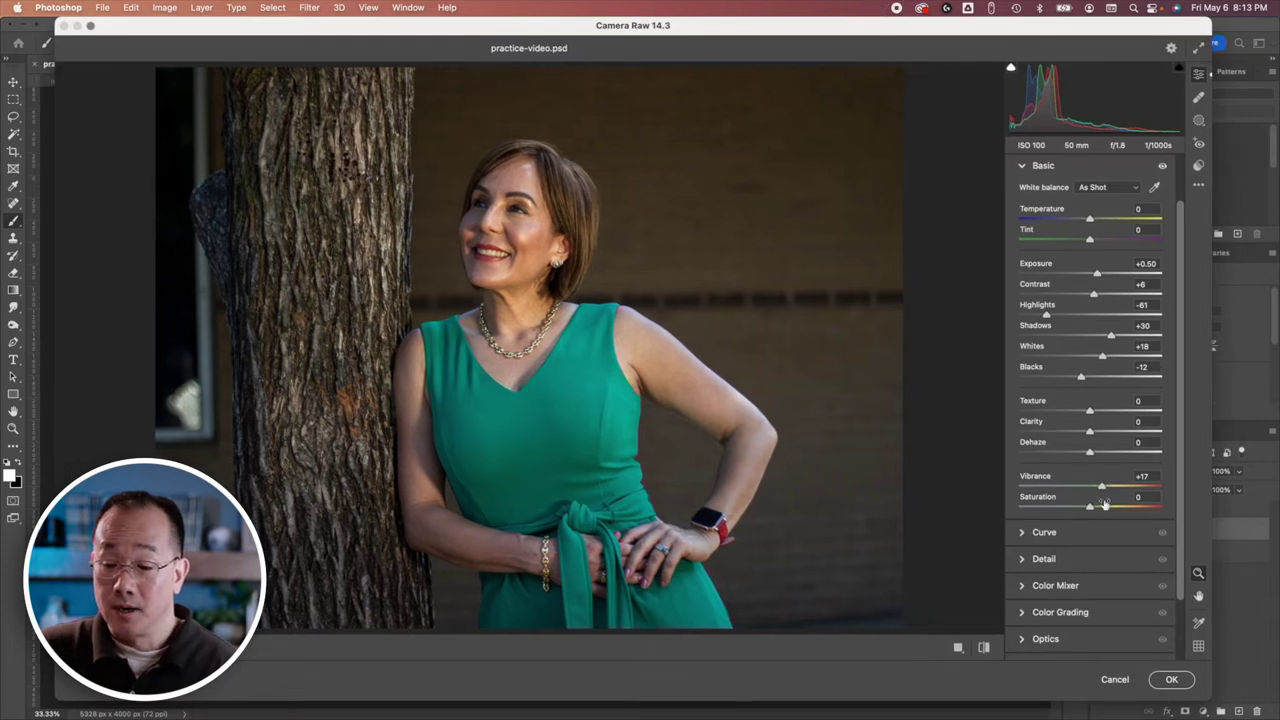
pyautogui.moveTo(1103, 489); pyautogui.dragTo(1094, 492)
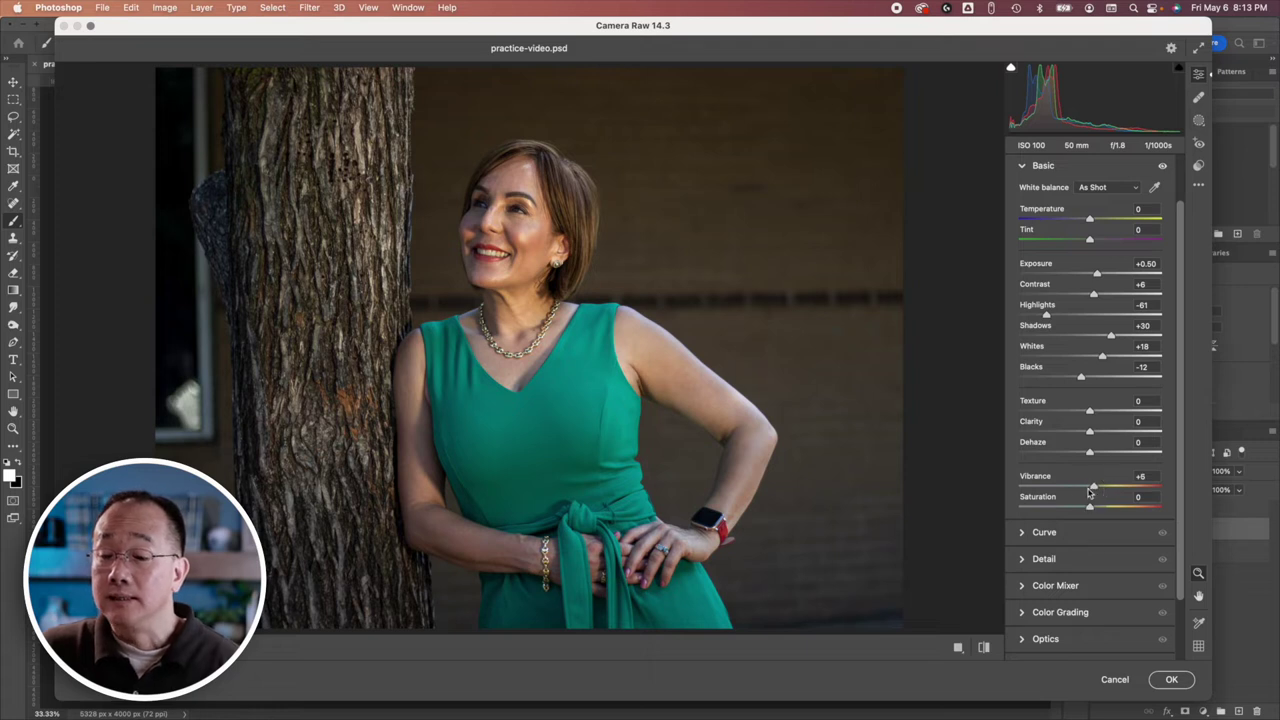
pyautogui.scroll(-3, 1100, 553)
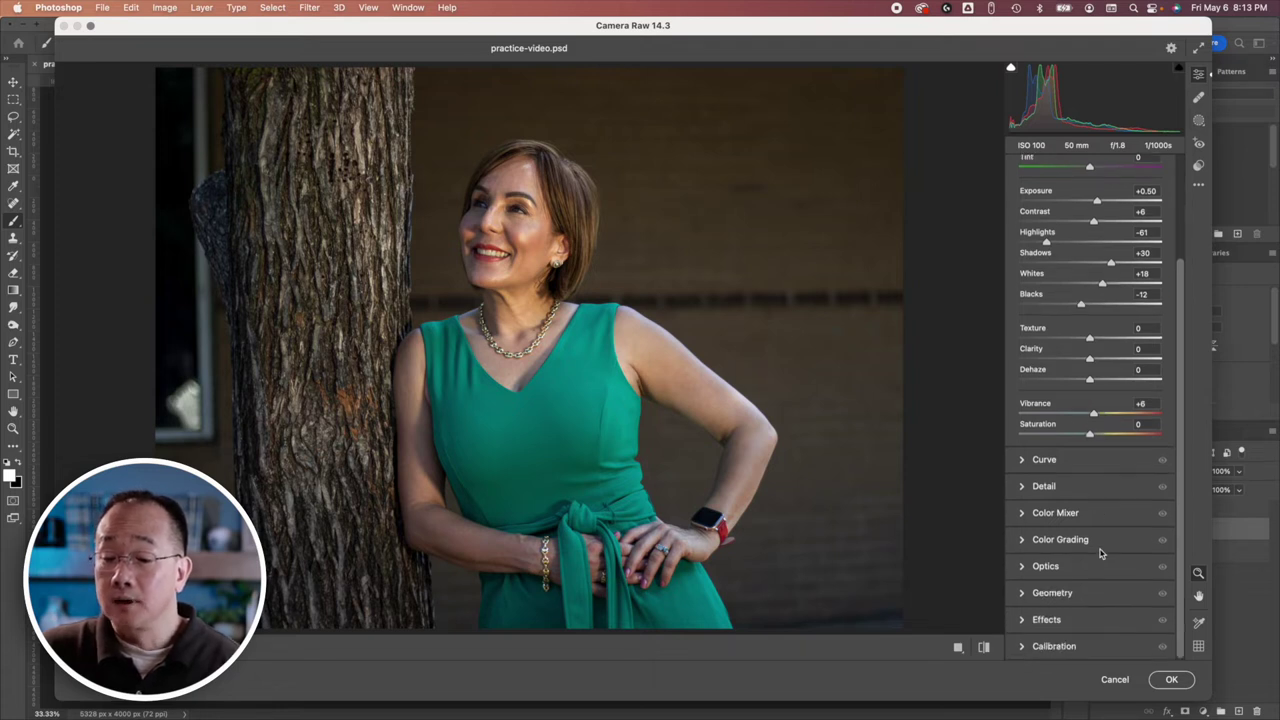
# Step: Drag on the skin in Color Mixer Luminance to set Oranges -6 and Yellows -7, then apply
pyautogui.click(1023, 513)
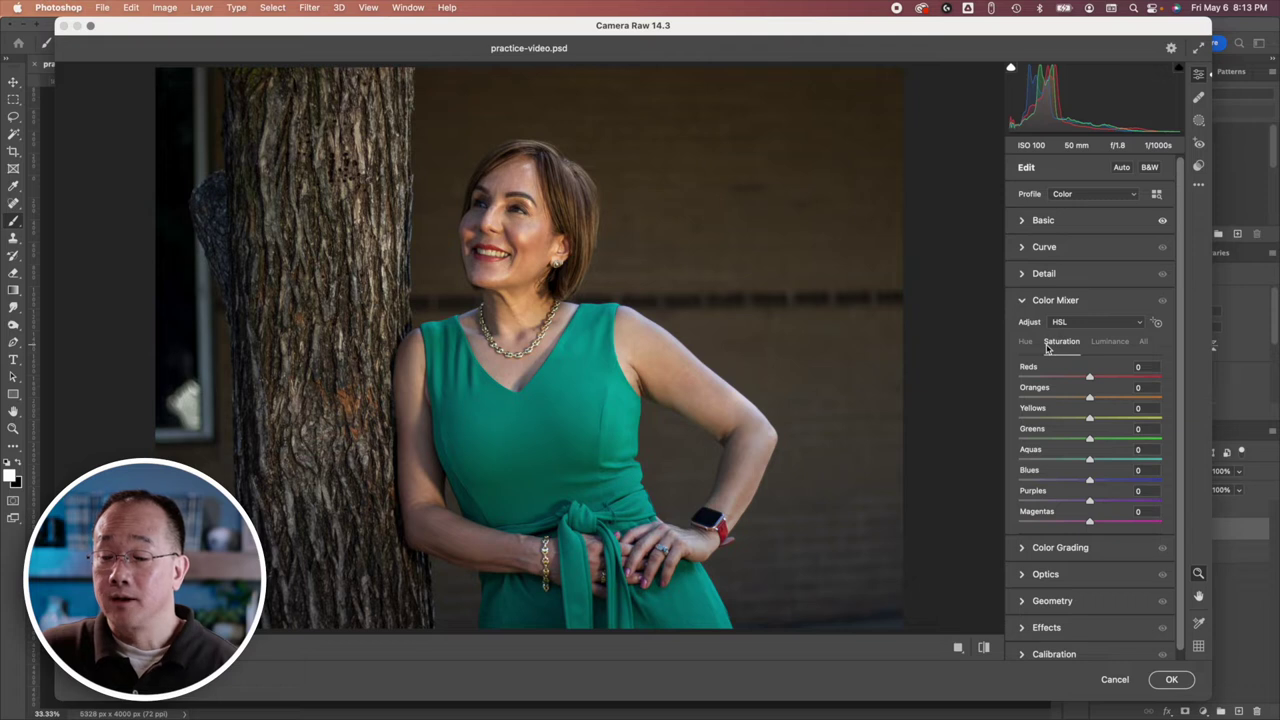
pyautogui.click(1103, 344)
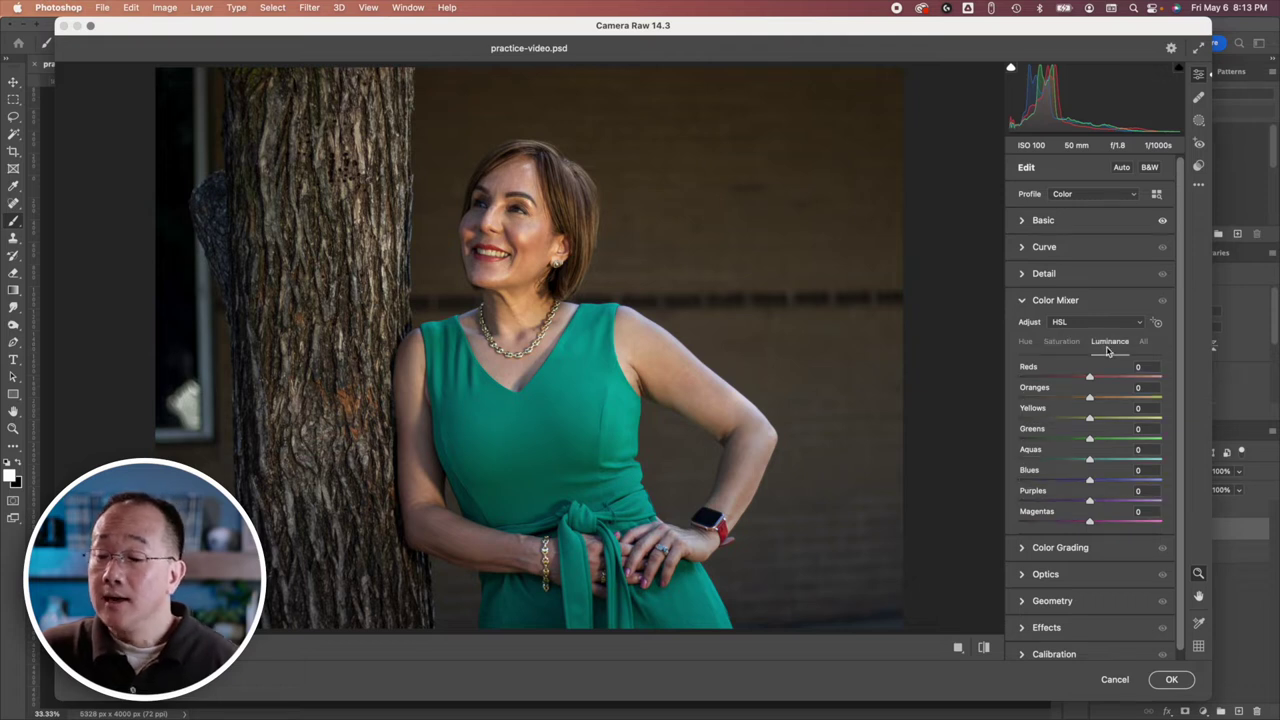
pyautogui.click(1157, 323)
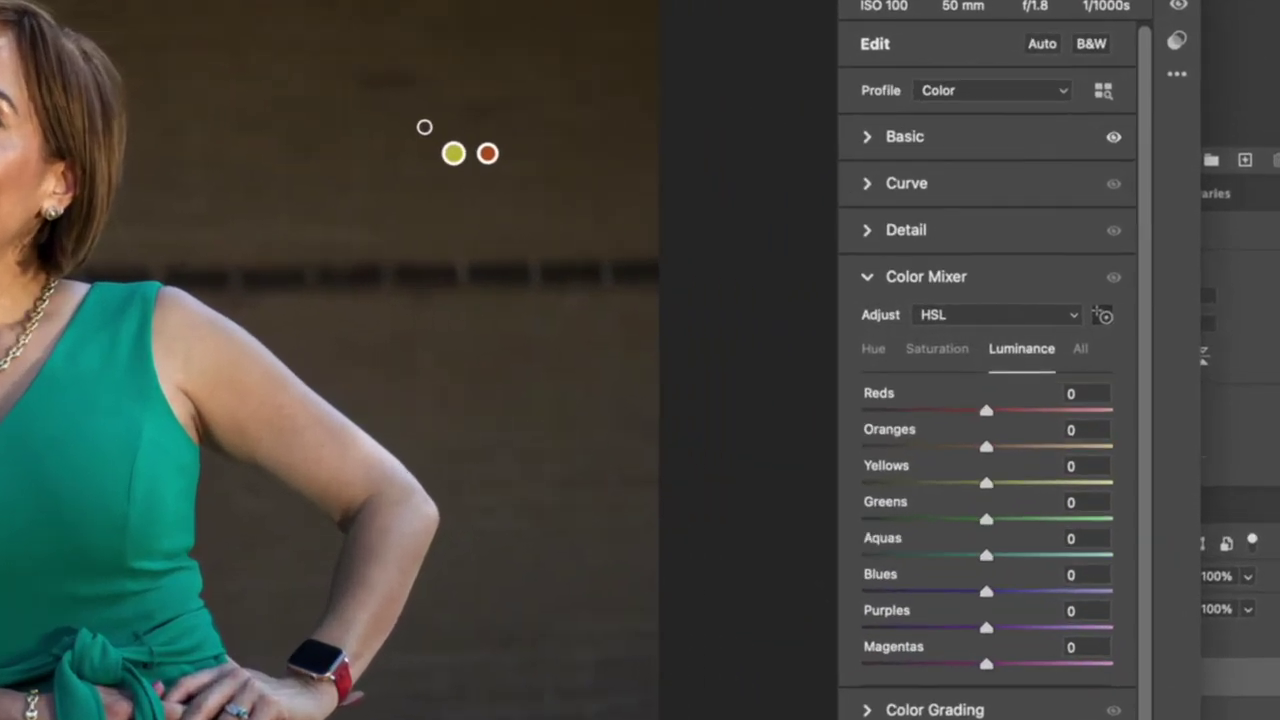
pyautogui.moveTo(525, 152); pyautogui.dragTo(430, 149)
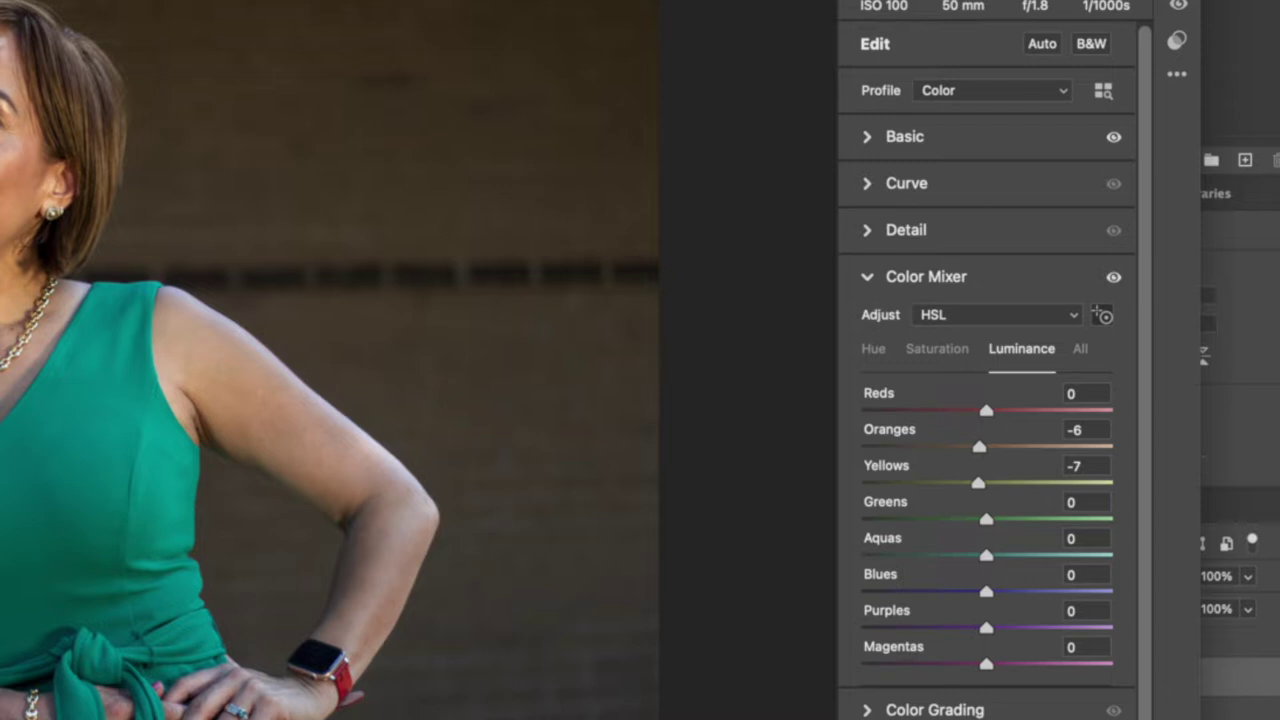
pyautogui.press('Return')
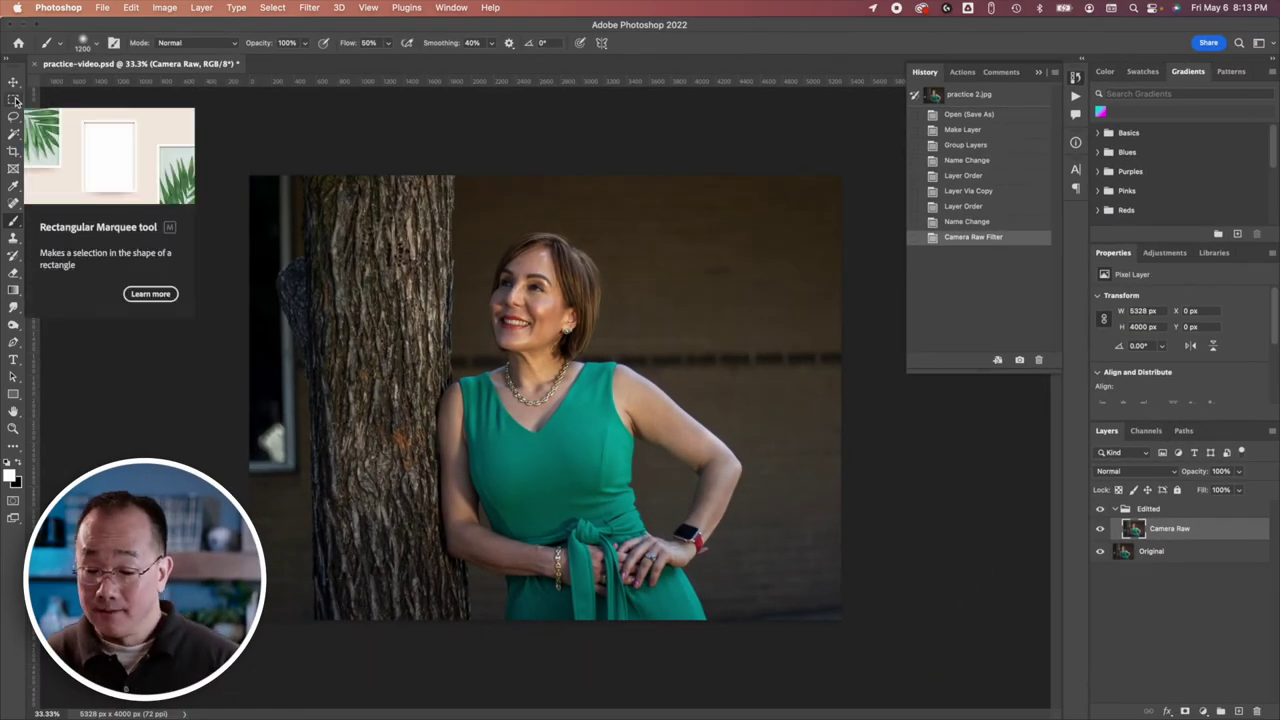
# Step: Undo a stray brush stroke, collapse the Editted group and select the Original layer
pyautogui.moveTo(863, 457); pyautogui.dragTo(834, 449)
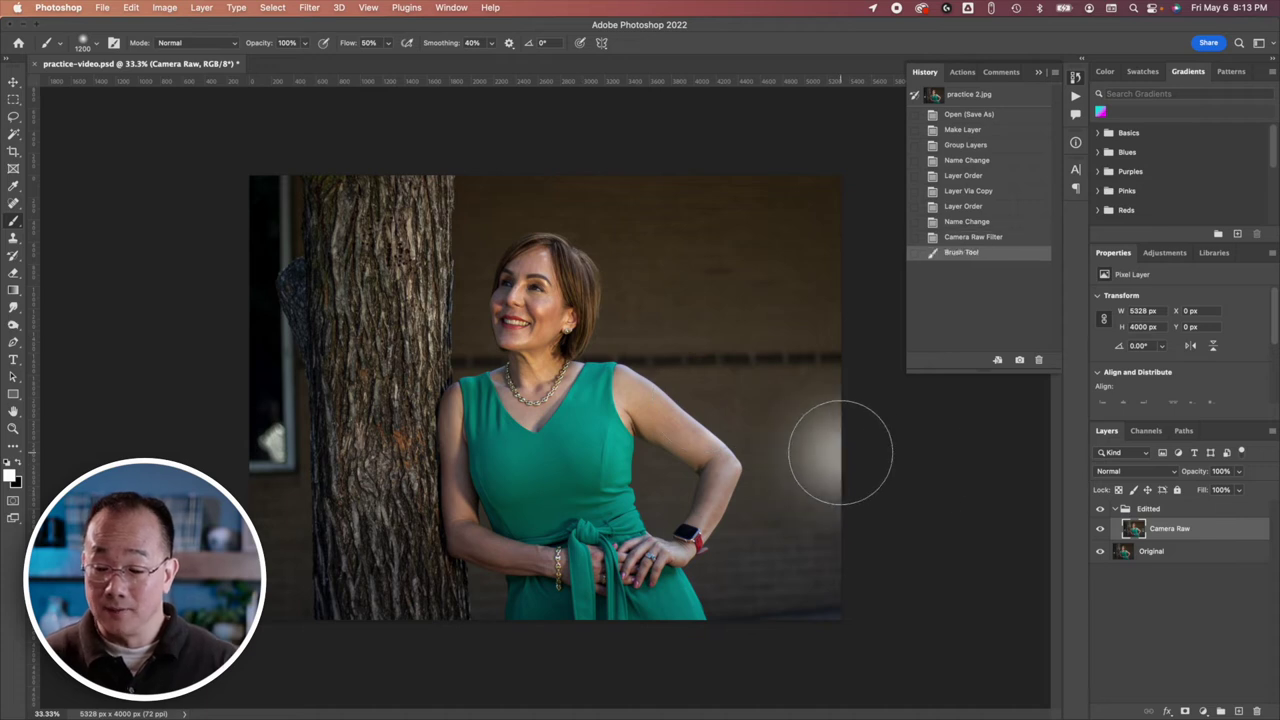
pyautogui.press('super+z')
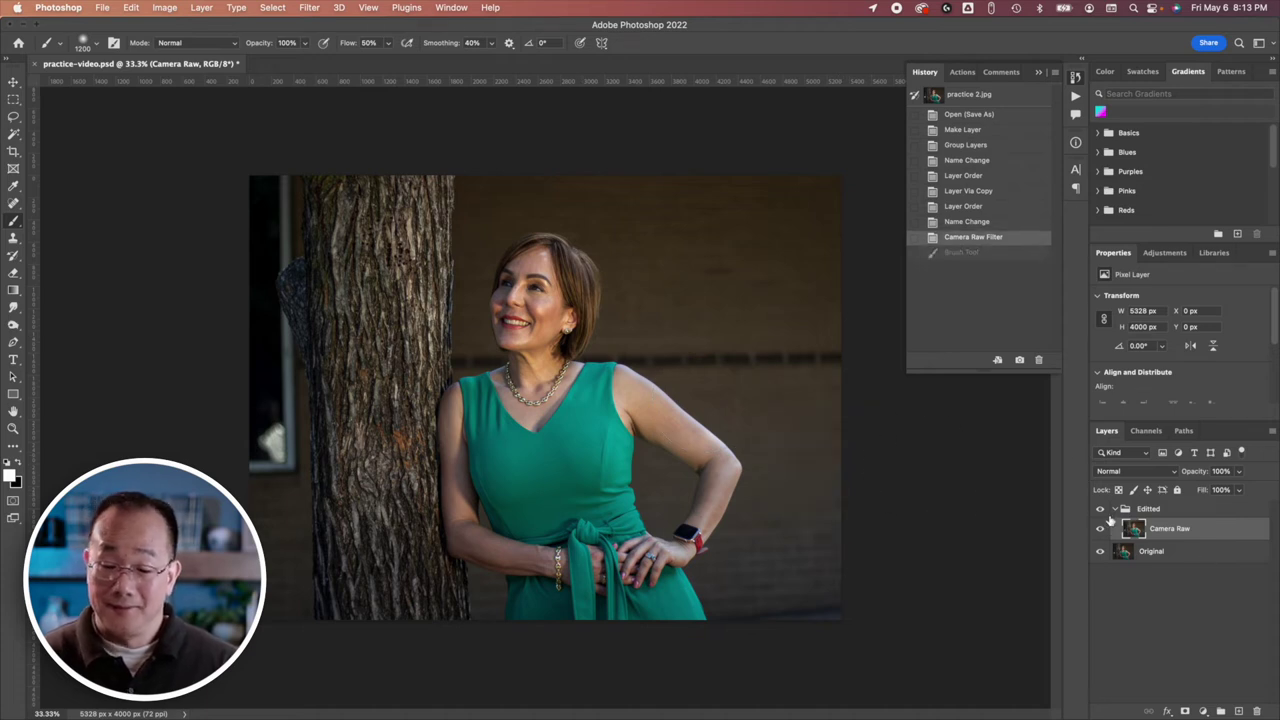
pyautogui.click(1118, 511)
pyautogui.click(1160, 531)
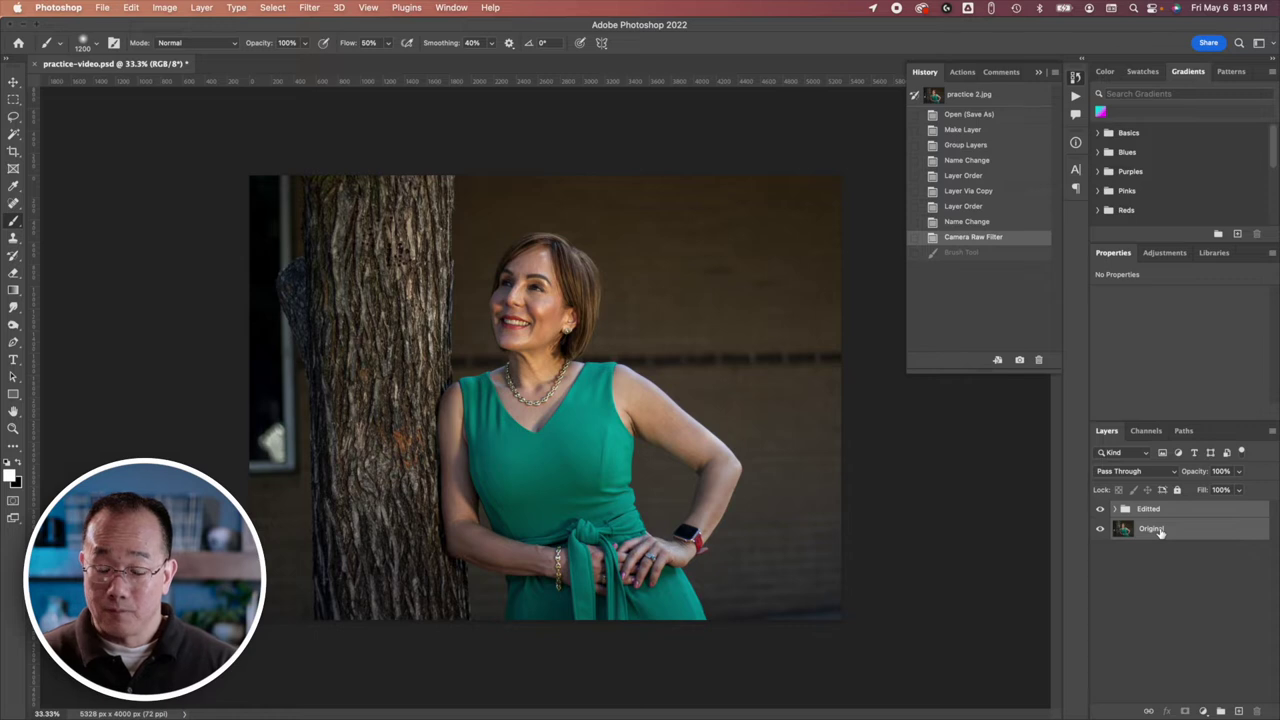
# Step: Drag a horizontal guide from the top ruler to the woman's shoulder line
pyautogui.press('super+t')
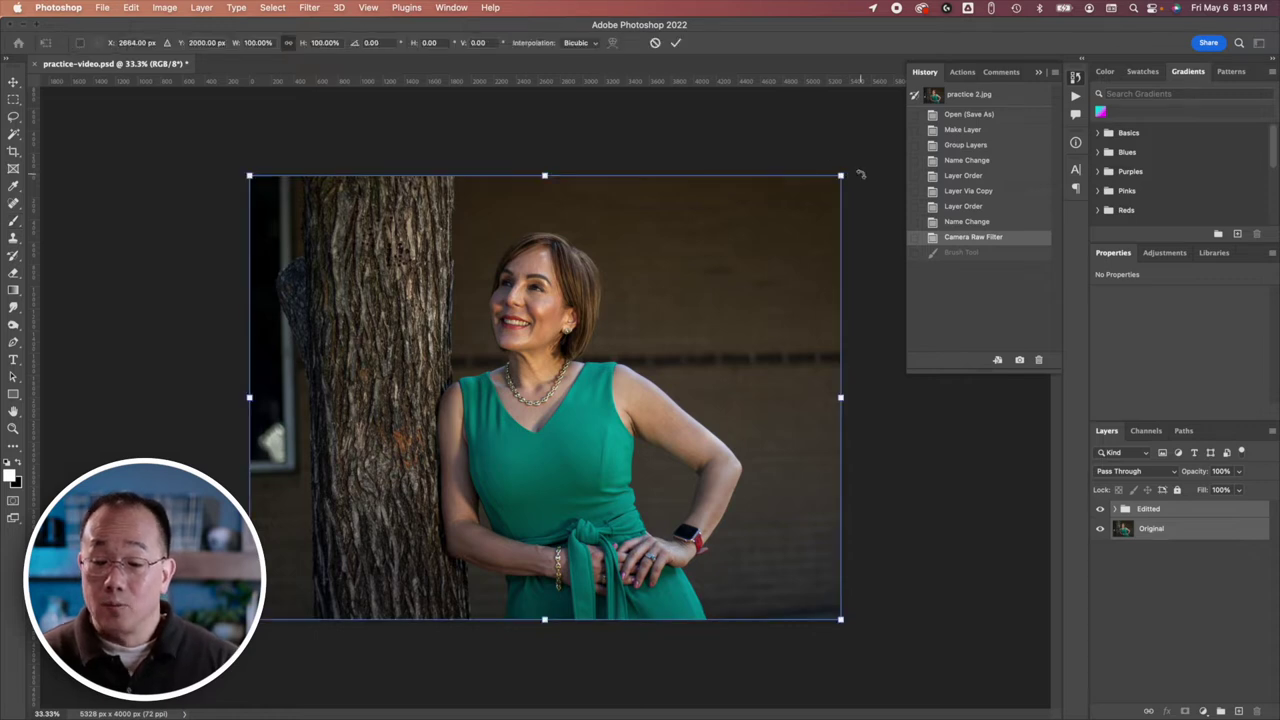
pyautogui.moveTo(764, 80); pyautogui.dragTo(865, 211)
pyautogui.moveTo(750, 84); pyautogui.dragTo(705, 354)
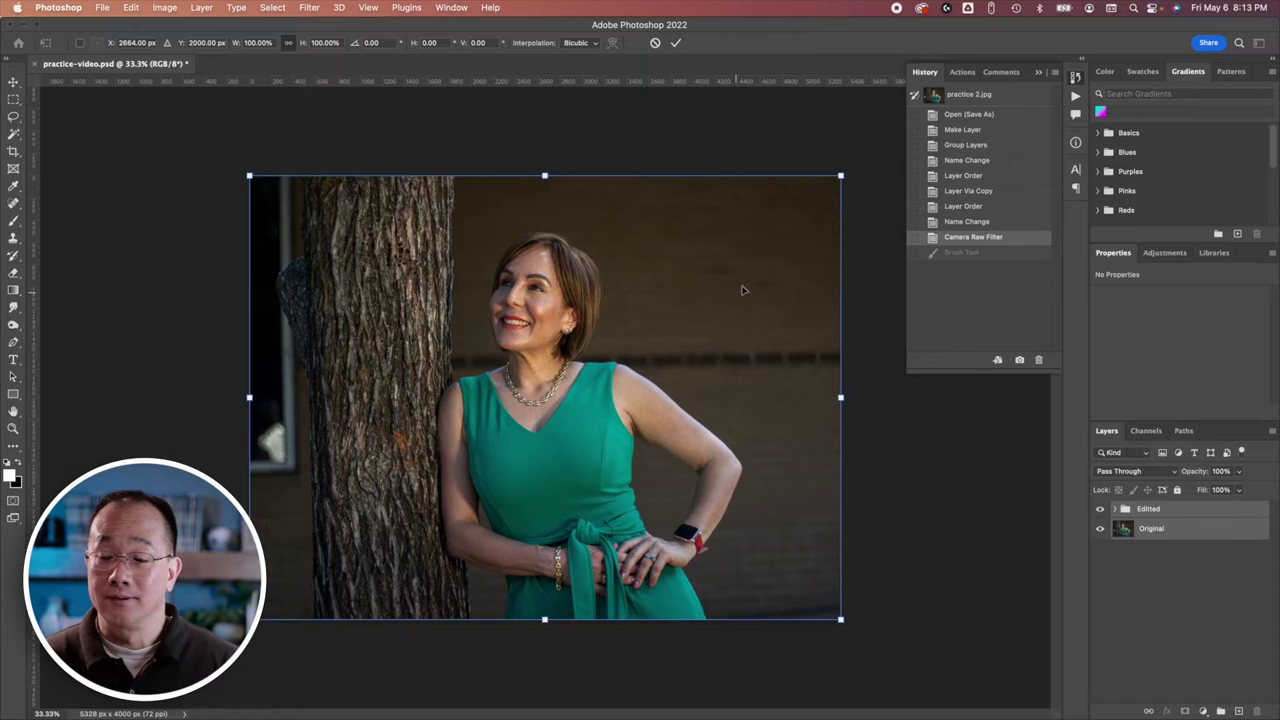
pyautogui.press('Return')
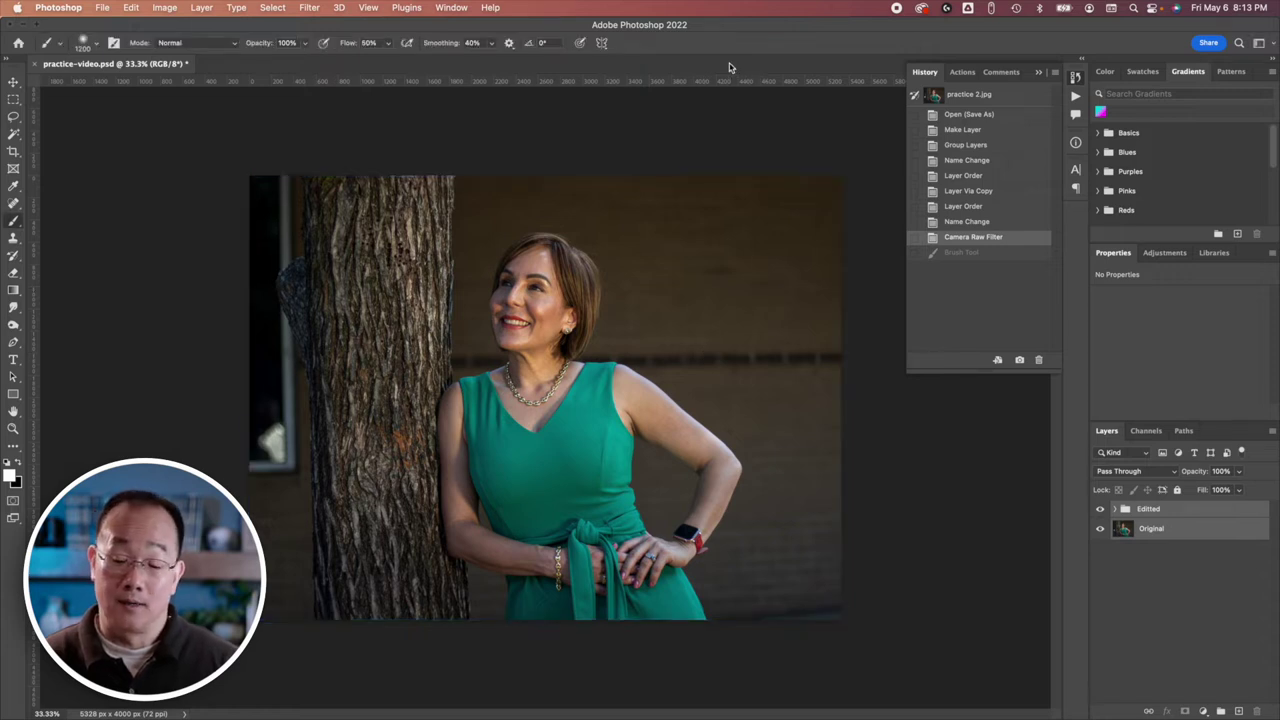
pyautogui.moveTo(727, 82); pyautogui.dragTo(741, 353)
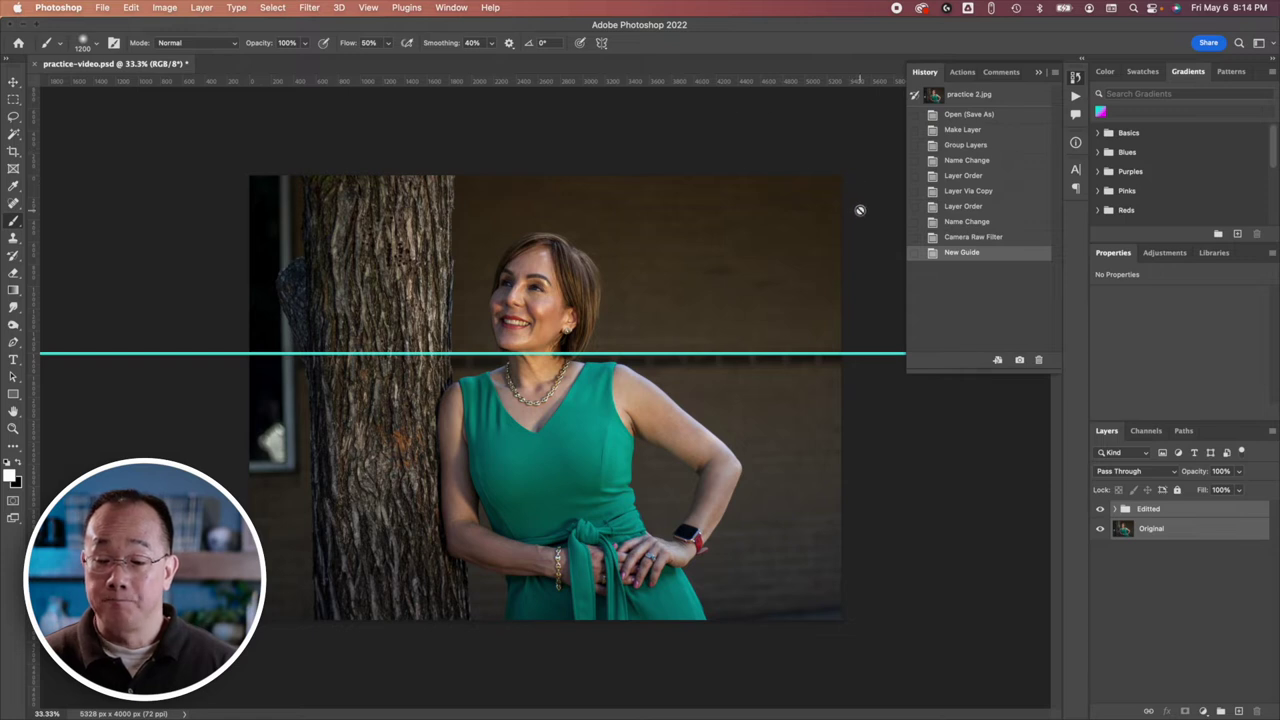
# Step: Cancel the transform, hide the guides, and expand Editted to select the Camera Raw layer
pyautogui.hotkey('ctrl', 't')
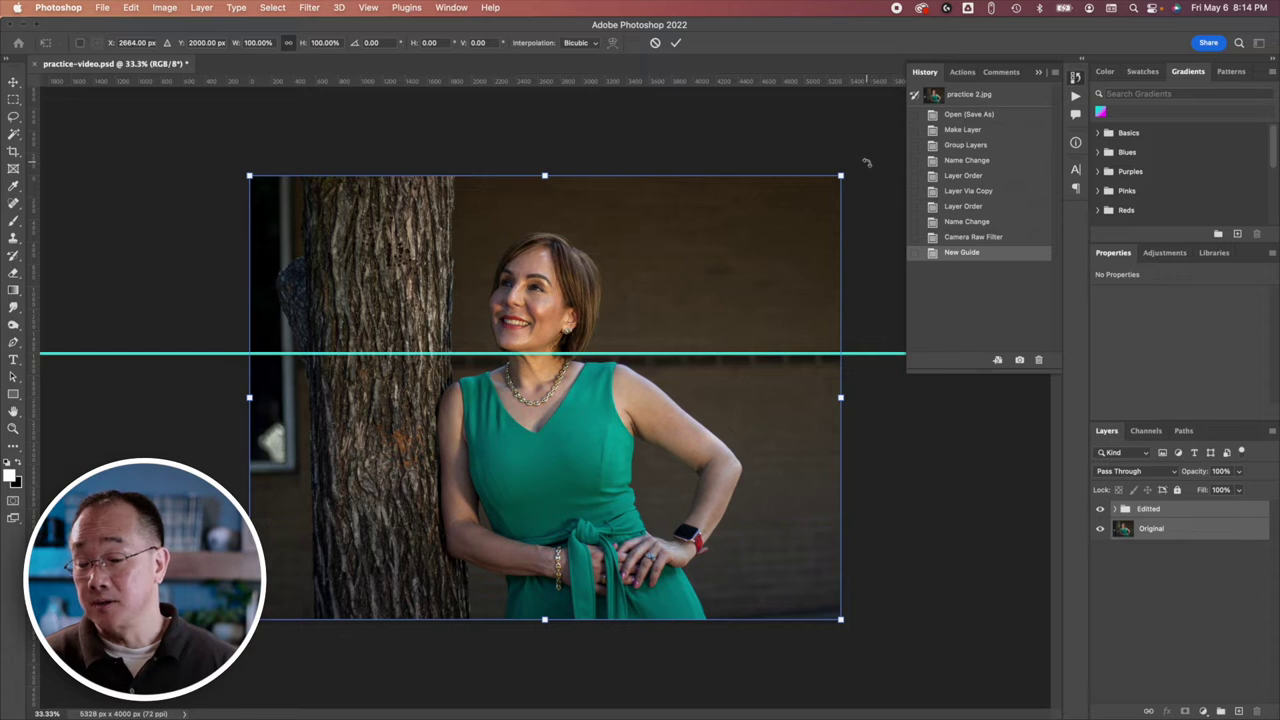
pyautogui.press('Escape')
pyautogui.press('b')
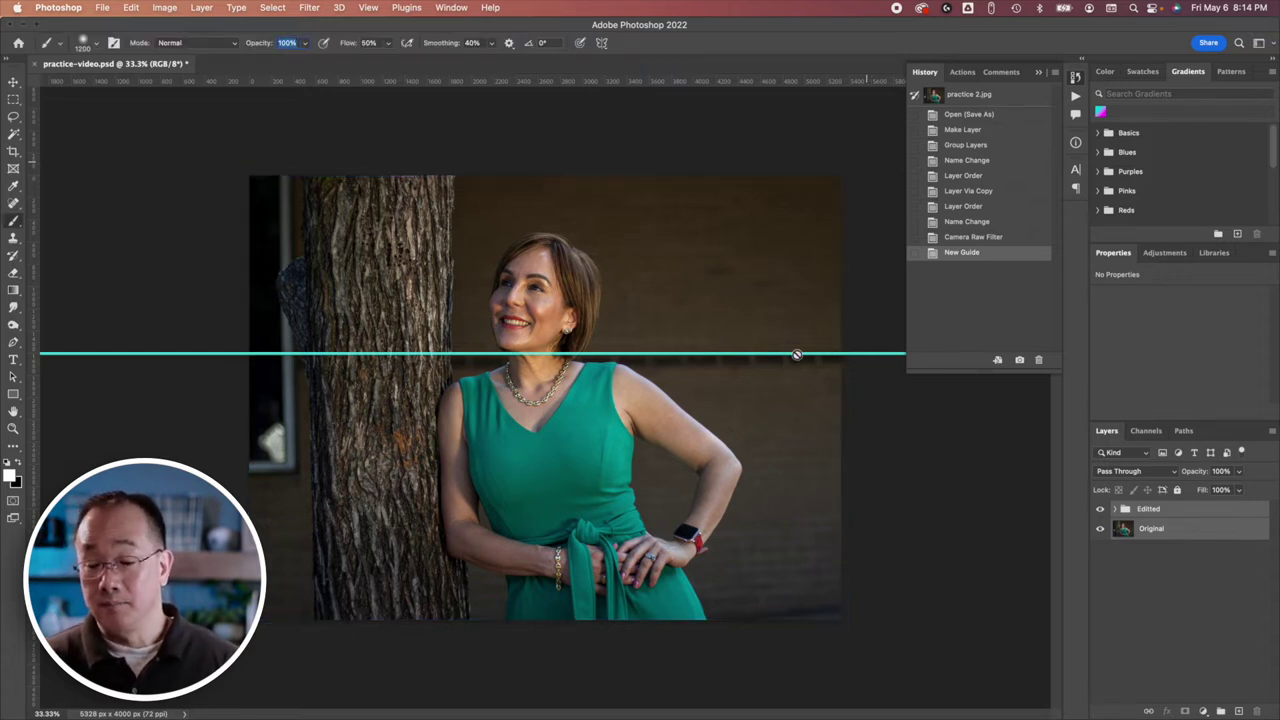
pyautogui.click(872, 357)
pyautogui.press('Return')
pyautogui.press('super+semicolon')
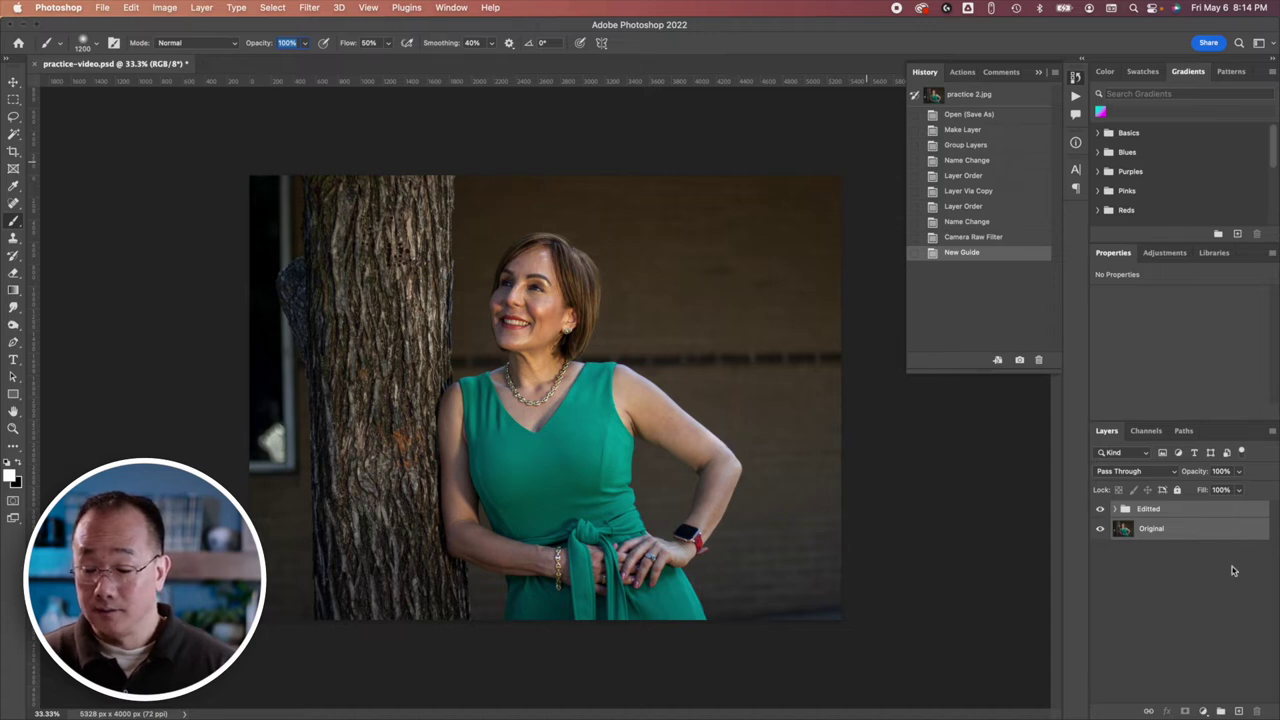
pyautogui.click(1116, 509)
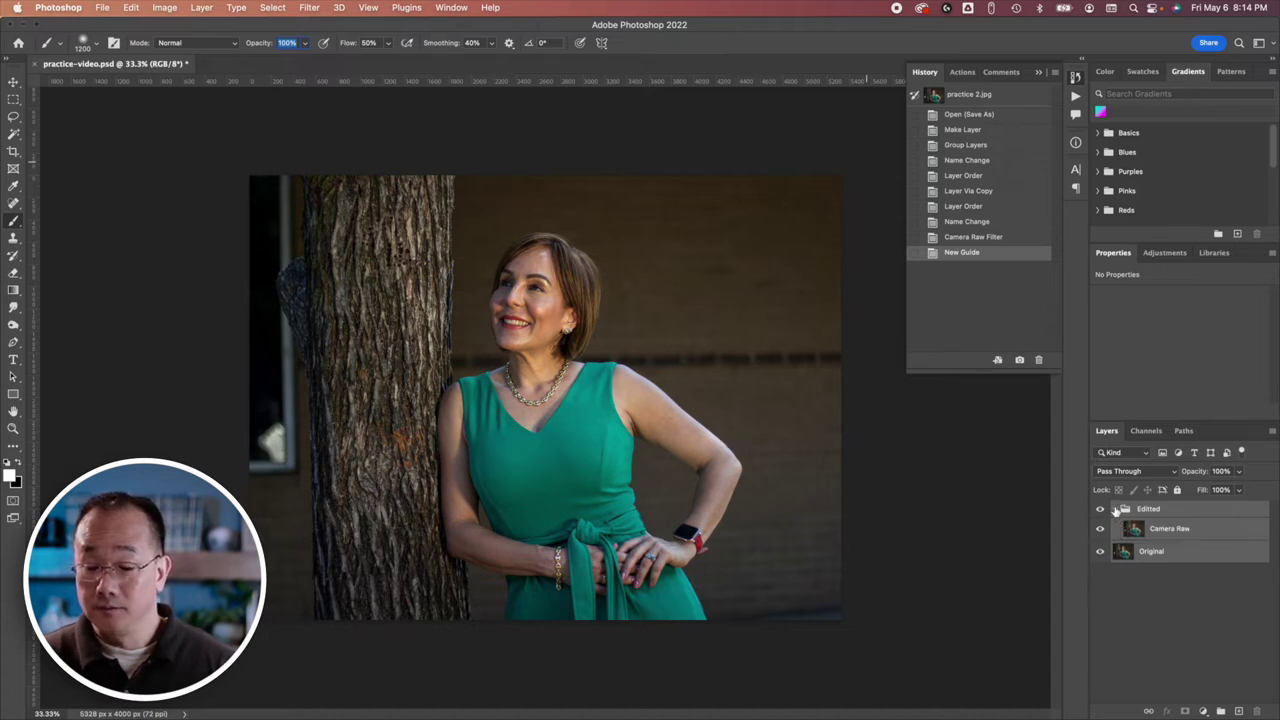
pyautogui.click(1164, 532)
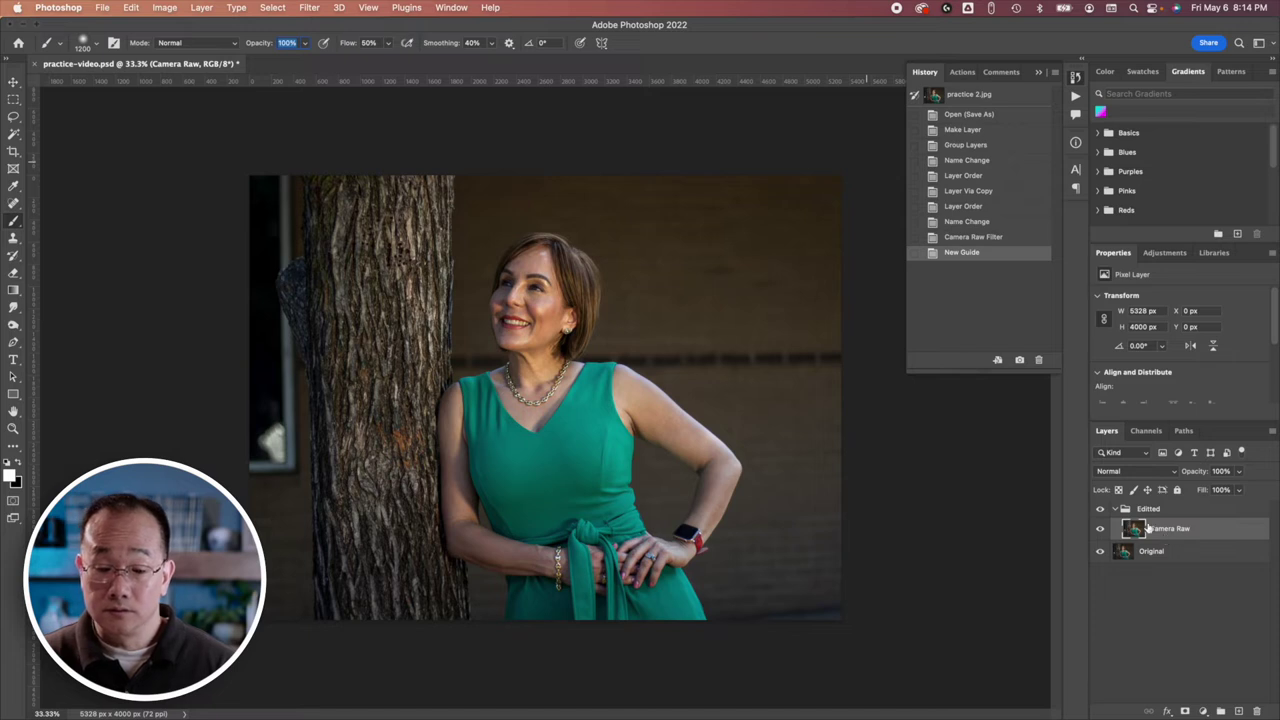
# Step: Select the woman with Select > Subject, zoom in to check, and copy her to a new layer
pyautogui.click(203, 8)
pyautogui.moveTo(181, 7)
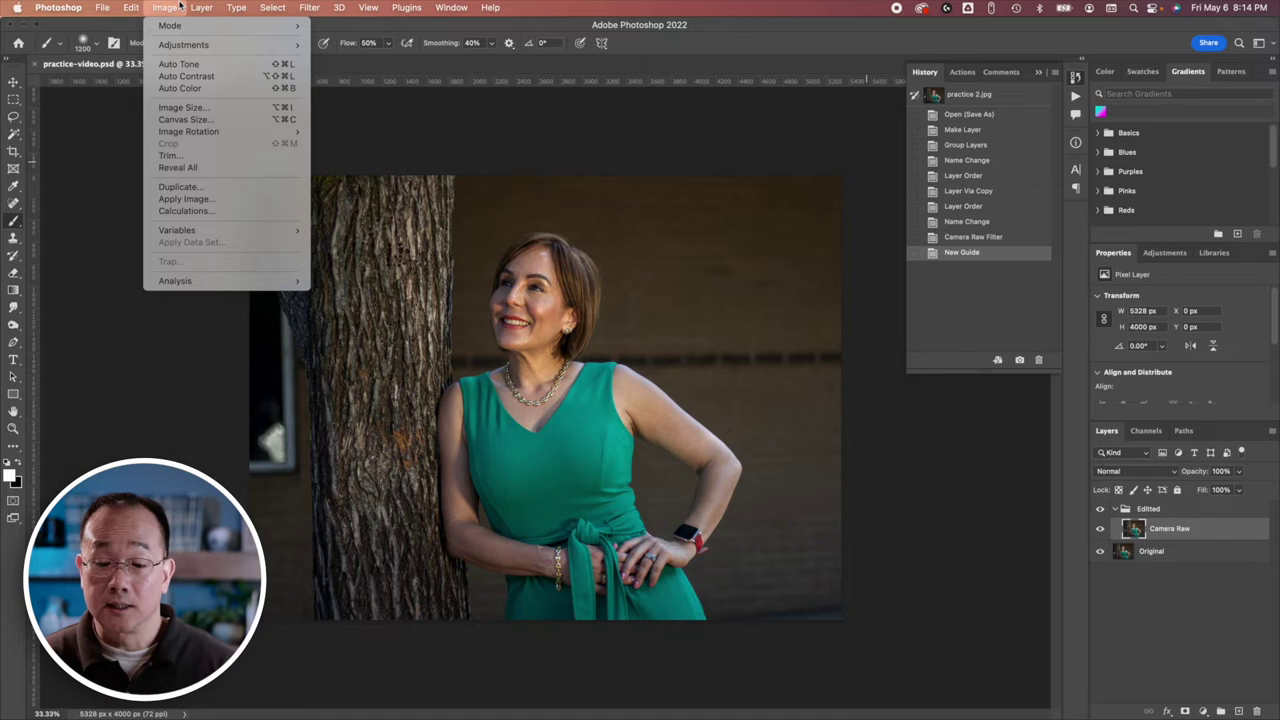
pyautogui.moveTo(272, 7)
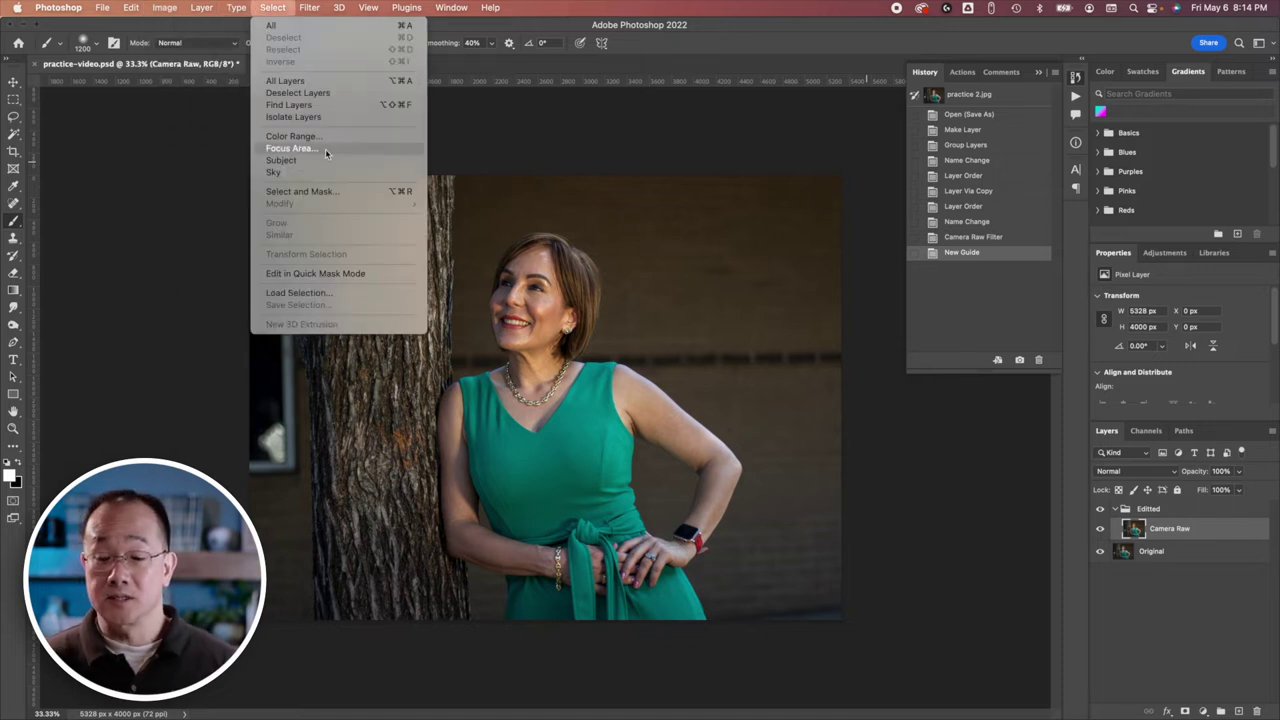
pyautogui.press('Escape')
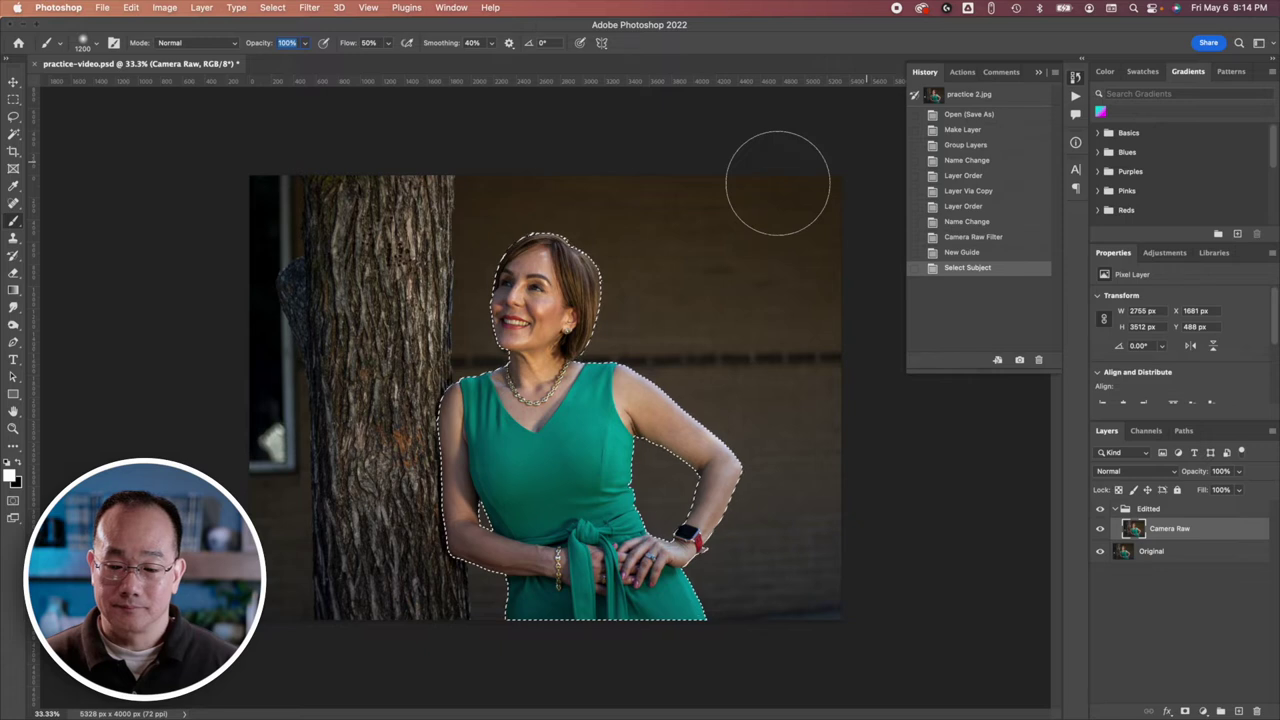
pyautogui.scroll(1, 640, 320)
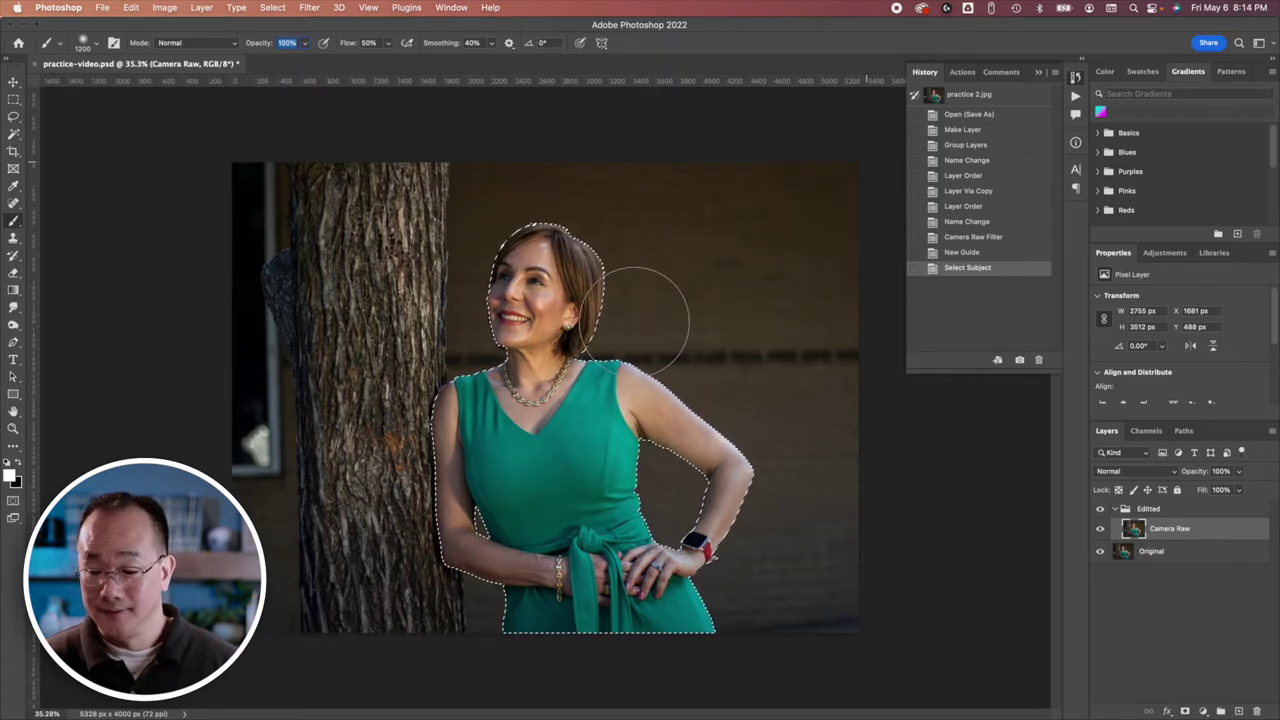
pyautogui.scroll(3, 645, 318)
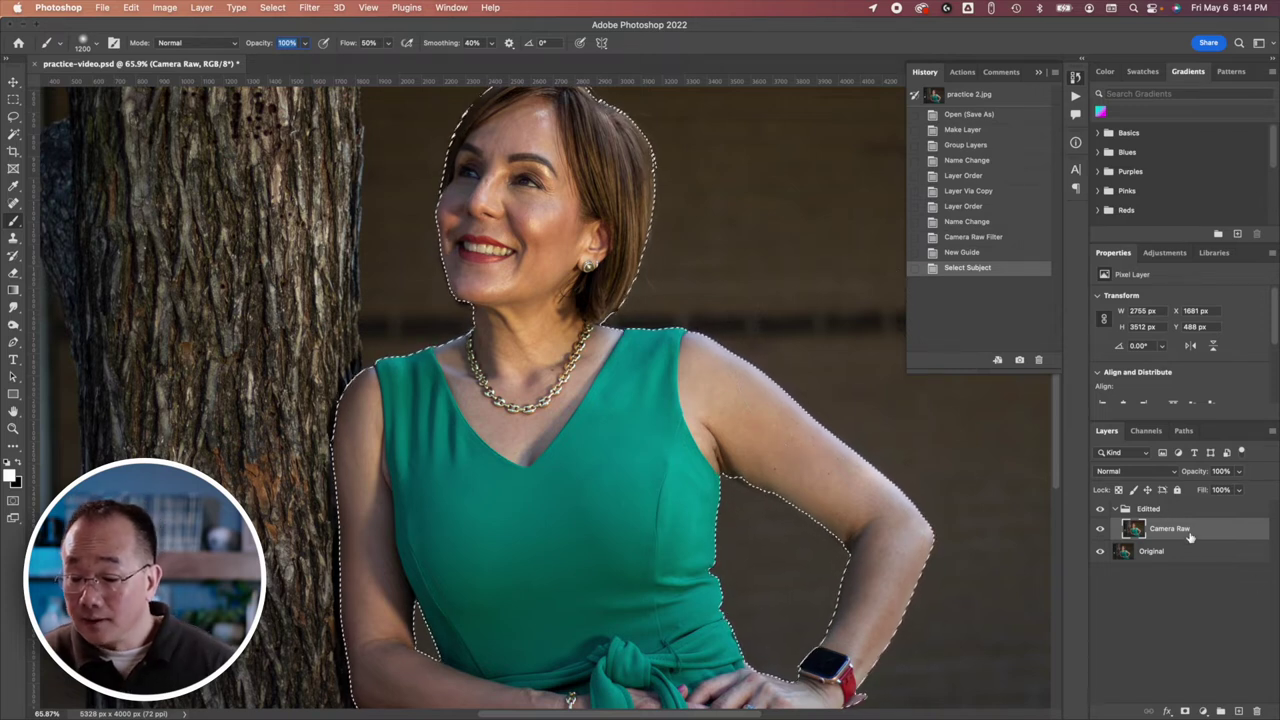
pyautogui.press('super+j')
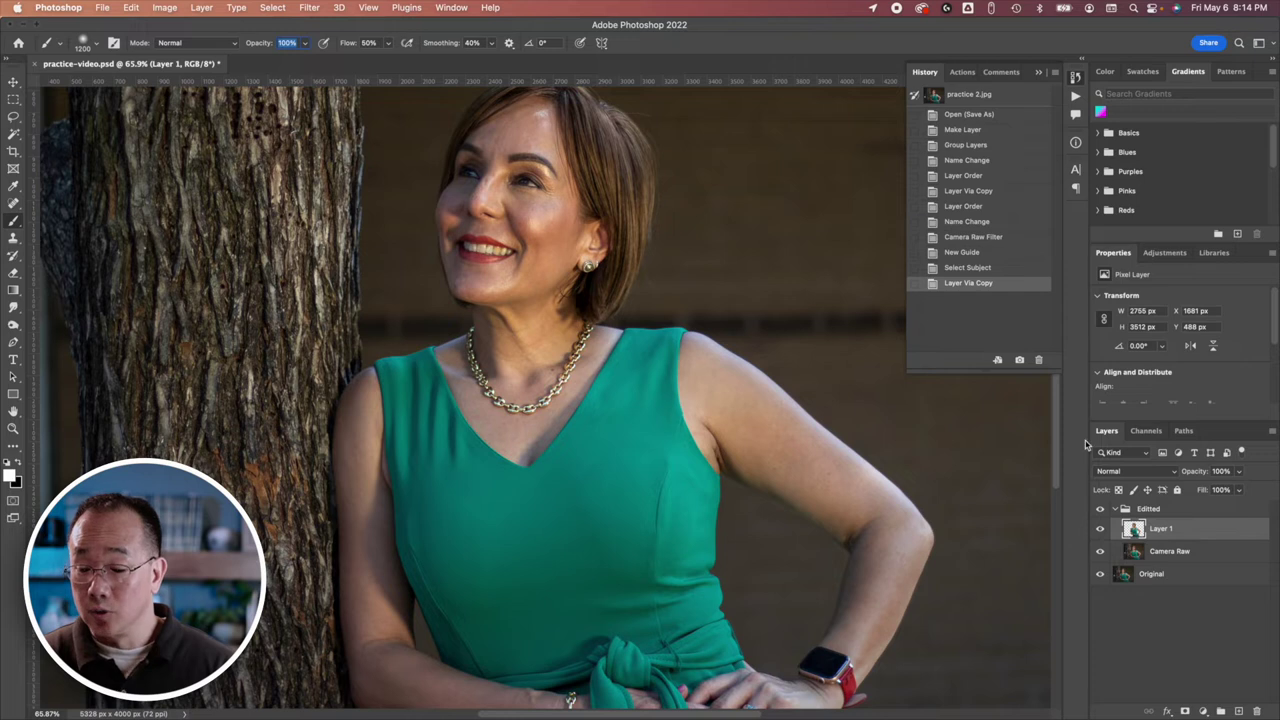
# Step: Hide the Camera Raw layer and toggle Layer 1 on and off to compare, leaving it visible
pyautogui.click(1100, 551)
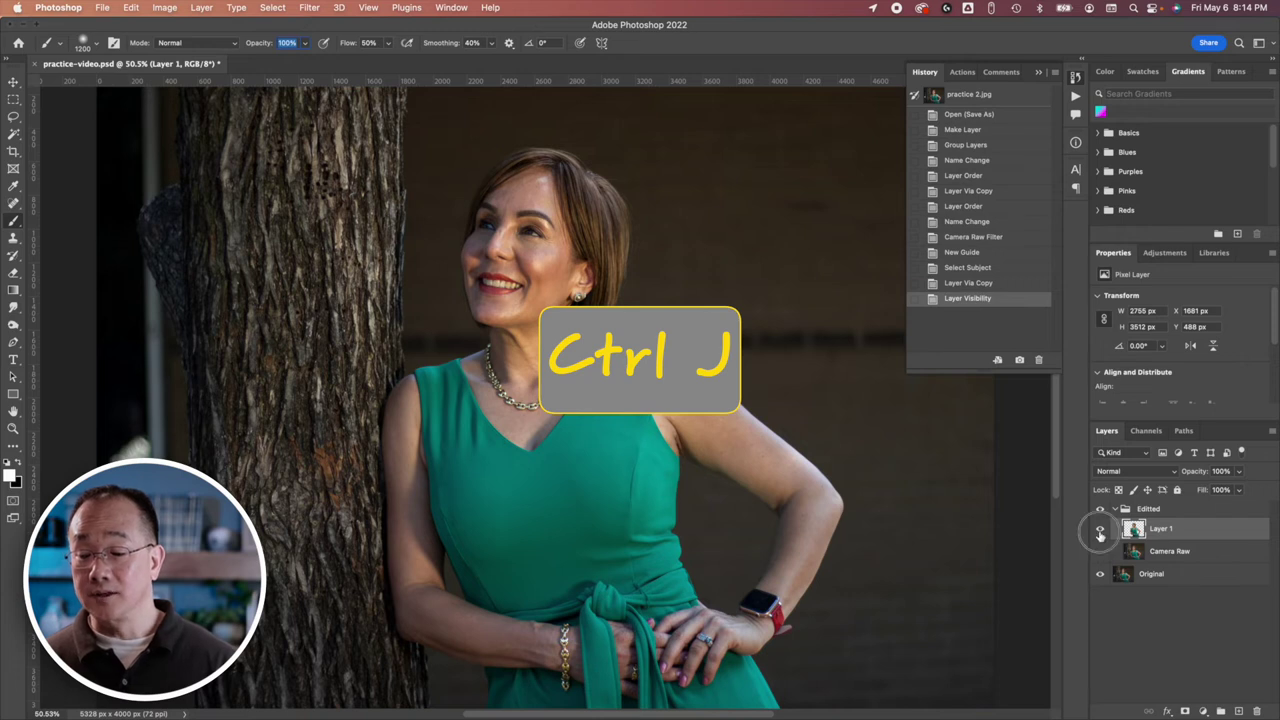
pyautogui.click(1100, 532)
pyautogui.click(1100, 532)
pyautogui.click(1100, 532)
pyautogui.click(1100, 533)
pyautogui.click(1100, 533)
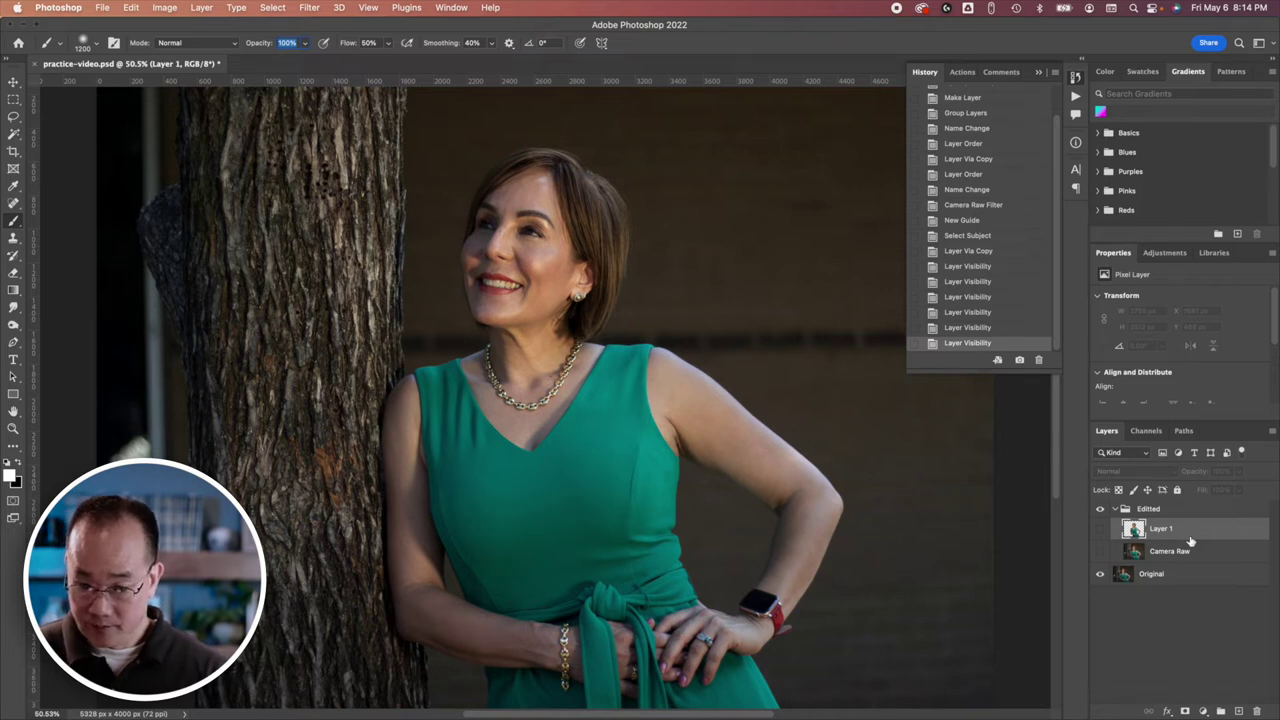
pyautogui.click(1100, 532)
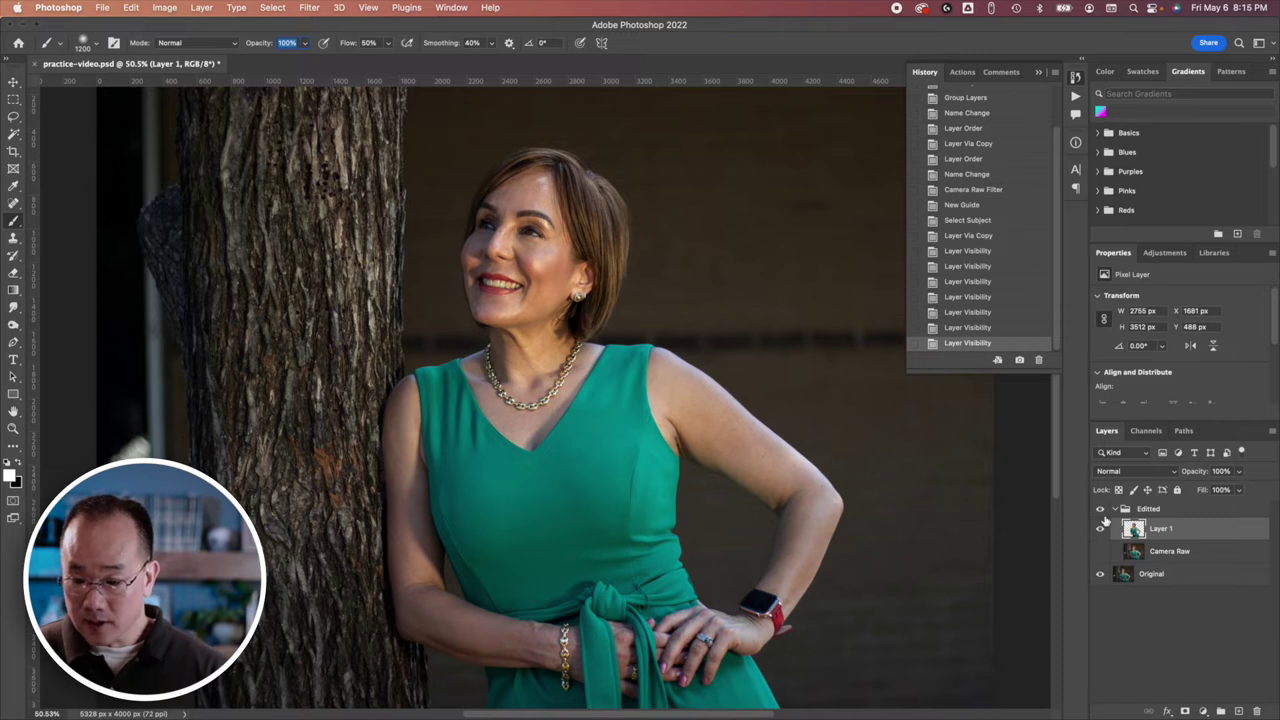
# Step: Rename the Camera Raw layer to 'background'
pyautogui.click(1099, 528)
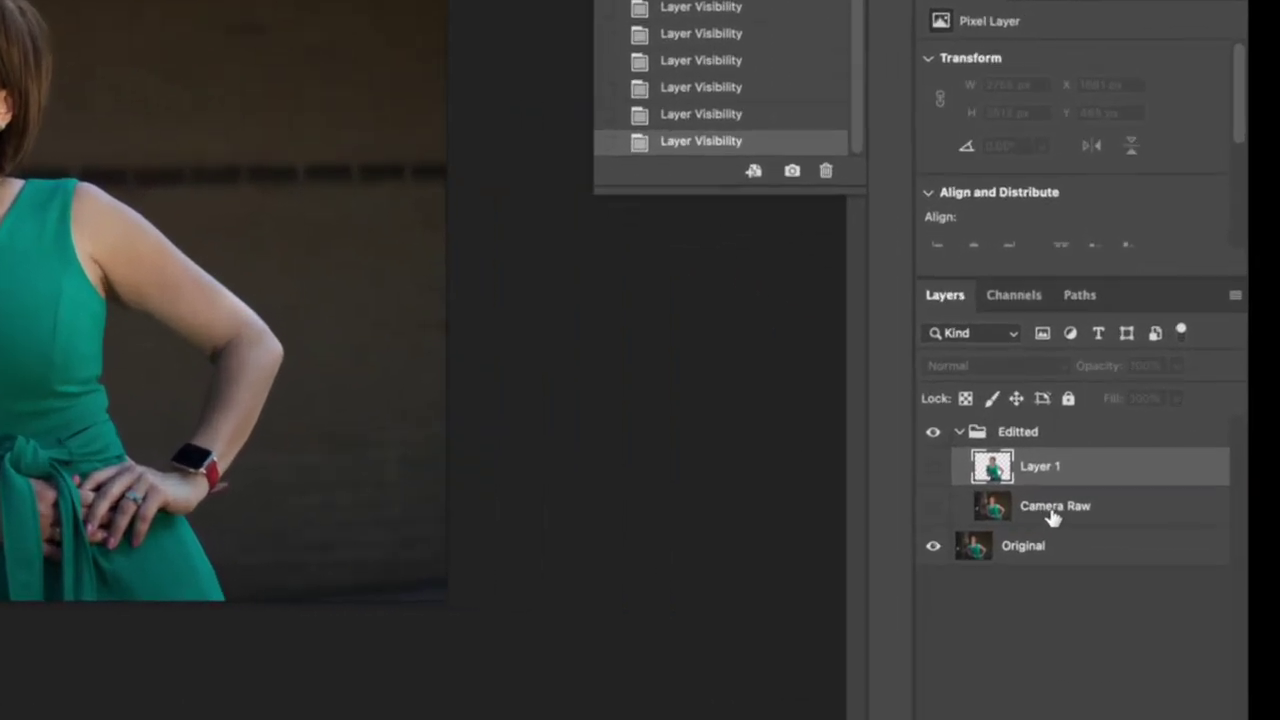
pyautogui.click(1170, 555)
pyautogui.doubleClick(1051, 508)
pyautogui.write('background')
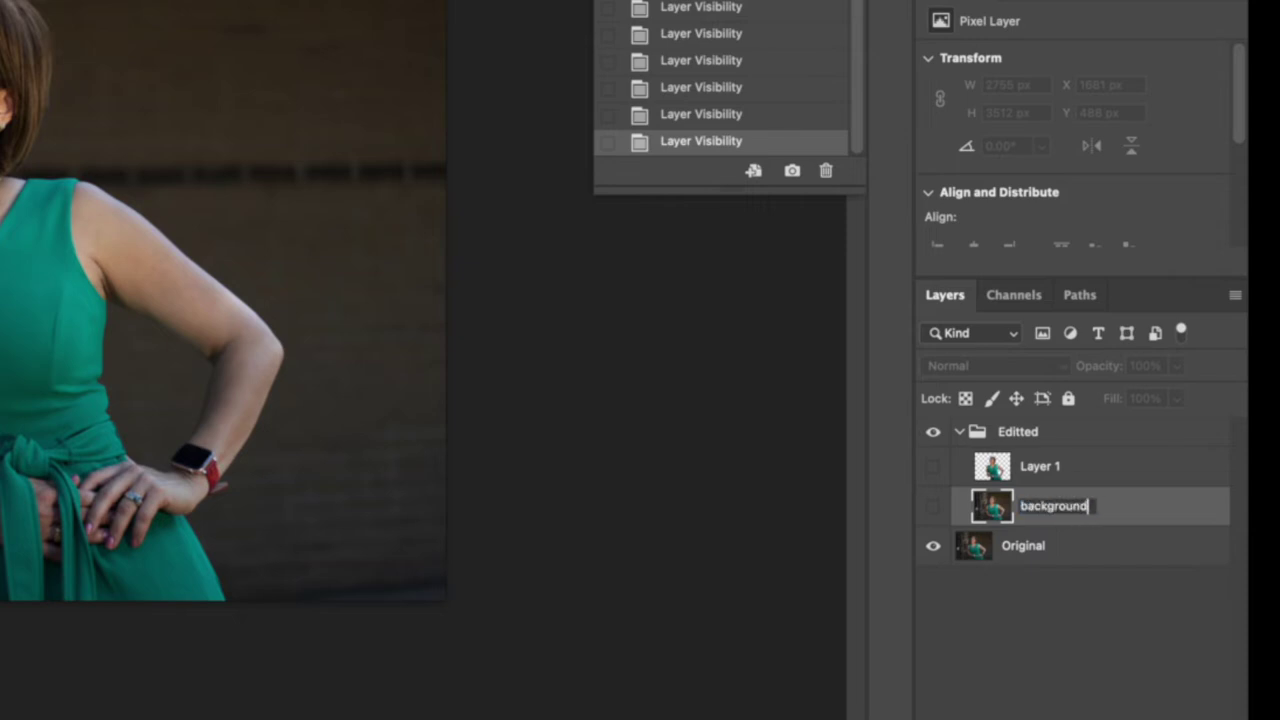
pyautogui.press('Return')
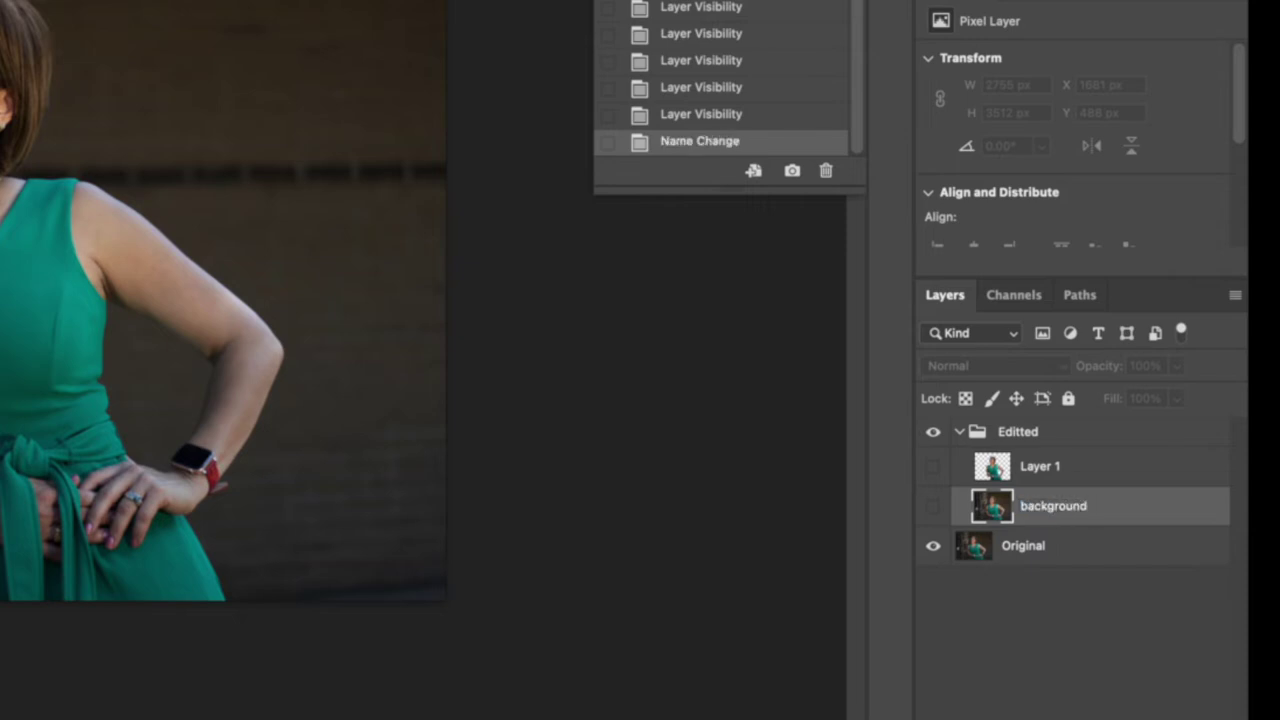
# Step: Rename Layer 1 to 'Subject' and load its outline as a selection
pyautogui.doubleClick(1045, 465)
pyautogui.write('Subject')
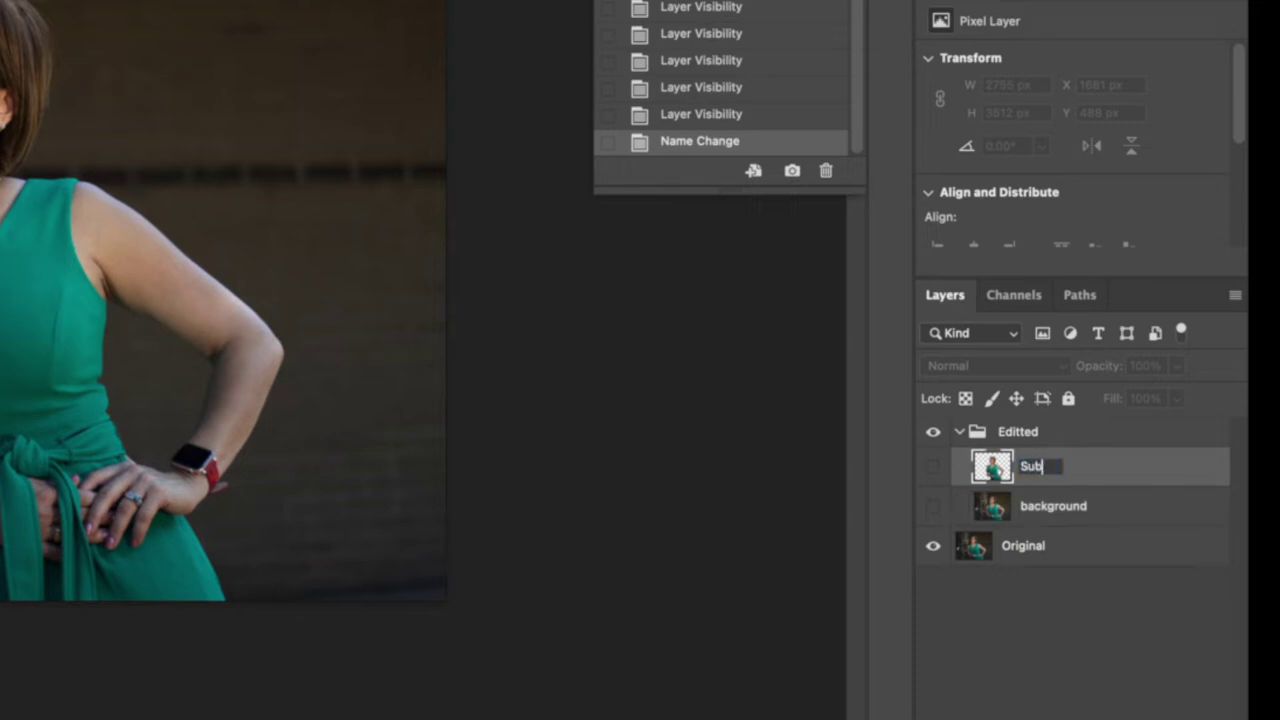
pyautogui.press('Return')
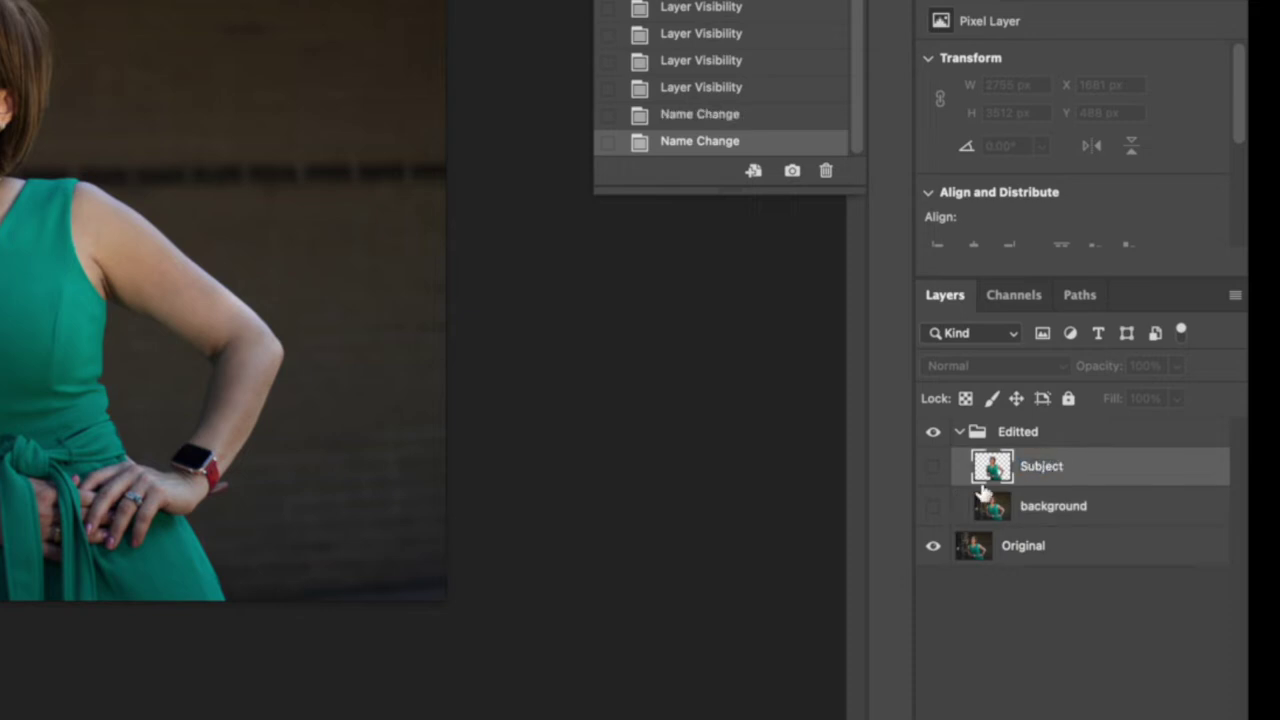
pyautogui.click(1075, 505)
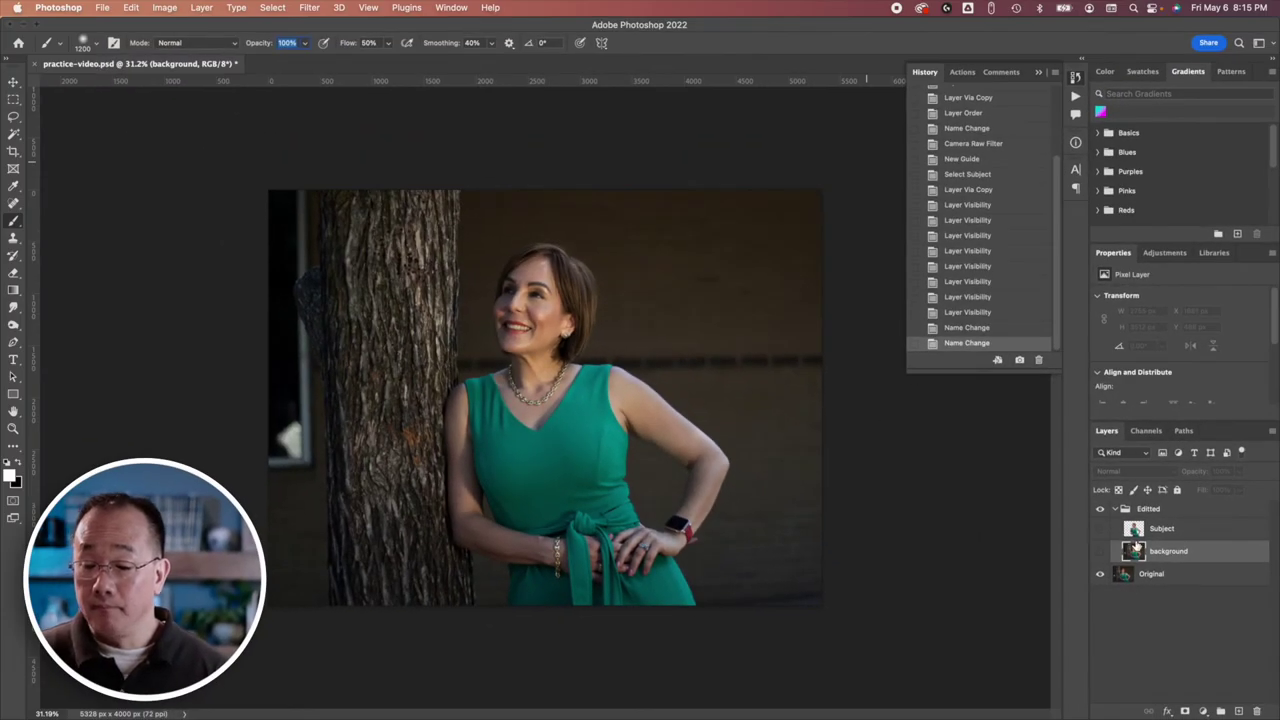
pyautogui.keyDown('ctrl'); pyautogui.click(1134, 530); pyautogui.keyUp('ctrl')
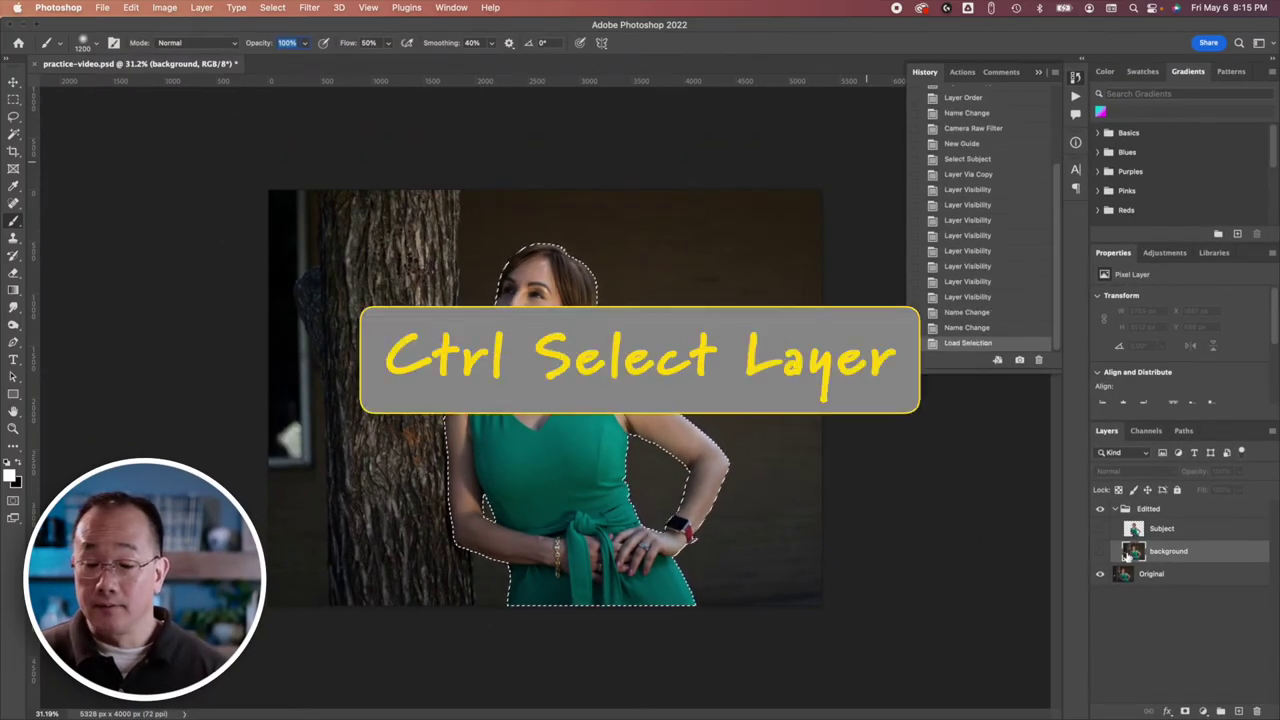
# Step: Grow the subject selection by 10 pixels with Select > Modify > Expand
pyautogui.click(309, 8)
pyautogui.moveTo(272, 8)
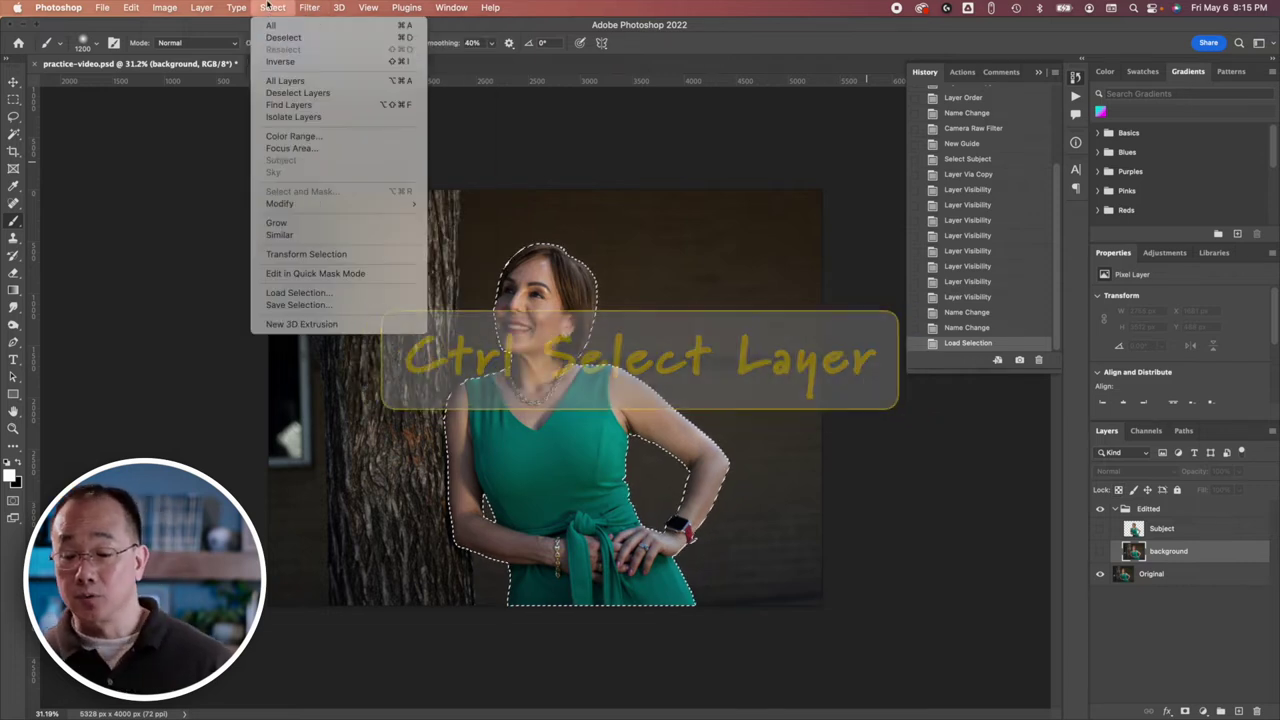
pyautogui.moveTo(303, 208)
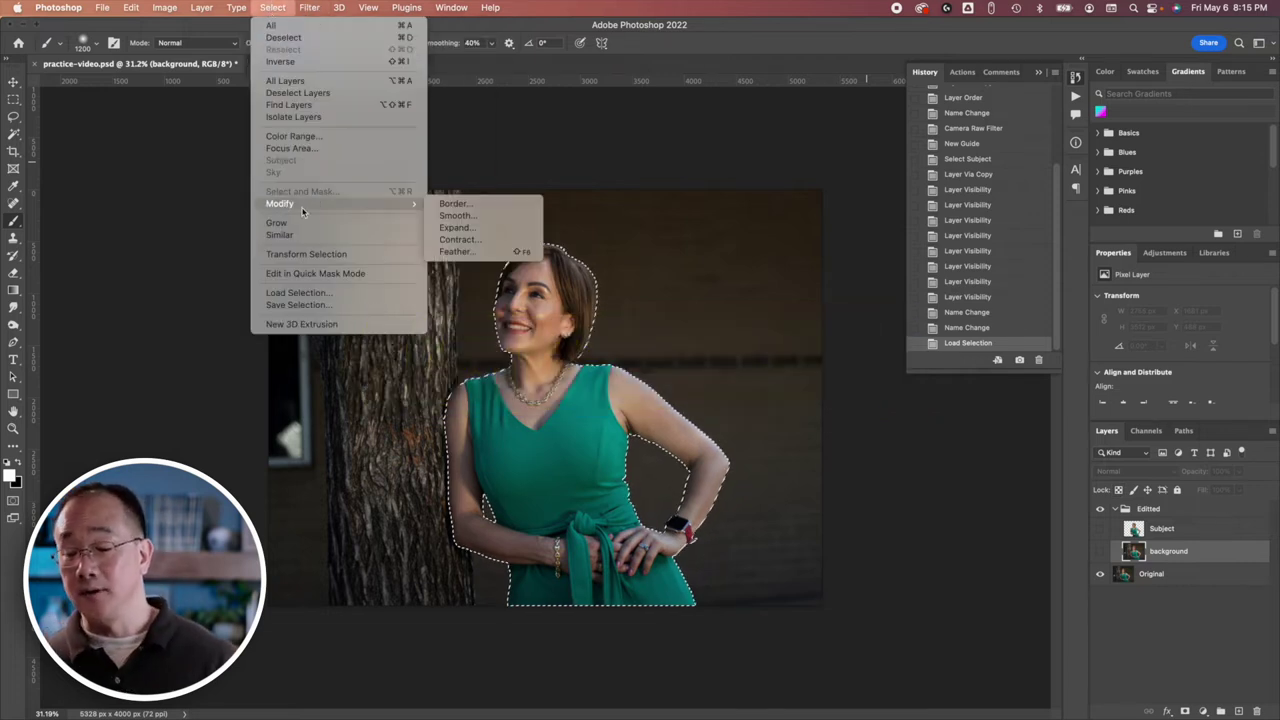
pyautogui.click(480, 229)
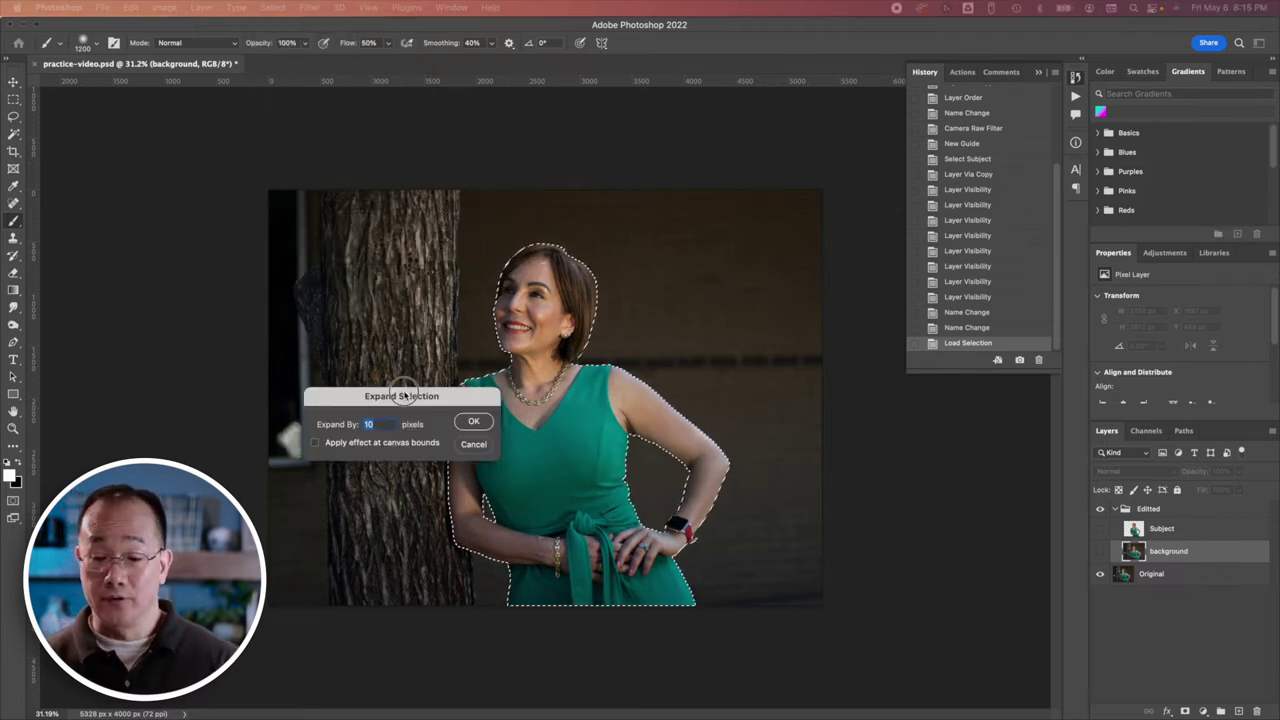
pyautogui.moveTo(403, 395); pyautogui.dragTo(472, 370)
pyautogui.press('Return')
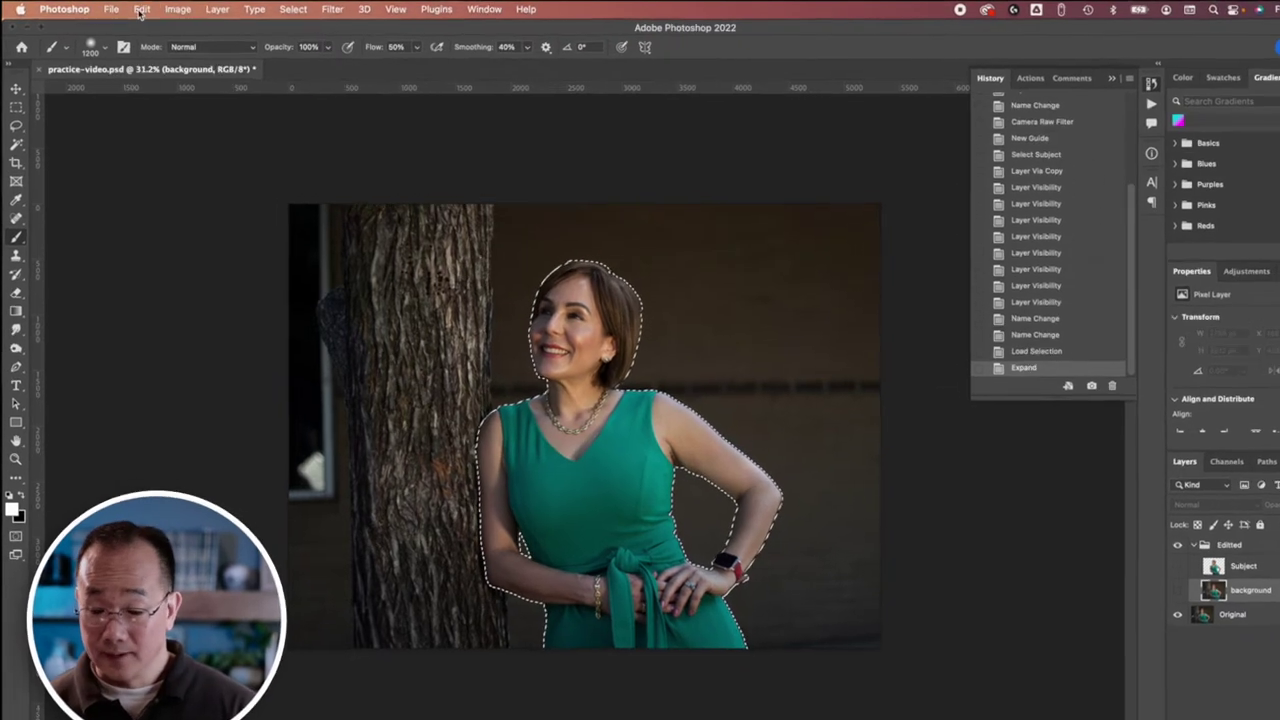
# Step: Content-Aware Fill the expanded selection onto a new layer to remove the woman, then deselect
pyautogui.click(131, 7)
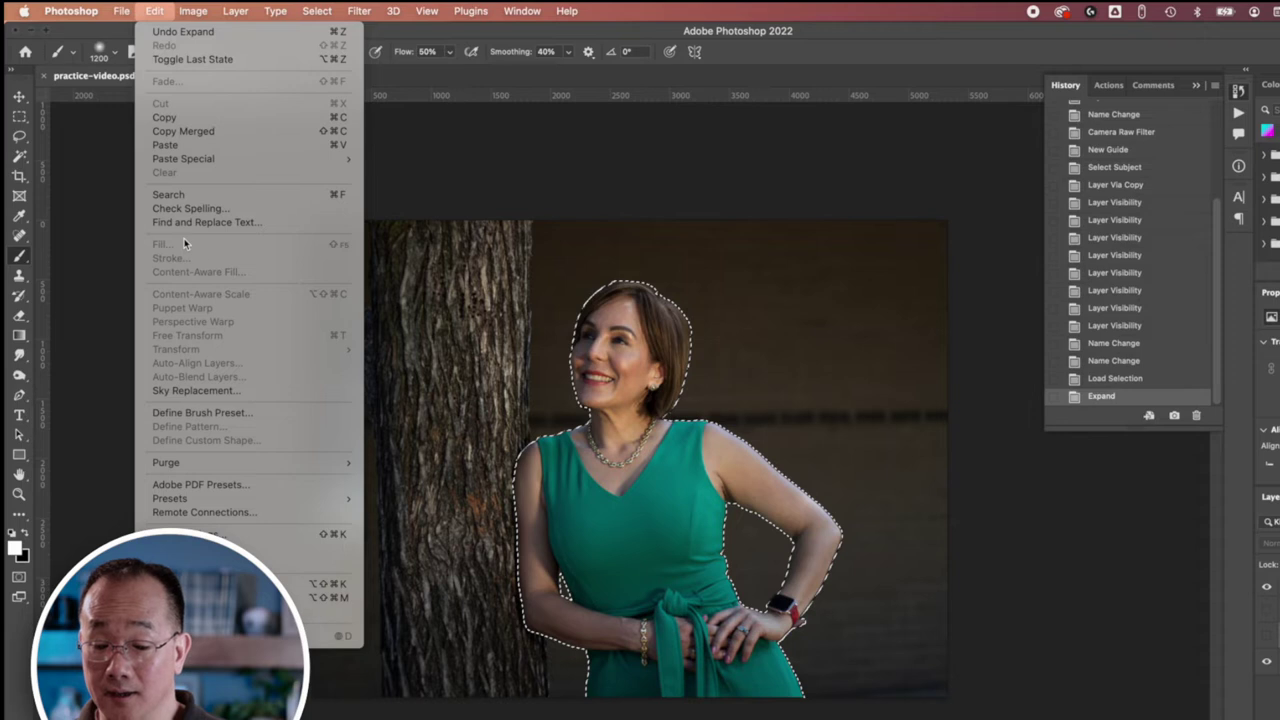
pyautogui.click(1267, 636)
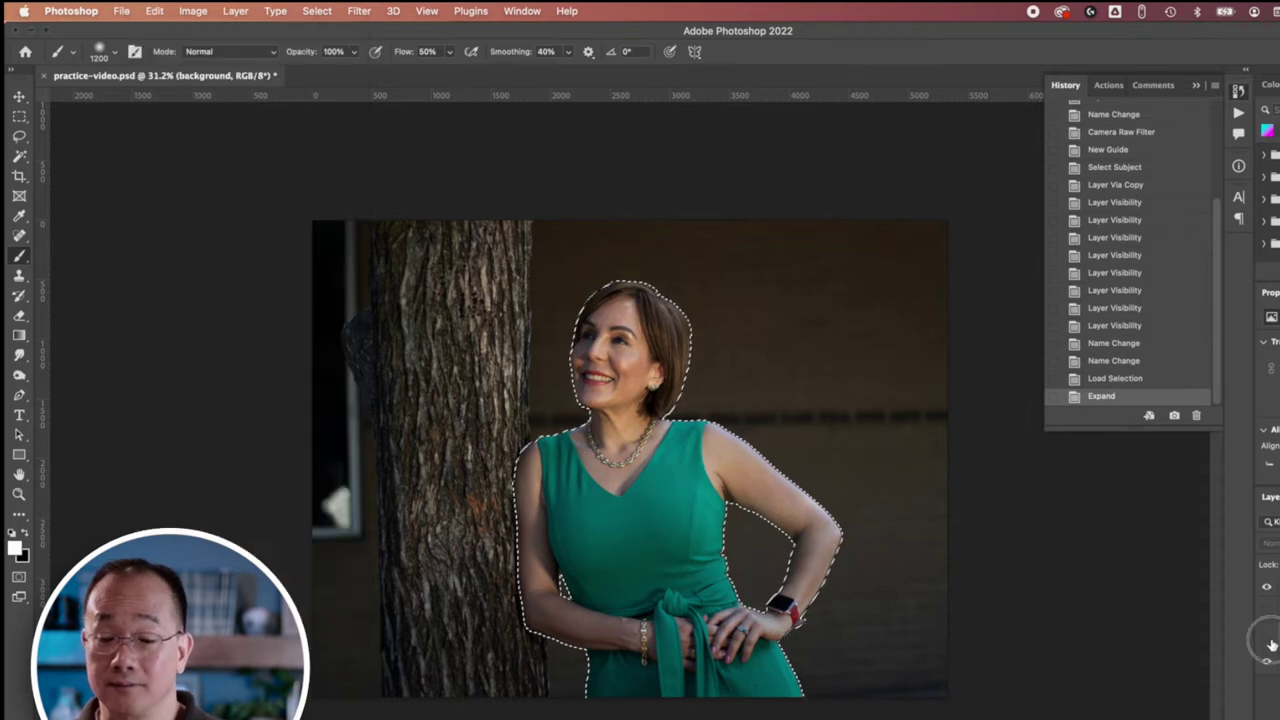
pyautogui.click(1267, 636)
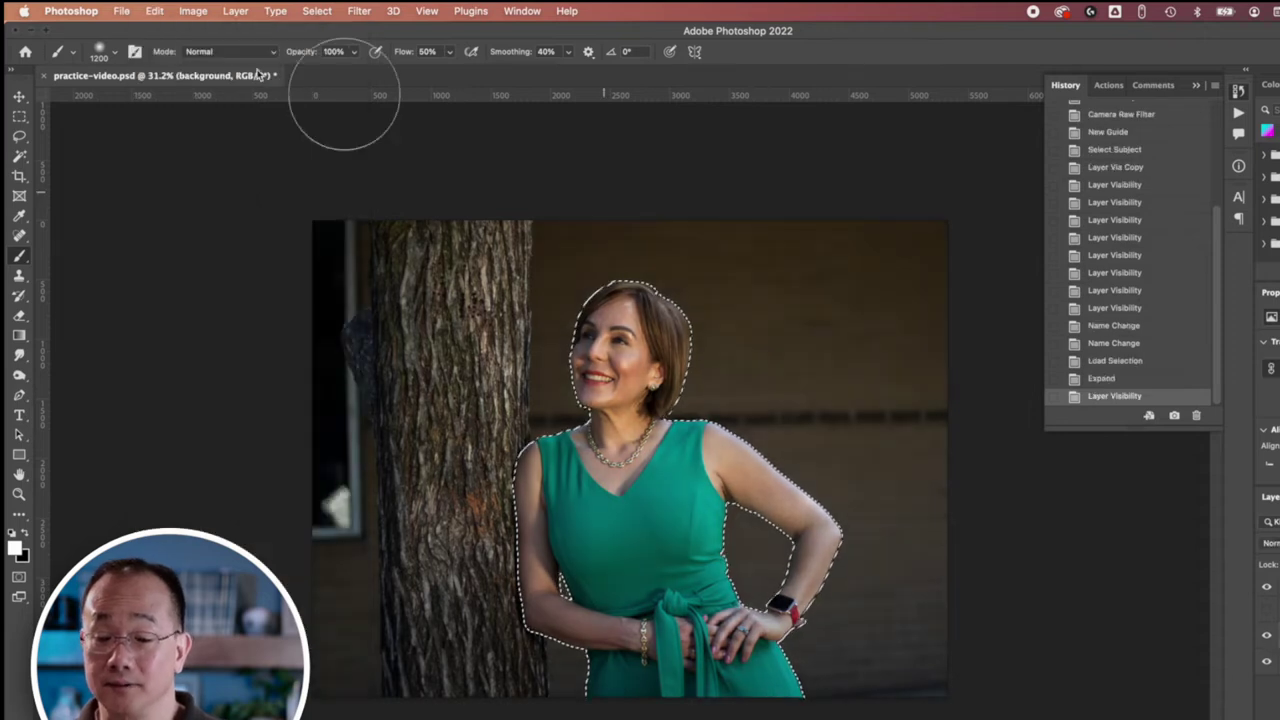
pyautogui.click(191, 11)
pyautogui.moveTo(160, 12)
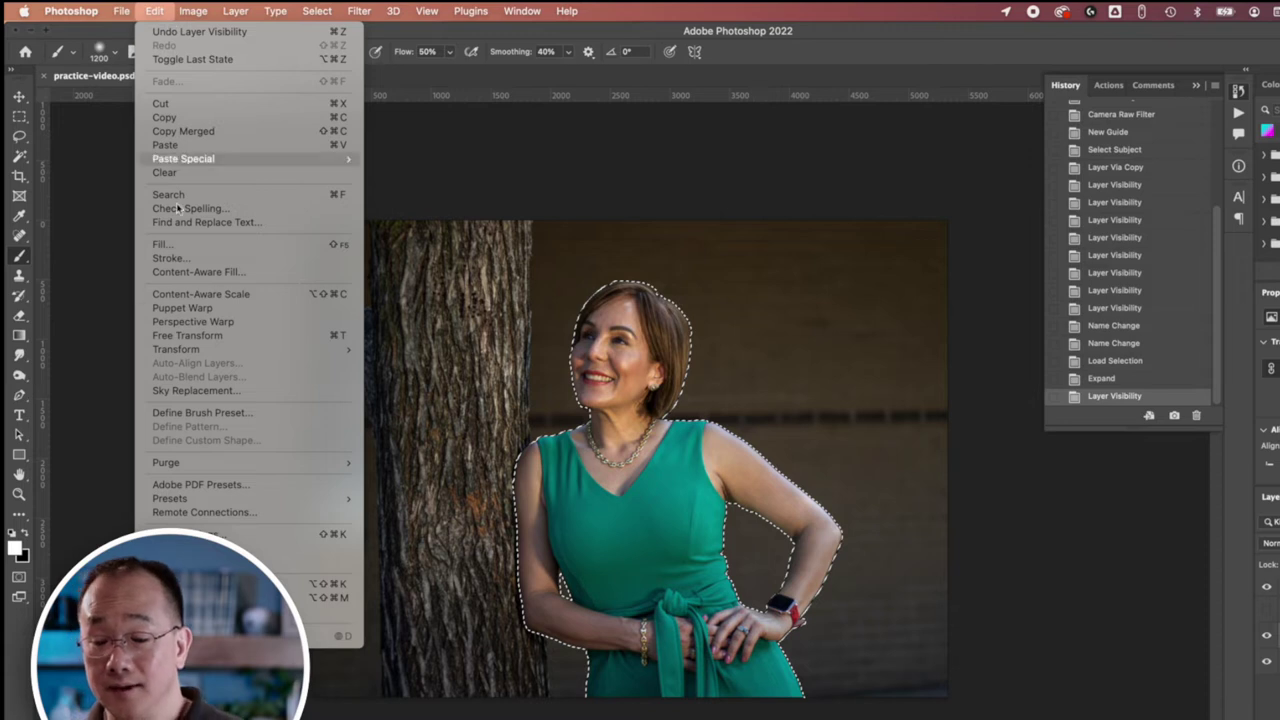
pyautogui.click(202, 273)
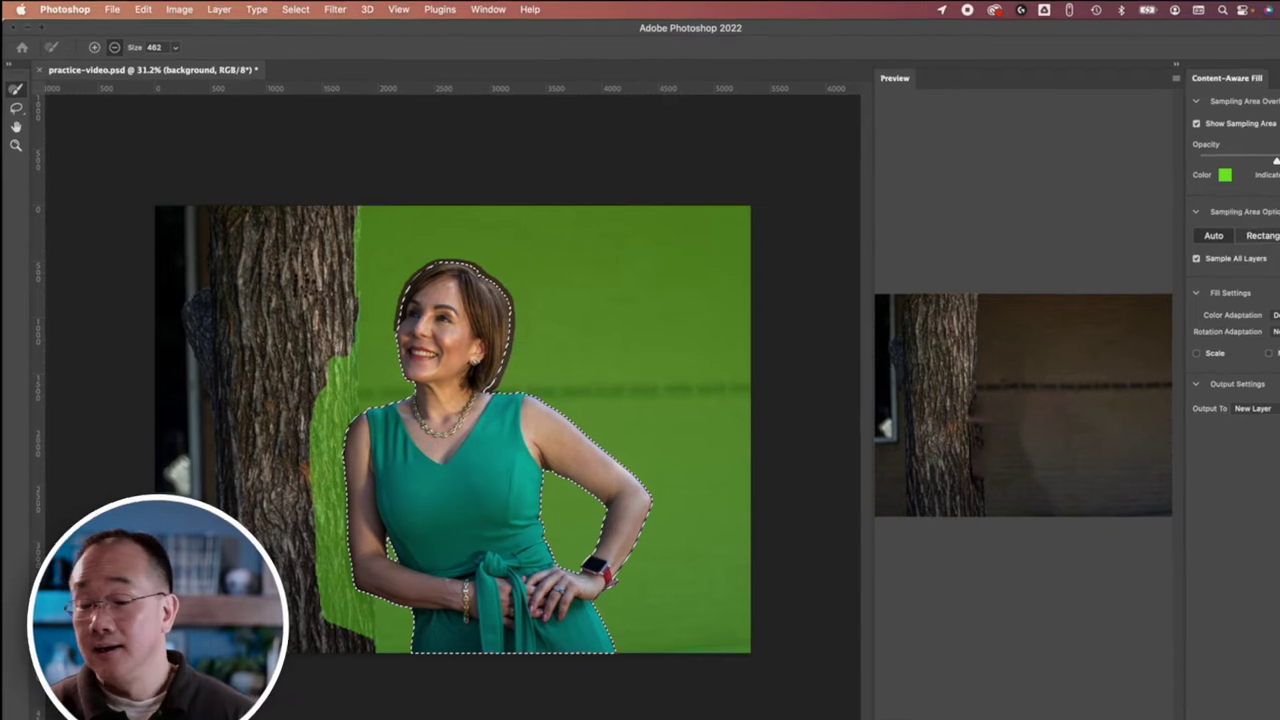
pyautogui.click(1248, 700)
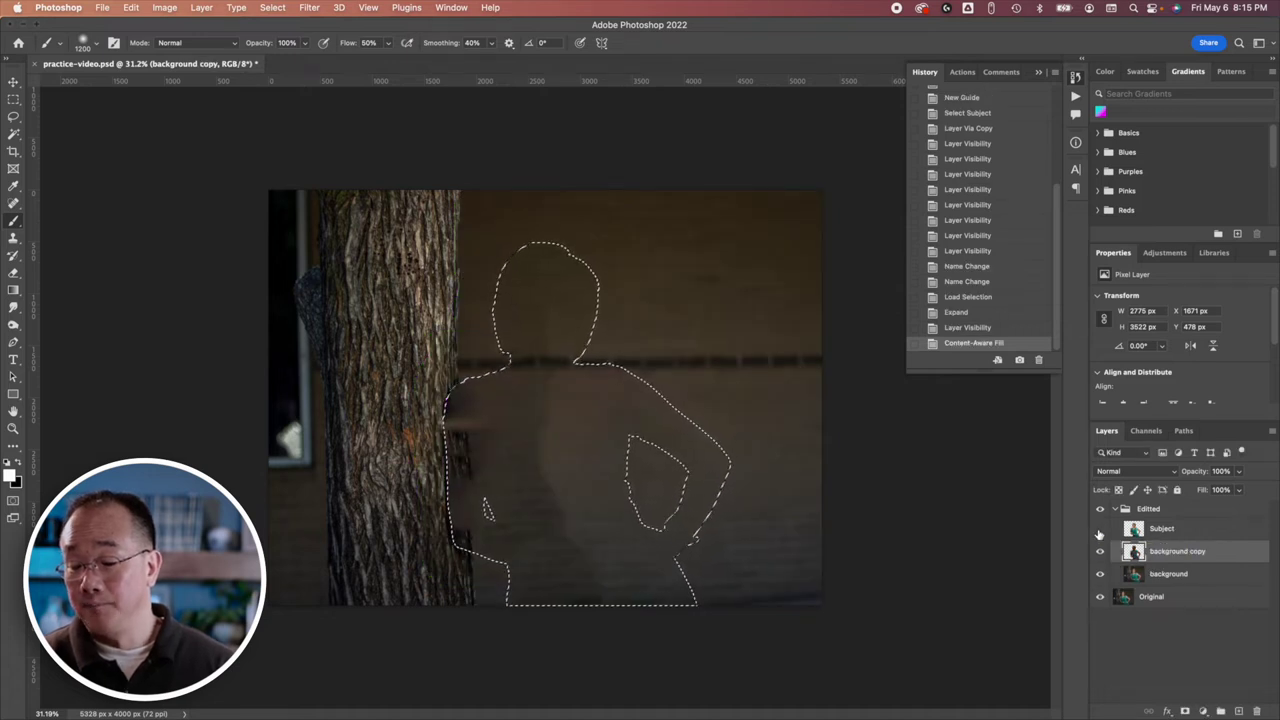
pyautogui.press('super+d')
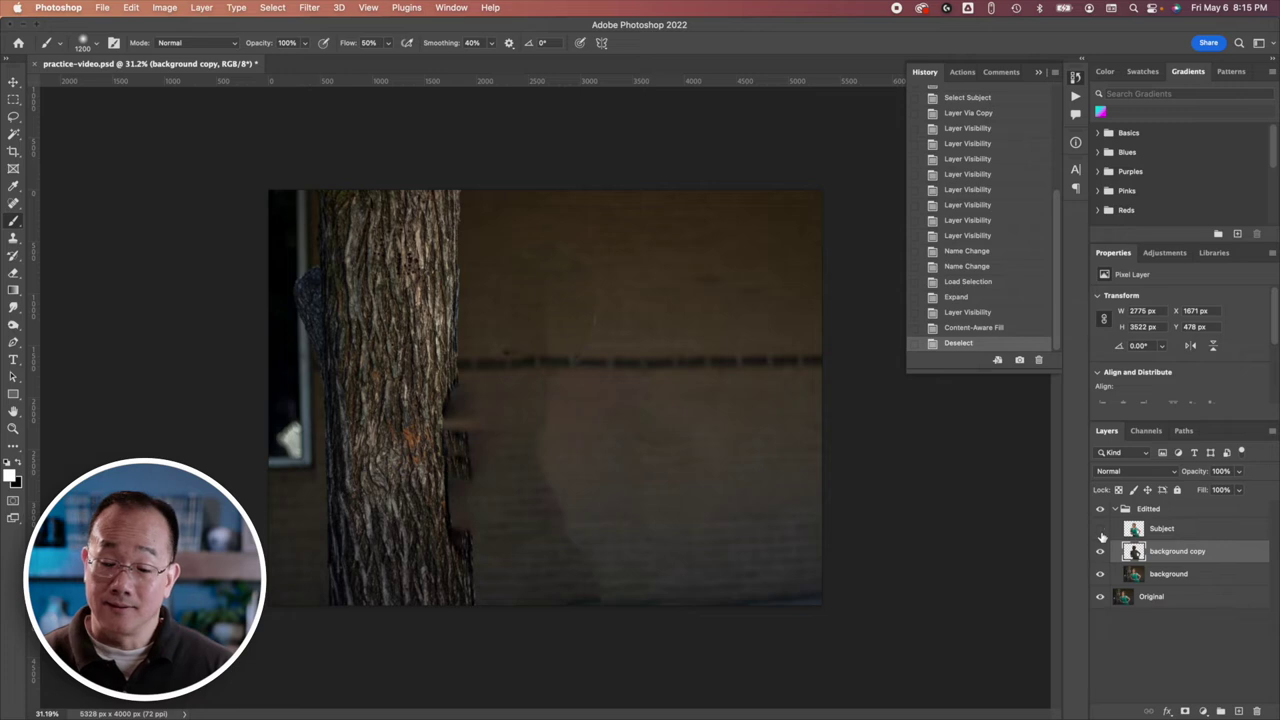
# Step: Toggle the Subject layer's visibility to compare it against the filled backdrop
pyautogui.click(1100, 529)
pyautogui.click(1101, 533)
pyautogui.click(1101, 533)
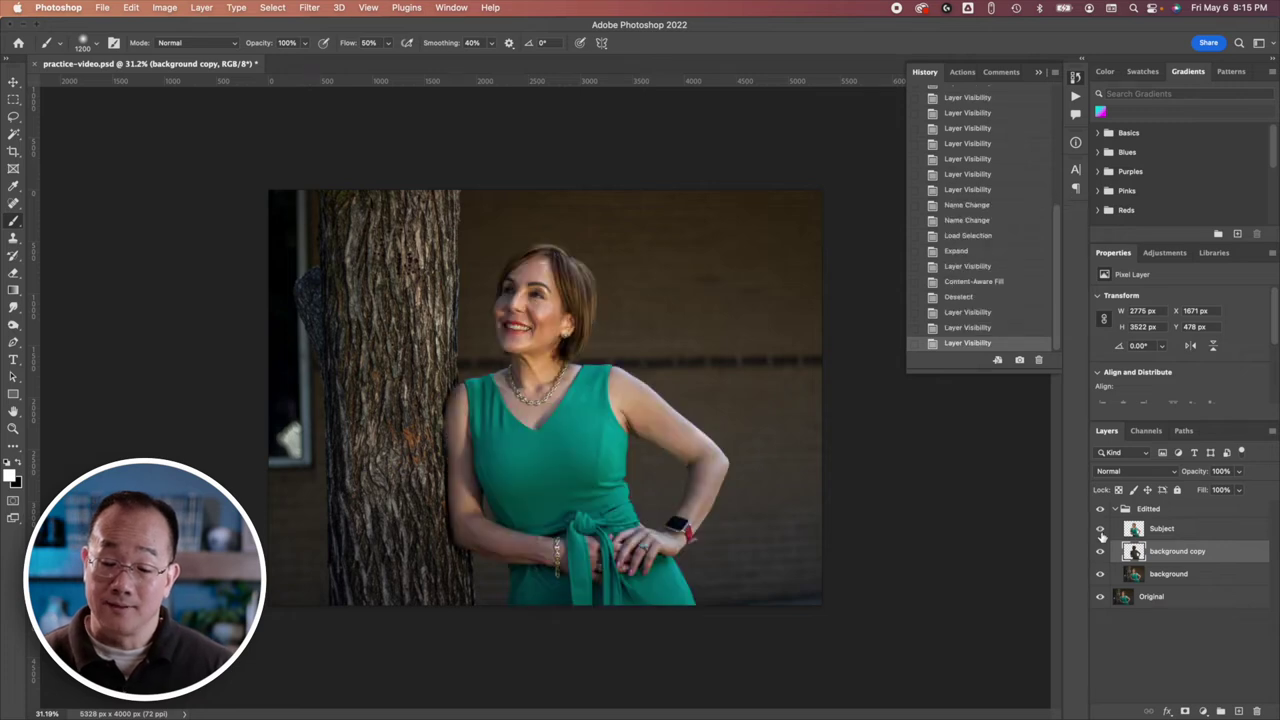
pyautogui.click(1101, 533)
pyautogui.click(1101, 533)
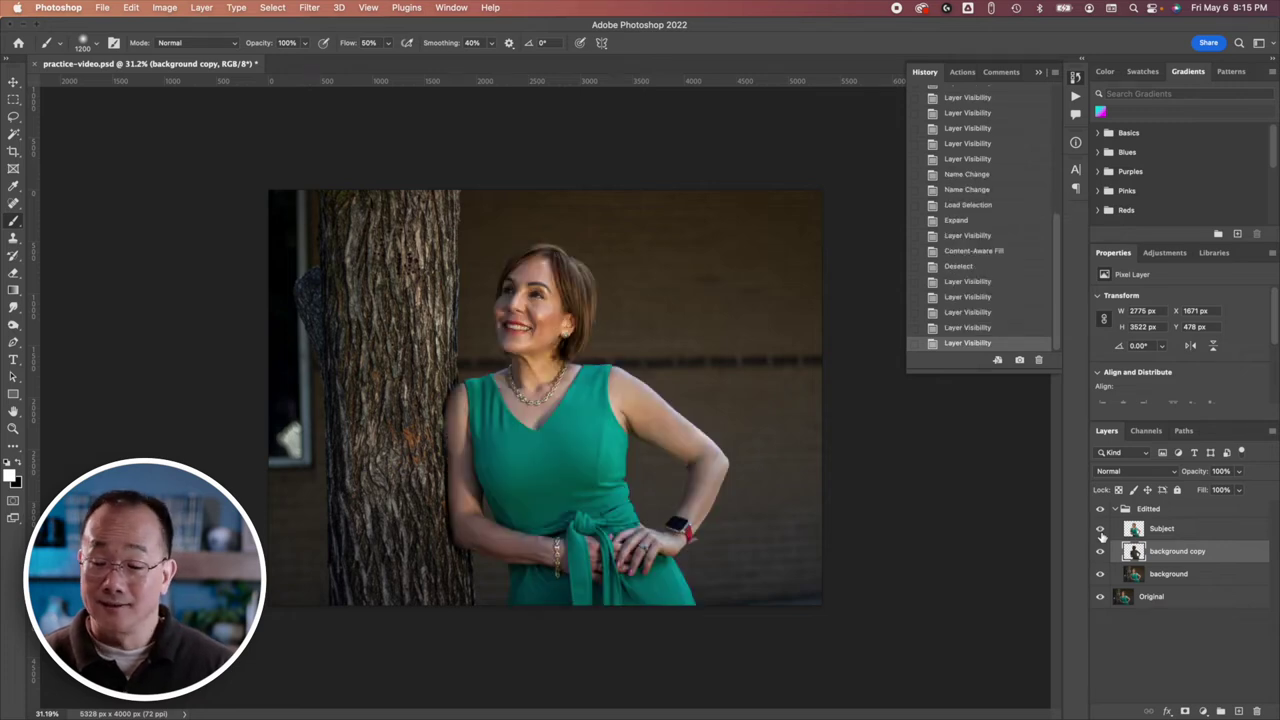
# Step: Hide Subject, then select background and background copy and merge them into one layer
pyautogui.click(1167, 578)
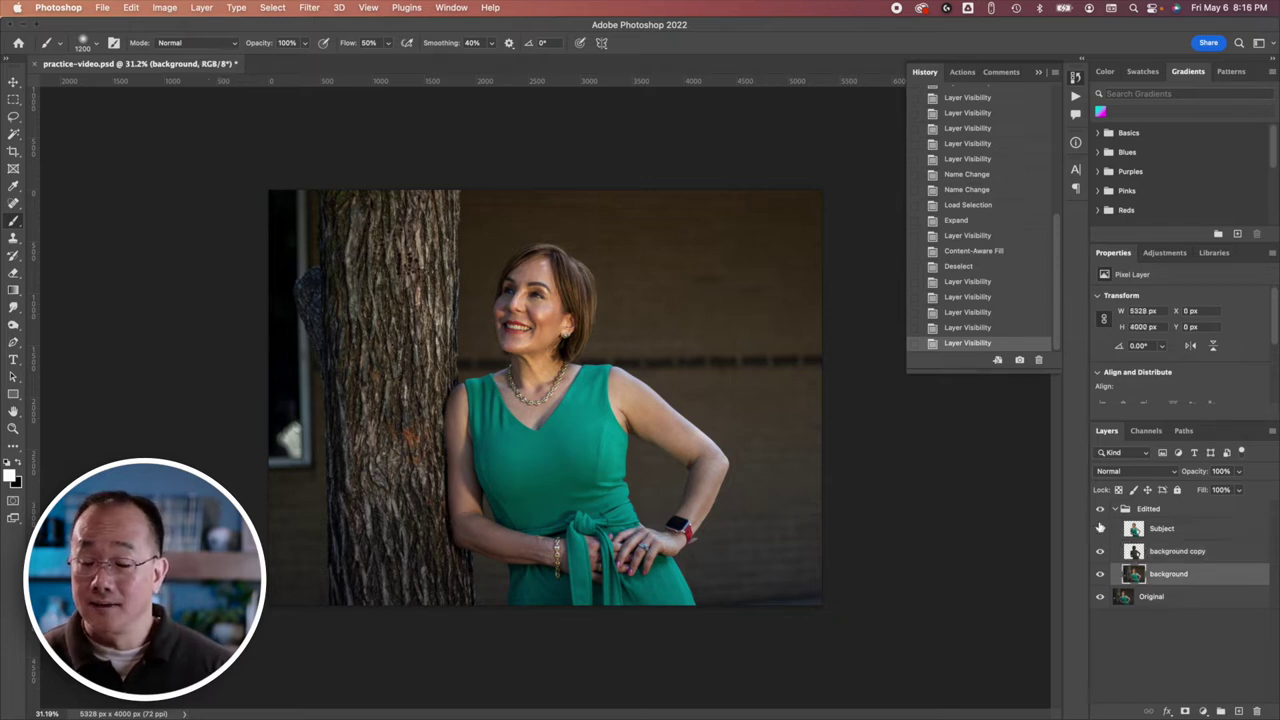
pyautogui.click(1100, 528)
pyautogui.click(1180, 555)
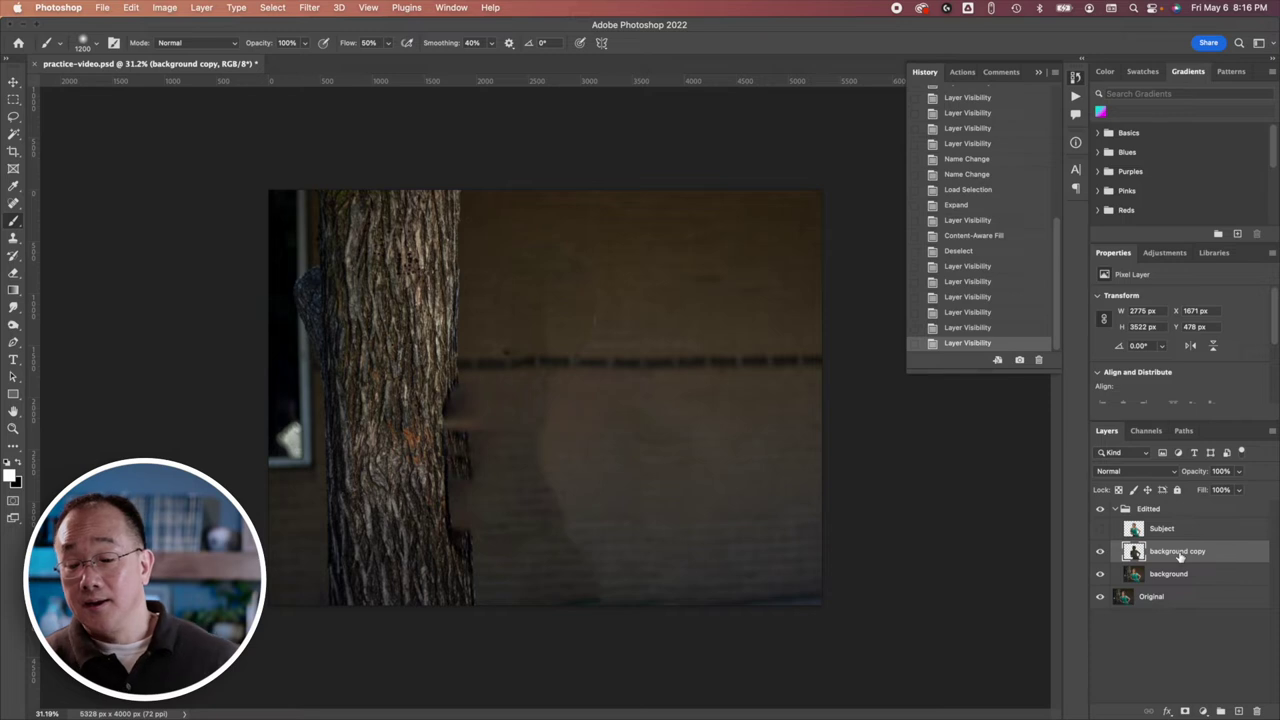
pyautogui.keyDown('shift'); pyautogui.click(1182, 576); pyautogui.keyUp('shift')
pyautogui.rightClick(1182, 577)
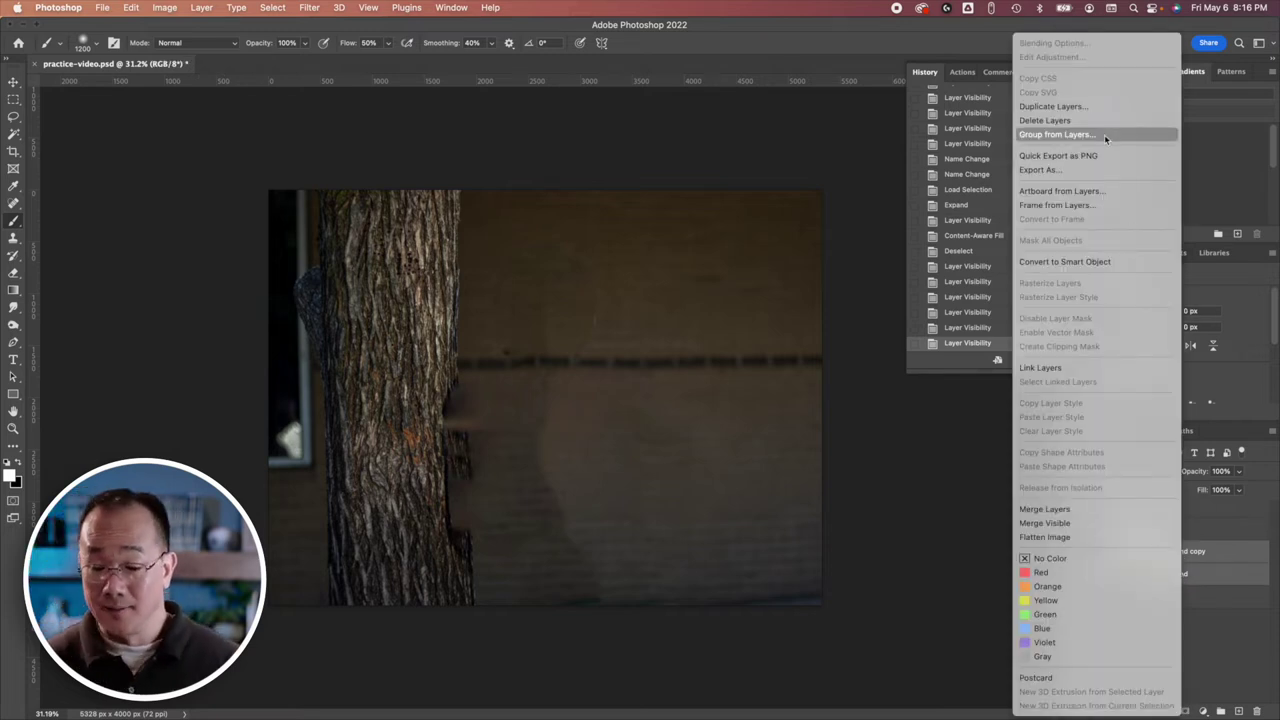
pyautogui.click(1045, 509)
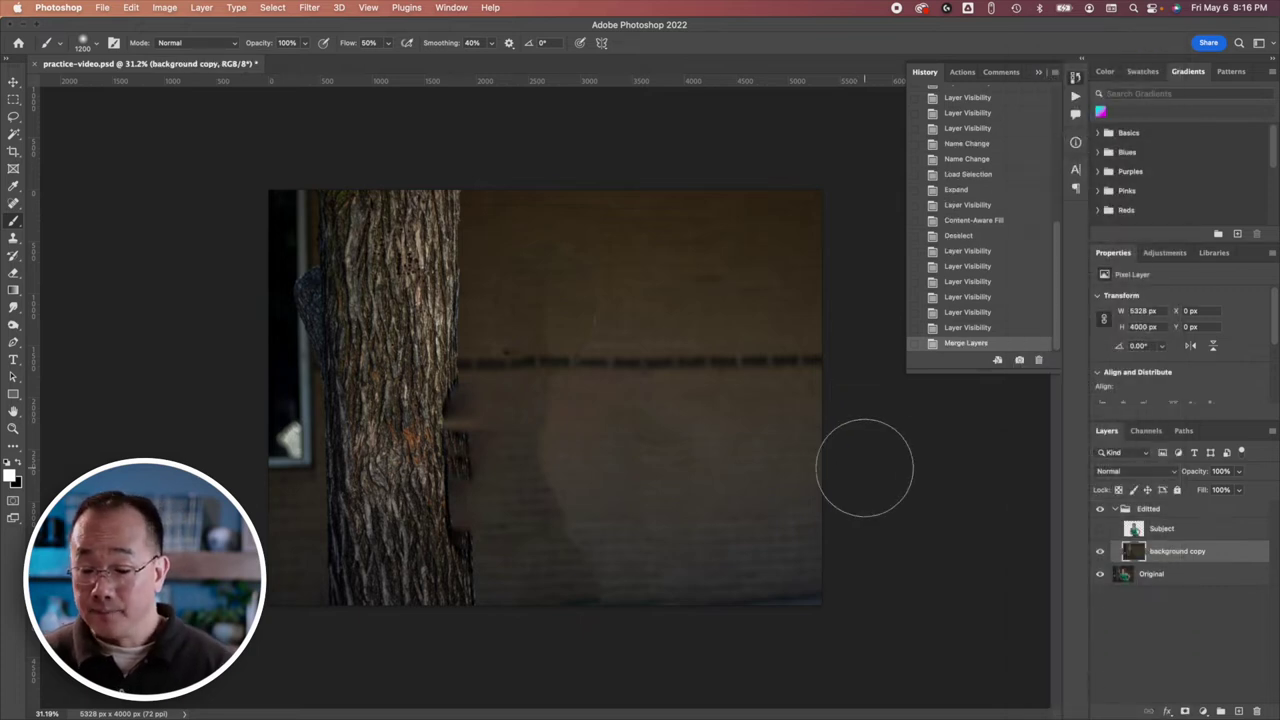
# Step: Distort the lower wall area right of the tree, pulling its bottom-right corner slightly down and out
pyautogui.press('m')
pyautogui.moveTo(459, 371); pyautogui.dragTo(946, 640)
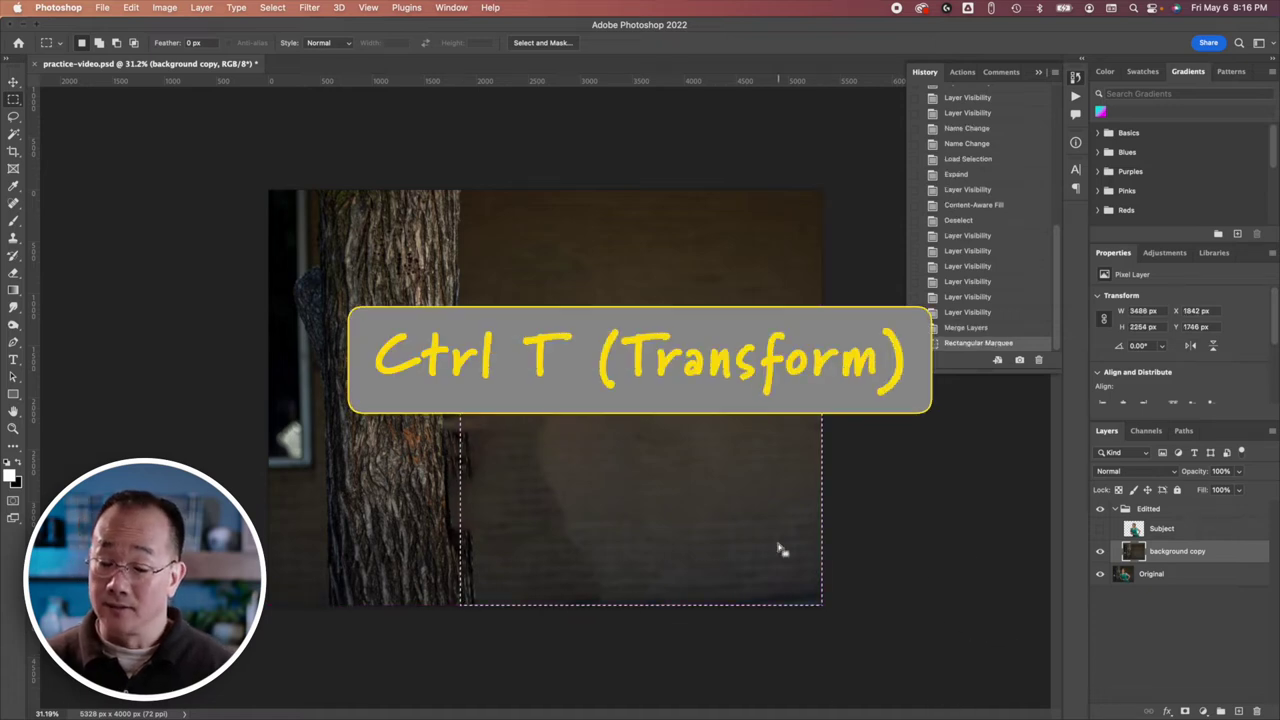
pyautogui.hotkey('ctrl', 't')
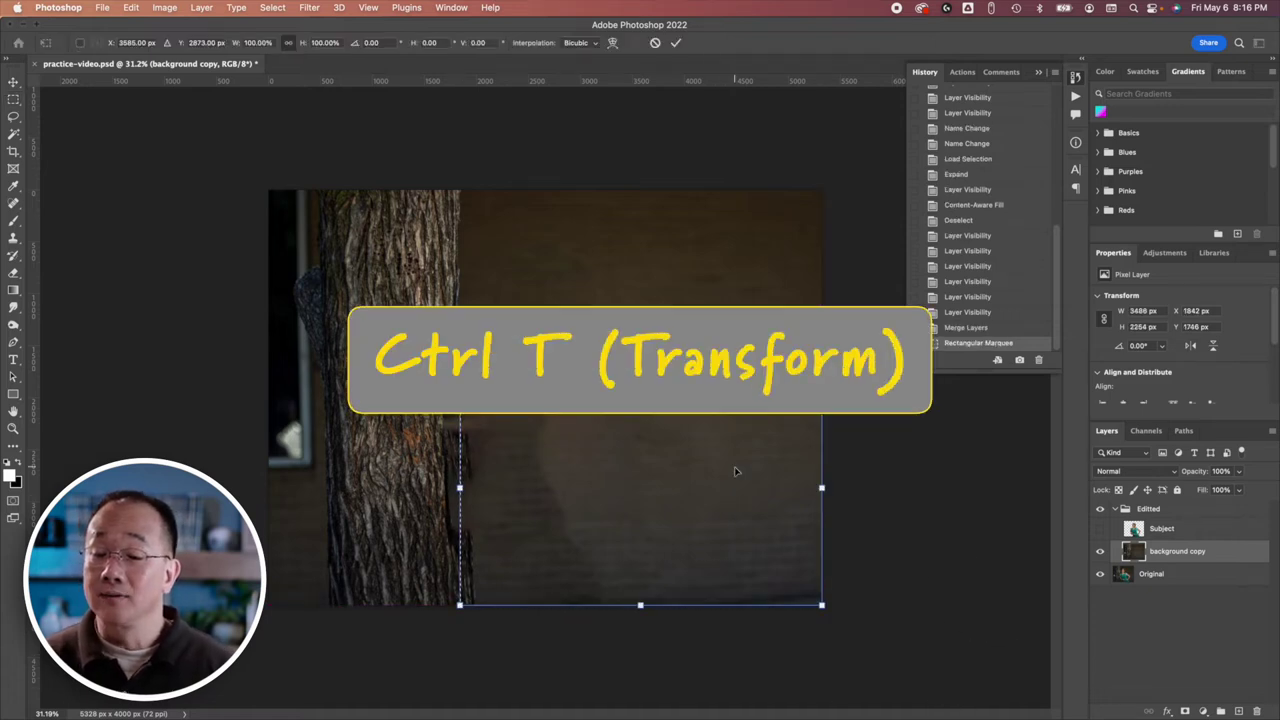
pyautogui.rightClick(734, 471)
pyautogui.click(766, 452)
pyautogui.moveTo(824, 607); pyautogui.dragTo(826, 614)
pyautogui.moveTo(828, 617); pyautogui.dragTo(830, 620)
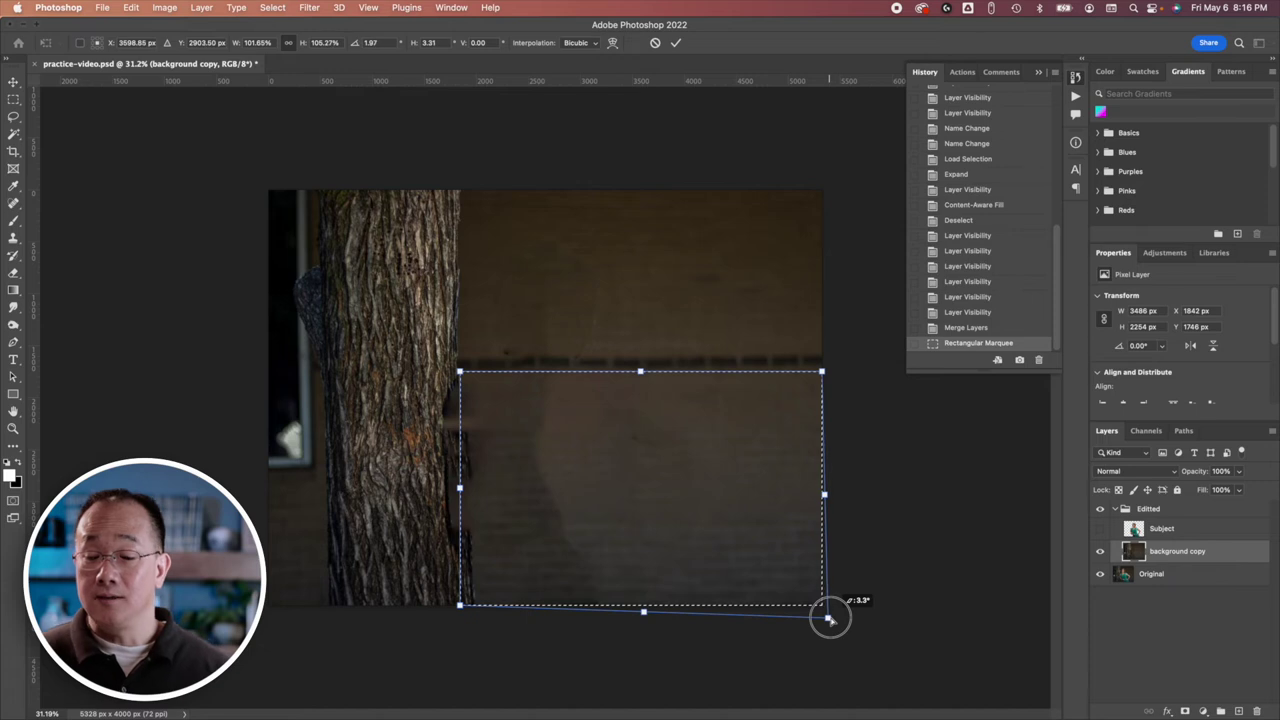
pyautogui.moveTo(830, 620); pyautogui.dragTo(828, 622)
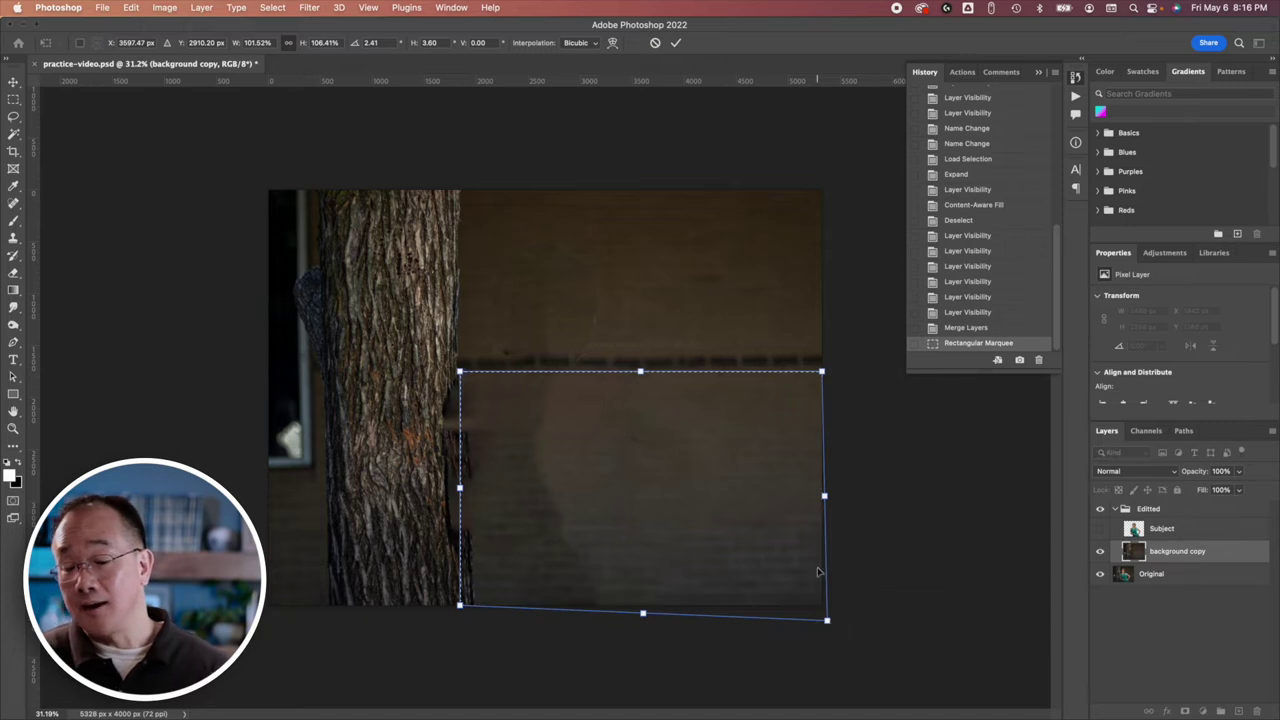
pyautogui.press('Return')
pyautogui.press('super+d')
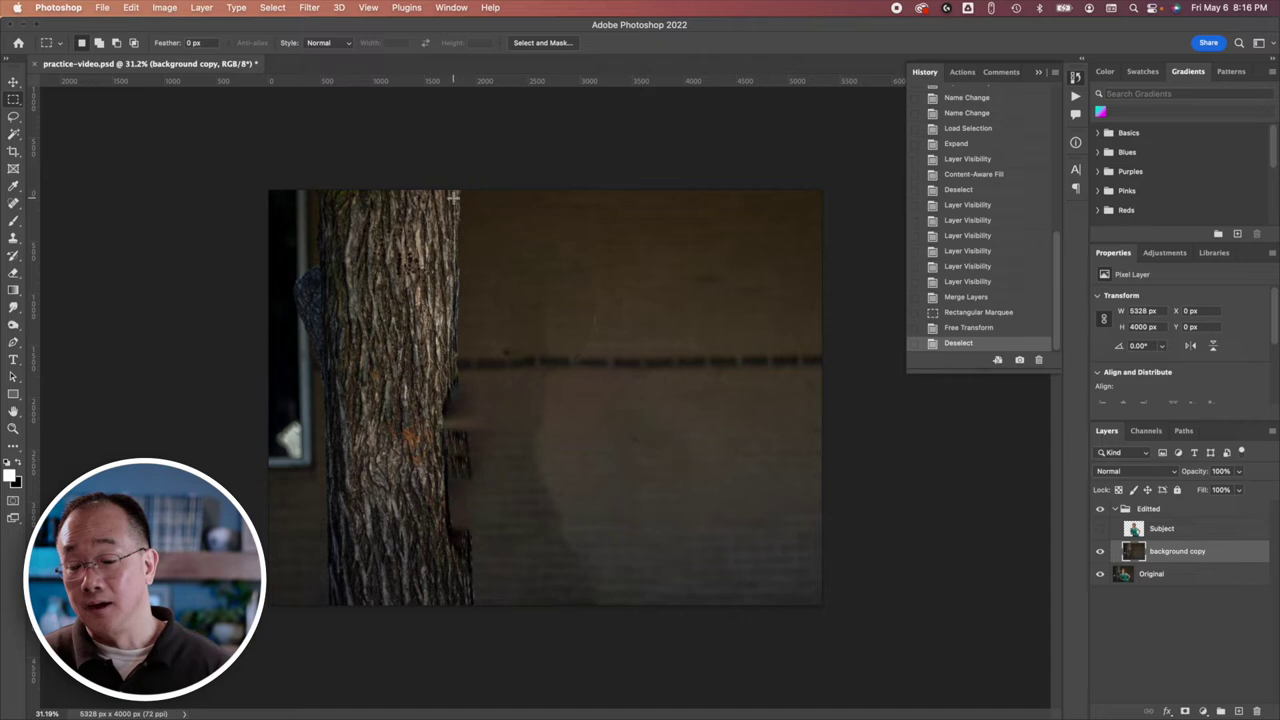
# Step: Pull the upper wall's top-right corner slightly upward, then duplicate the layer as background copy 2
pyautogui.moveTo(458, 188); pyautogui.dragTo(857, 351)
pyautogui.press('super+t')
pyautogui.rightClick(754, 268)
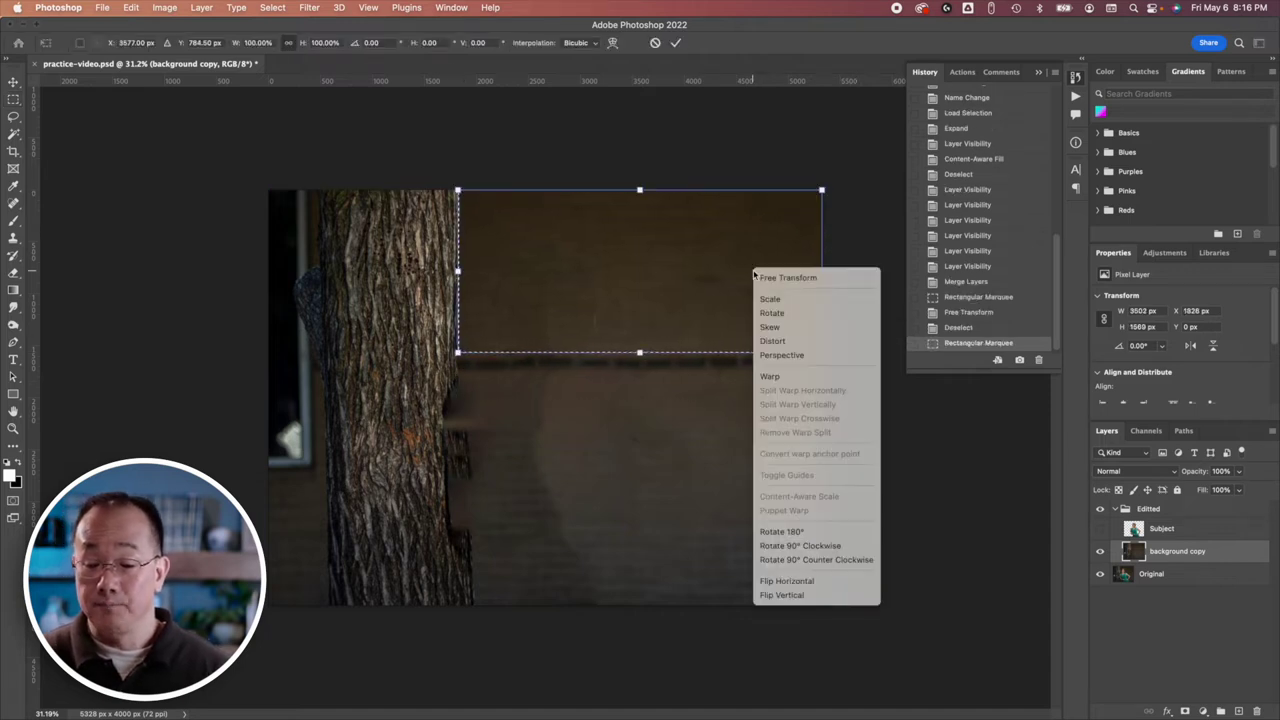
pyautogui.click(792, 341)
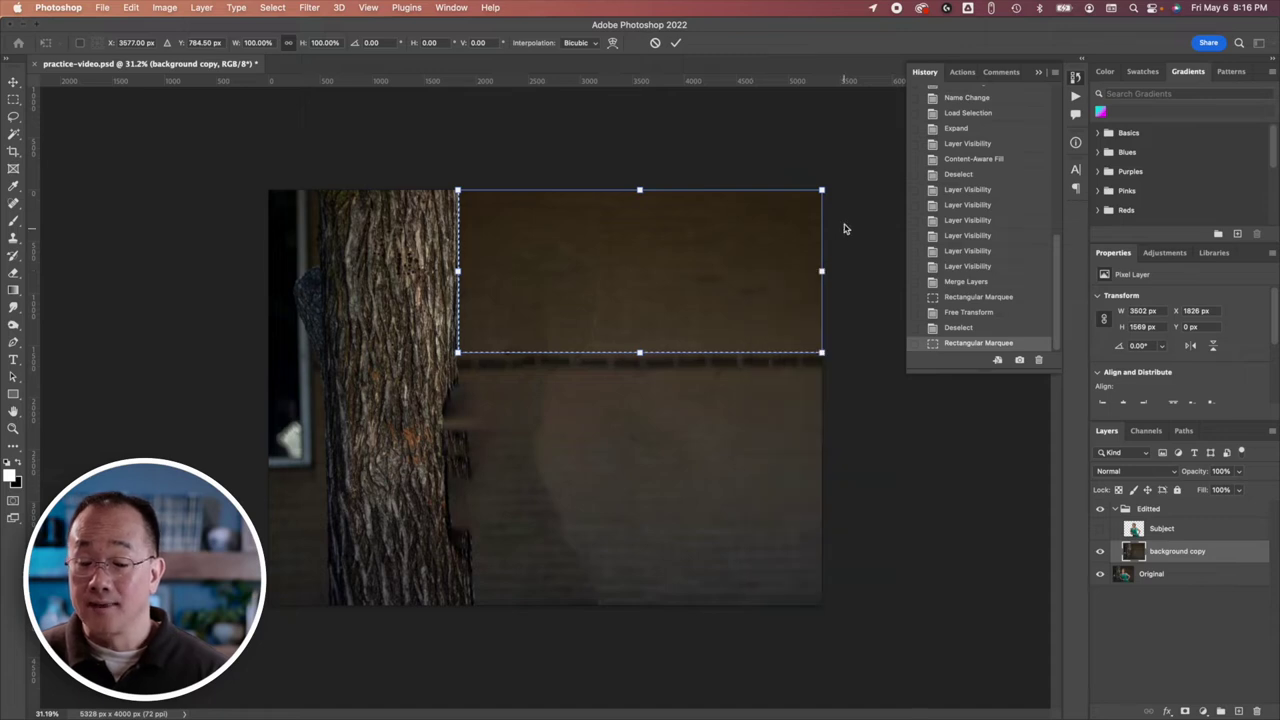
pyautogui.moveTo(822, 190); pyautogui.dragTo(823, 183)
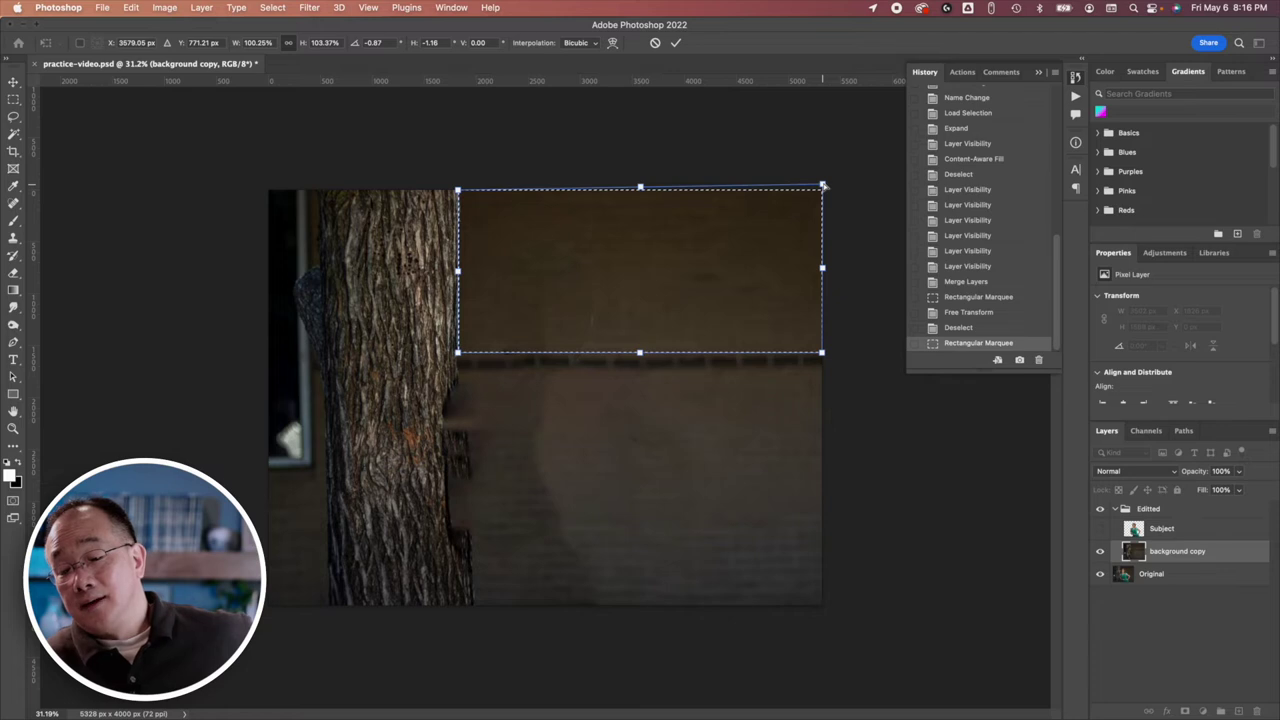
pyautogui.press('Return')
pyautogui.press('super+d')
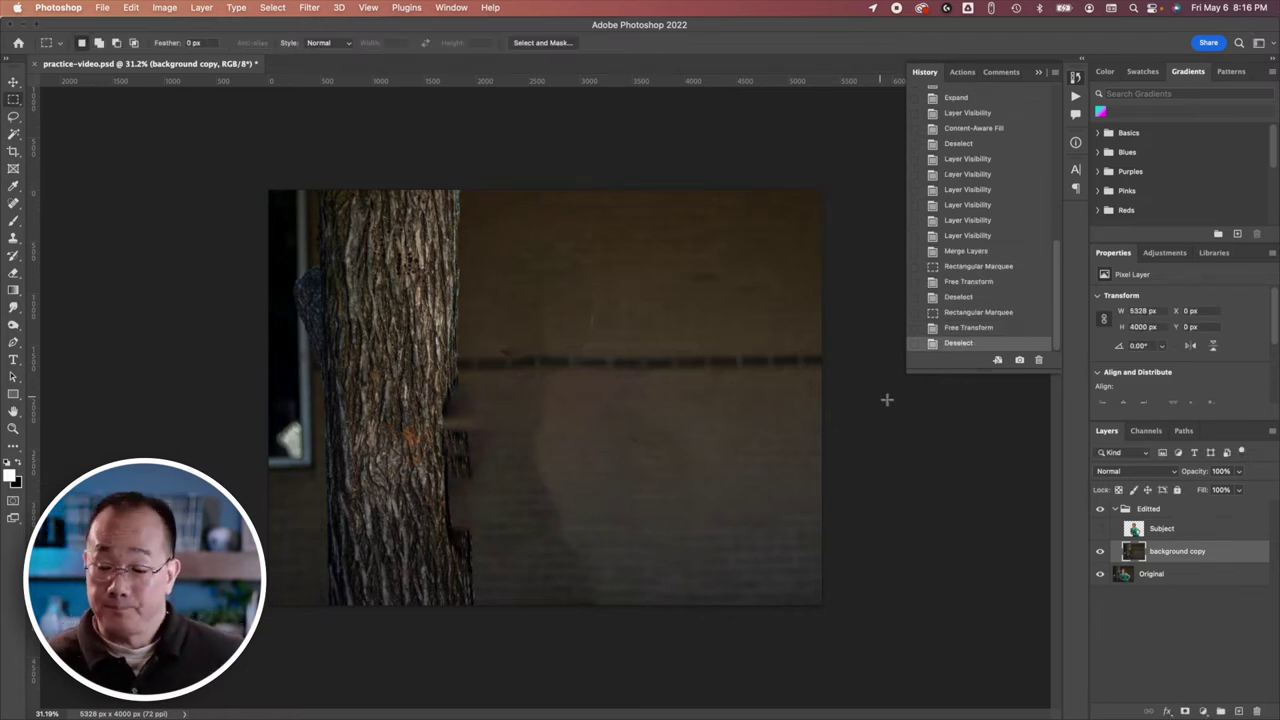
pyautogui.press('super+j')
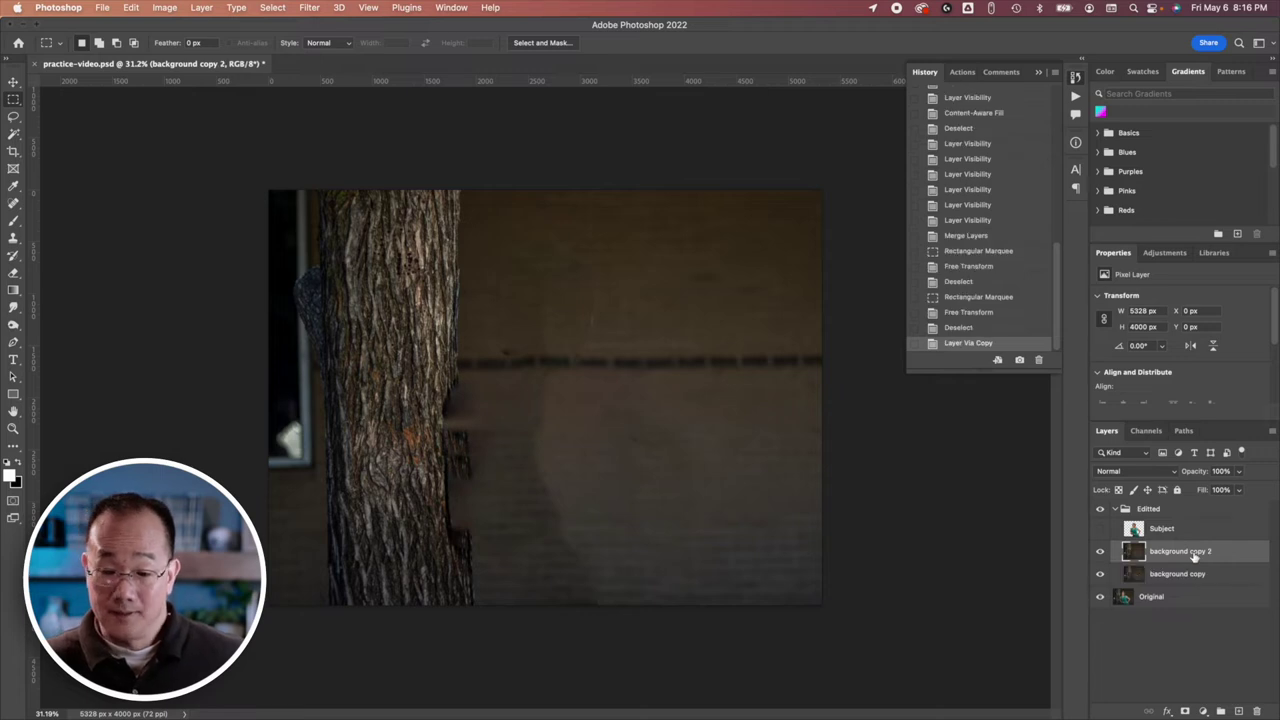
# Step: Apply a Blur Gallery Field Blur of 22 px to background copy 2
pyautogui.click(270, 9)
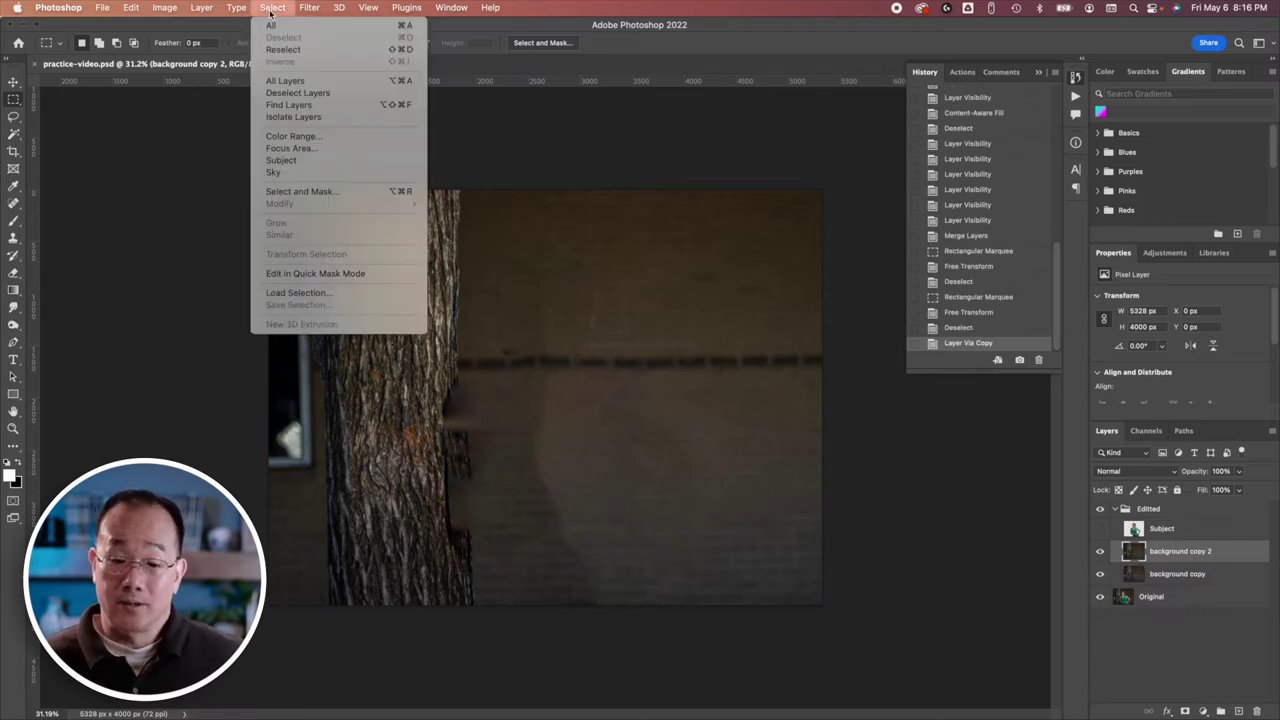
pyautogui.moveTo(309, 7)
pyautogui.moveTo(357, 184)
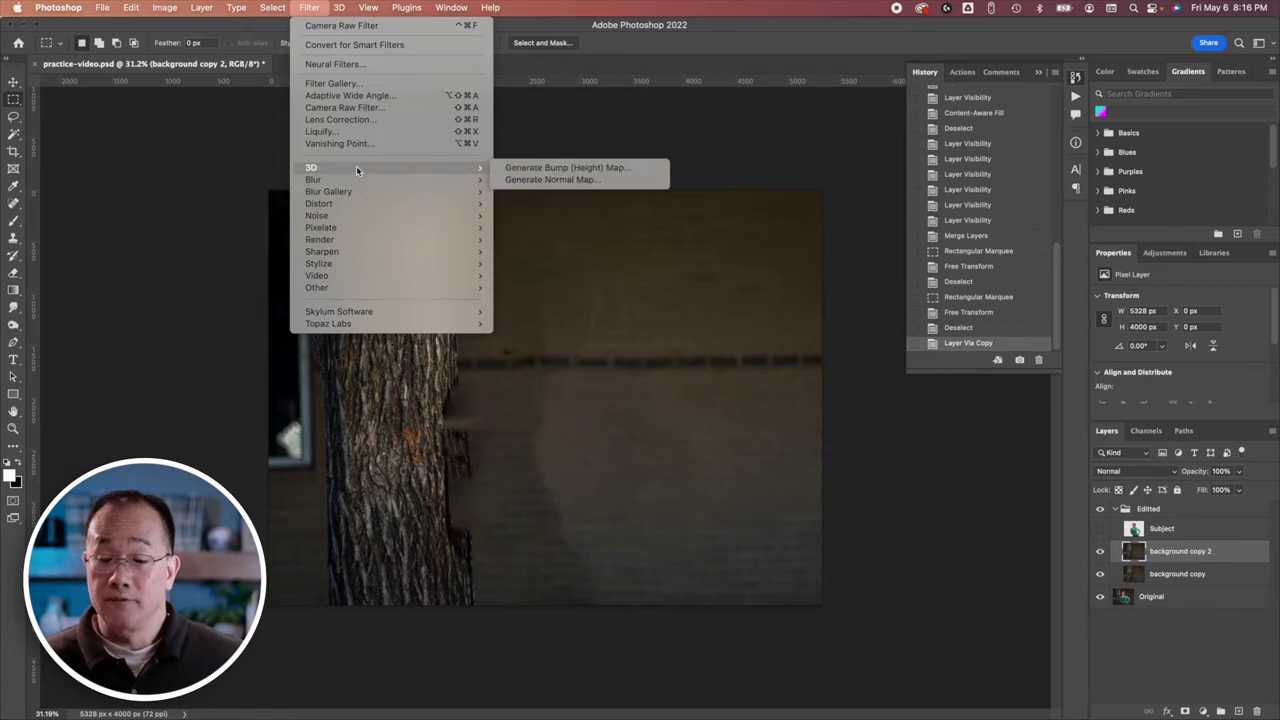
pyautogui.moveTo(389, 203)
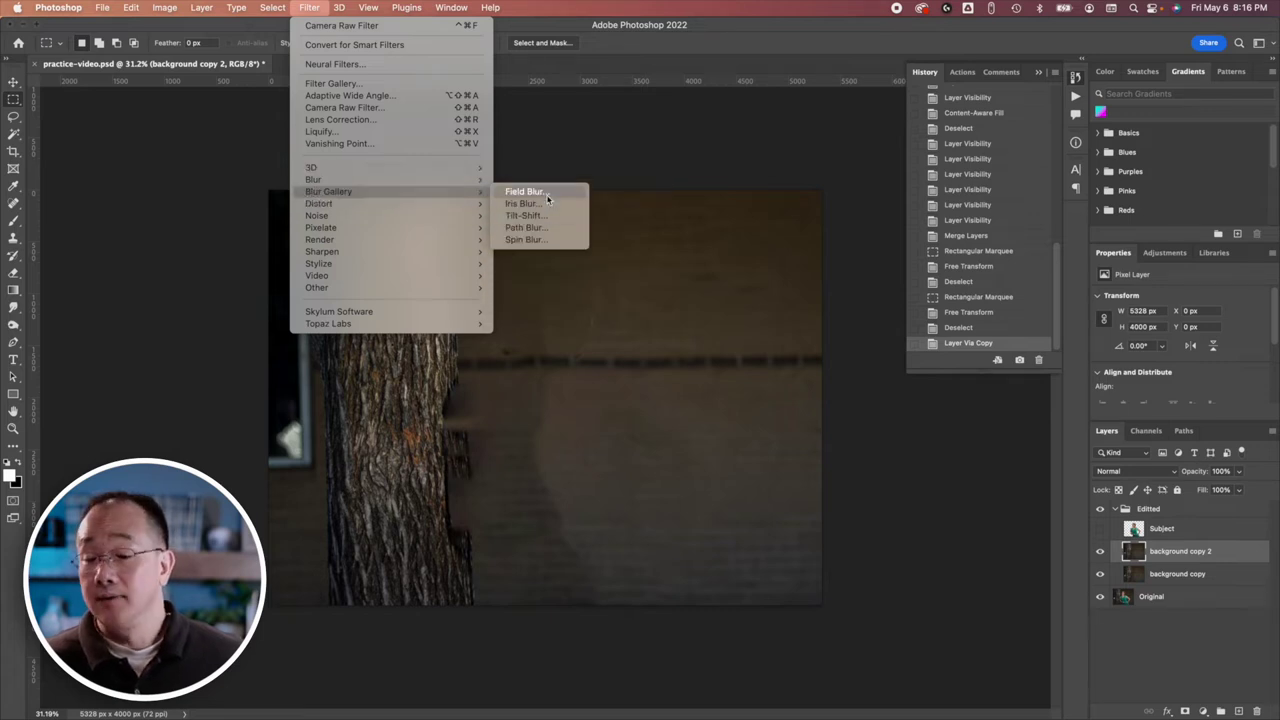
pyautogui.click(520, 192)
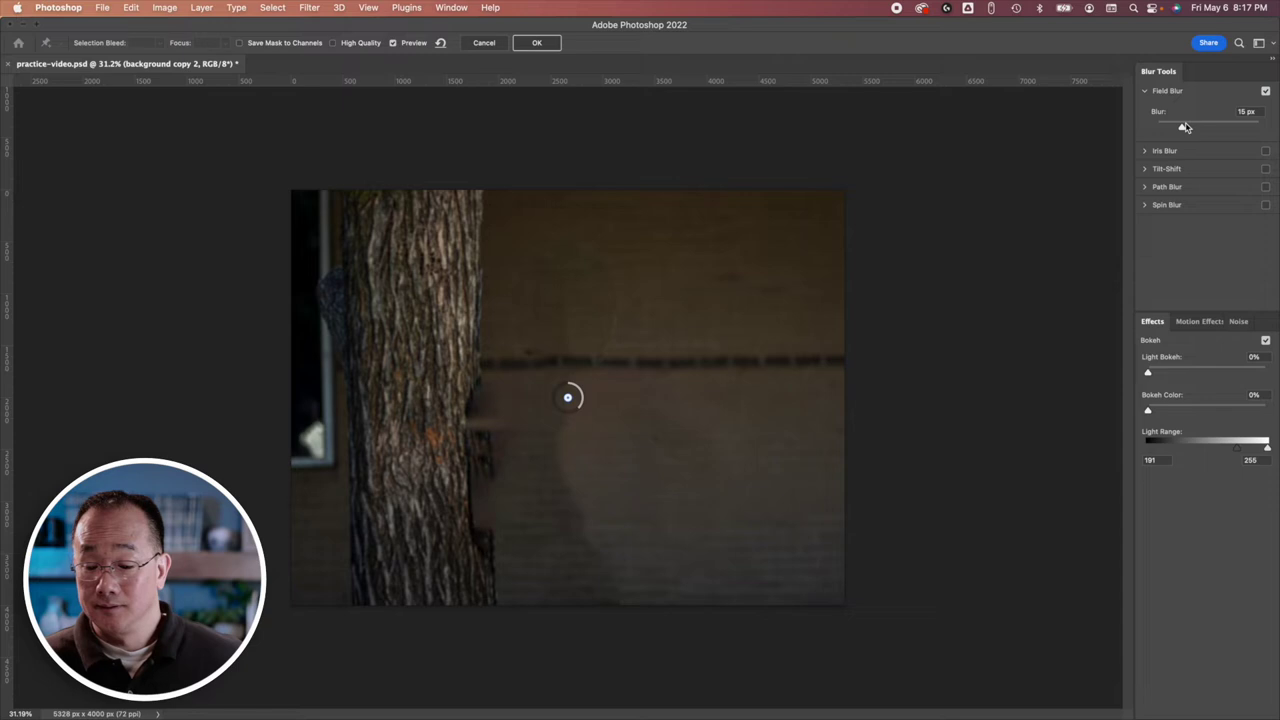
pyautogui.click(1266, 188)
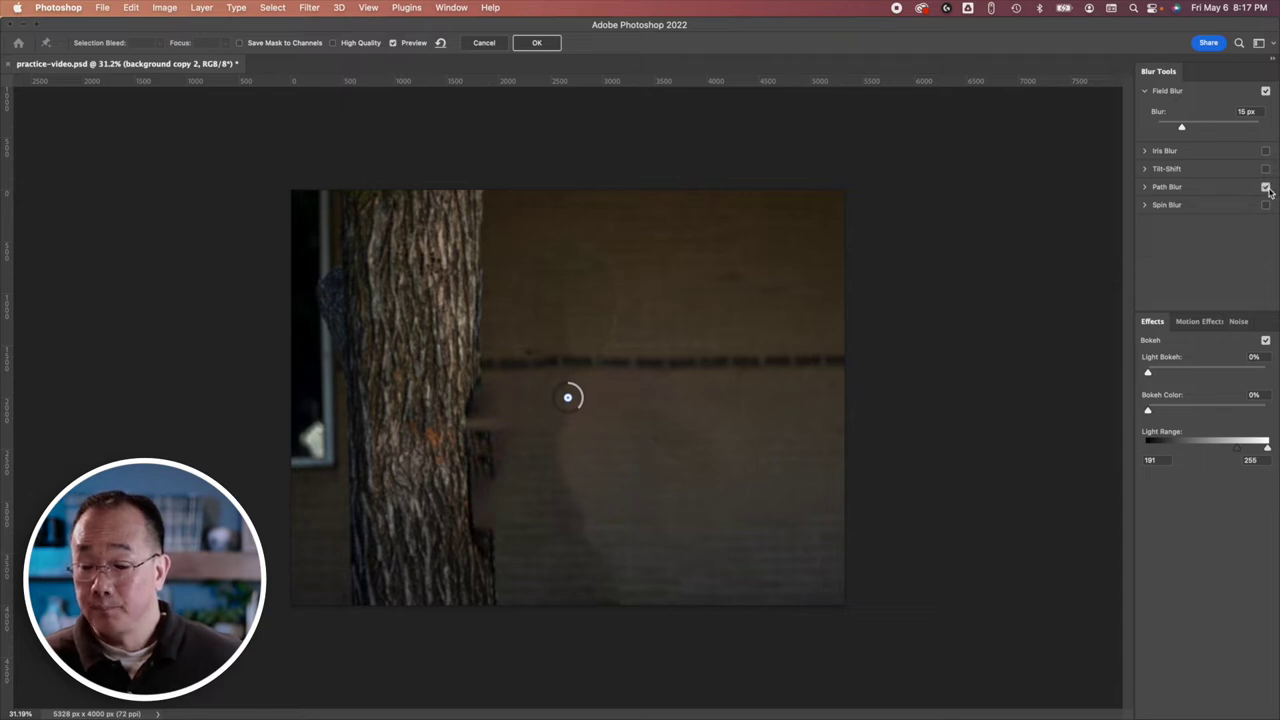
pyautogui.click(1213, 129)
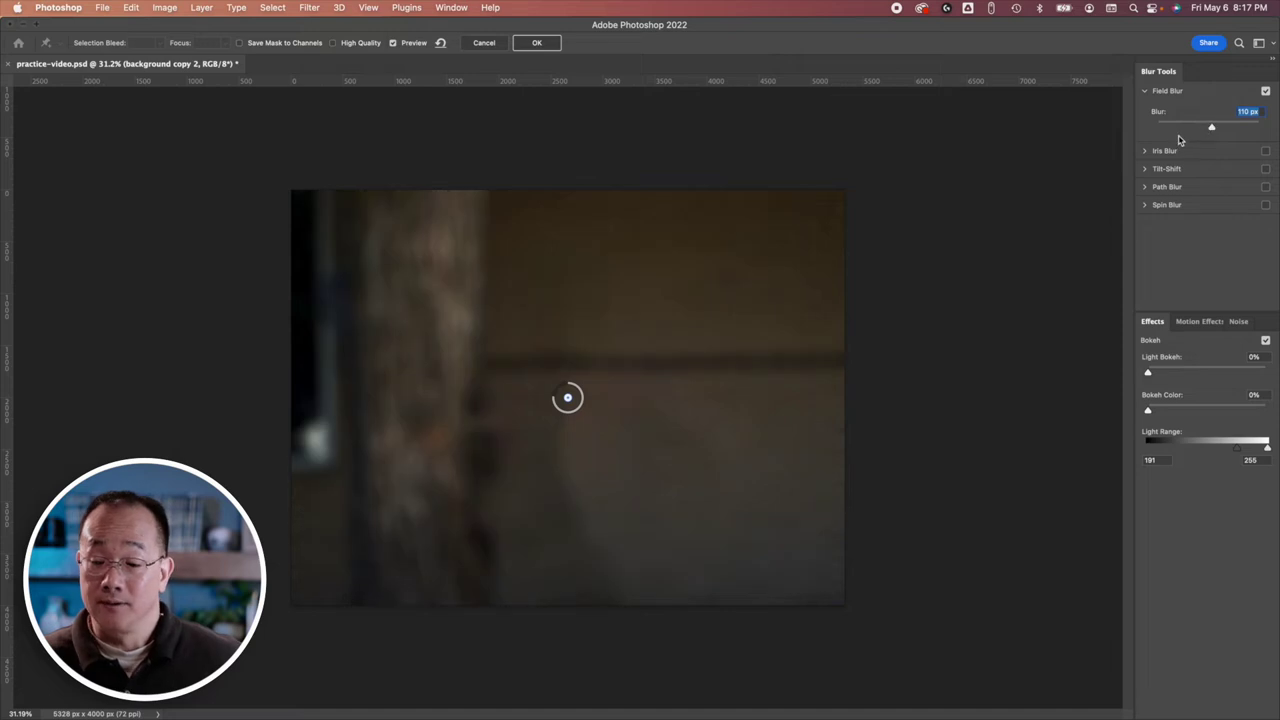
pyautogui.moveTo(1204, 128); pyautogui.dragTo(1188, 130)
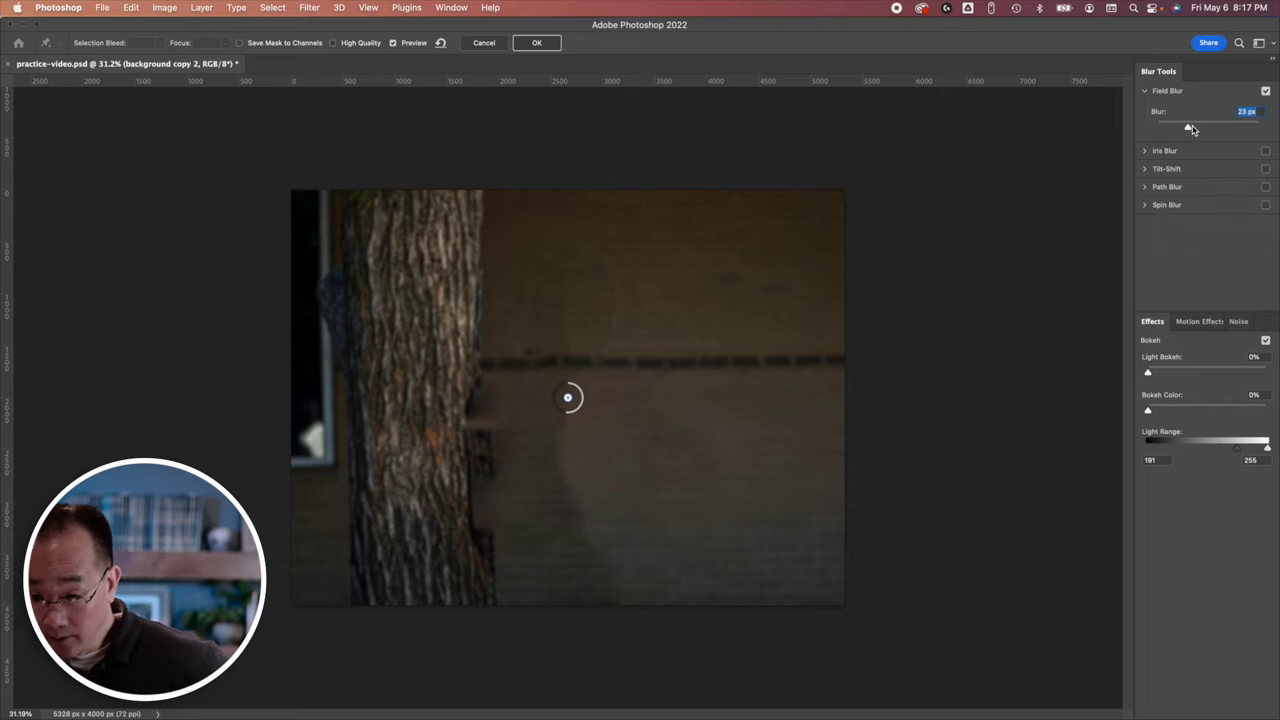
pyautogui.moveTo(1195, 129); pyautogui.dragTo(1196, 129)
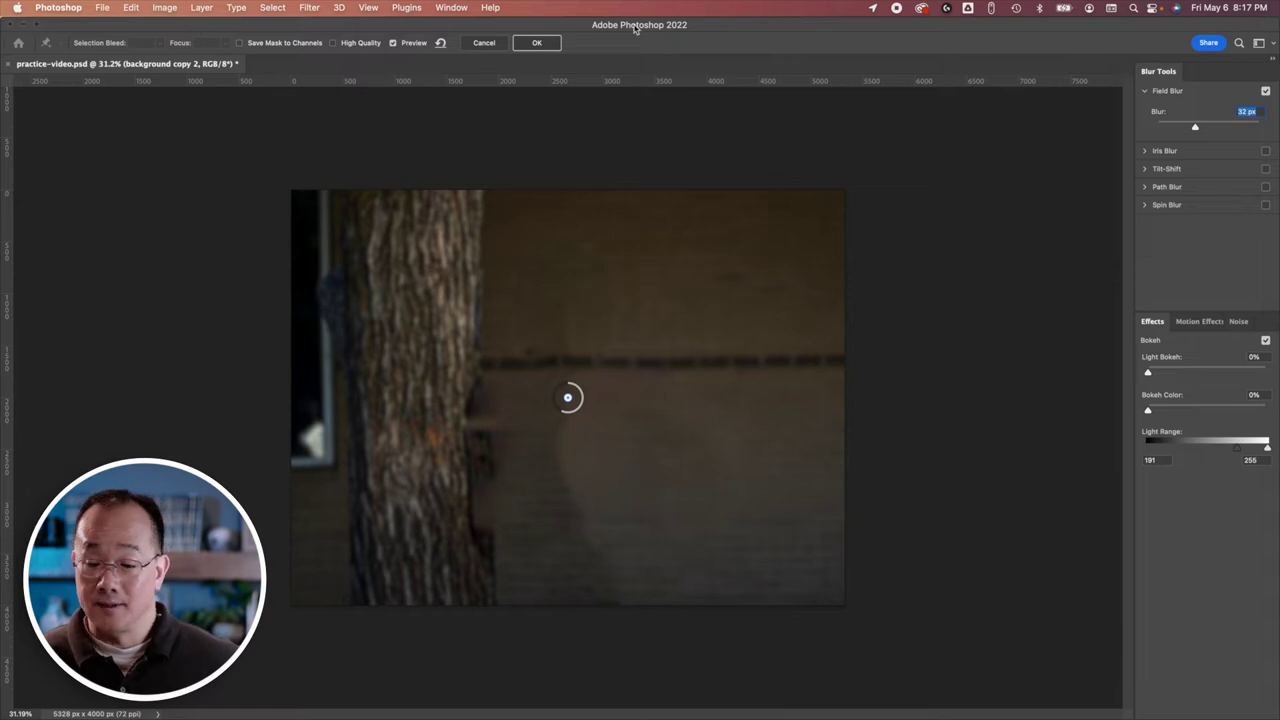
pyautogui.click(539, 44)
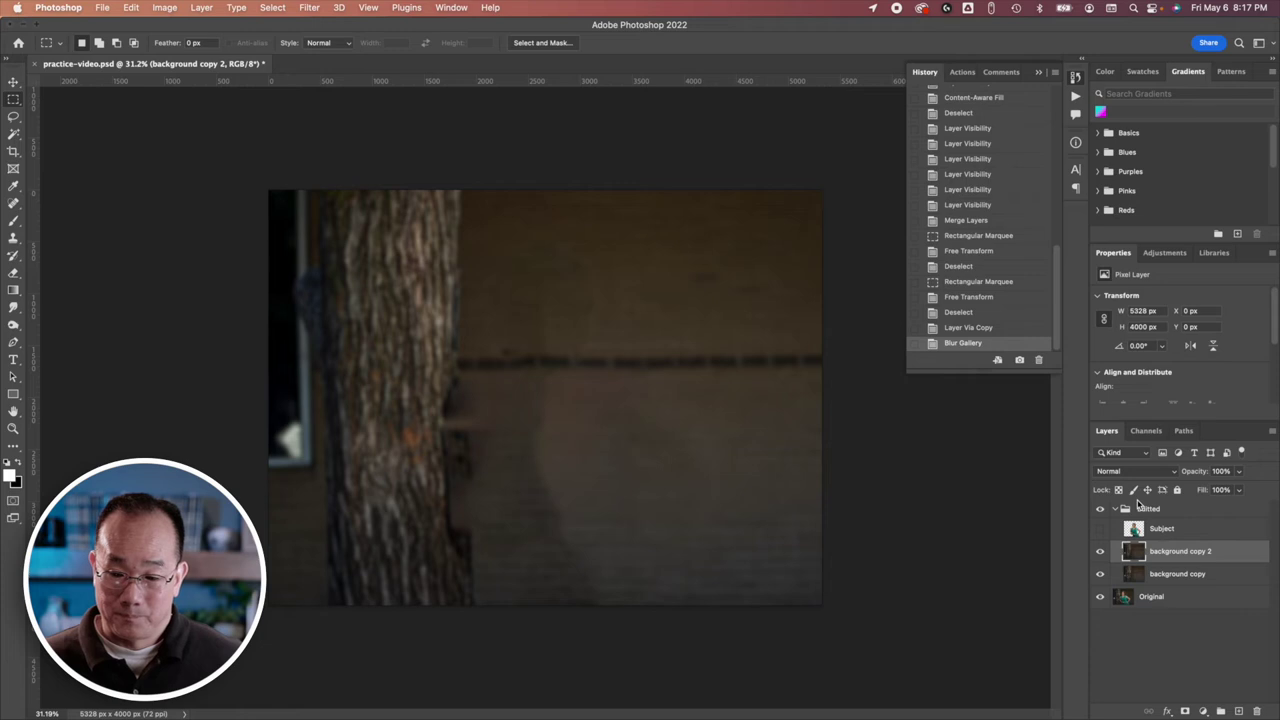
# Step: Toggle background copy 2 to compare the backdrop with and without blur
pyautogui.click(1100, 551)
pyautogui.click(1100, 552)
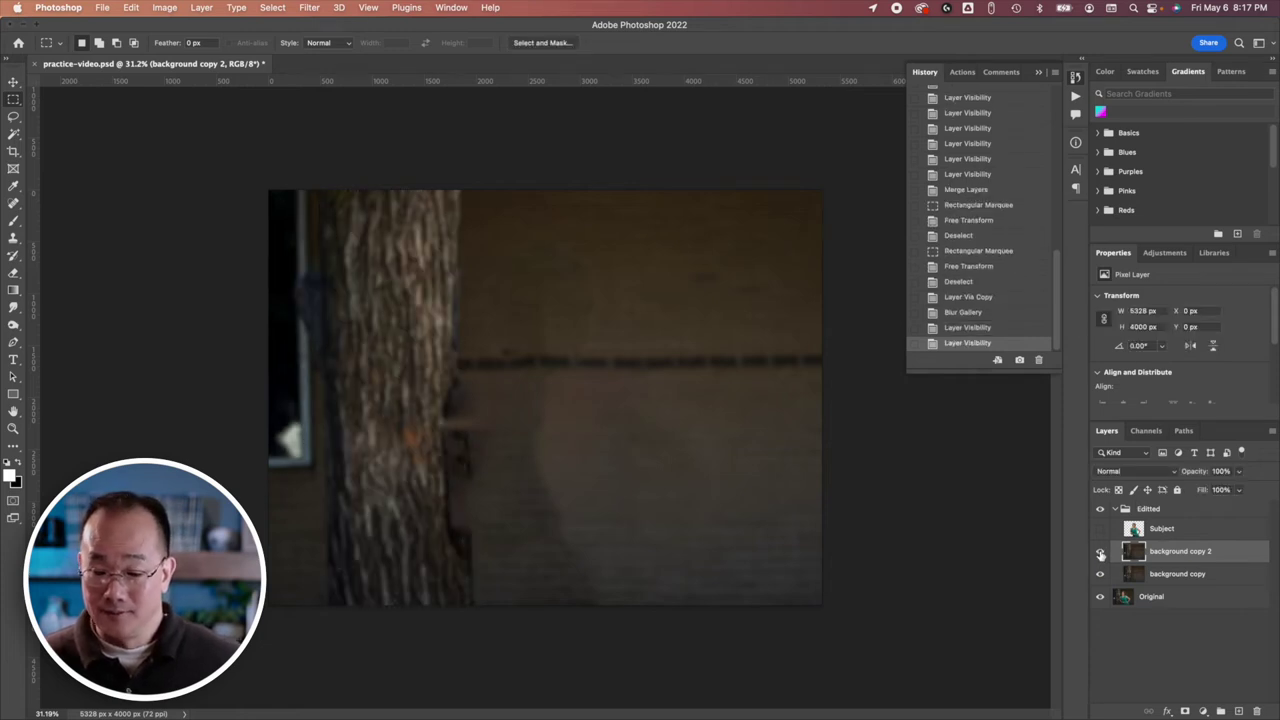
pyautogui.click(1100, 552)
pyautogui.click(1100, 552)
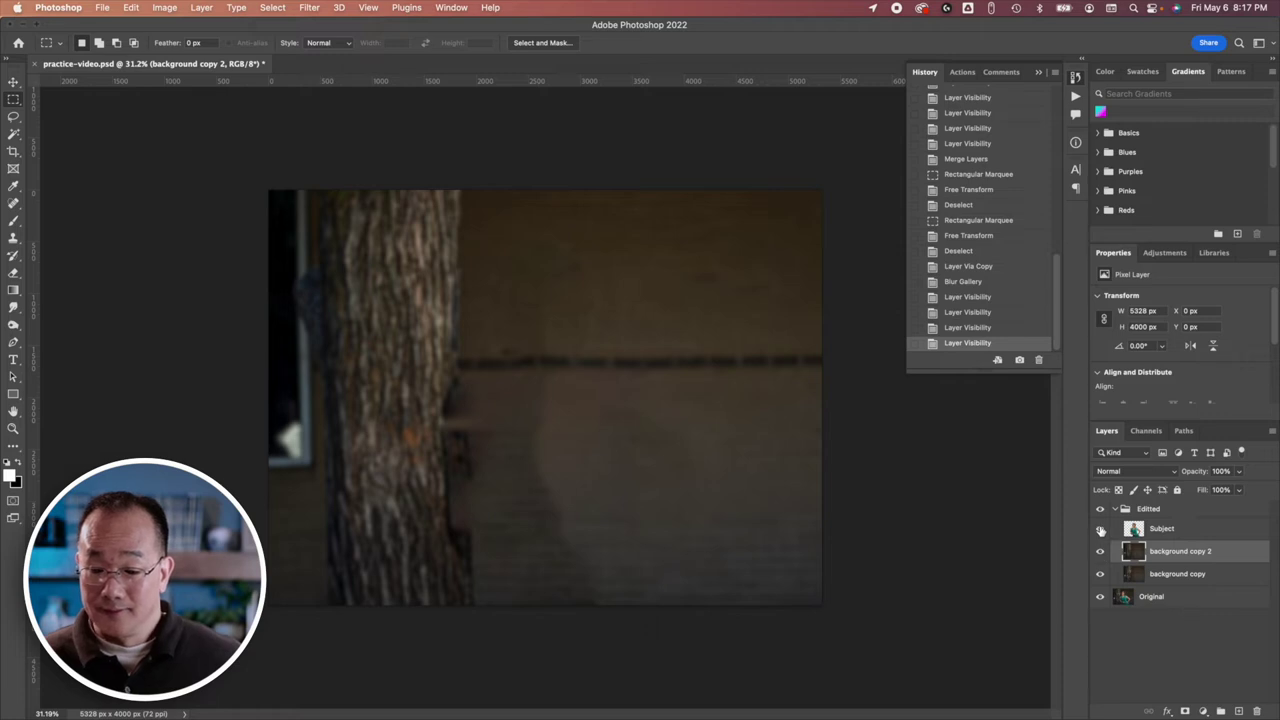
# Step: Show the Subject layer again and add a white layer mask to background copy 2
pyautogui.click(1100, 529)
pyautogui.click(1100, 529)
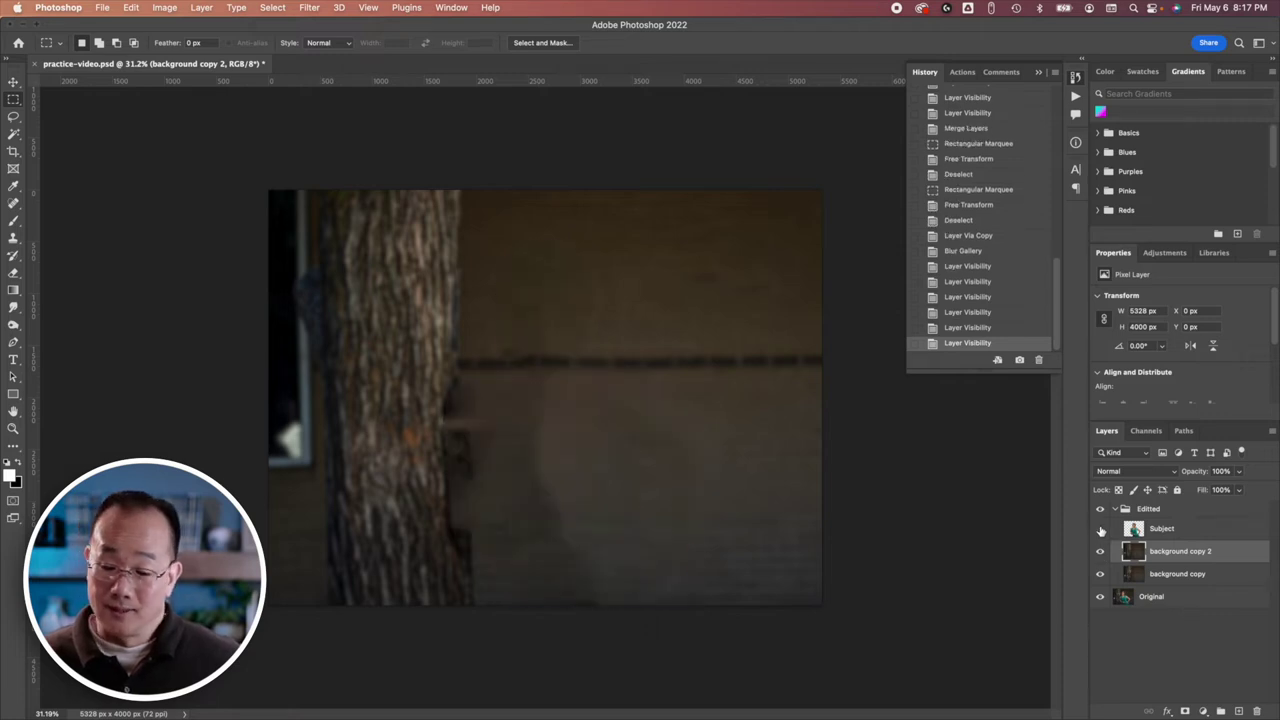
pyautogui.click(1100, 529)
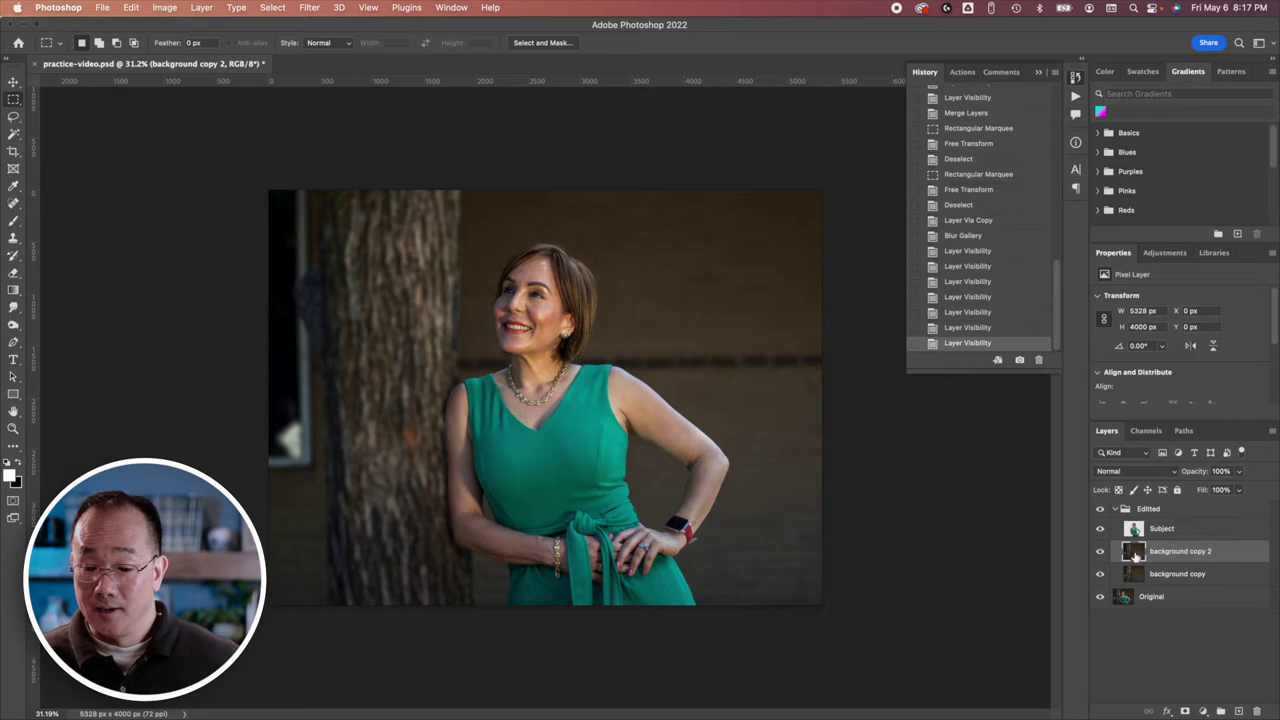
pyautogui.click(1184, 711)
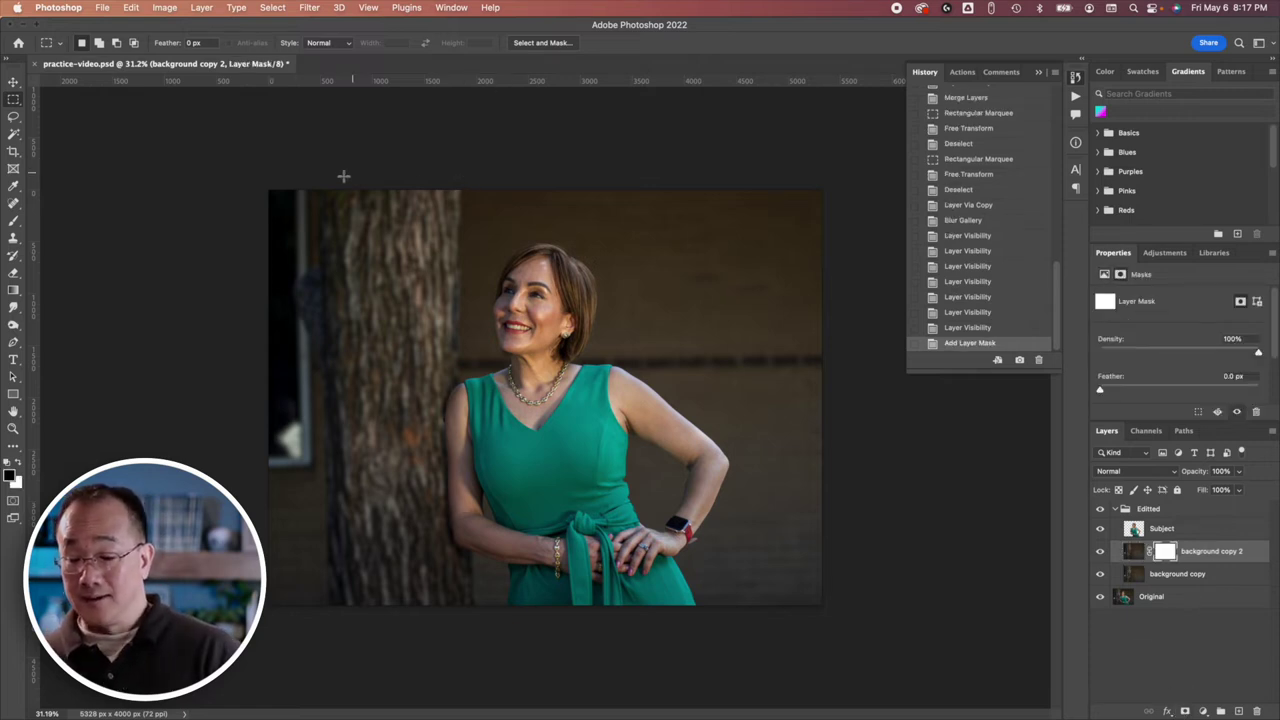
pyautogui.press('i')
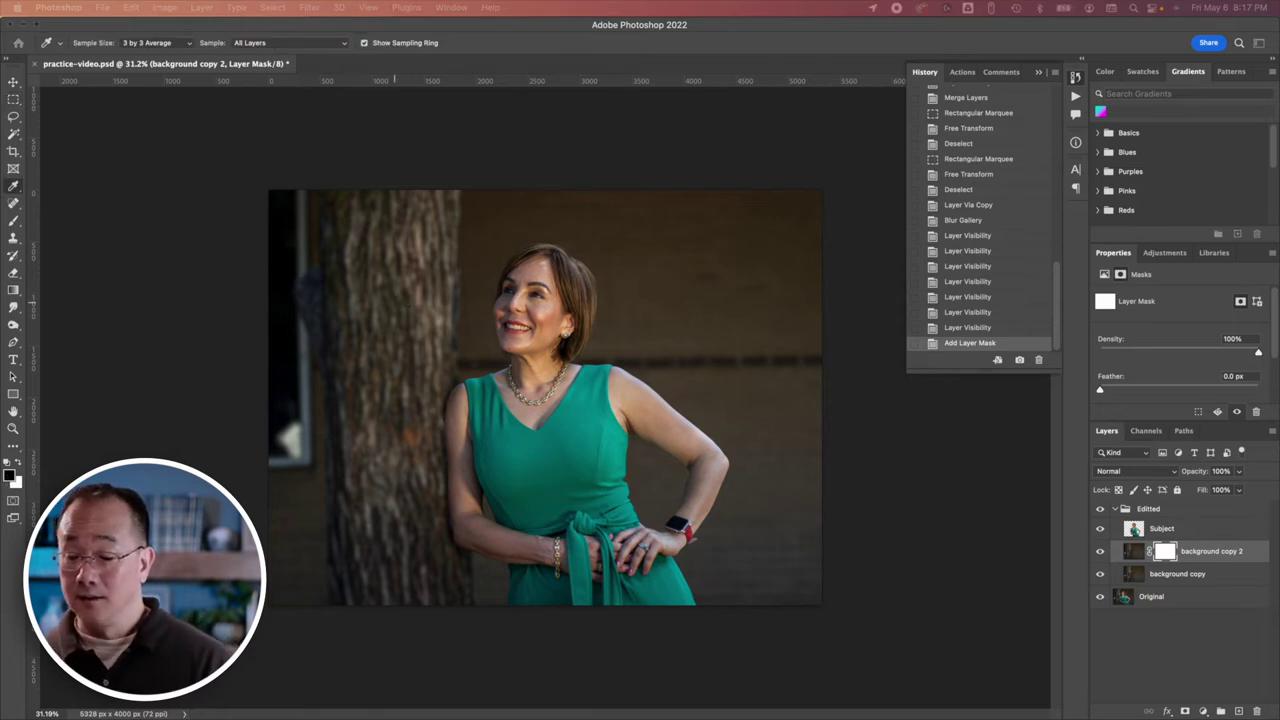
# Step: Brush black onto background copy 2's mask over the tree trunk, then compare against the original
pyautogui.press('b')
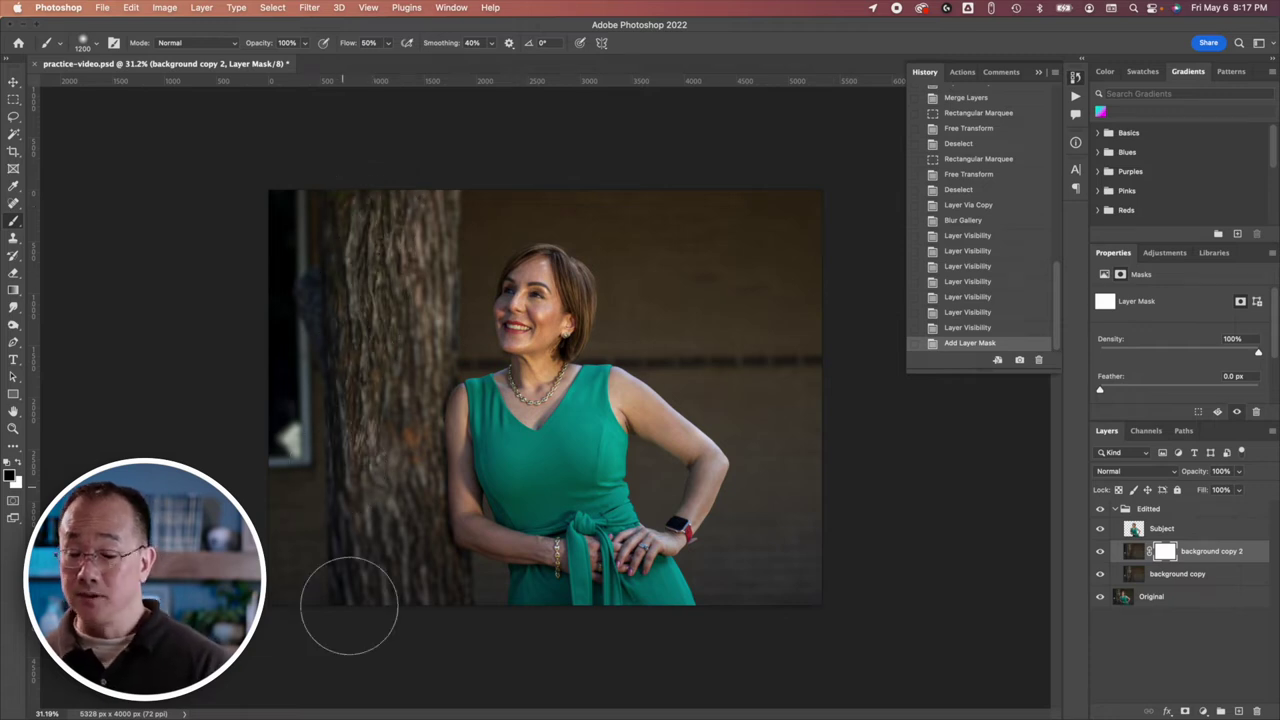
pyautogui.moveTo(354, 636)
pyautogui.mouseDown()
pyautogui.moveTo(389, 622)
pyautogui.moveTo(438, 513)
pyautogui.moveTo(423, 210)
pyautogui.mouseUp()
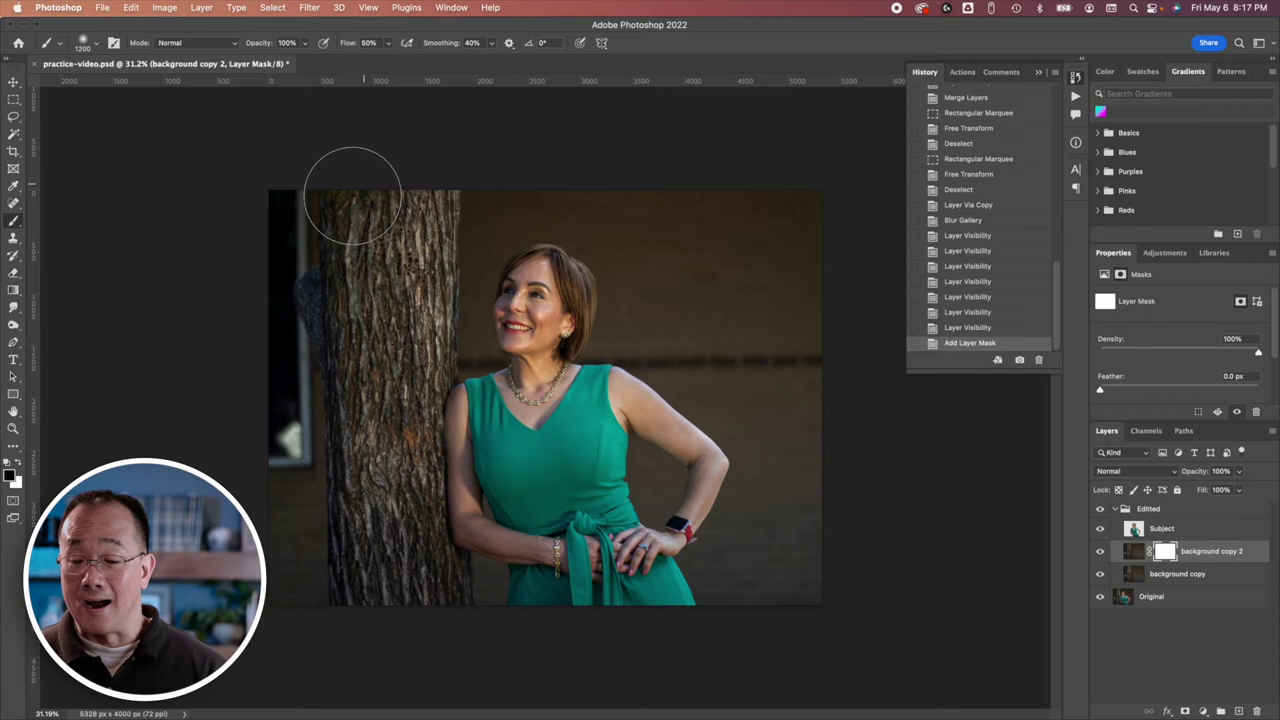
pyautogui.moveTo(323, 620); pyautogui.dragTo(426, 636)
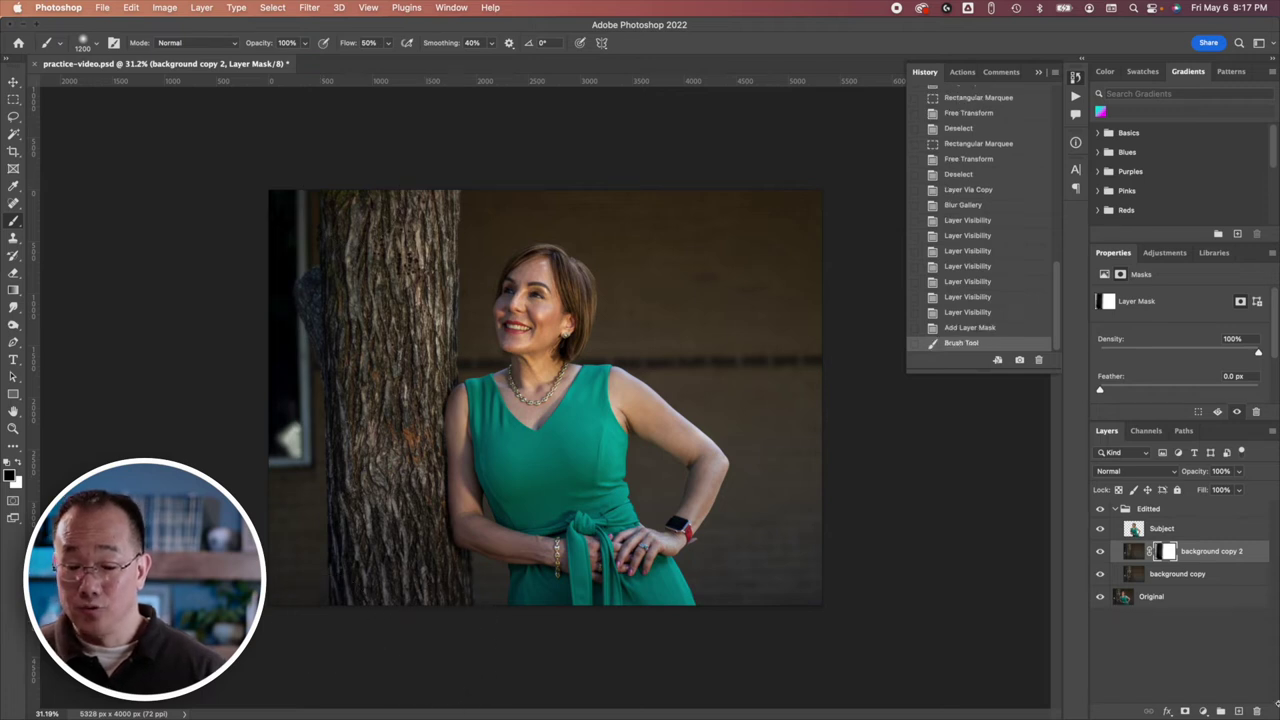
pyautogui.click(1100, 510)
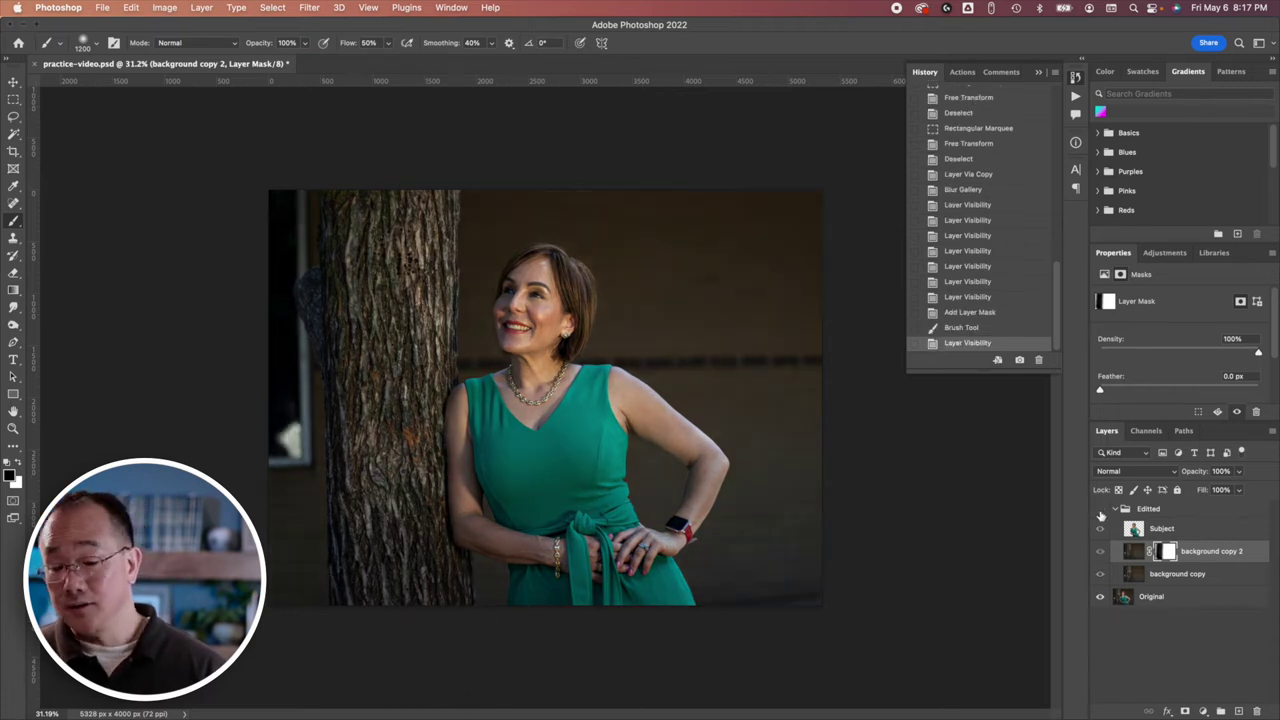
pyautogui.click(1100, 512)
pyautogui.click(1100, 512)
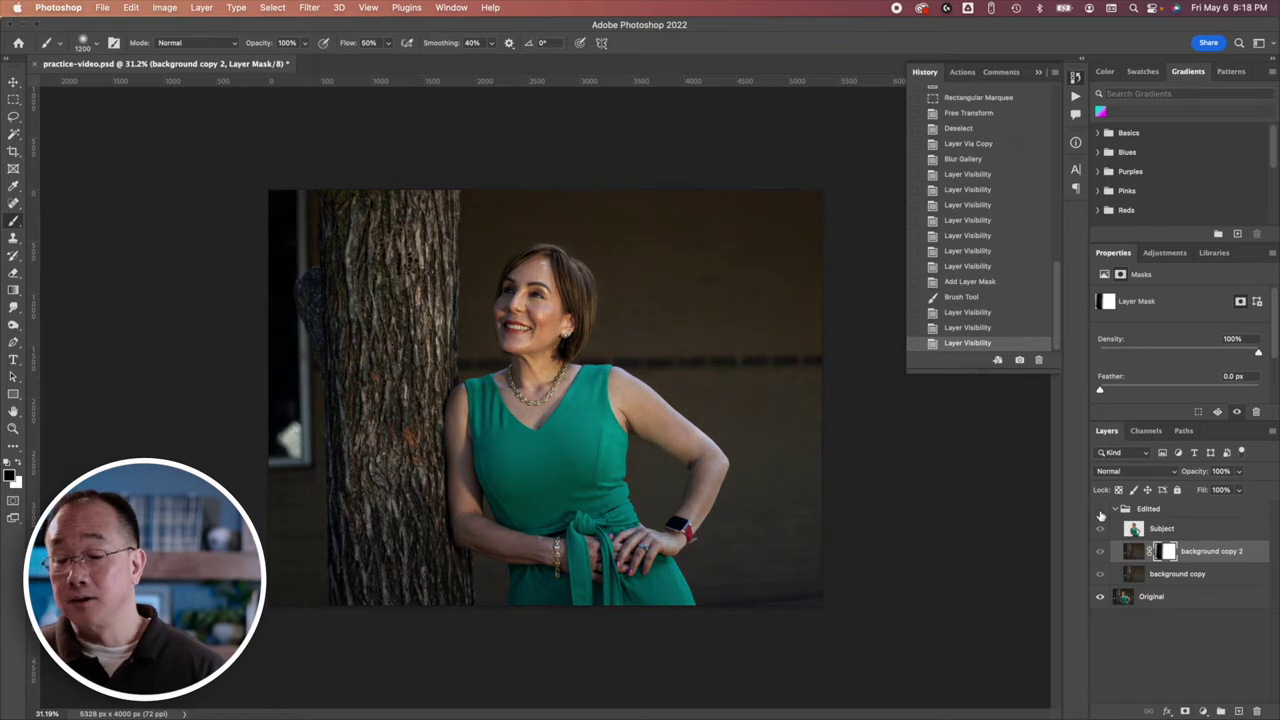
pyautogui.click(1101, 512)
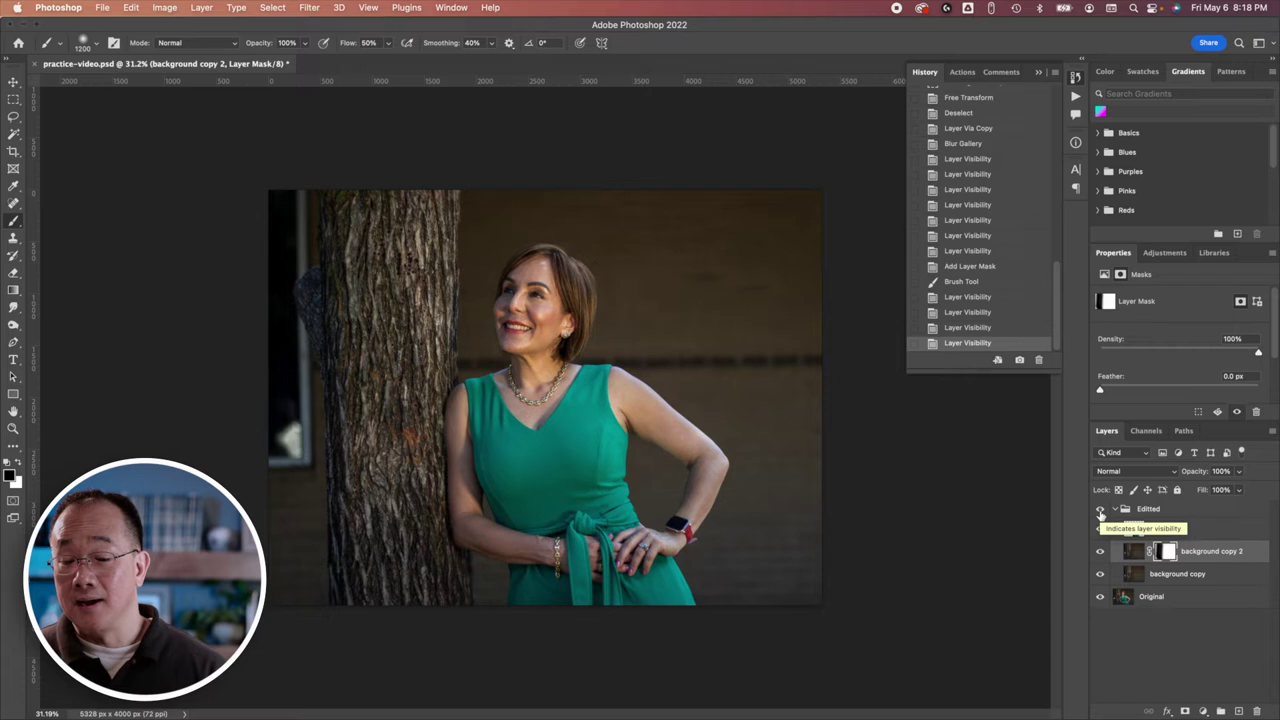
# Step: Crop the image to a rectangular selection excluding the left strip, giving 4733 × 4000 px
pyautogui.press('m')
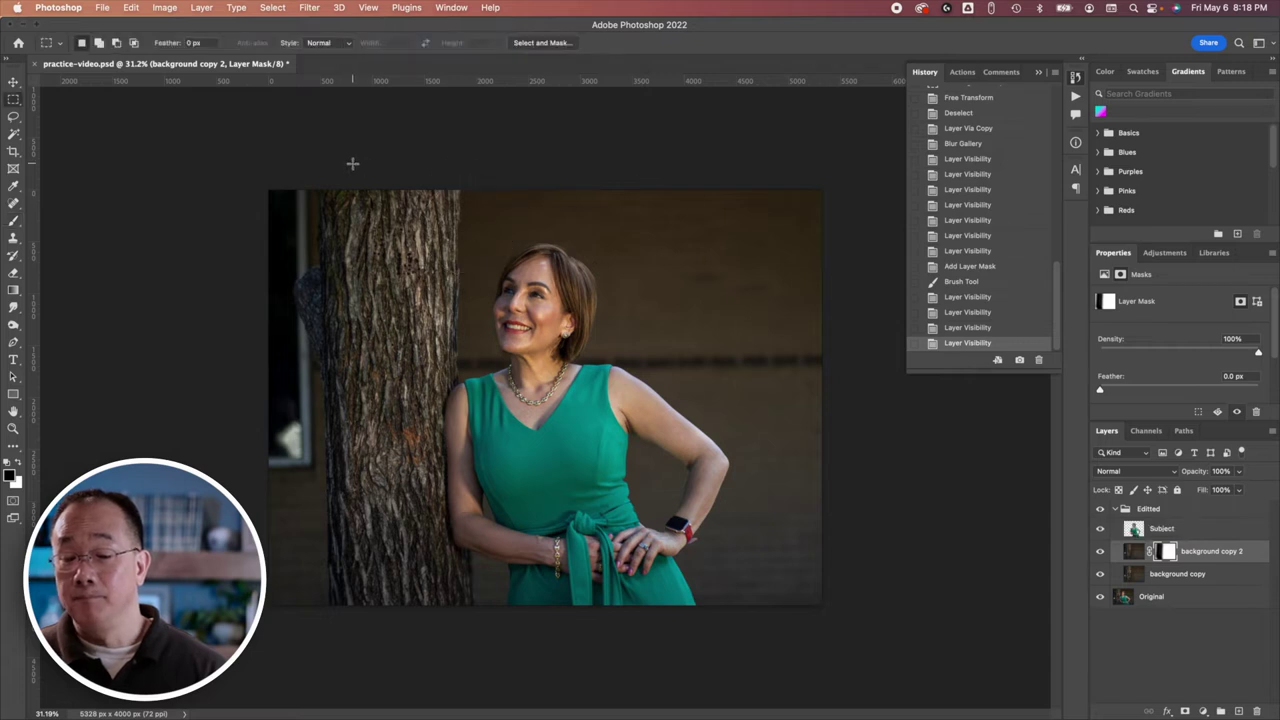
pyautogui.moveTo(330, 182)
pyautogui.mouseDown()
pyautogui.moveTo(771, 491)
pyautogui.moveTo(900, 677)
pyautogui.mouseUp()
pyautogui.click(133, 9)
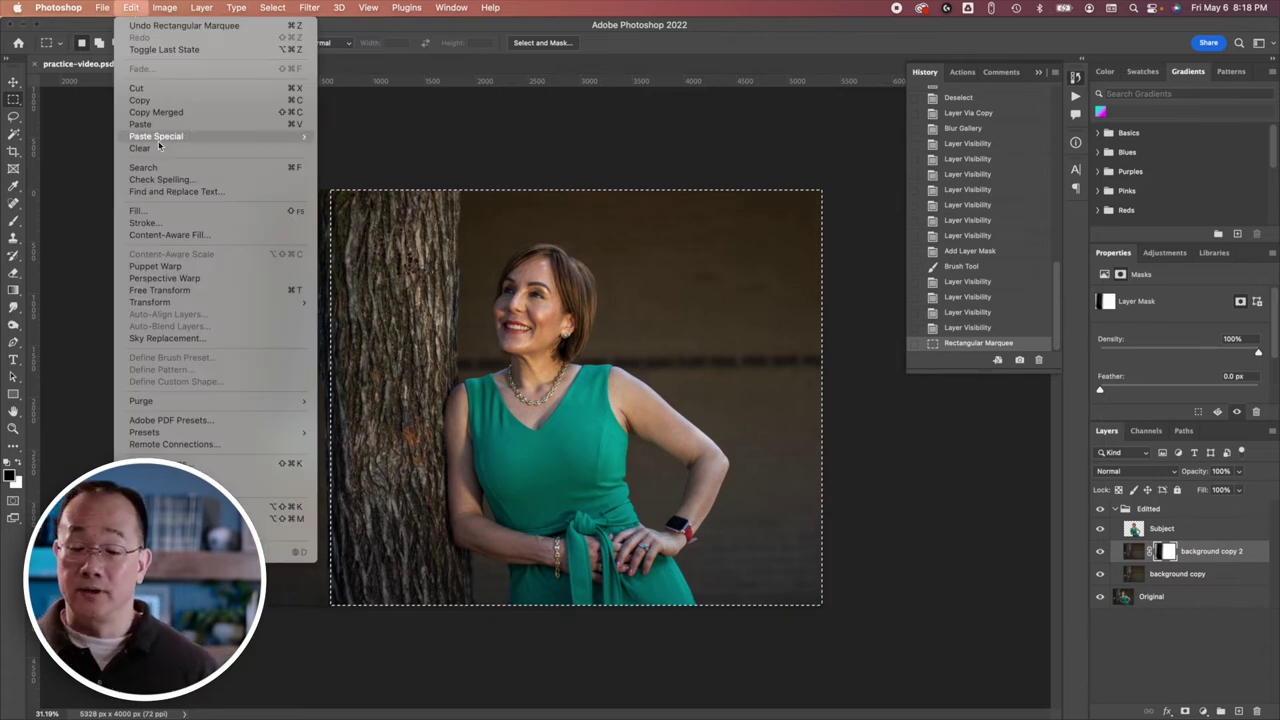
pyautogui.moveTo(177, 9)
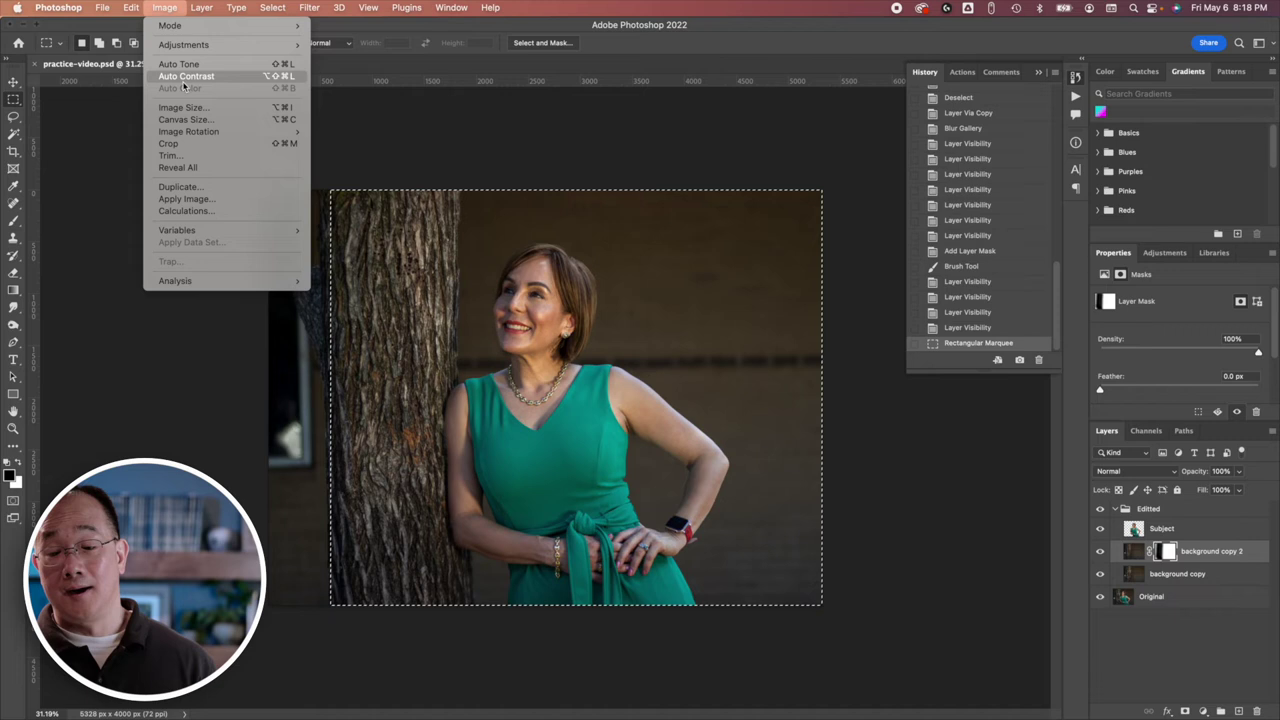
pyautogui.click(190, 147)
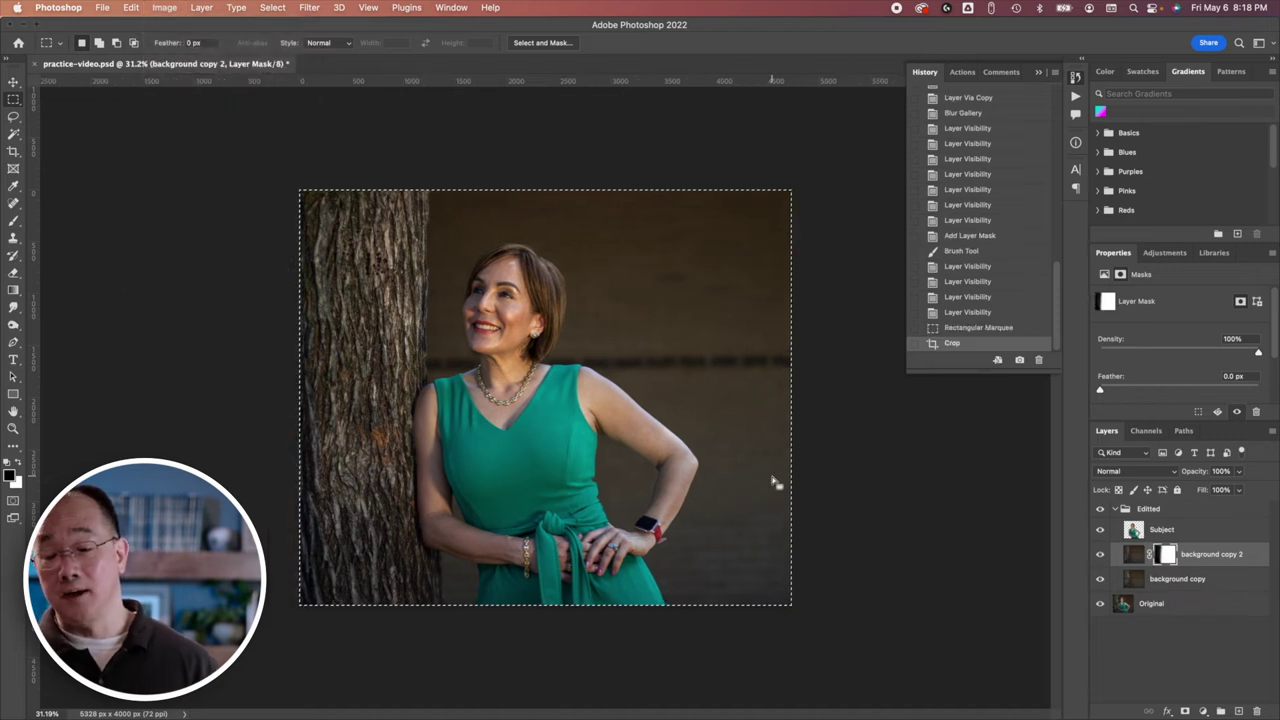
pyautogui.click(846, 453)
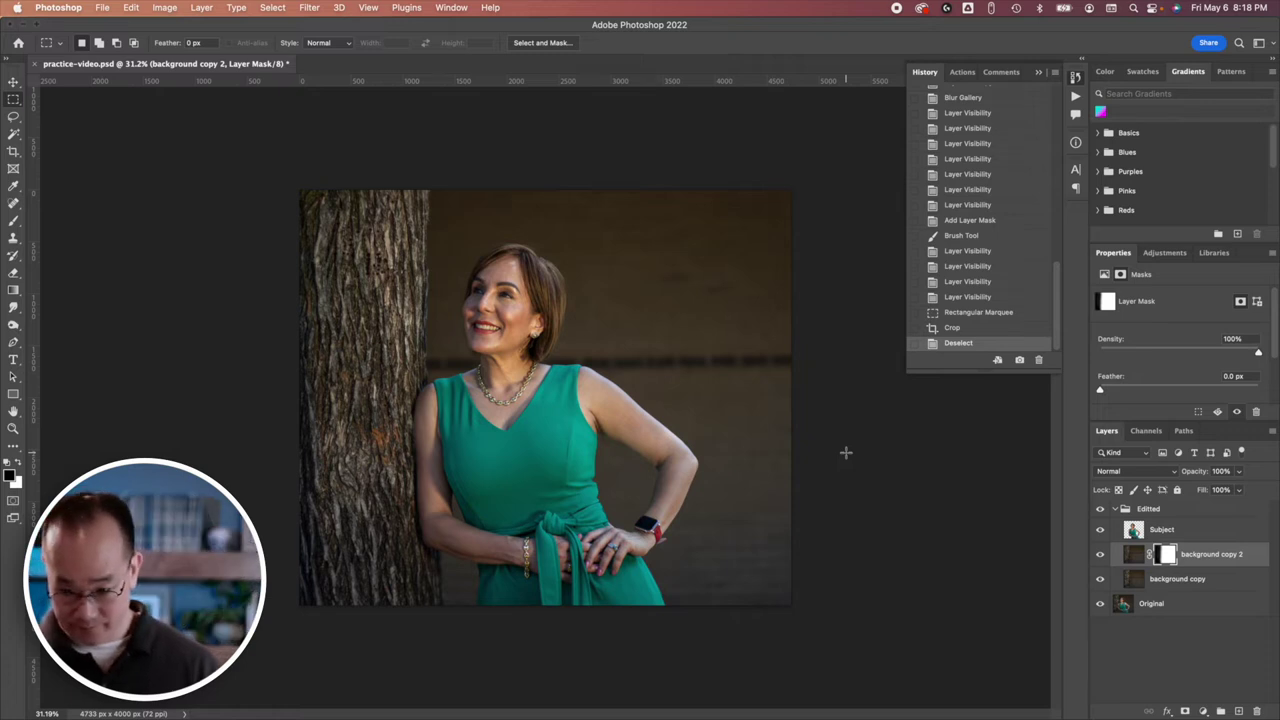
# Step: Merge background copy and background copy 2 into one layer named Background
pyautogui.click(1216, 583)
pyautogui.rightClick(1216, 583)
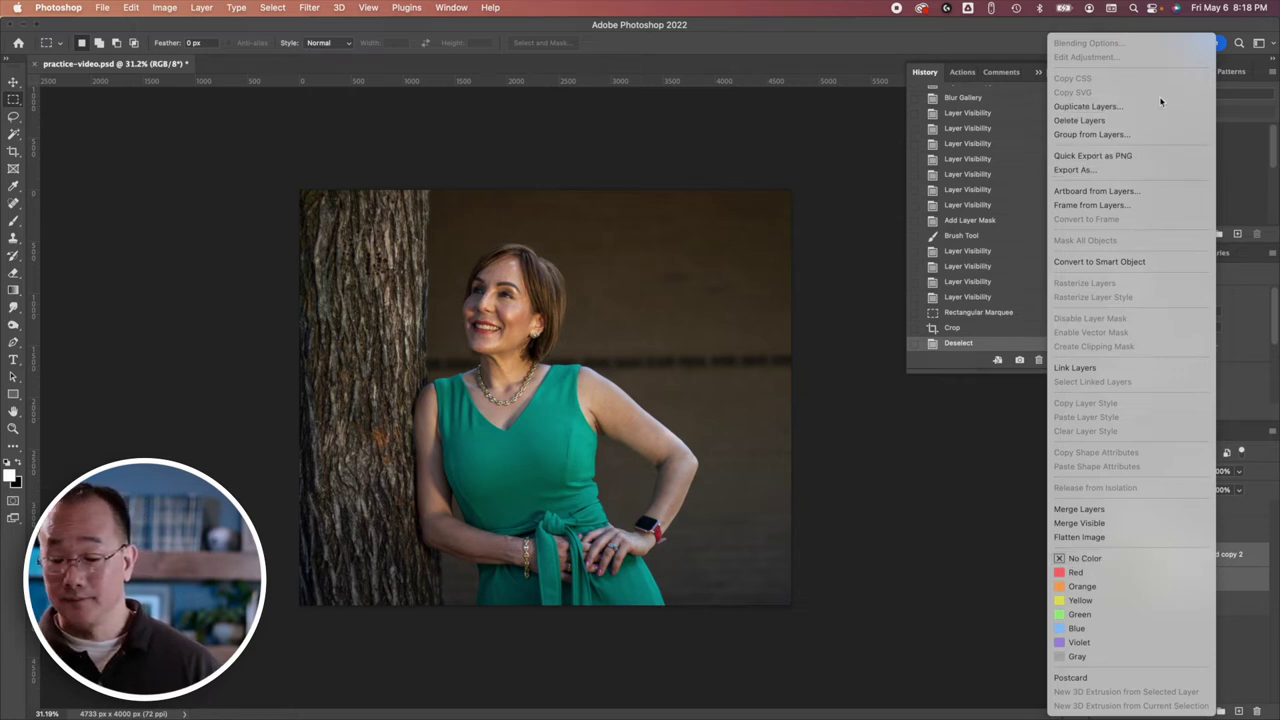
pyautogui.click(1117, 510)
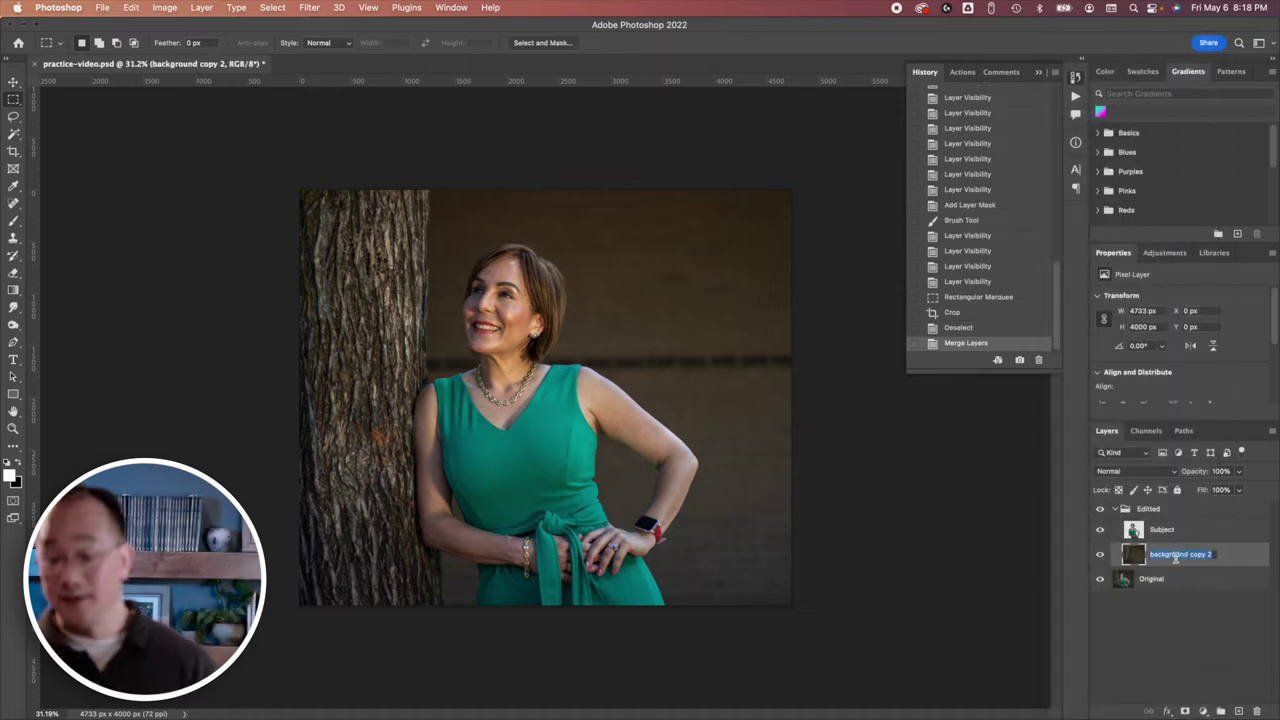
pyautogui.write('Background')
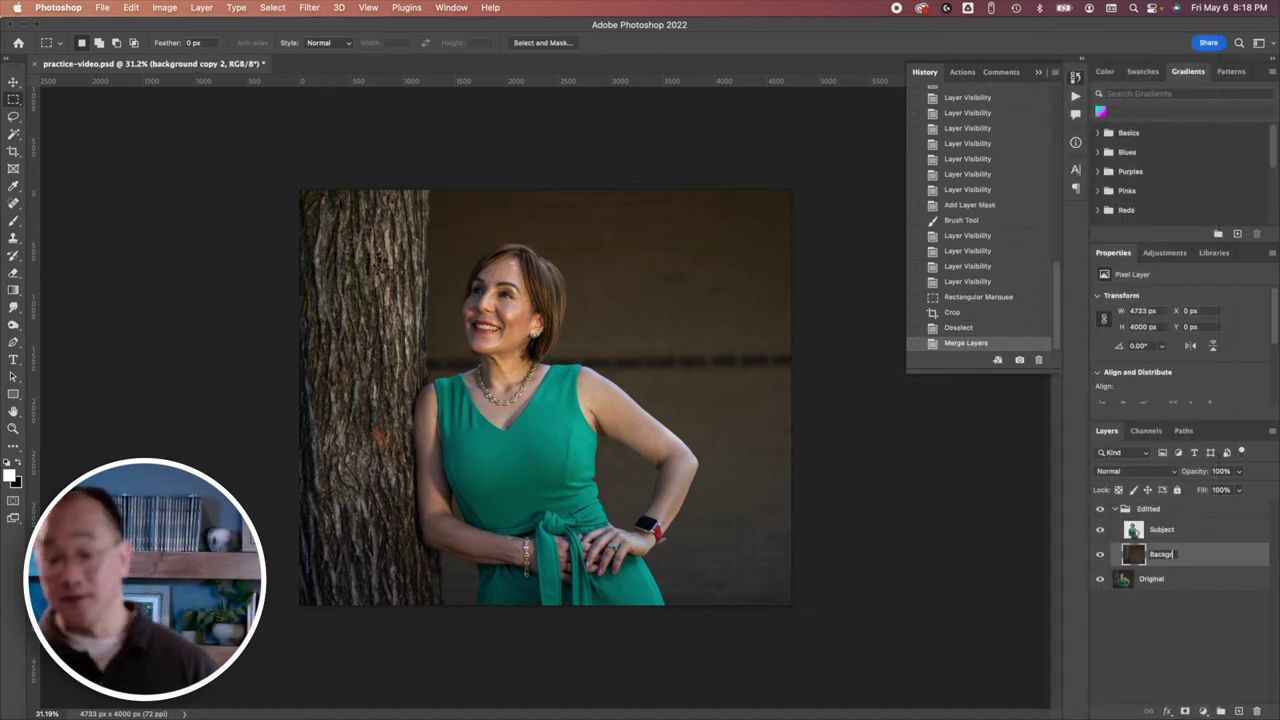
pyautogui.press('Return')
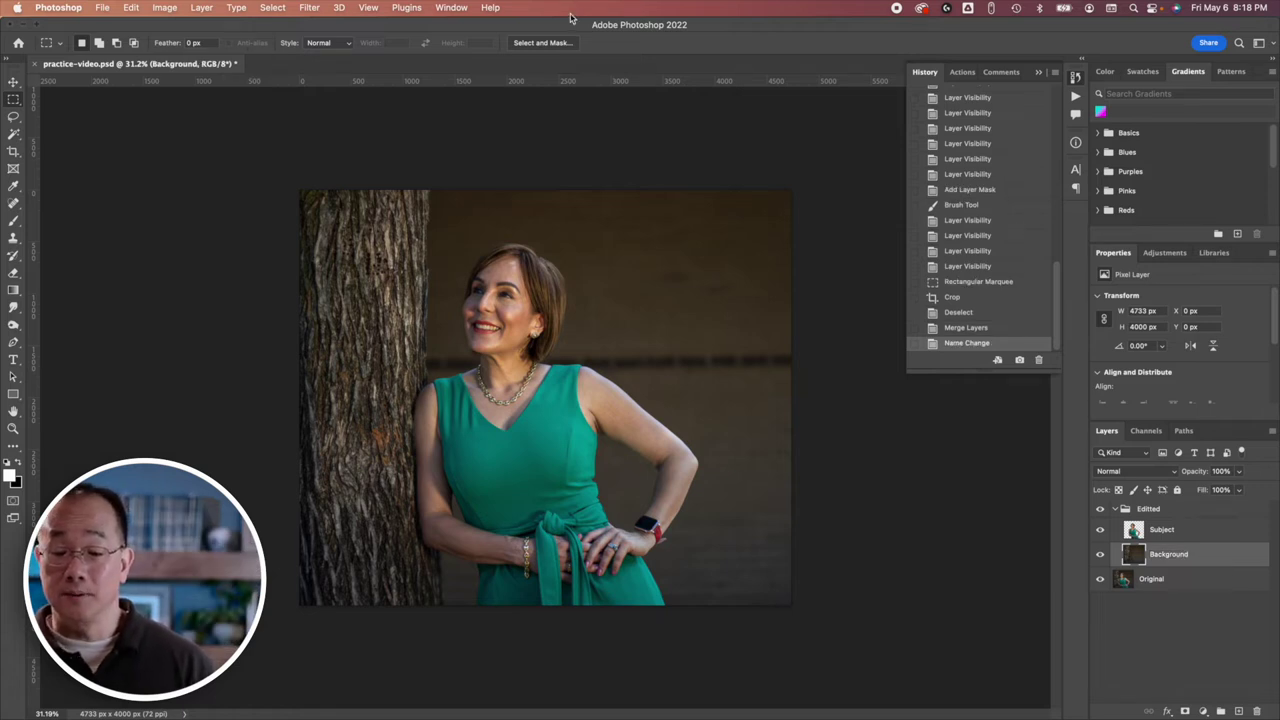
pyautogui.click(305, 7)
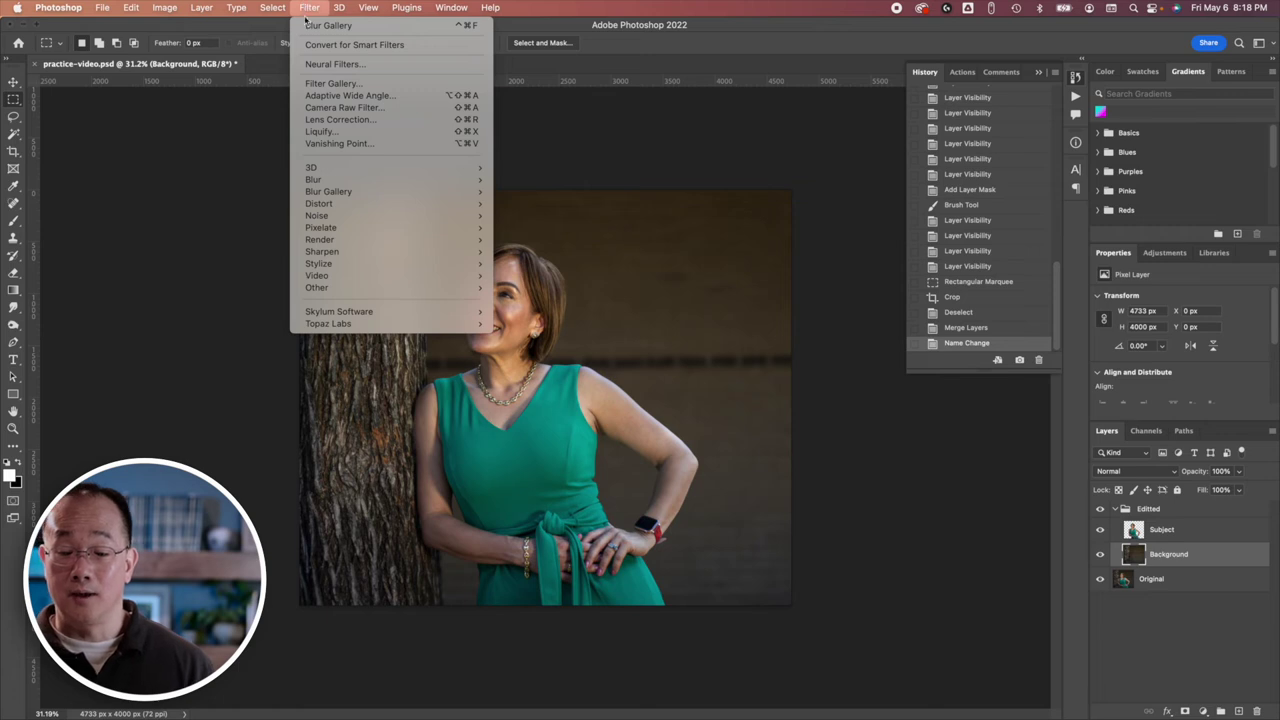
# Step: In Camera Raw's Color Mixer, set orange/yellow saturation to −56/−46 and hue to −10/−23
pyautogui.moveTo(360, 183)
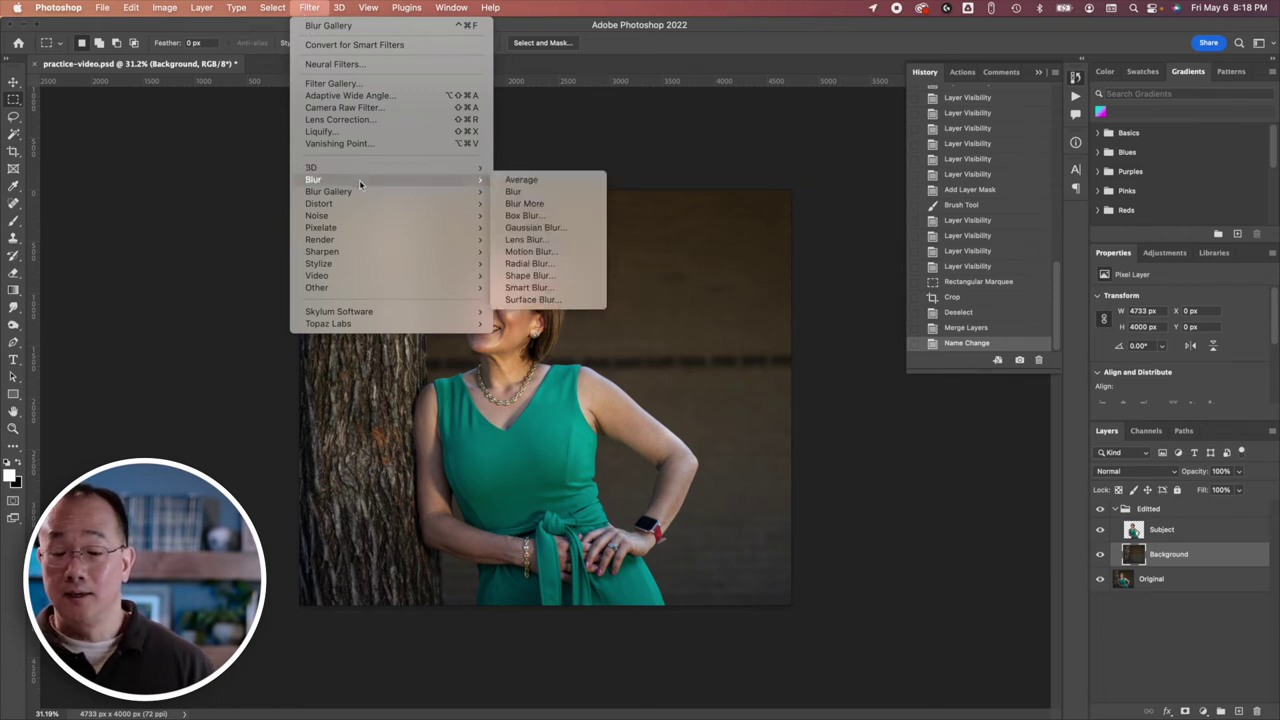
pyautogui.click(366, 109)
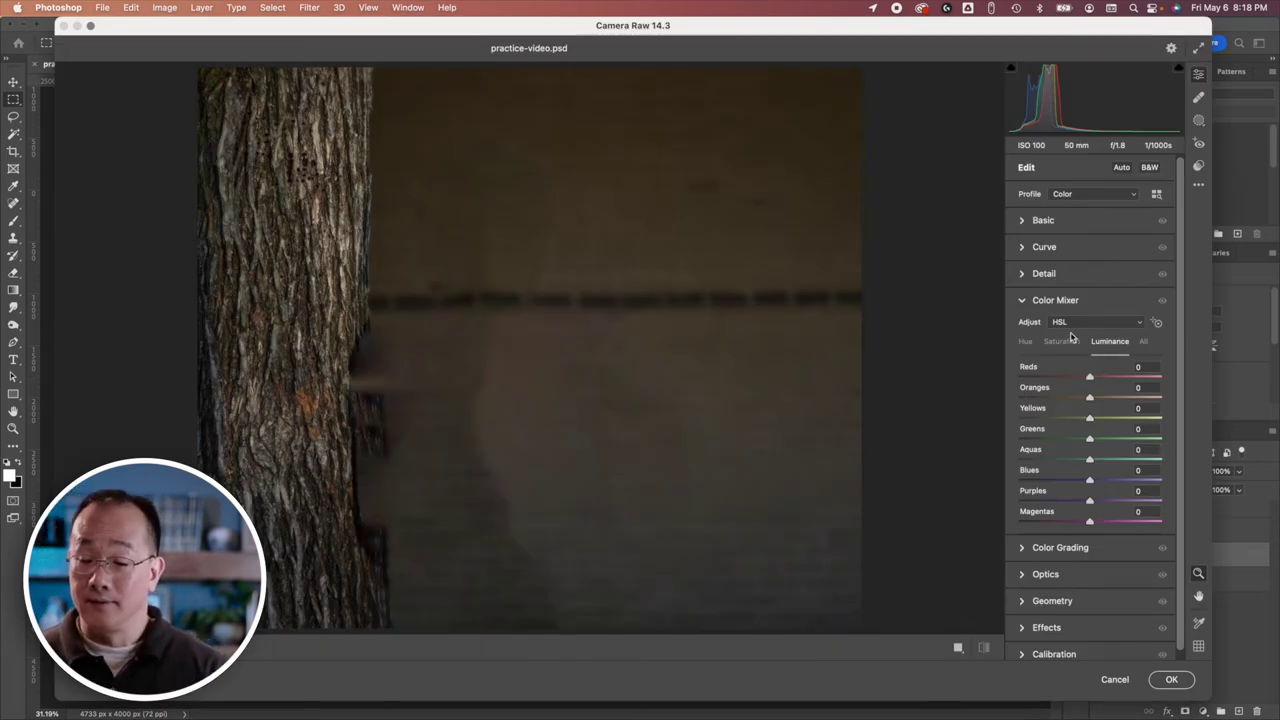
pyautogui.click(1060, 345)
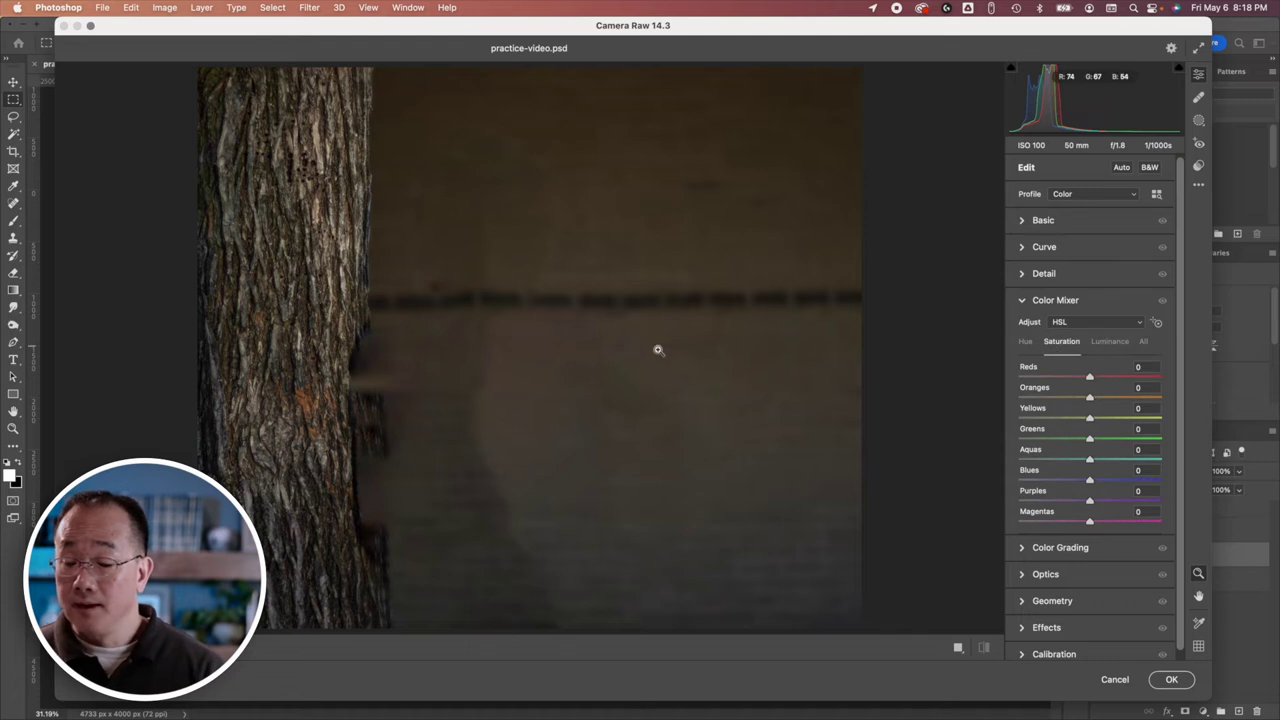
pyautogui.click(1155, 323)
pyautogui.moveTo(589, 343); pyautogui.dragTo(530, 342)
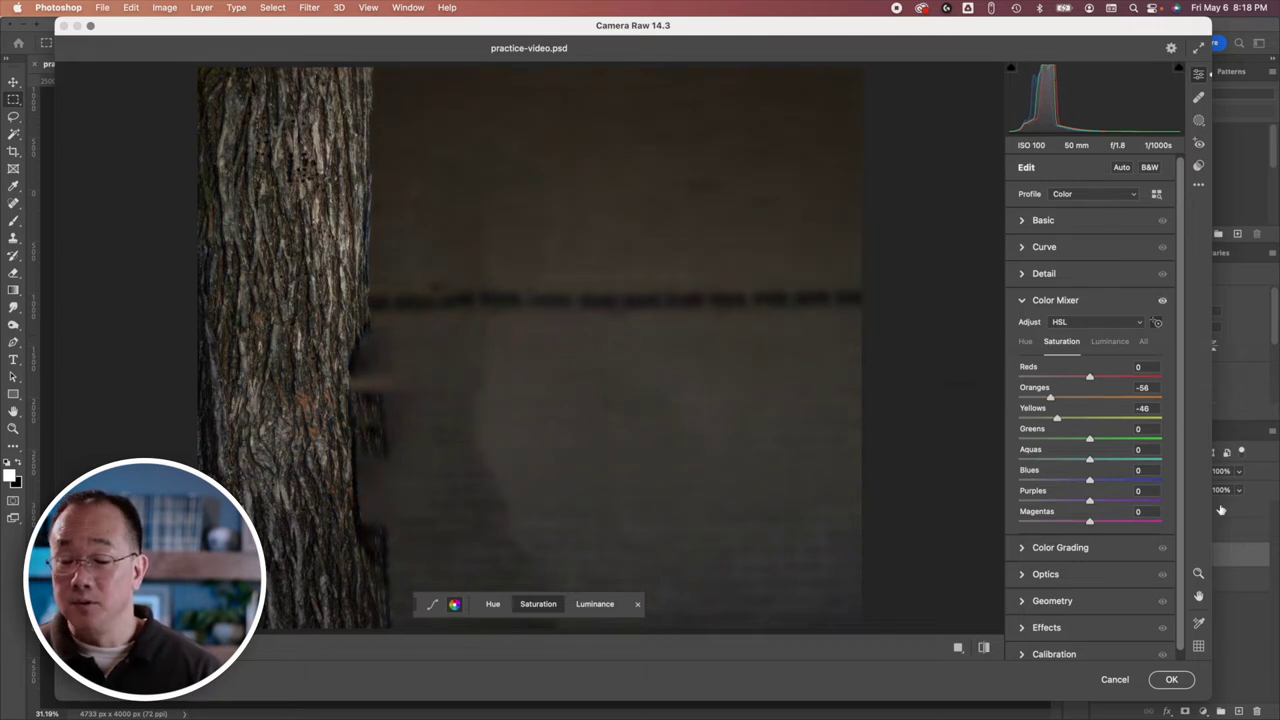
pyautogui.click(1024, 342)
pyautogui.moveTo(714, 391)
pyautogui.mouseDown()
pyautogui.moveTo(675, 392)
pyautogui.moveTo(702, 392)
pyautogui.mouseUp()
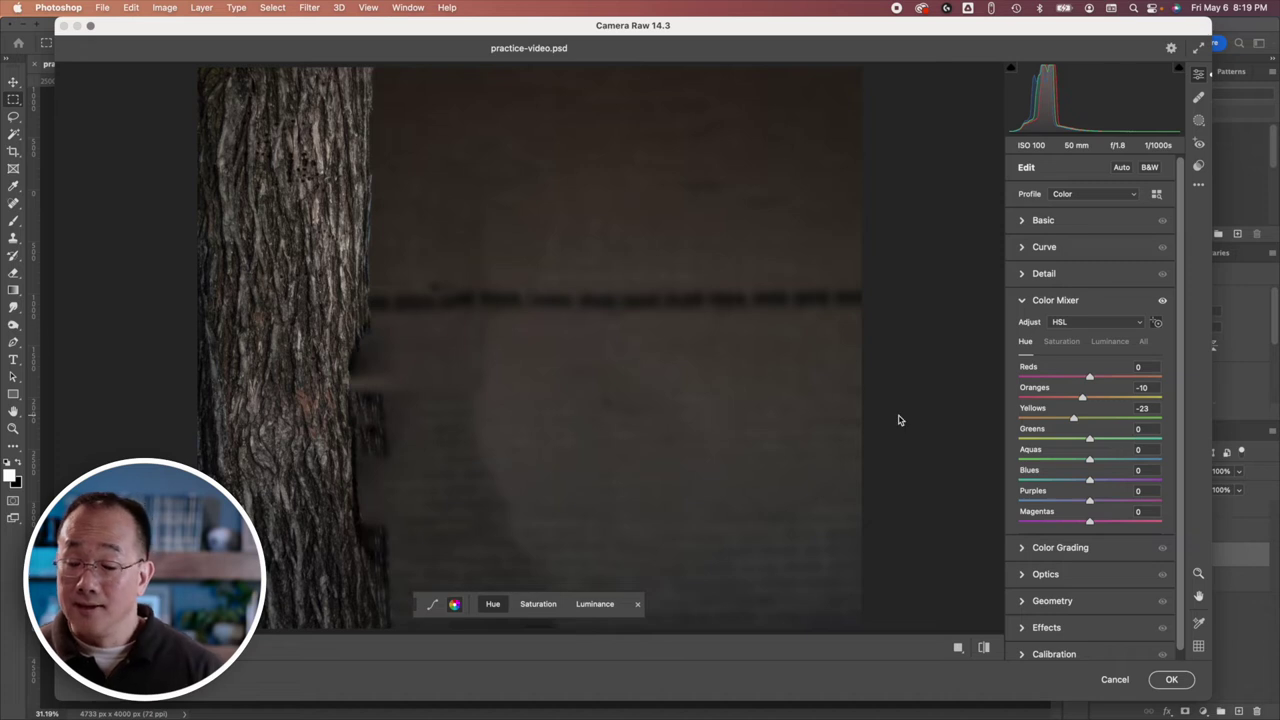
pyautogui.click(1172, 680)
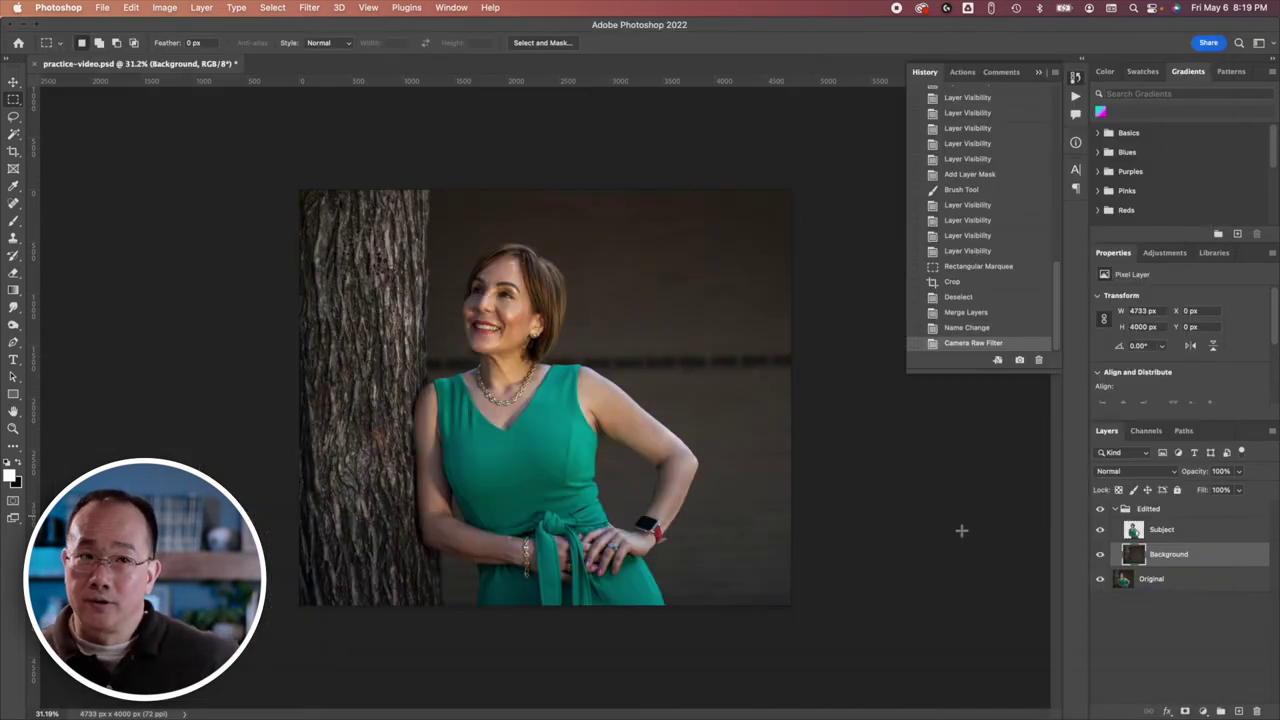
# Step: Toggle the Edited group to compare the edit with the original
pyautogui.click(1100, 509)
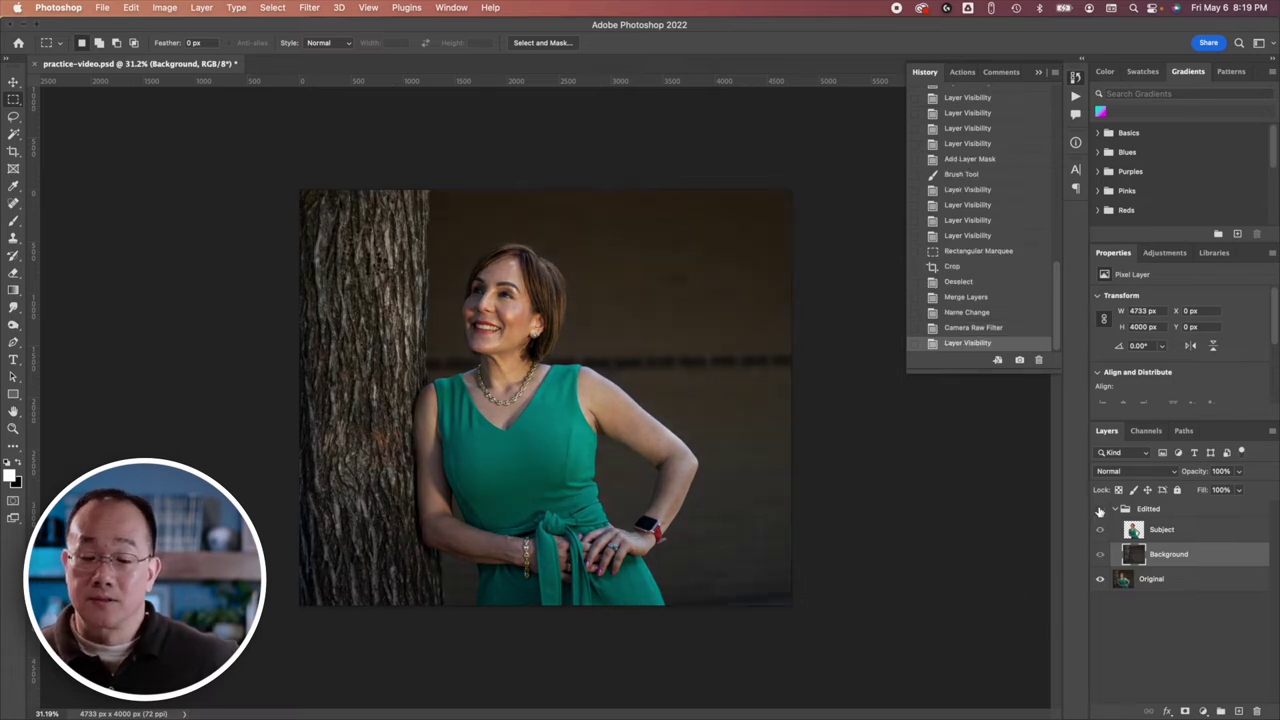
pyautogui.click(1100, 509)
pyautogui.click(1100, 509)
pyautogui.click(1100, 509)
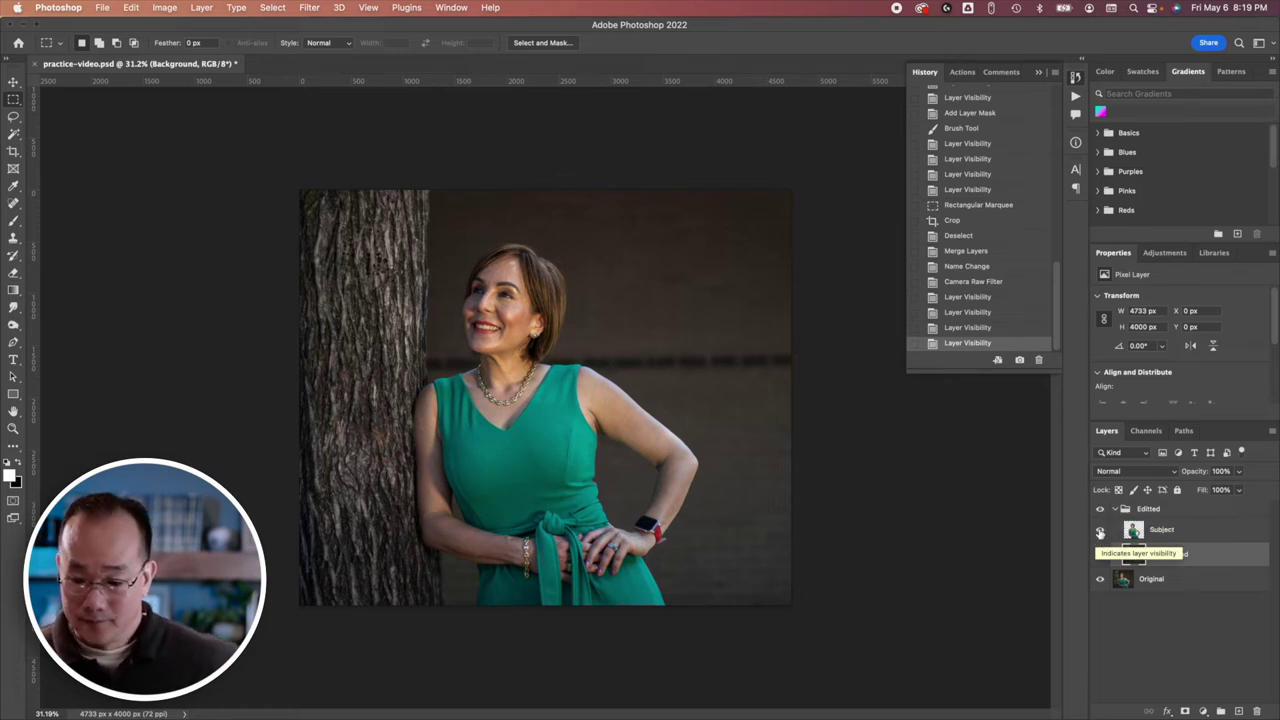
# Step: Run the Sharpen action on the Subject layer, keeping the 3.0 px Gaussian Blur radius
pyautogui.click(1181, 531)
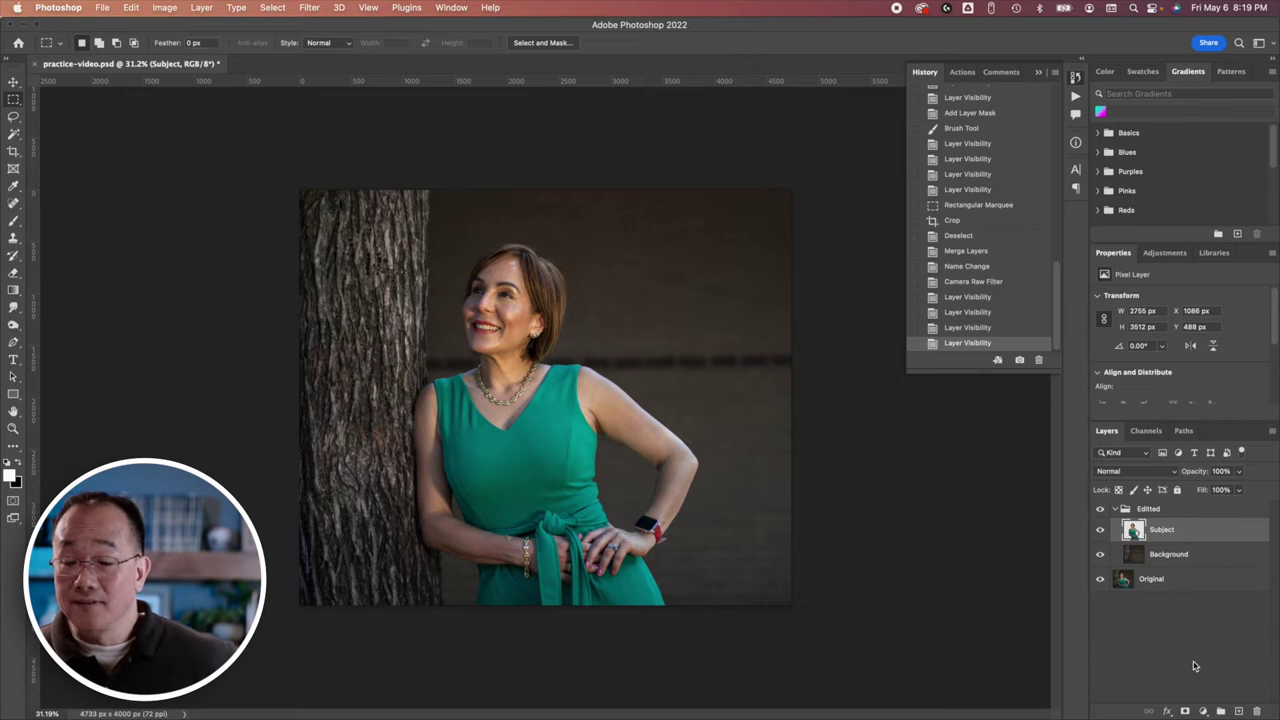
pyautogui.click(962, 72)
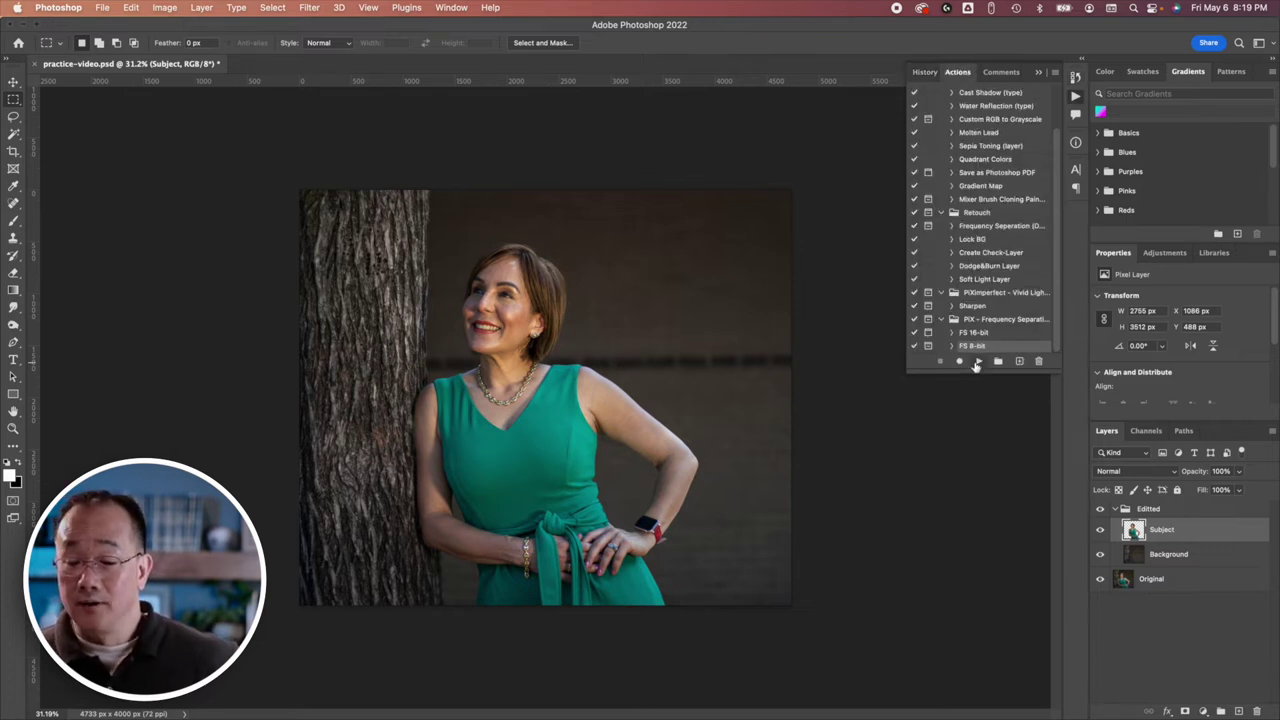
pyautogui.click(985, 307)
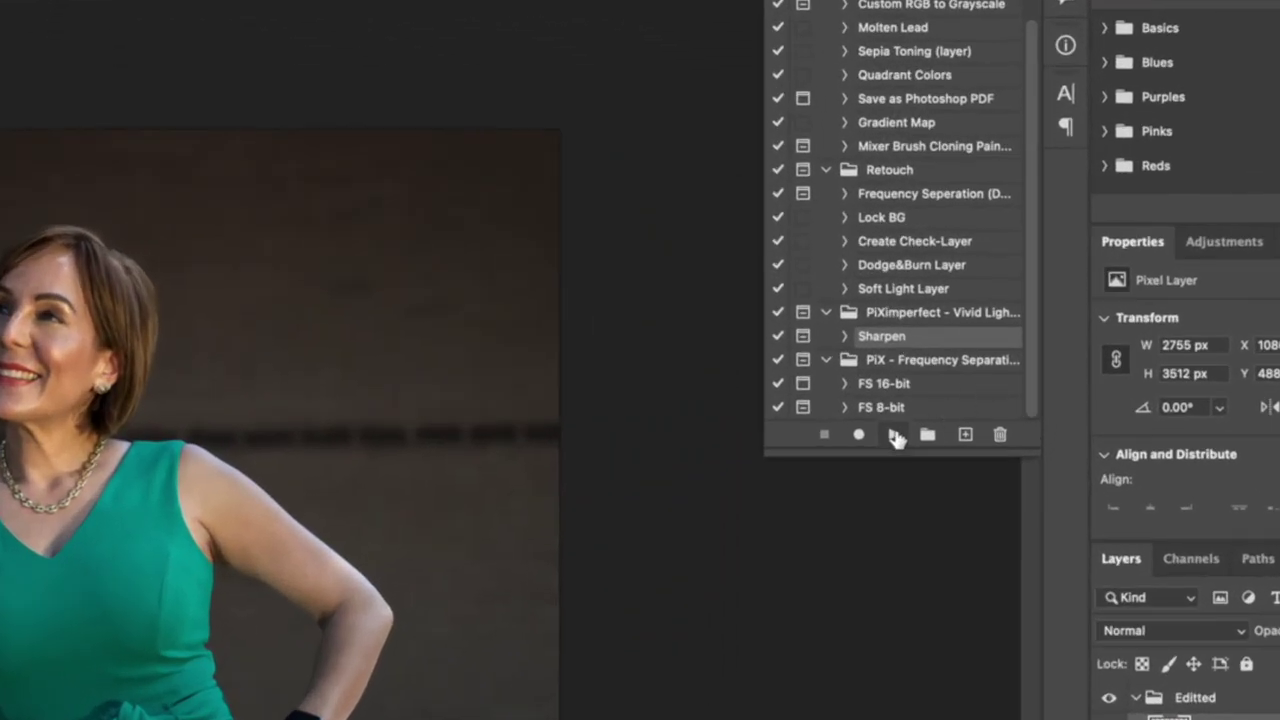
pyautogui.click(894, 435)
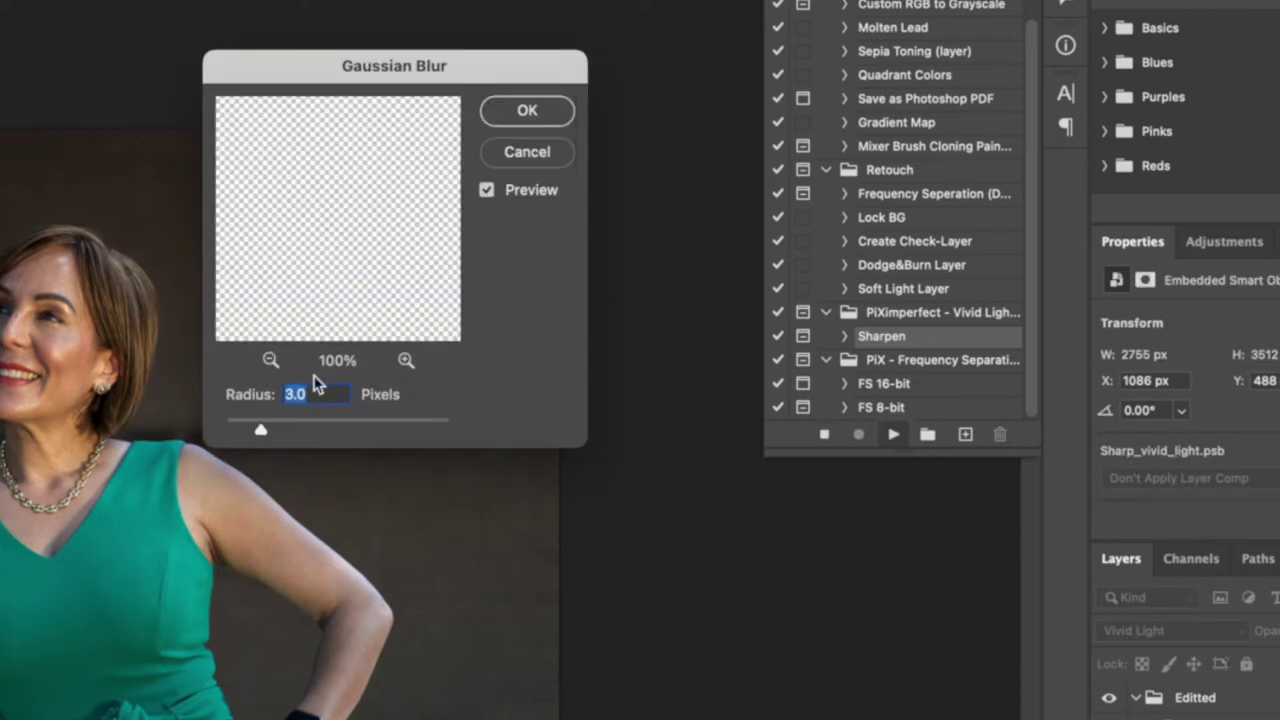
pyautogui.click(516, 113)
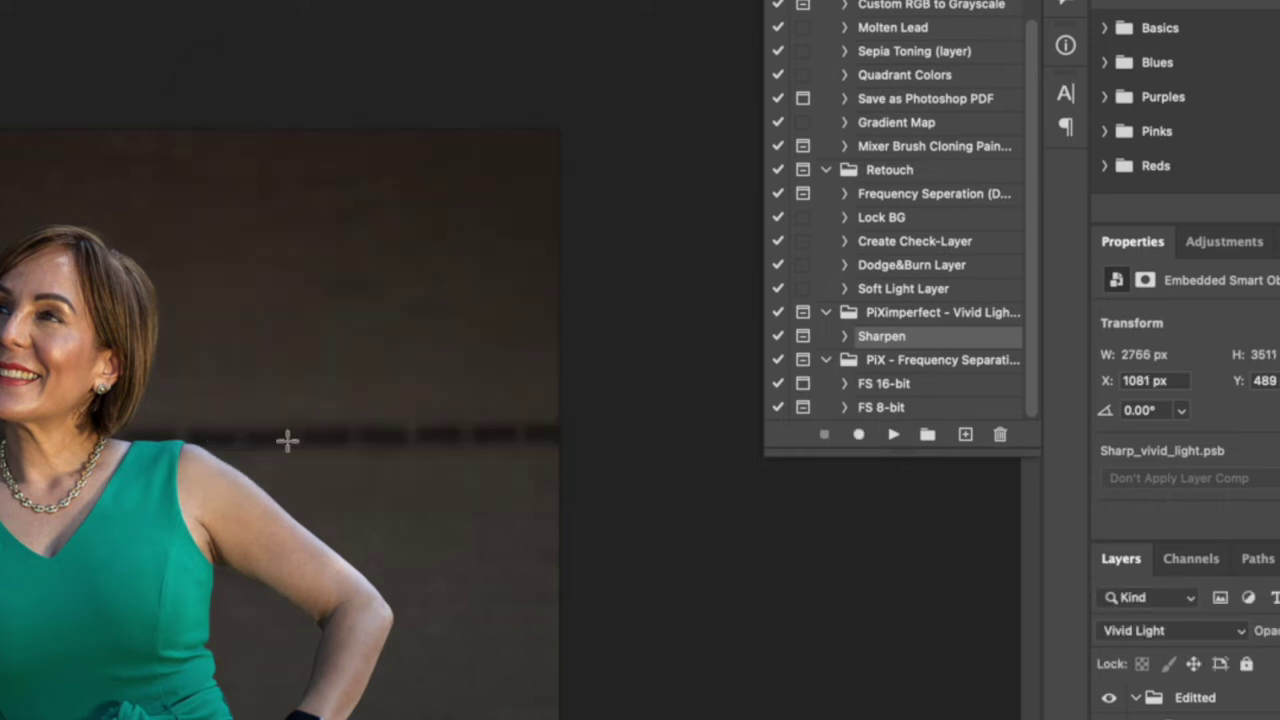
pyautogui.hotkey('ctrl', '+')
pyautogui.hotkey('ctrl', '+')
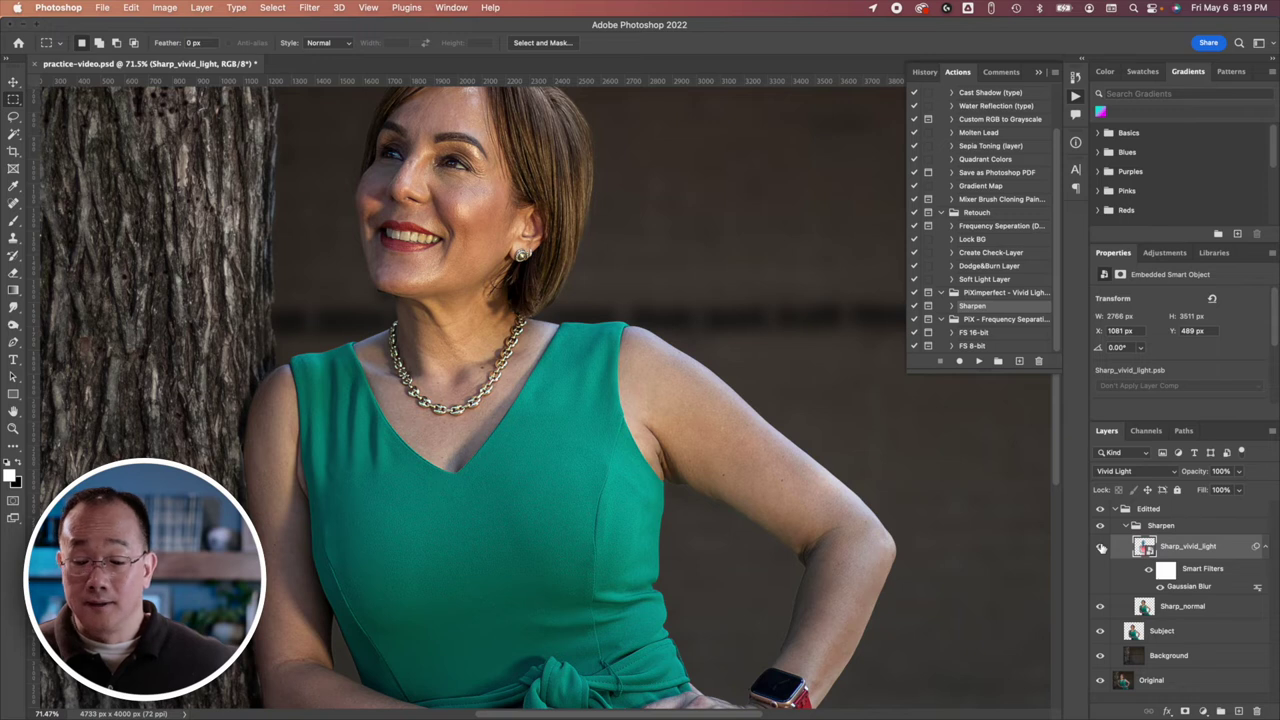
pyautogui.click(1101, 548)
# Step: Give the Sharpen group a black layer mask that hides all sharpening
pyautogui.click(1101, 548)
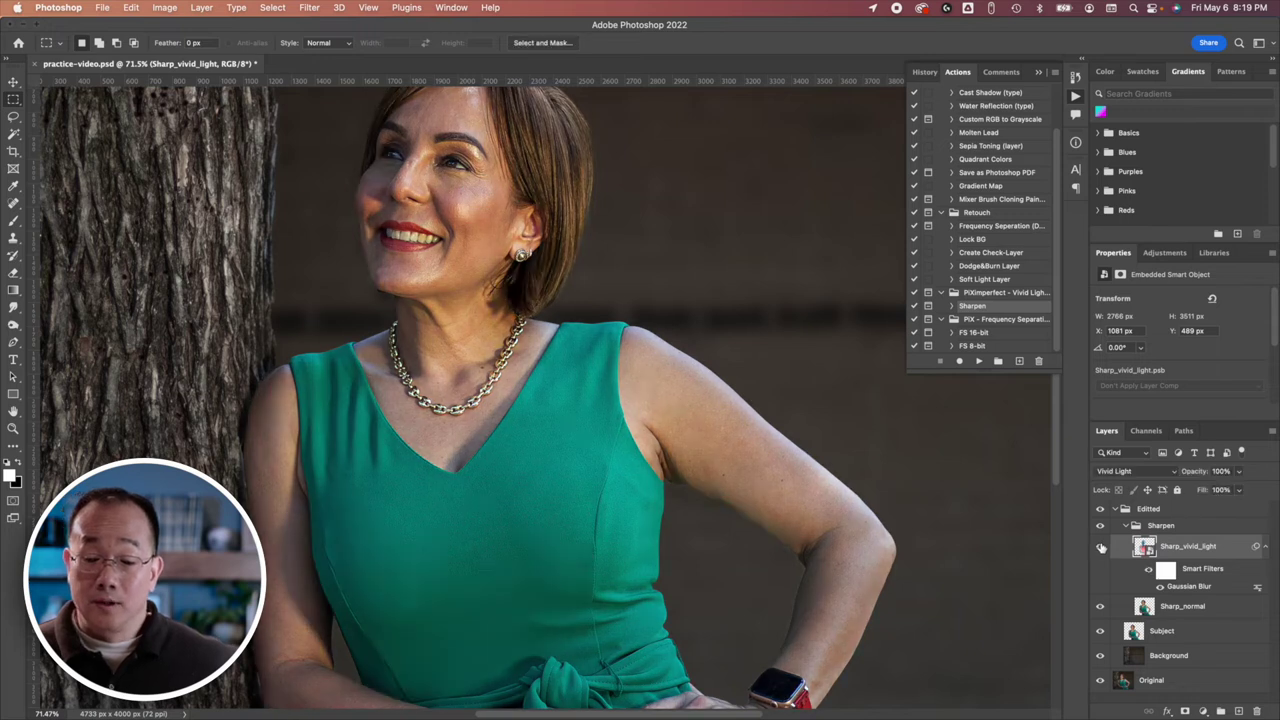
pyautogui.click(1184, 712)
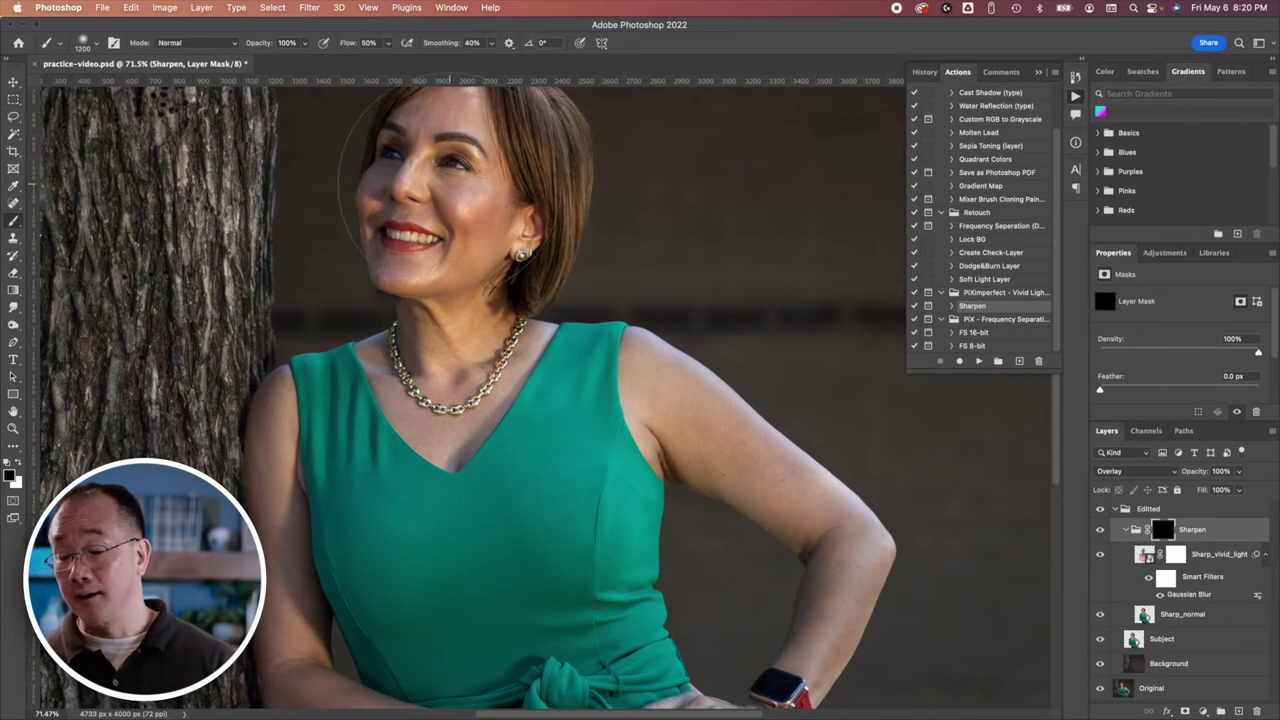
pyautogui.press('[')
pyautogui.press('[')
pyautogui.press('[')
pyautogui.press('[')
pyautogui.press('[')
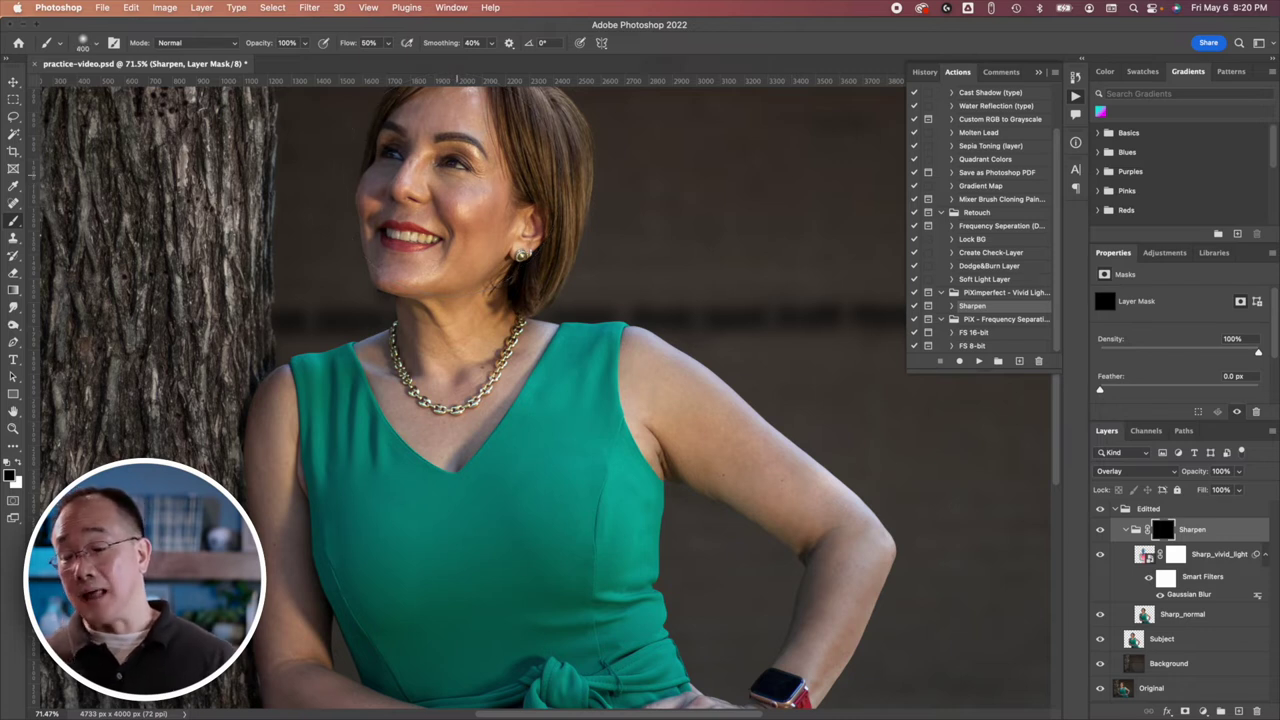
# Step: Paint white into the Sharpen mask along the necklace with a small brush
pyautogui.press('[')
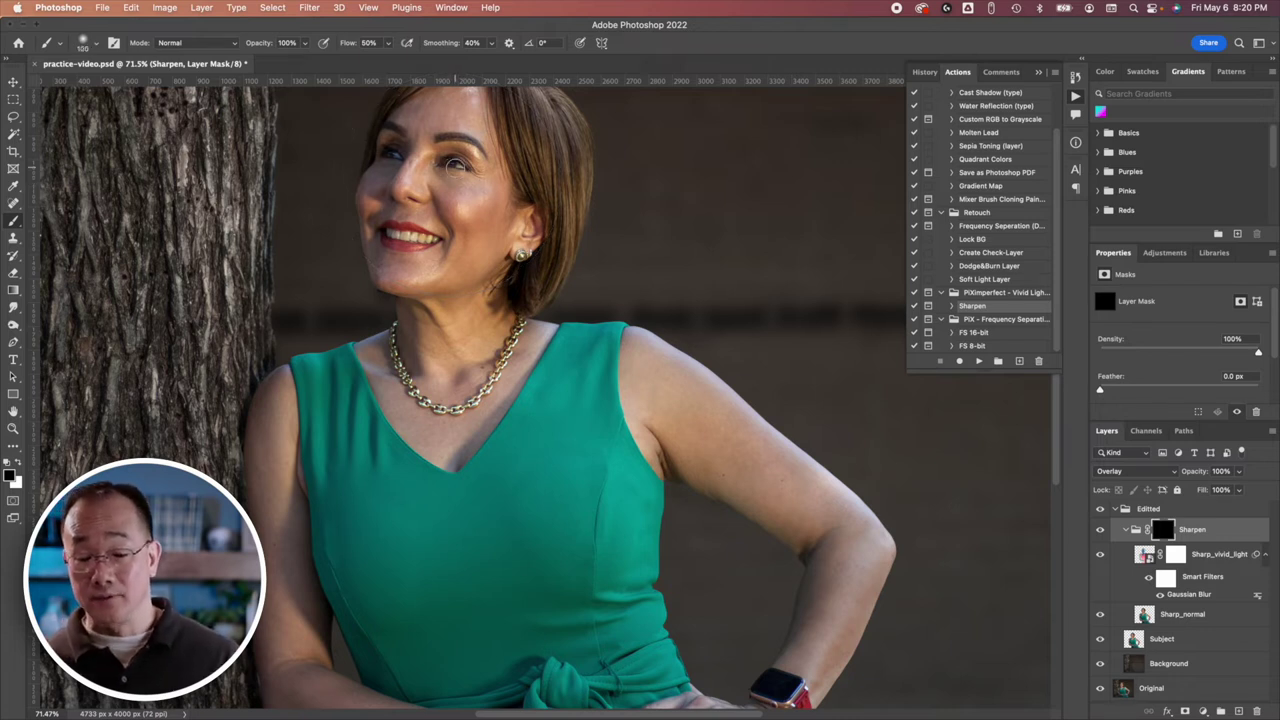
pyautogui.press('x')
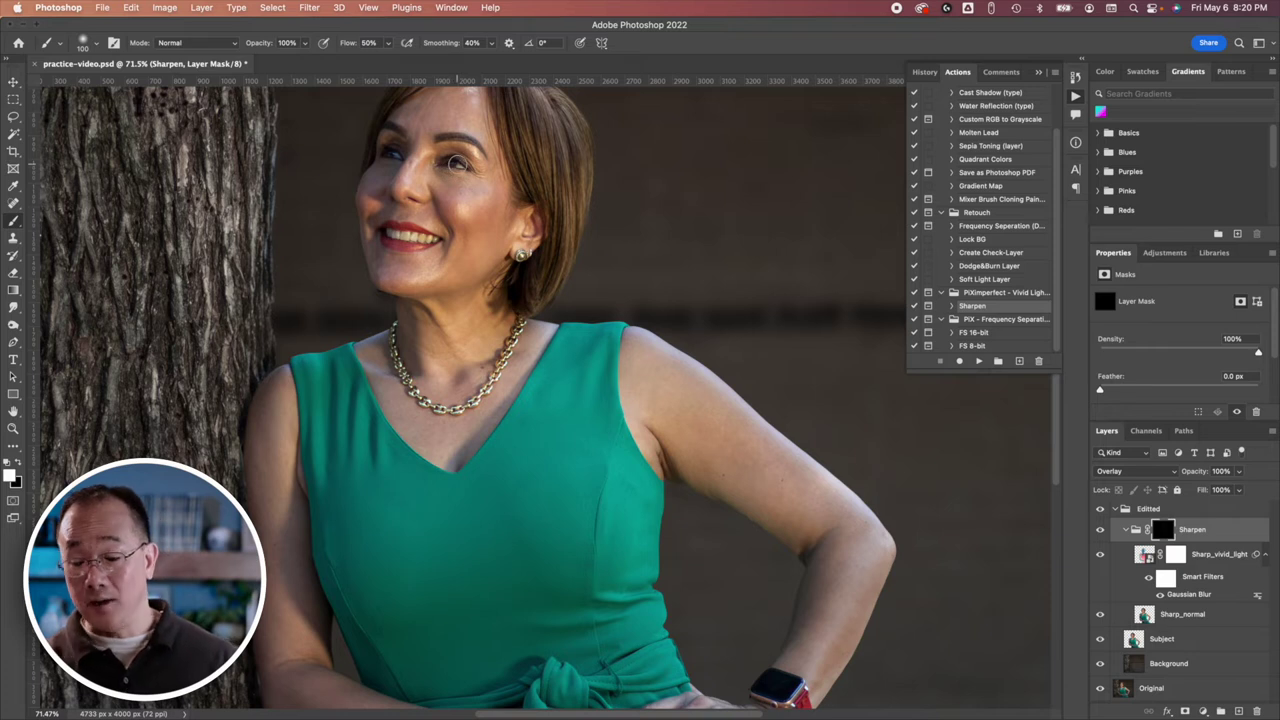
pyautogui.scroll(5, 457, 160)
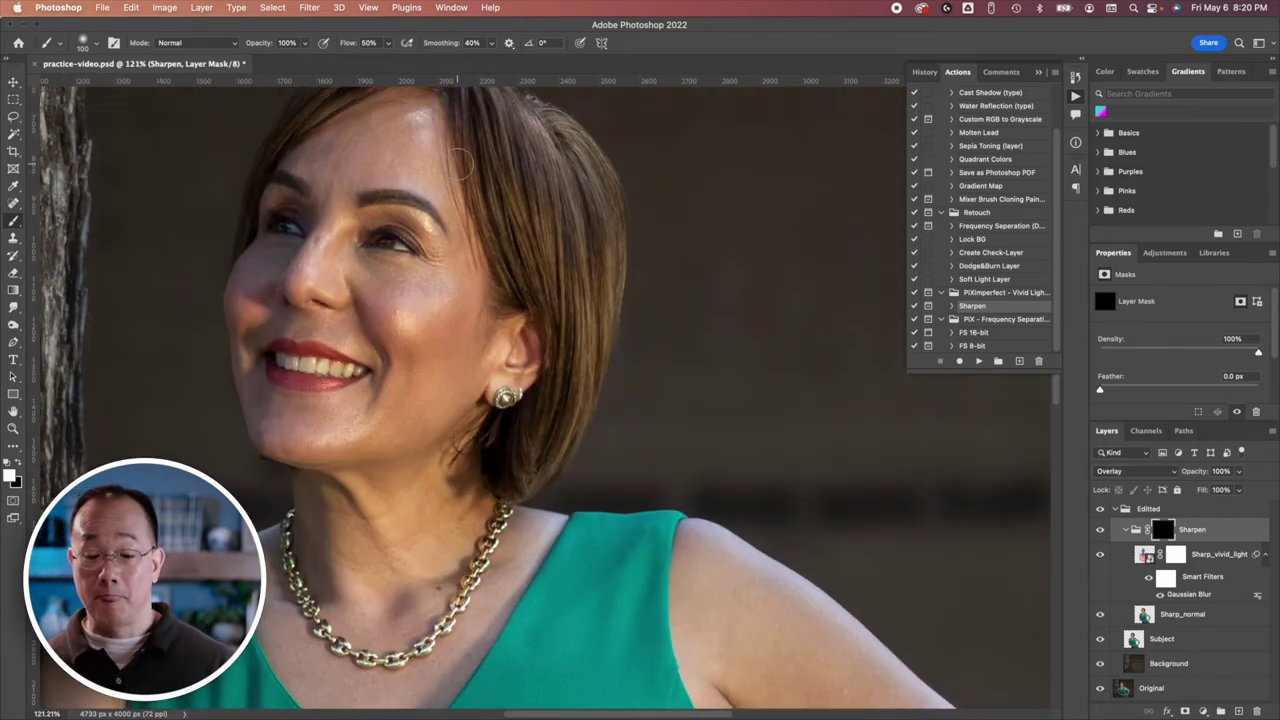
pyautogui.press('[')
pyautogui.press('[')
pyautogui.press('[')
pyautogui.press('[')
pyautogui.press('[')
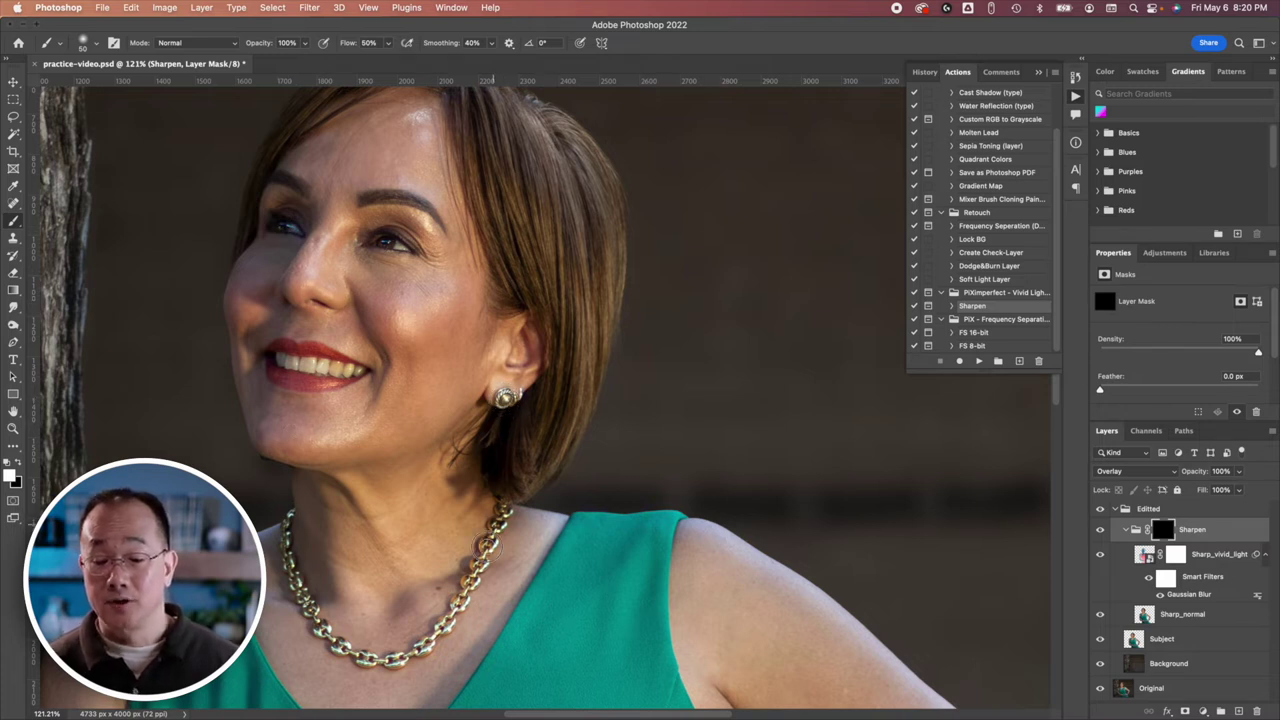
pyautogui.moveTo(418, 637)
pyautogui.mouseDown()
pyautogui.moveTo(335, 648)
pyautogui.moveTo(286, 530)
pyautogui.mouseUp()
pyautogui.scroll(-2, 286, 530)
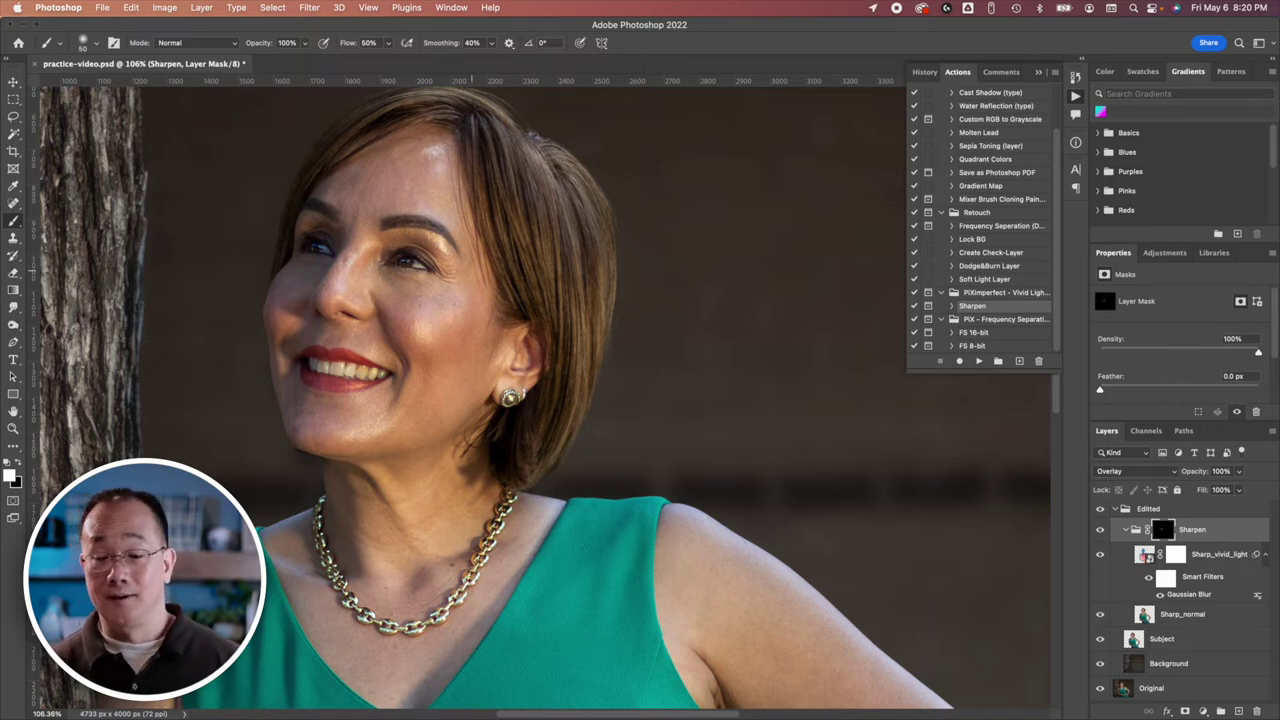
pyautogui.scroll(-10, 455, 286)
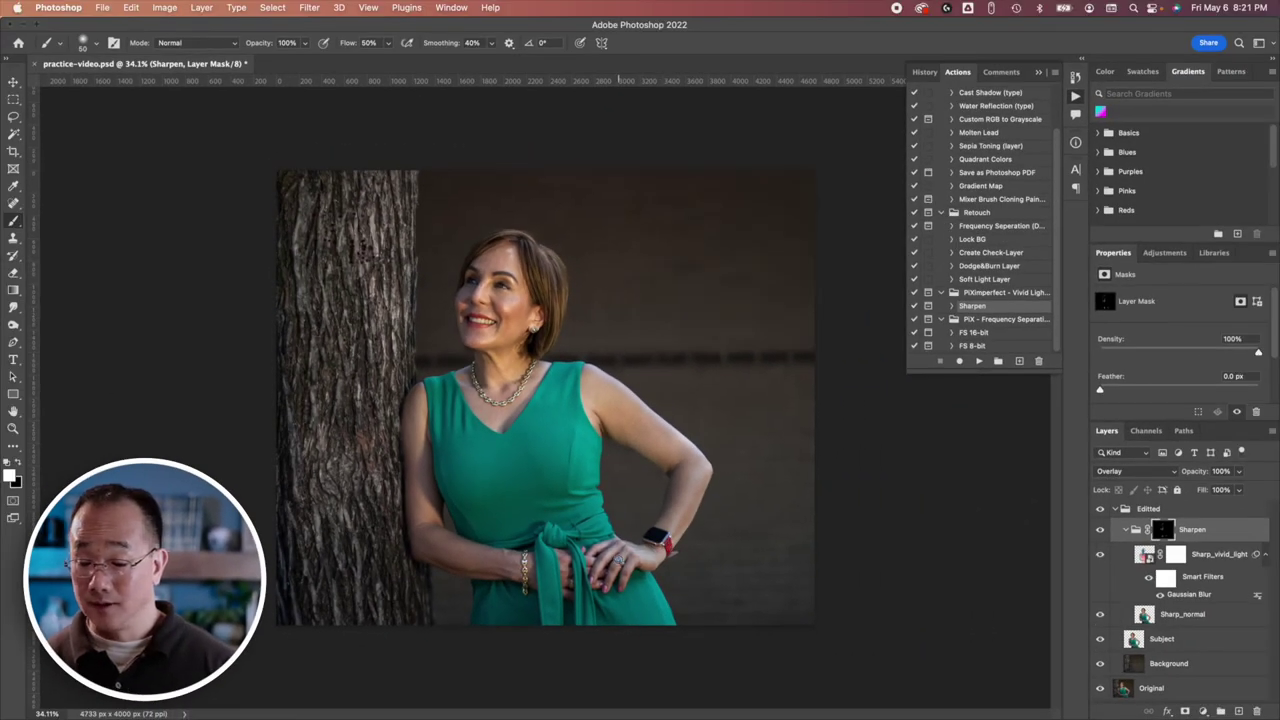
pyautogui.scroll(-1, 619, 562)
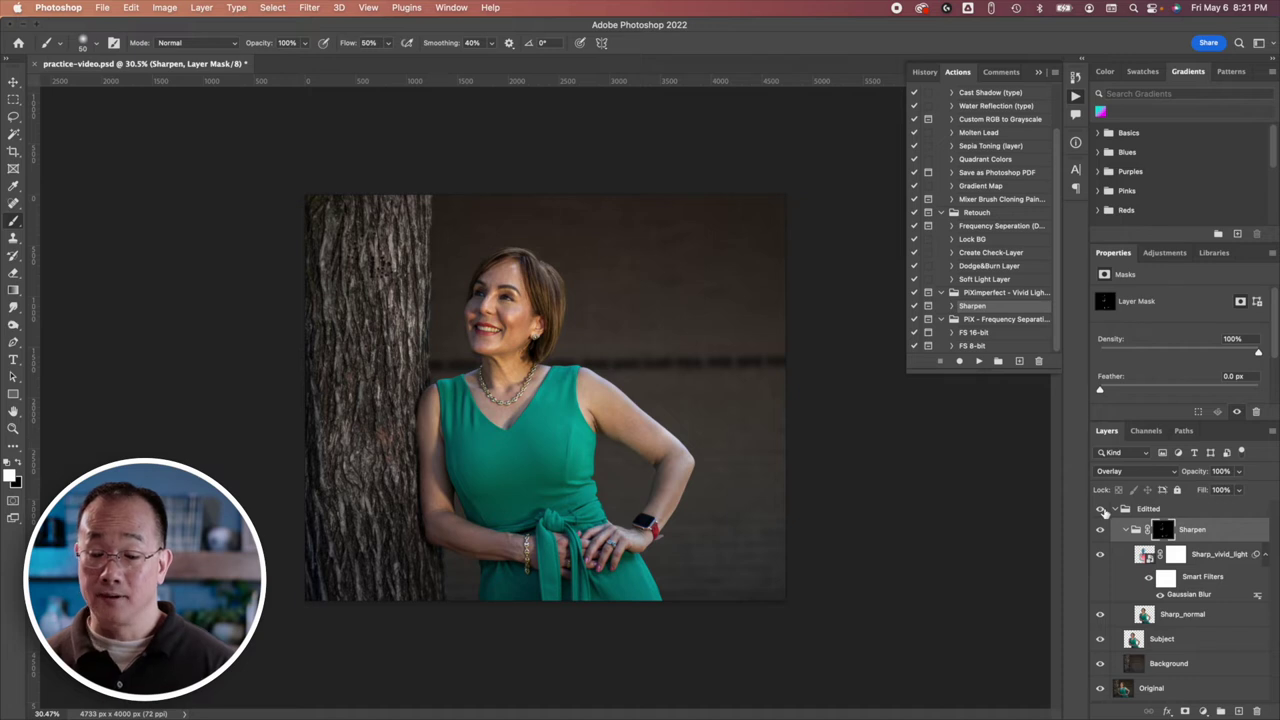
# Step: Compare the portrait with and without sharpening, then zoom in on the face
pyautogui.click(1100, 532)
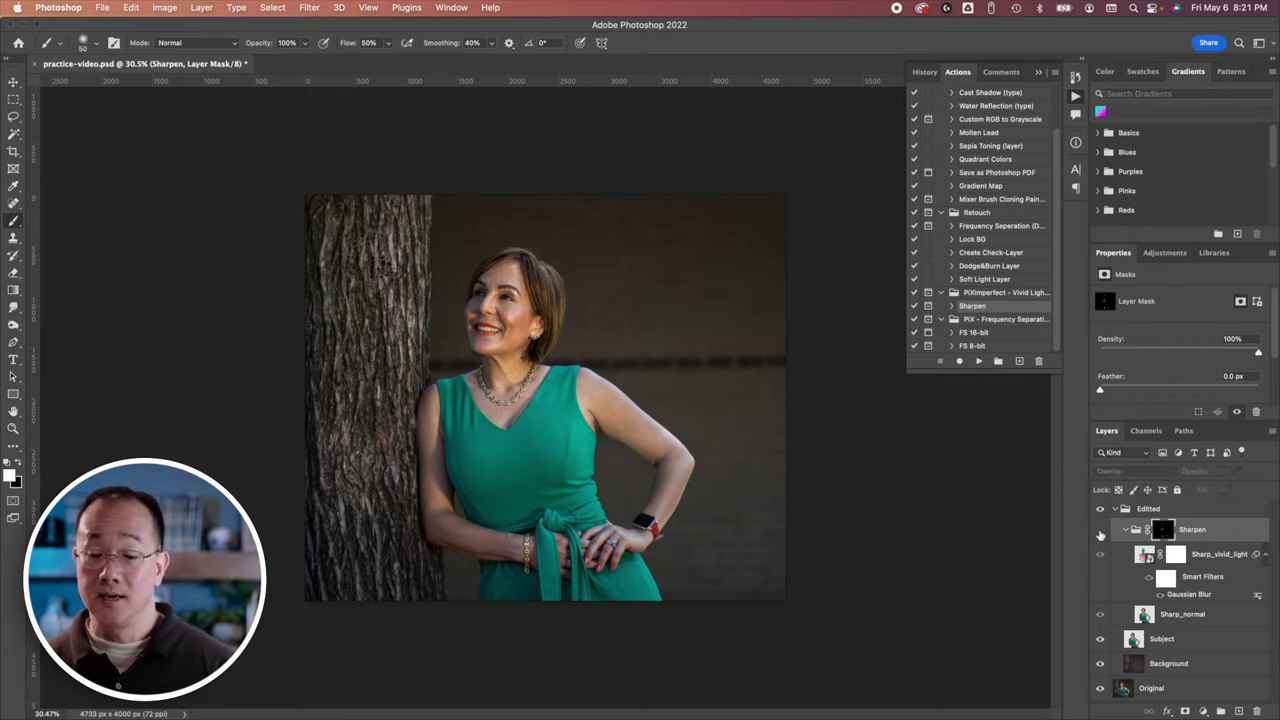
pyautogui.click(1100, 532)
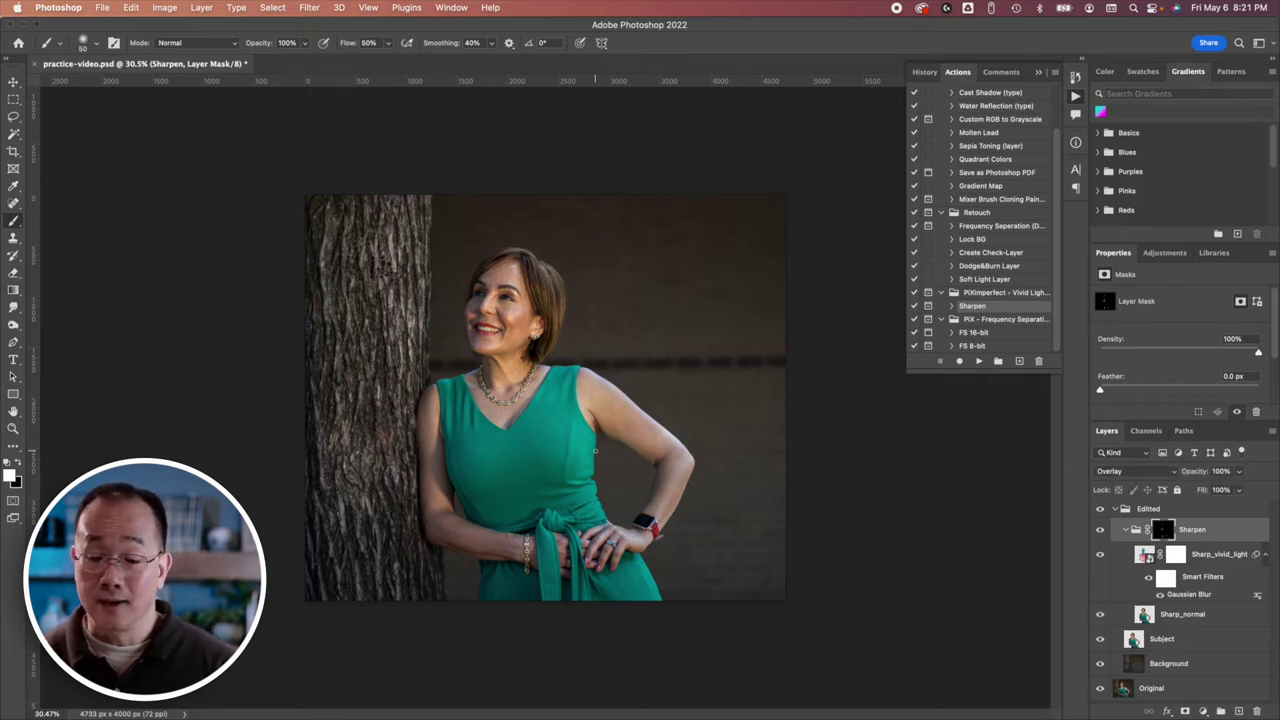
pyautogui.hotkey('ctrl', '+')
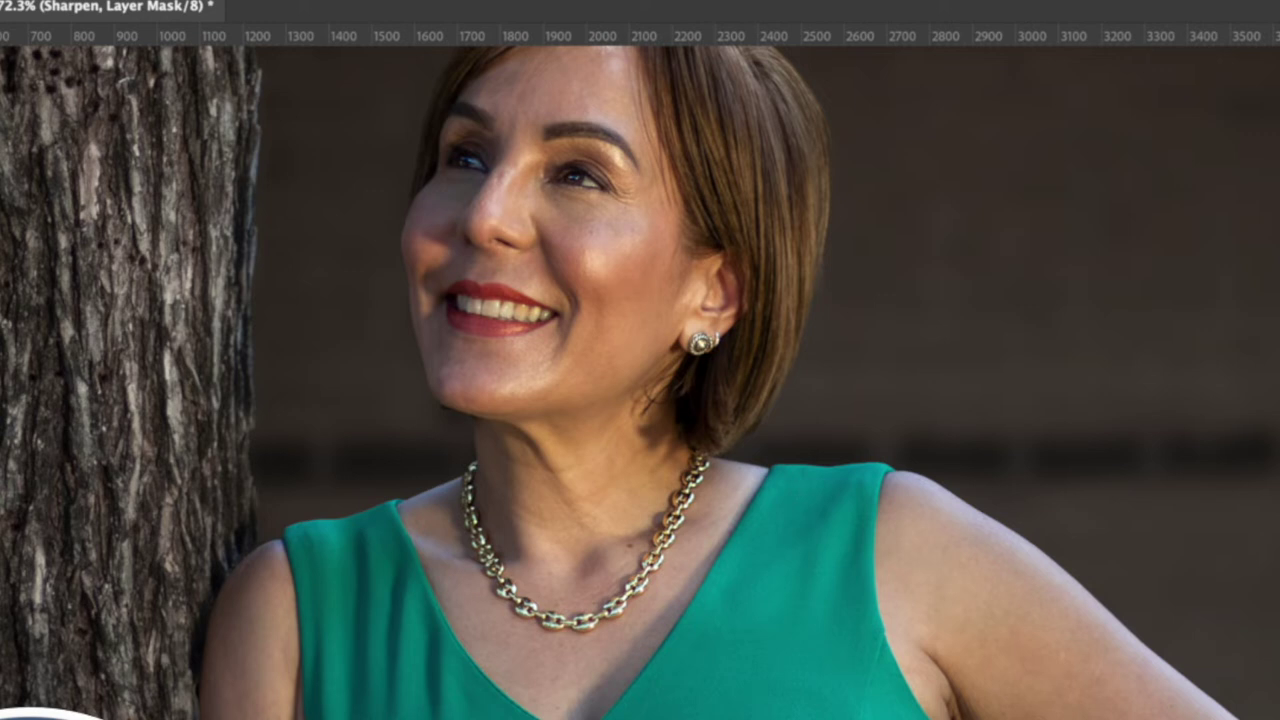
# Step: Merge the Sharpen group into a single layer with Ctrl+Shift+E and rename it
pyautogui.hotkey('ctrl', 'shift', 'e')
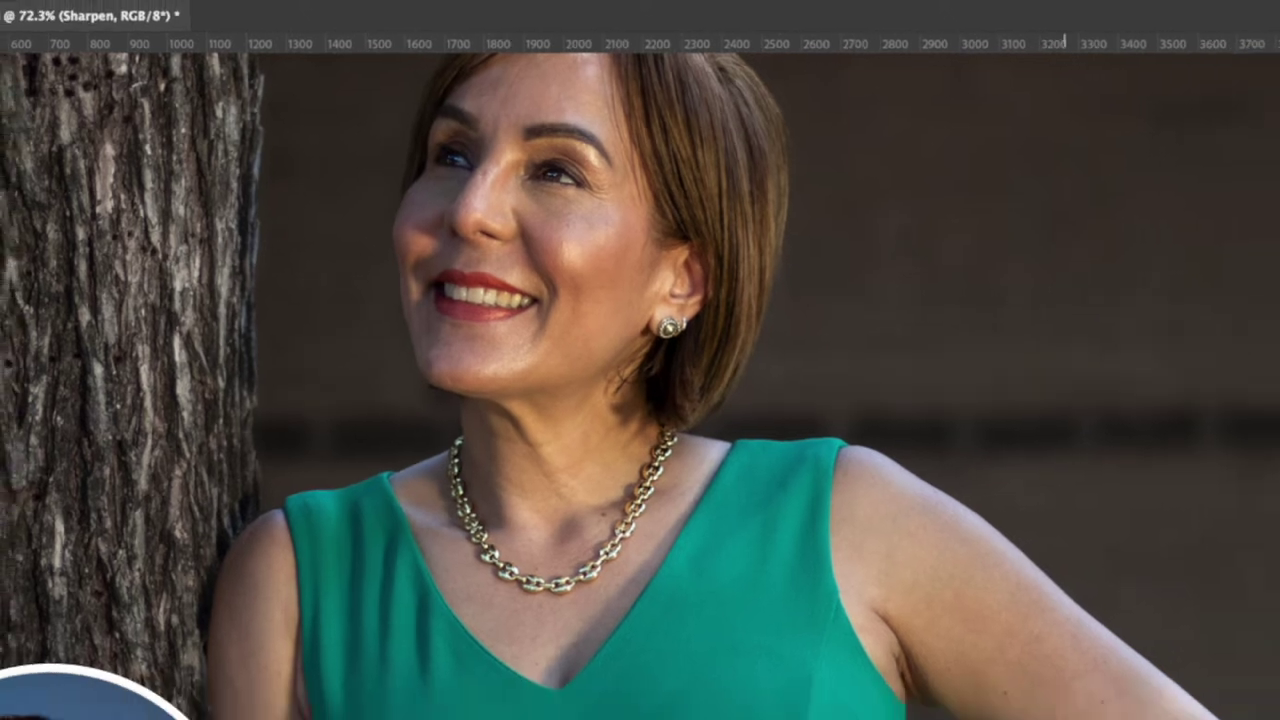
pyautogui.scroll(-3, 761, 503)
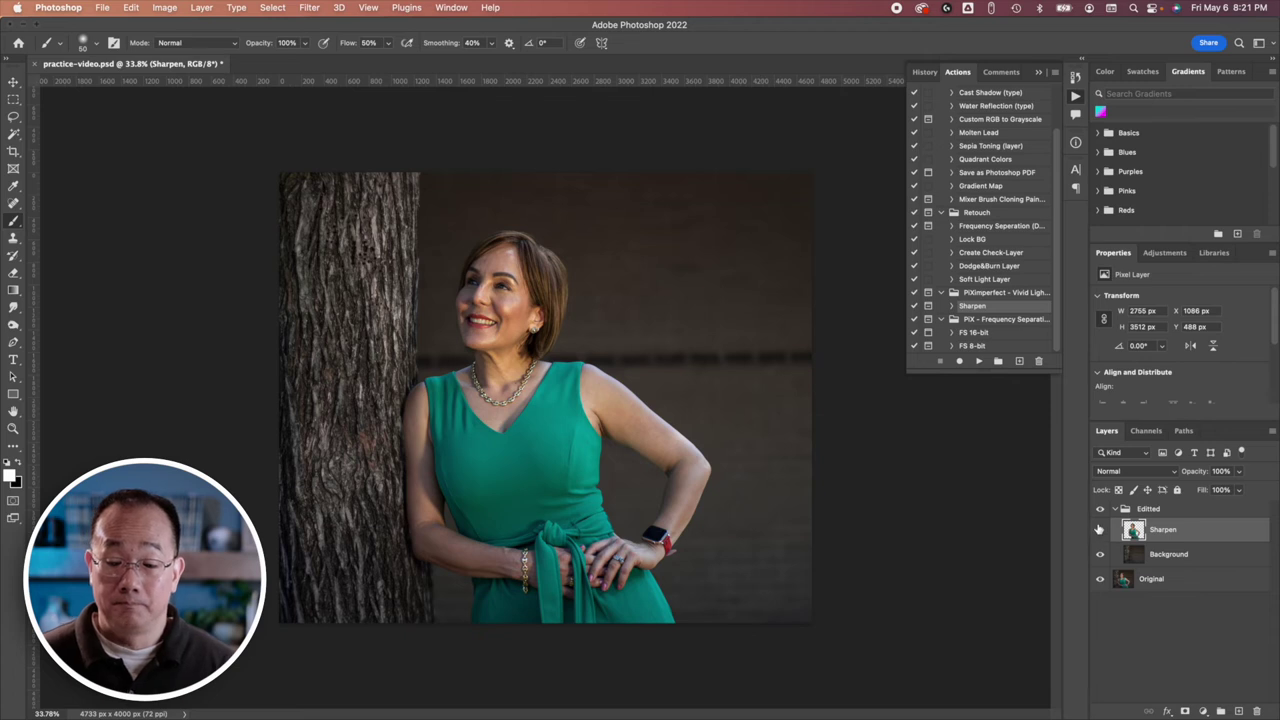
pyautogui.click(1099, 531)
pyautogui.click(1099, 531)
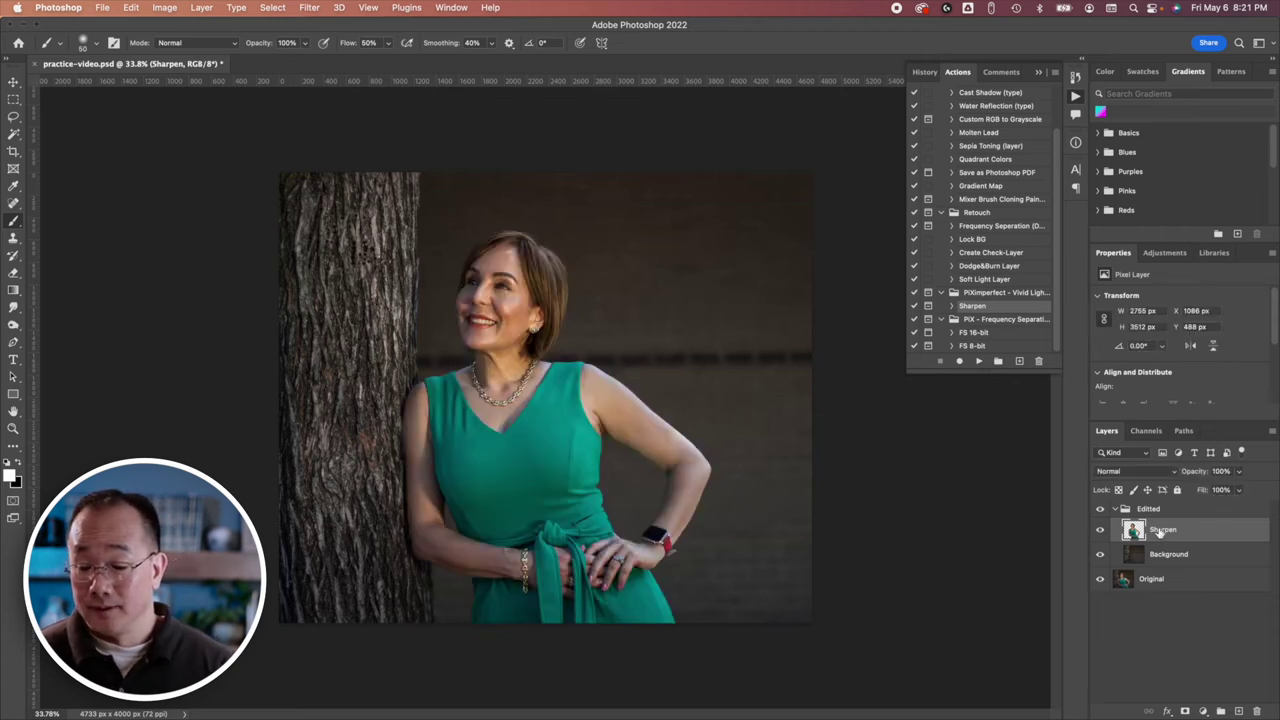
pyautogui.doubleClick(1161, 530)
pyautogui.write('Sh')
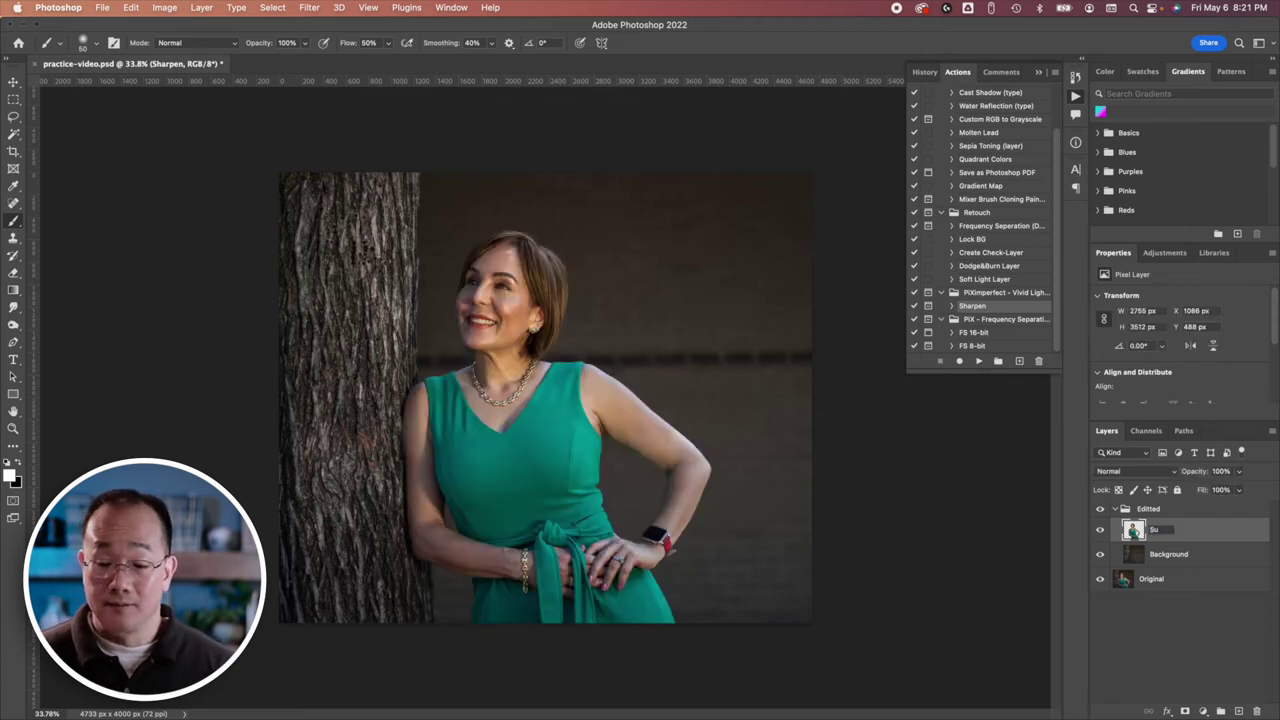
pyautogui.press('Return')
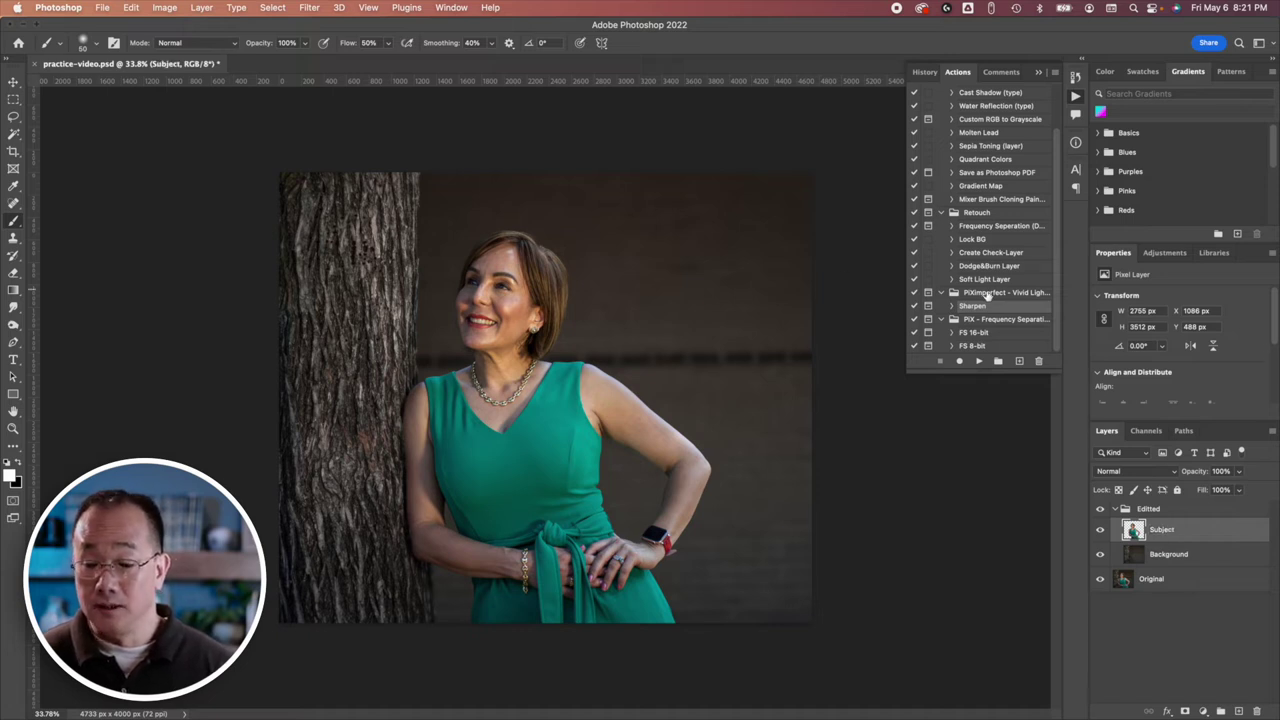
# Step: Run the FS 8-bit frequency separation action with a 6.4 px Gaussian Blur radius
pyautogui.click(979, 346)
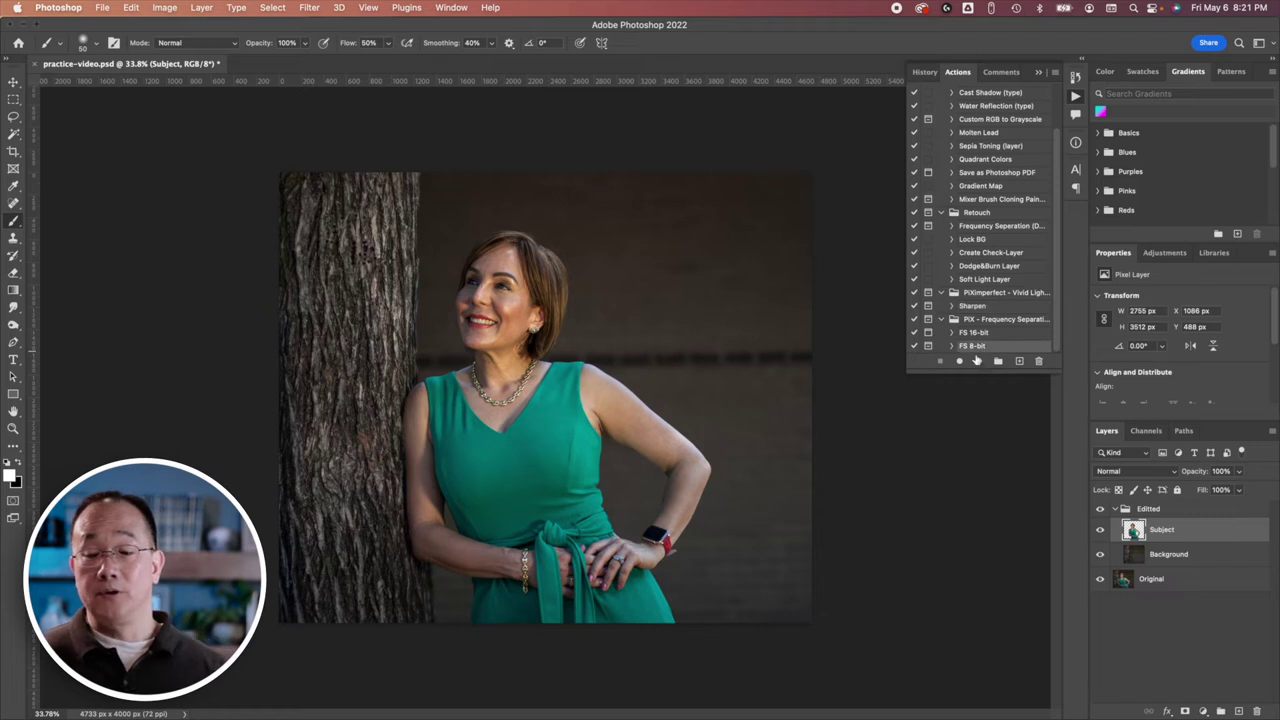
pyautogui.click(979, 361)
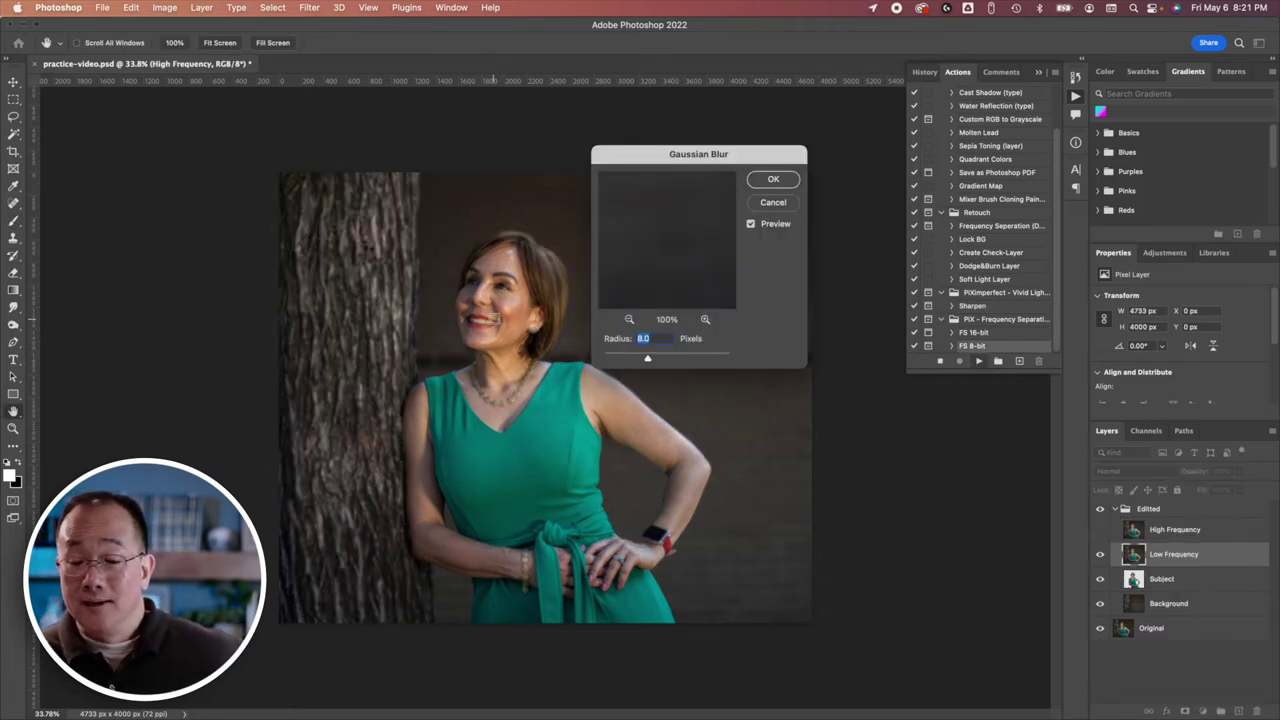
pyautogui.click(497, 316)
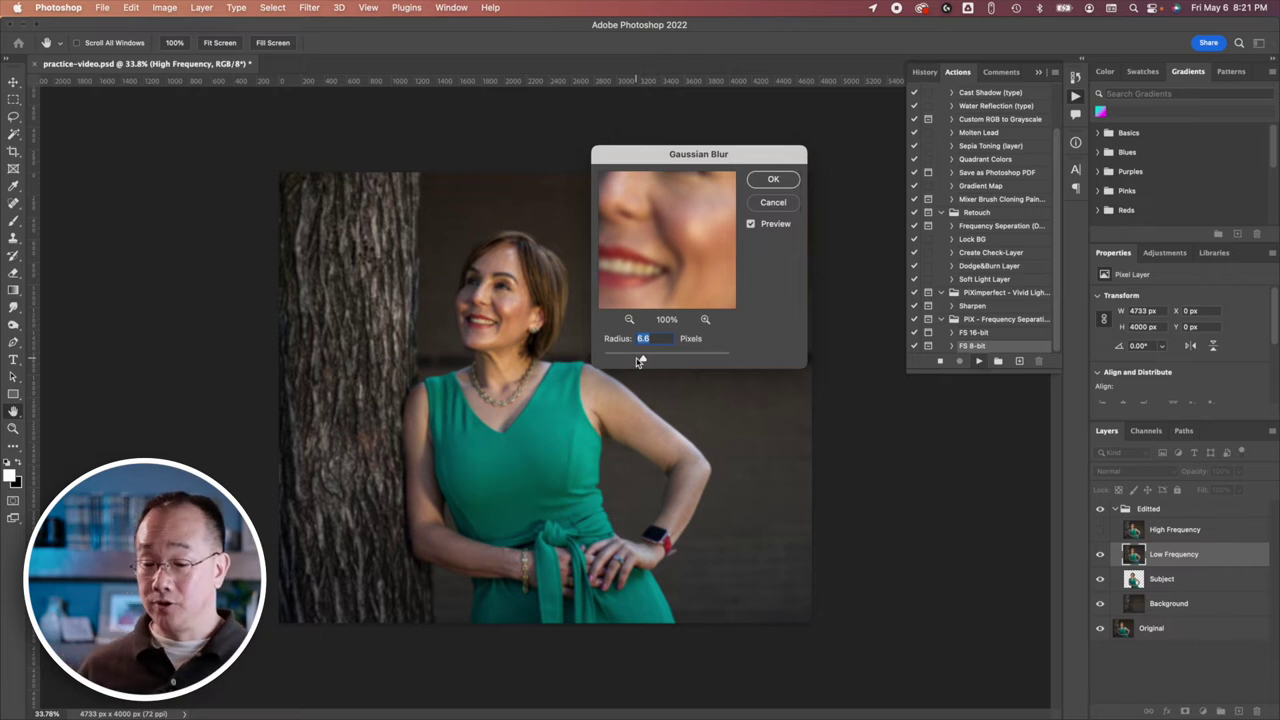
pyautogui.moveTo(642, 361); pyautogui.dragTo(639, 358)
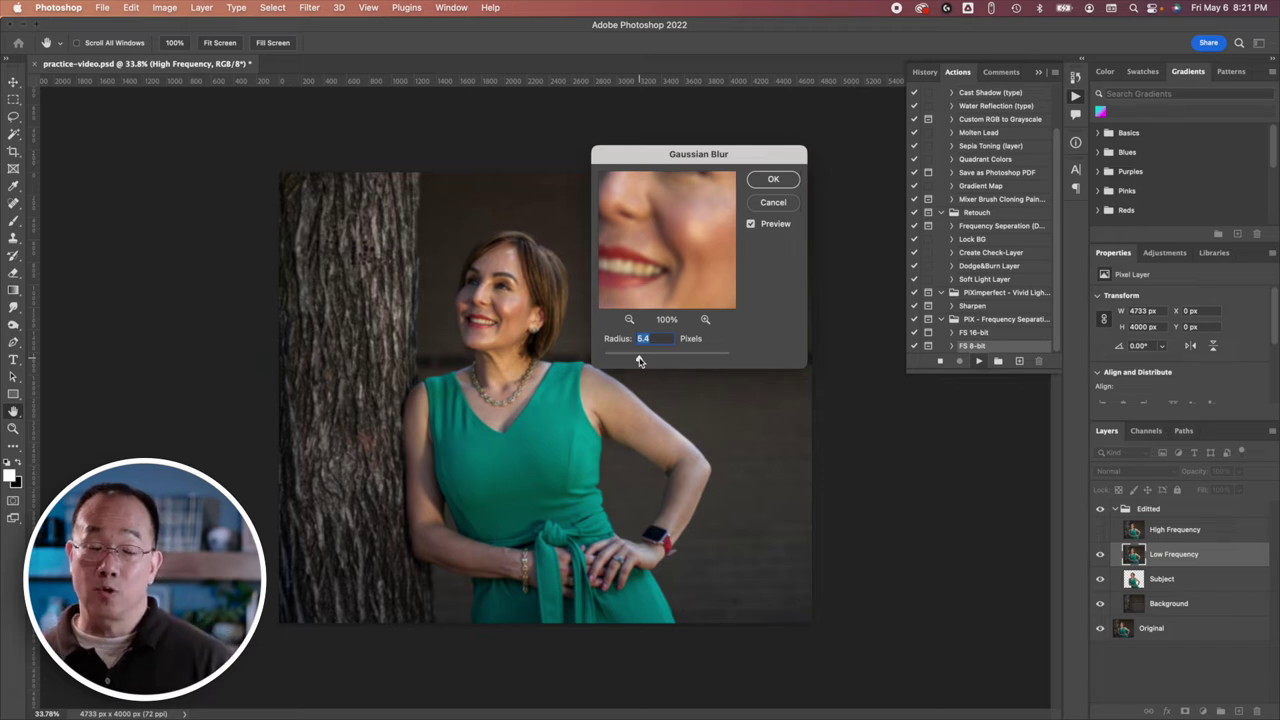
pyautogui.moveTo(641, 361); pyautogui.dragTo(644, 361)
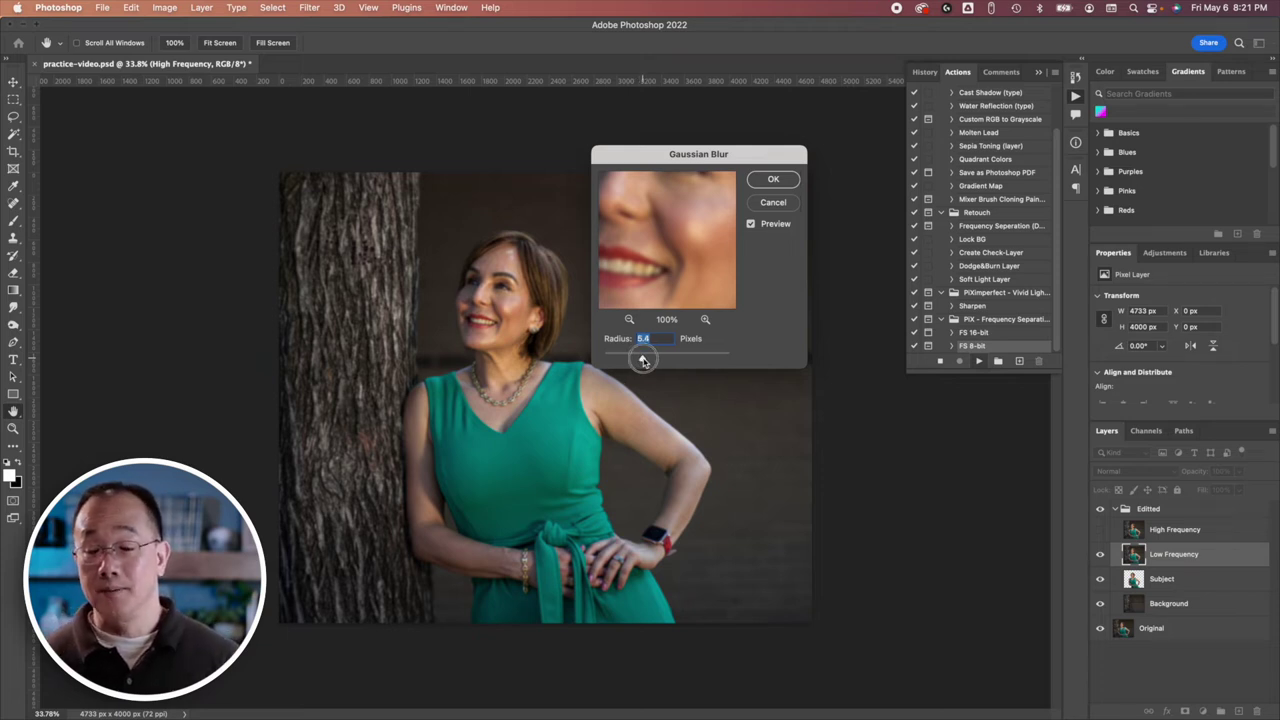
pyautogui.click(773, 181)
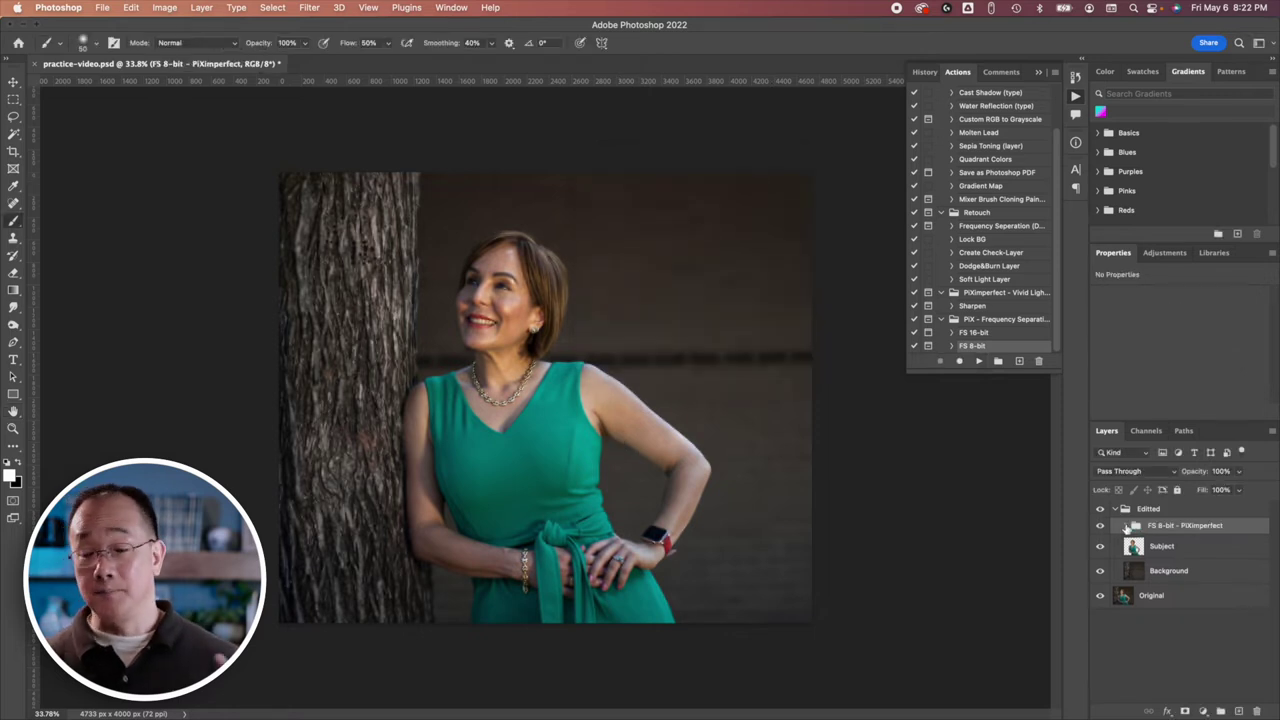
# Step: Rename the action's group to 'Frequency Separation' and expand it
pyautogui.write('Frequency S')
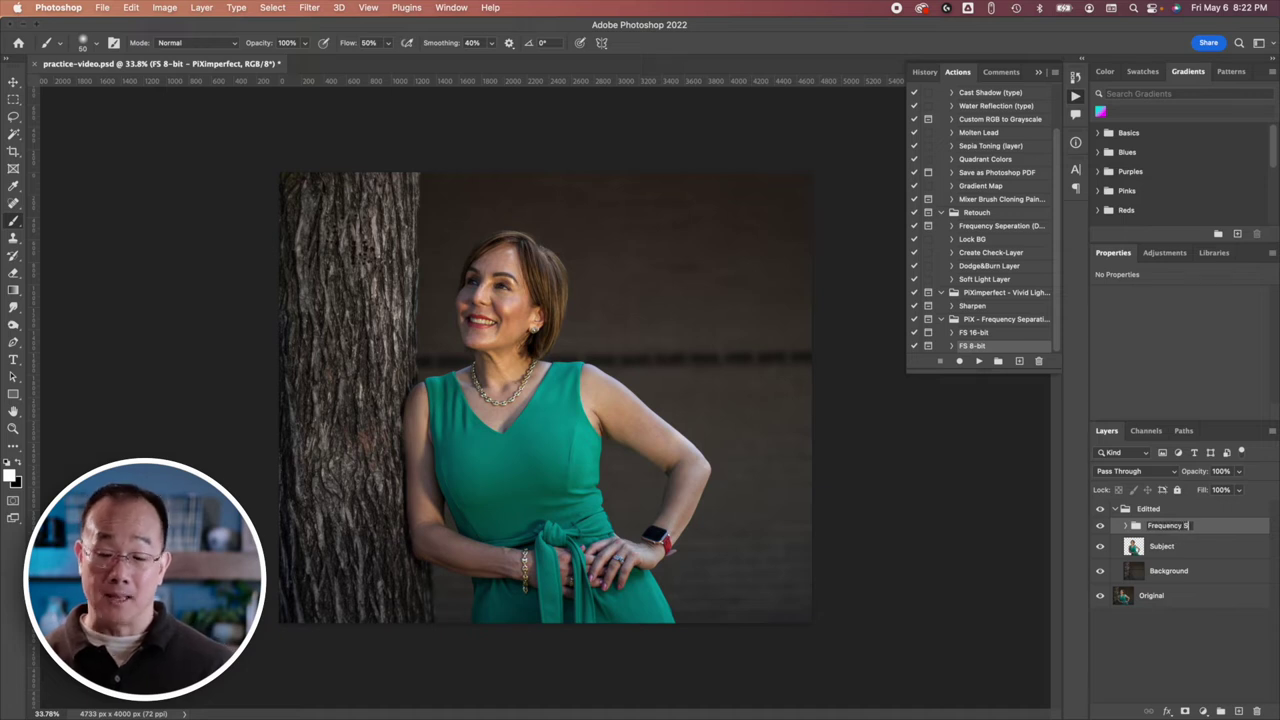
pyautogui.write('eparation')
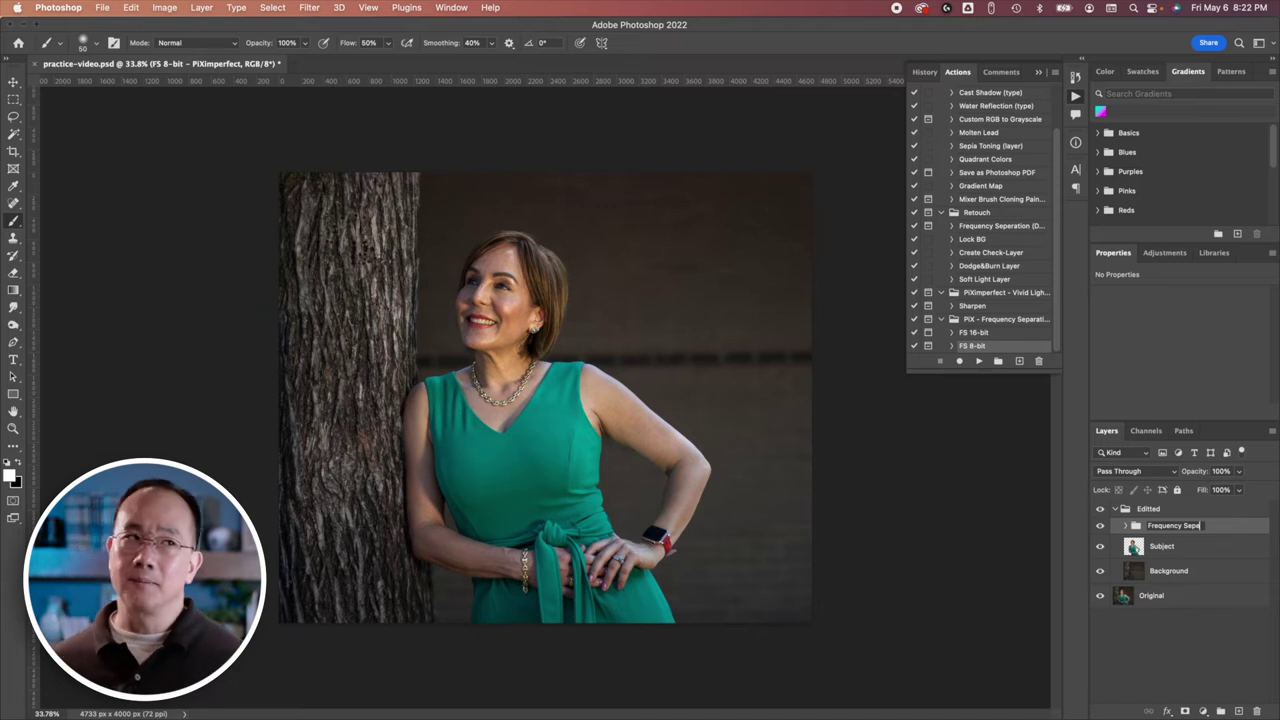
pyautogui.press('Return')
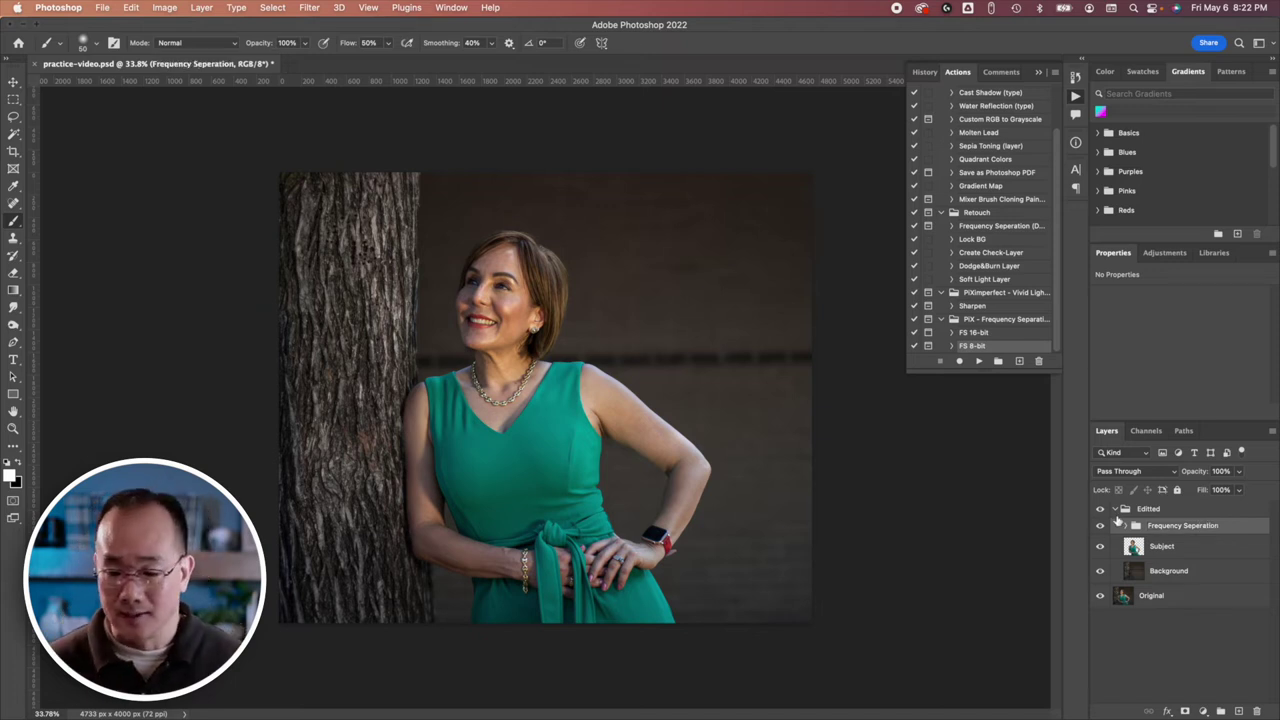
pyautogui.click(1127, 526)
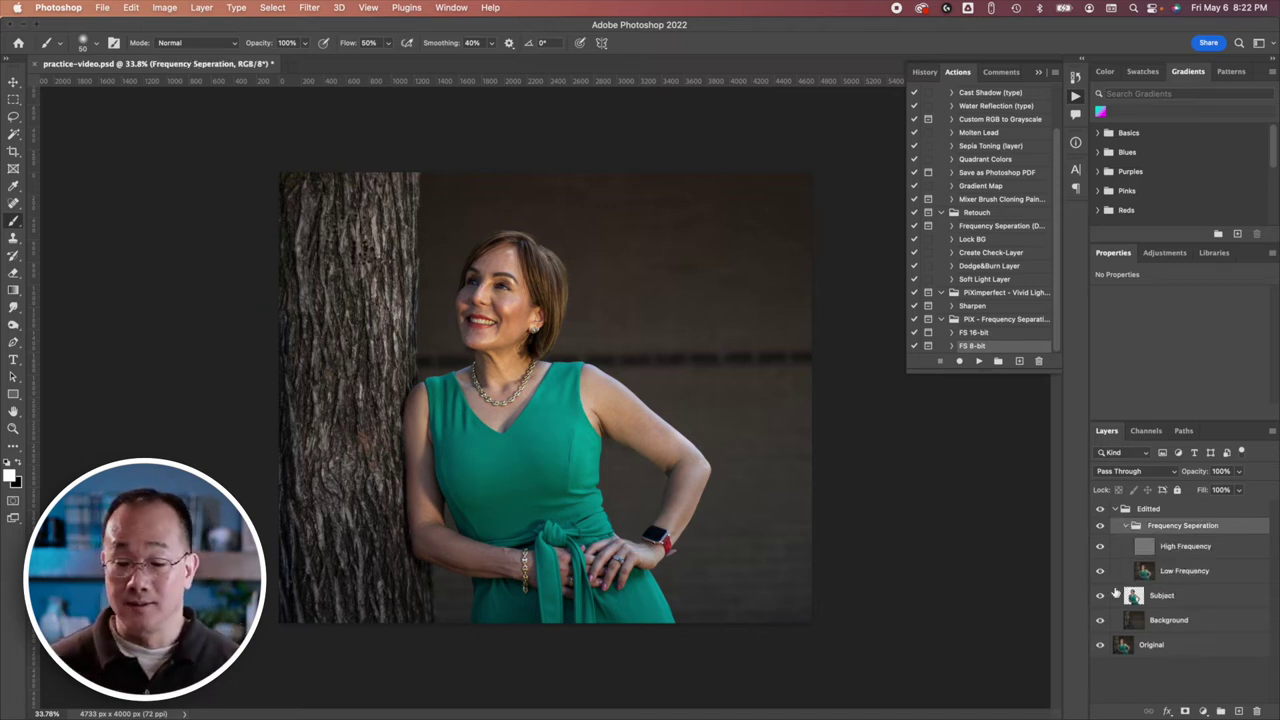
# Step: Hide and reshow Low Frequency to preview texture, then select the High Frequency layer
pyautogui.click(1182, 573)
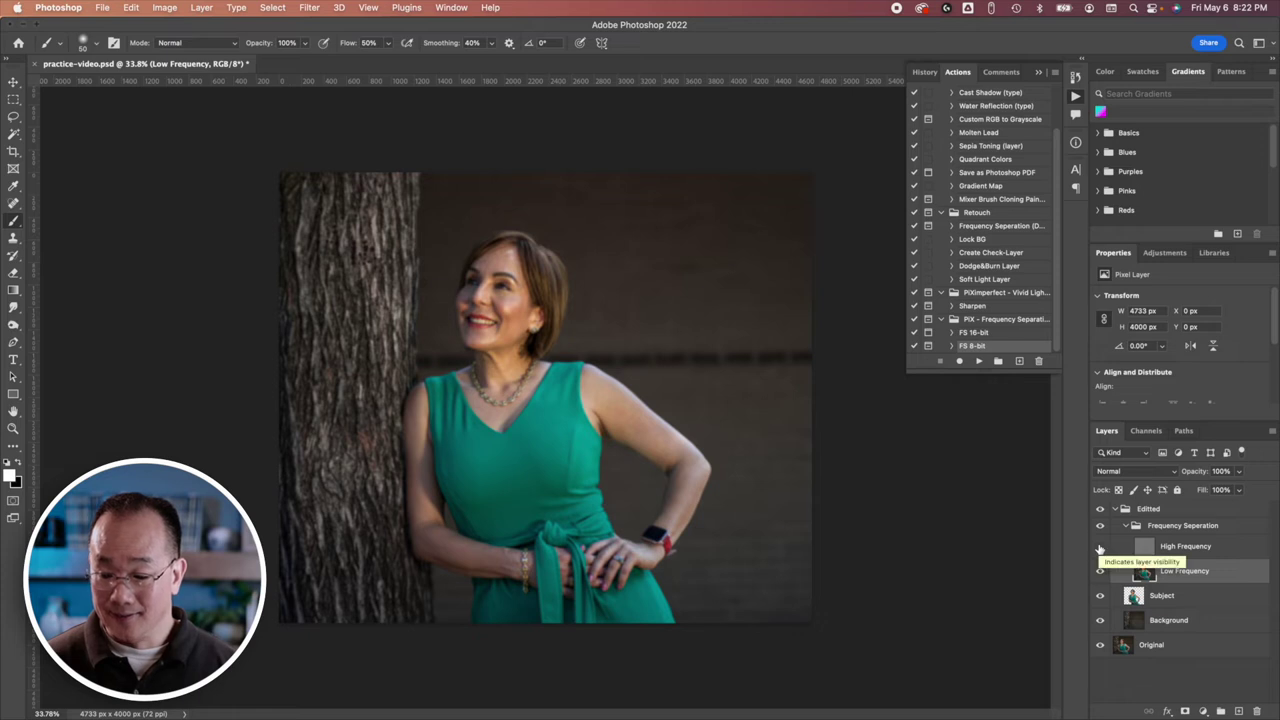
pyautogui.click(1100, 570)
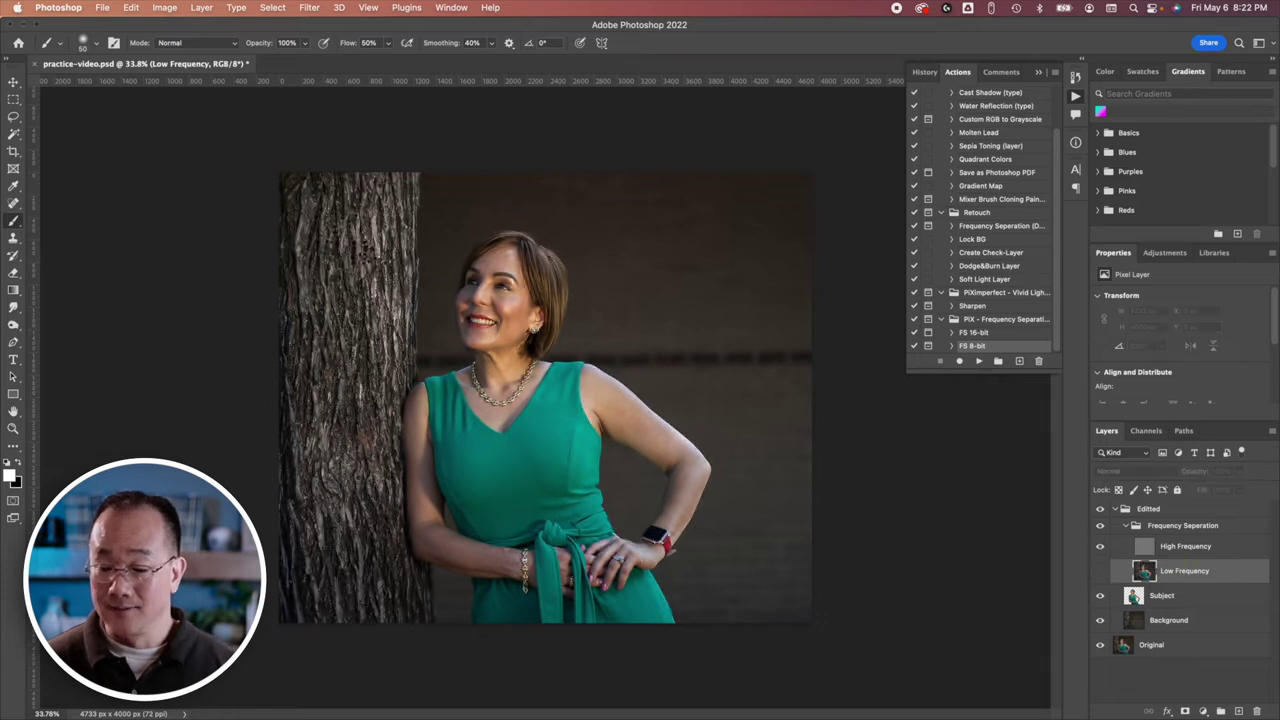
pyautogui.click(1100, 572)
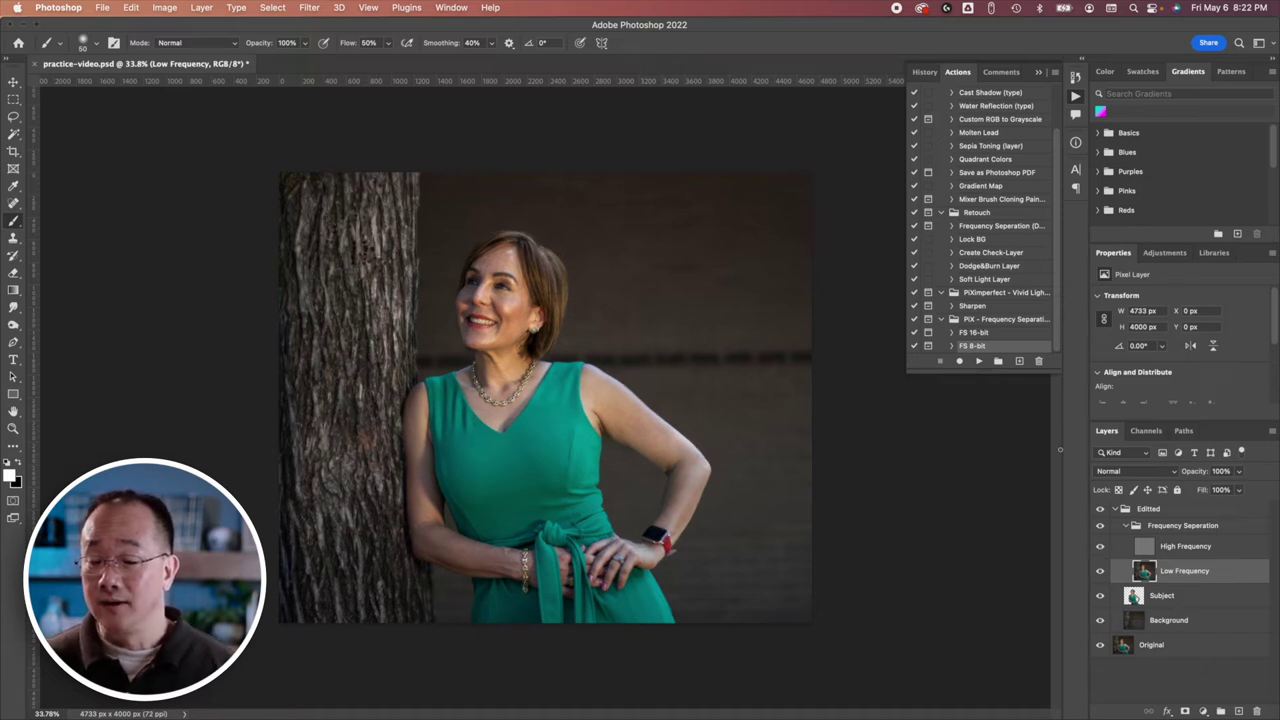
pyautogui.click(1190, 550)
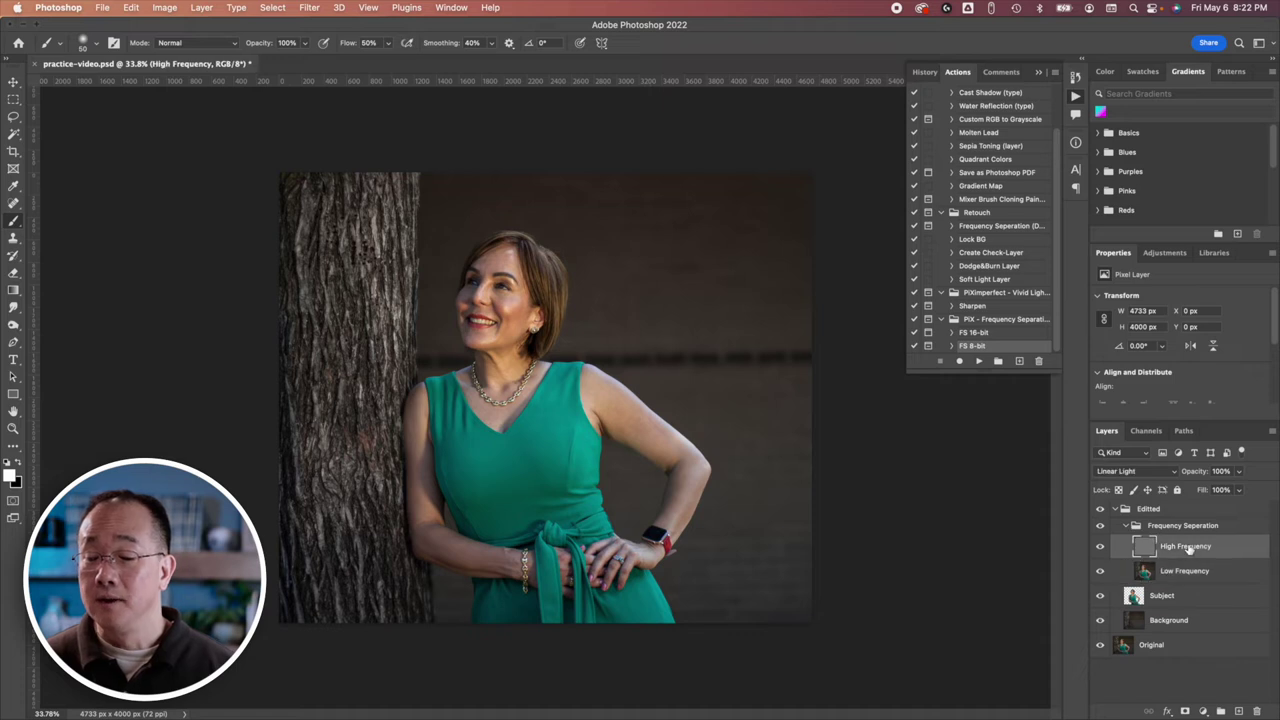
# Step: Pick the Spot Healing Brush, zoom into the face and make the brush smaller
pyautogui.click(15, 204)
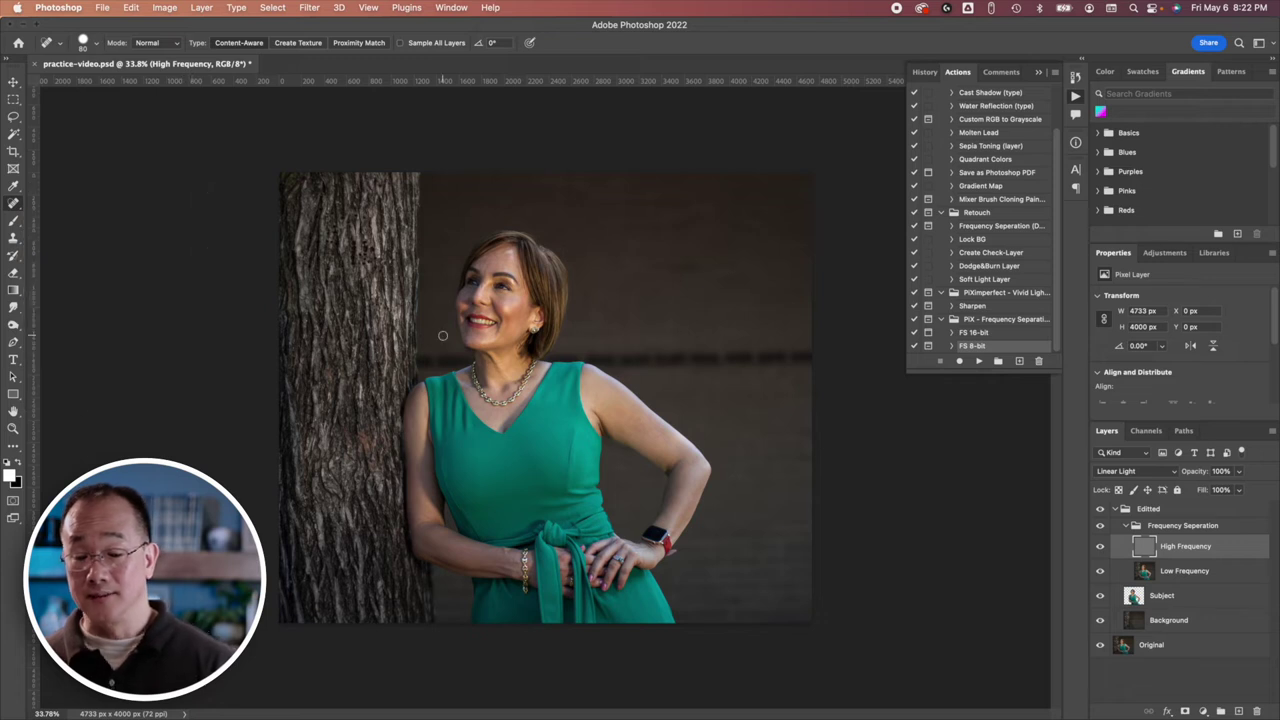
pyautogui.press('super+equal')
pyautogui.press('super+equal')
pyautogui.press('super+equal')
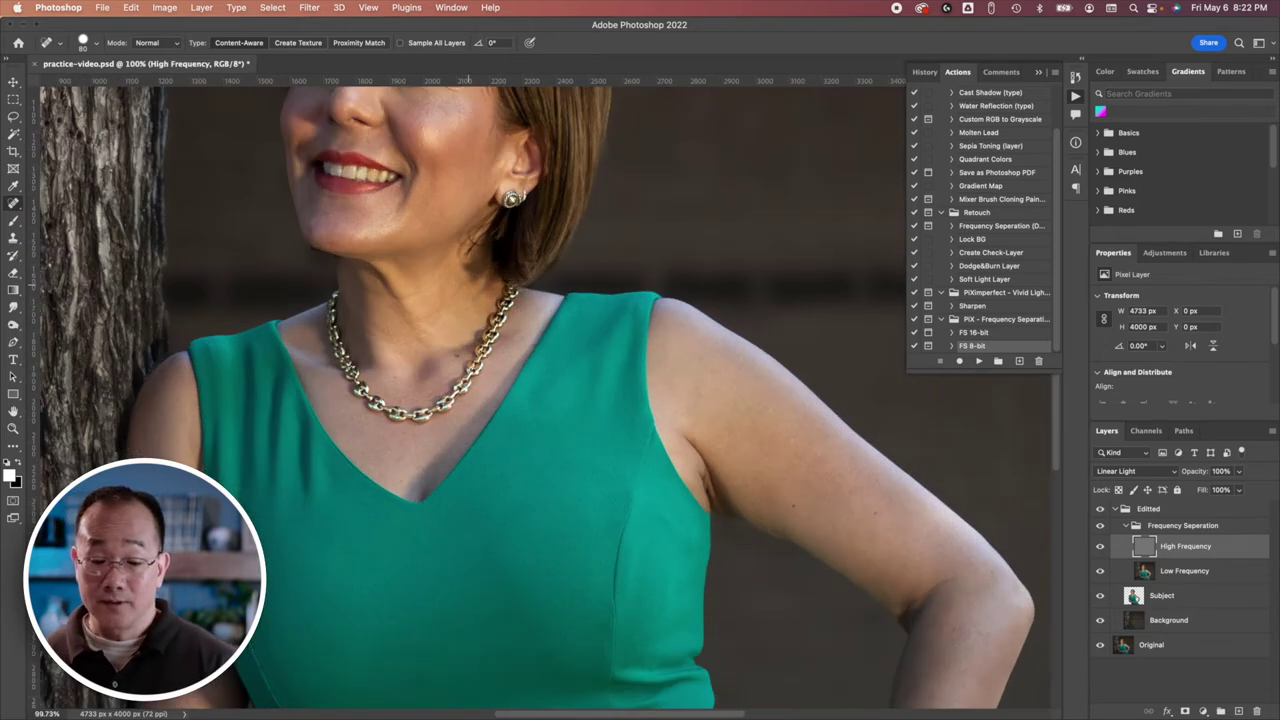
pyautogui.press('super+0')
pyautogui.scroll(5, 443, 329)
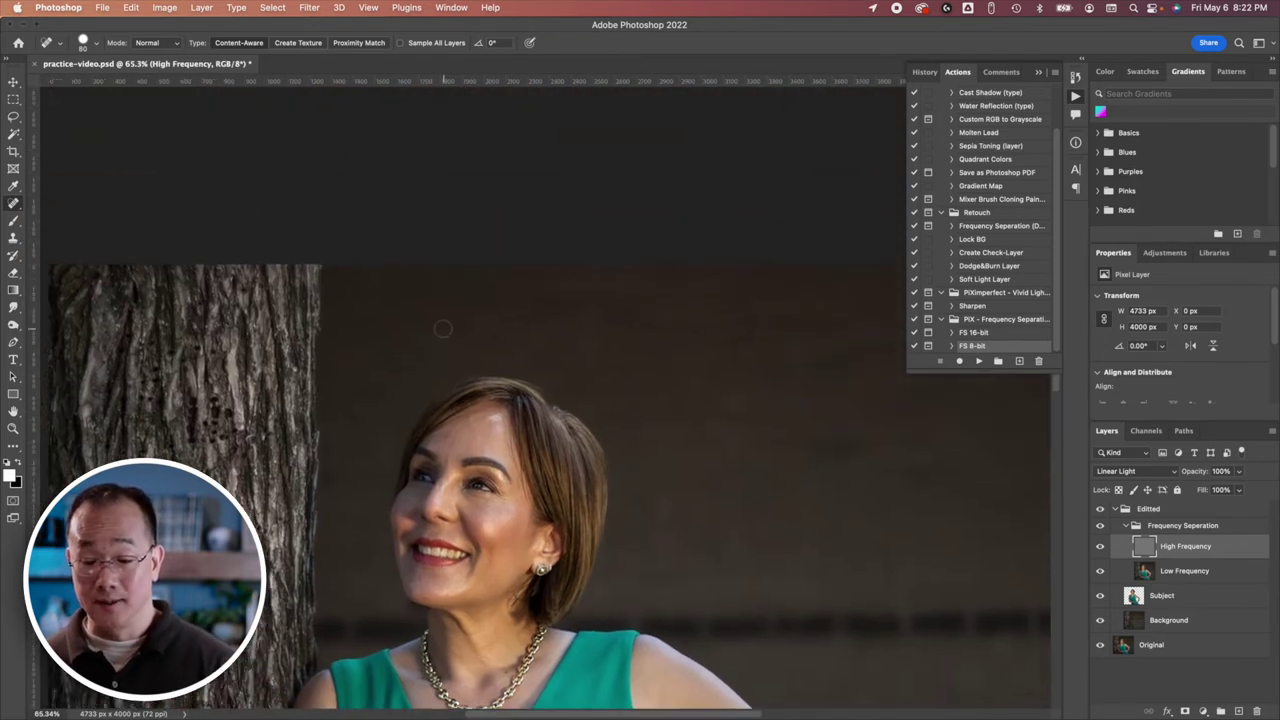
pyautogui.scroll(1, 516, 447)
pyautogui.scroll(4, 516, 447)
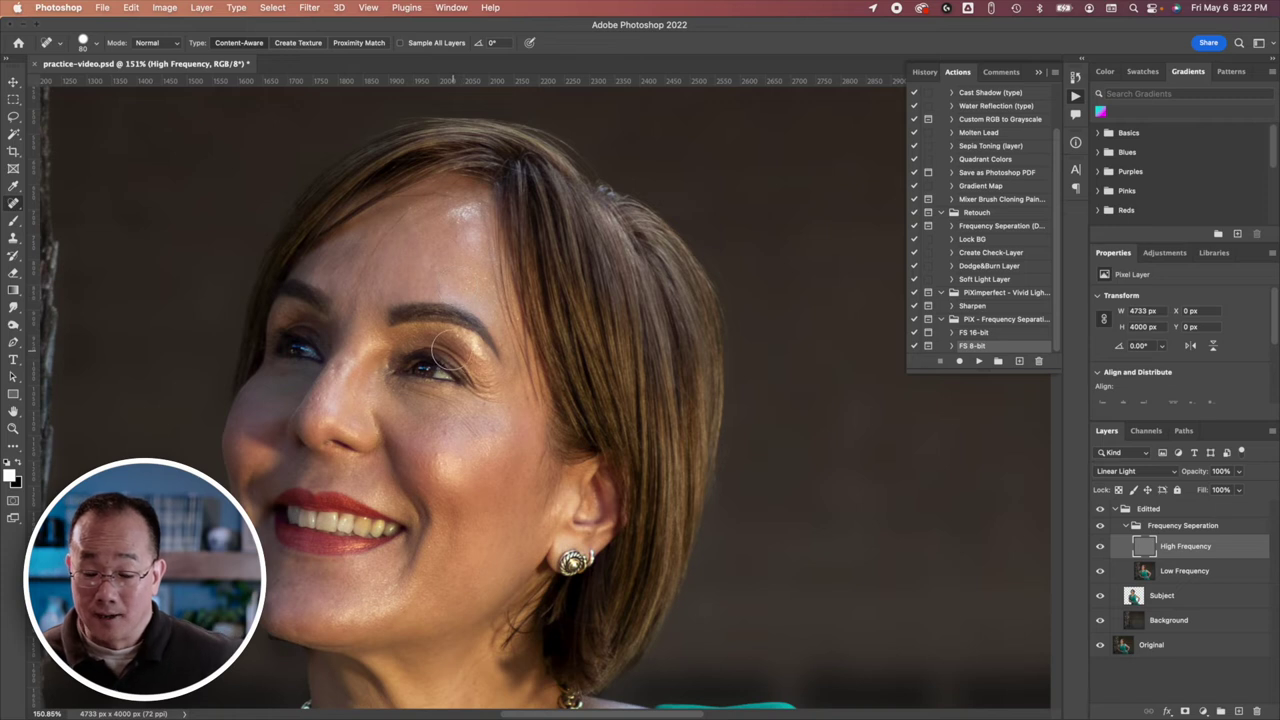
pyautogui.moveTo(447, 350); pyautogui.dragTo(440, 350)
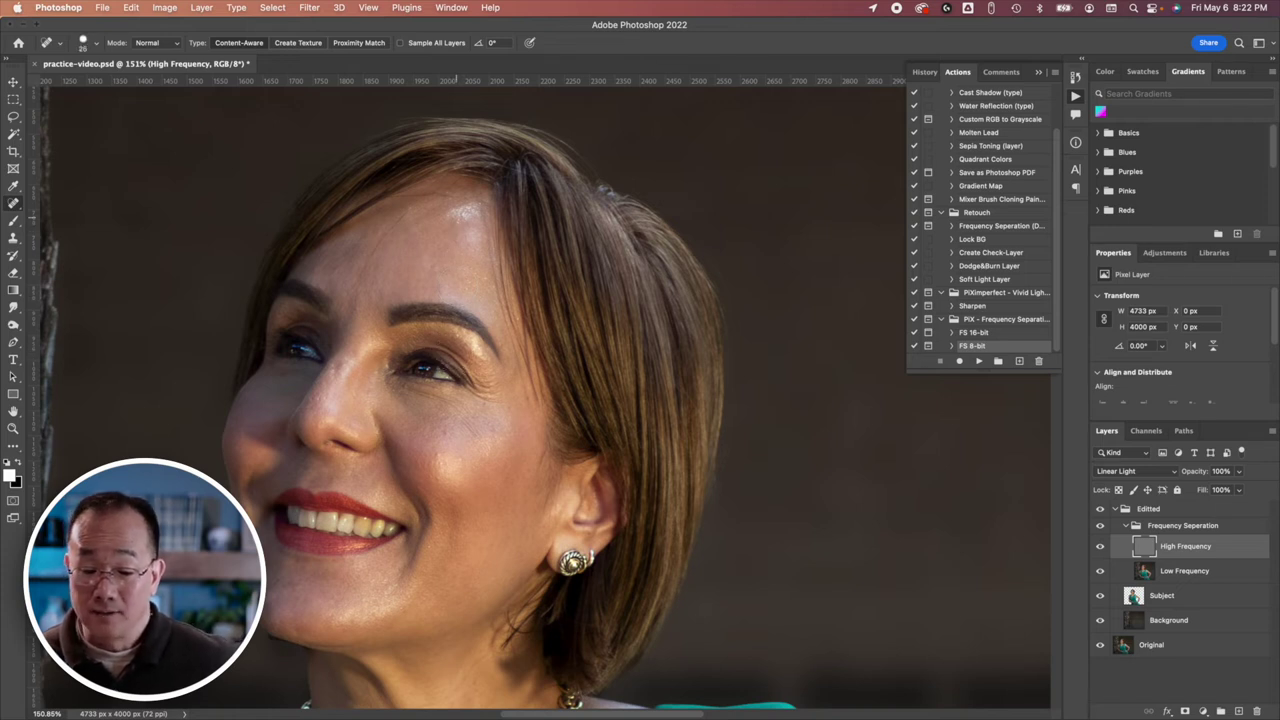
# Step: Heal the hairline spots, the forehead streak and the spot beside the right eye
pyautogui.click(457, 214)
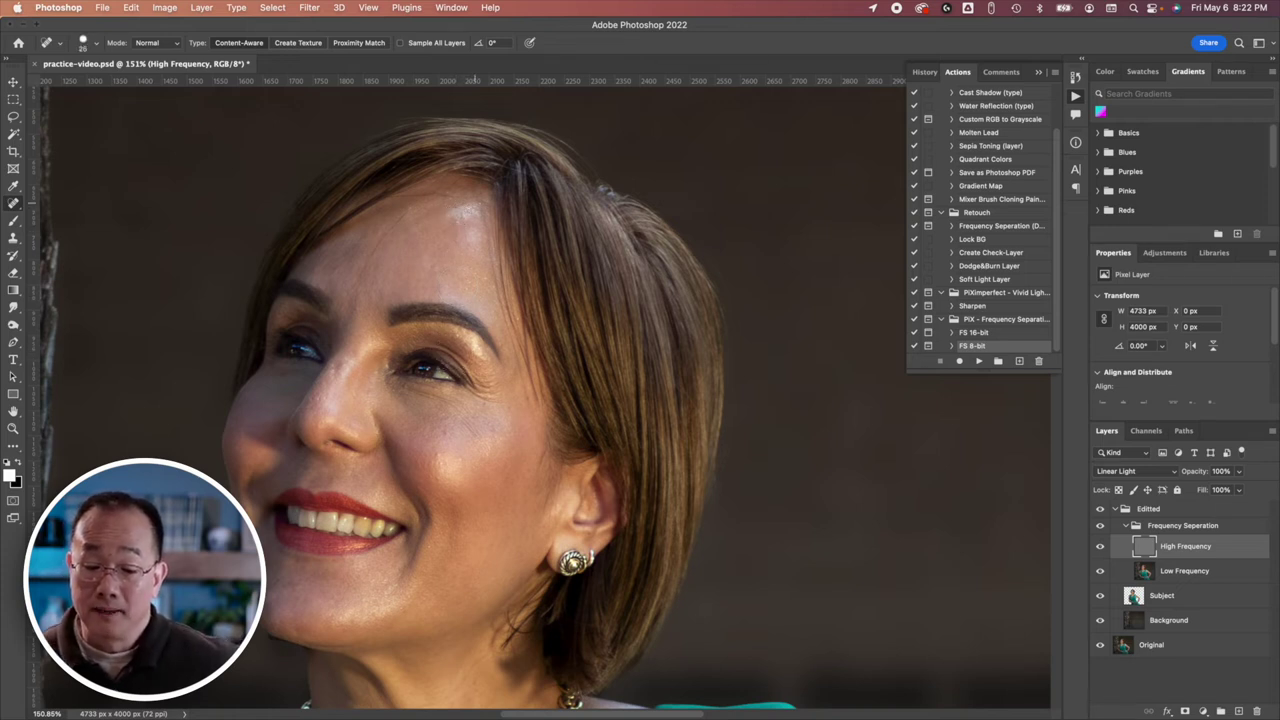
pyautogui.click(458, 221)
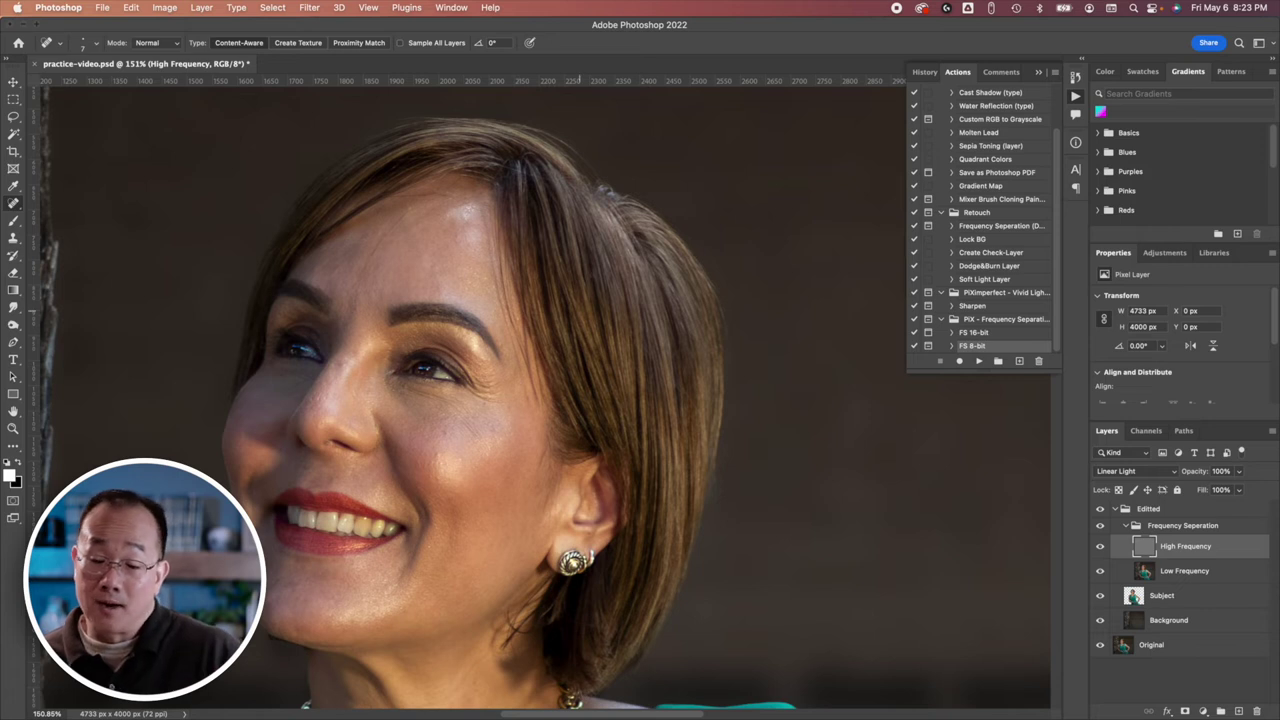
pyautogui.moveTo(358, 282); pyautogui.dragTo(414, 204)
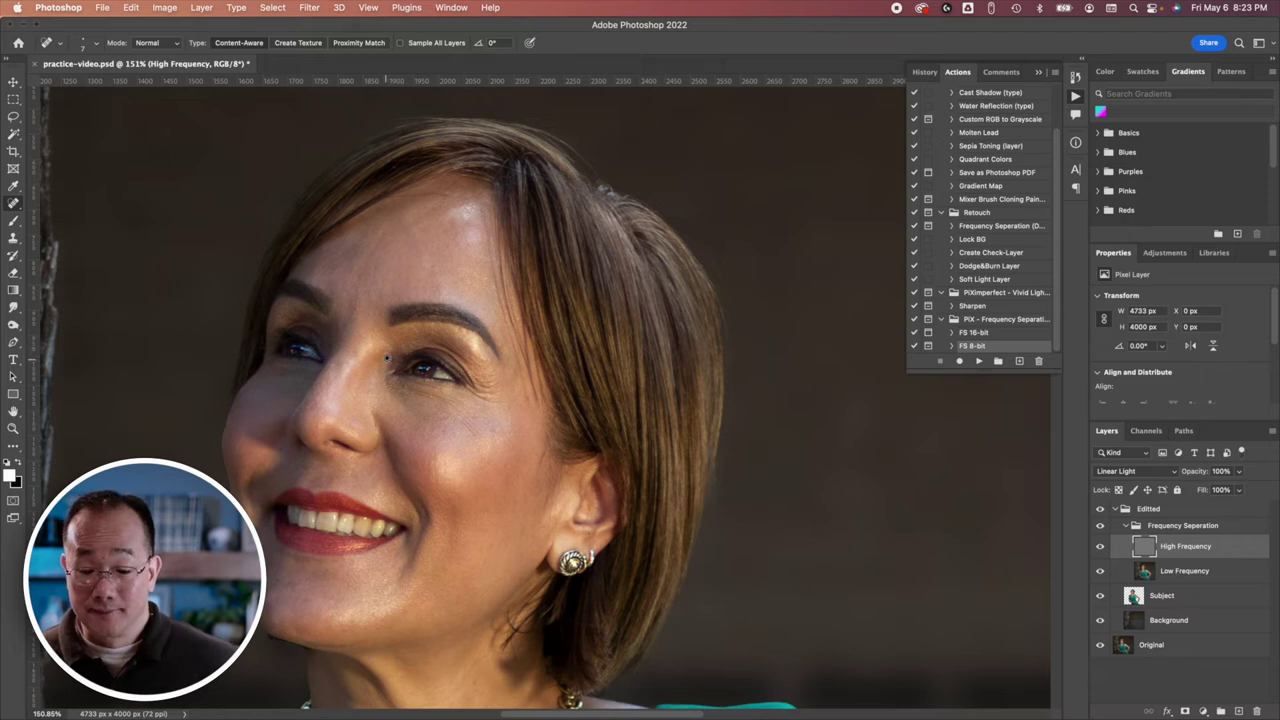
pyautogui.click(482, 363)
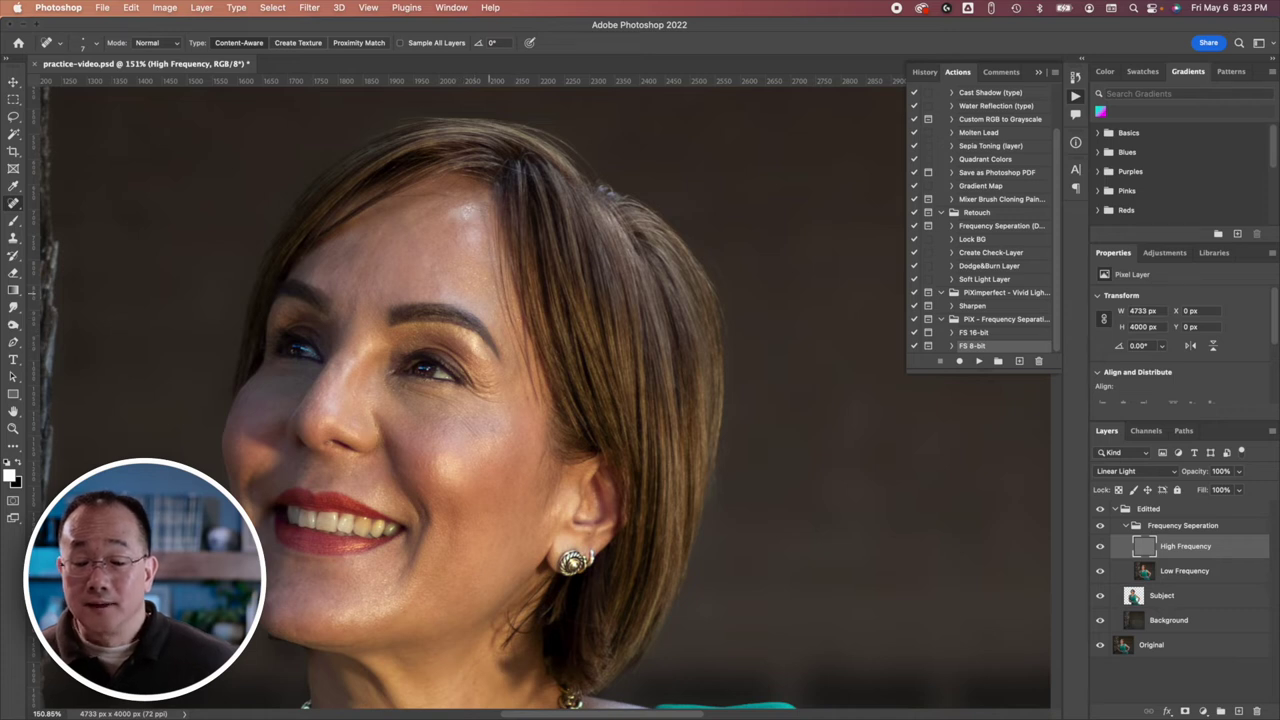
pyautogui.click(467, 209)
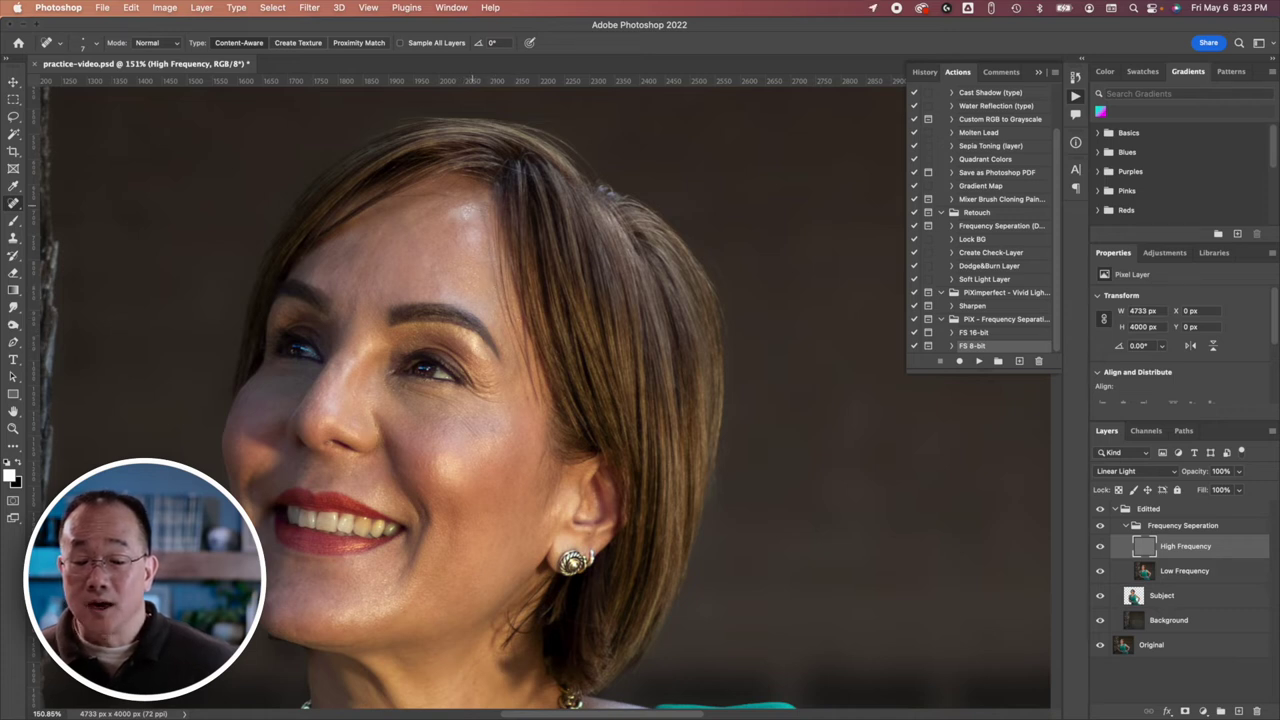
pyautogui.click(464, 210)
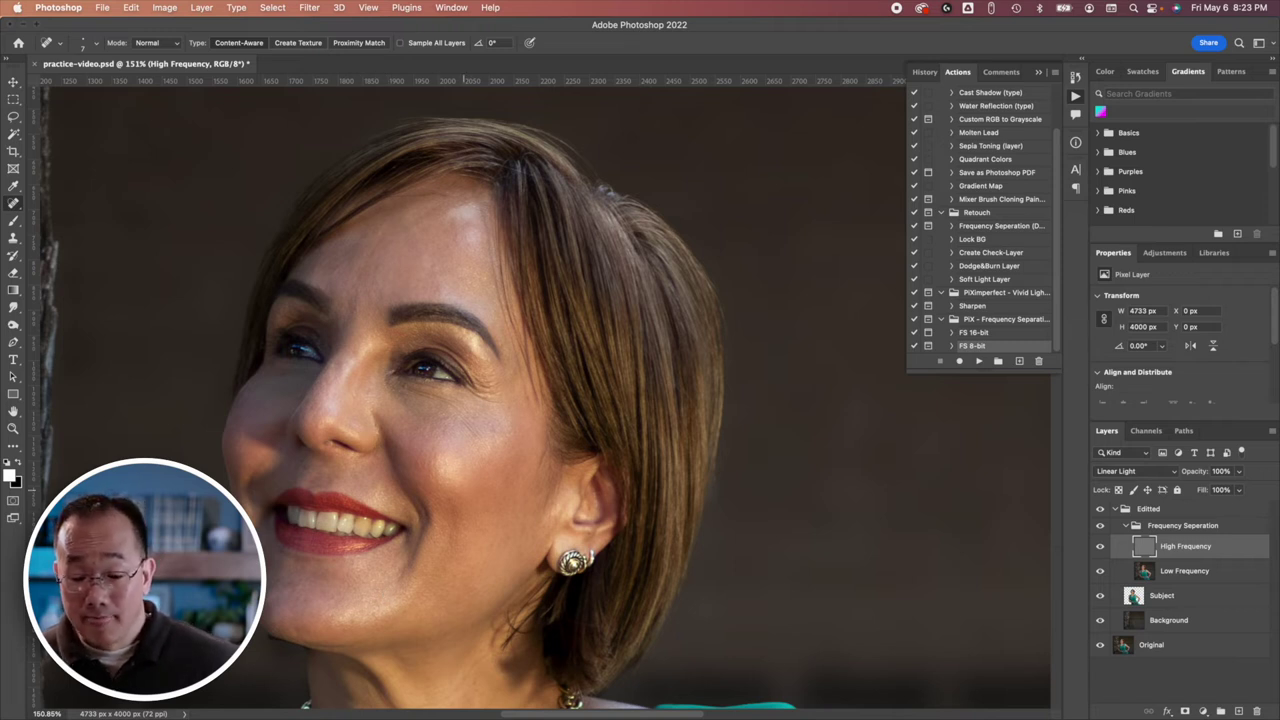
# Step: Heal spots near the nose, on the forehead and below the eye
pyautogui.scroll(4, 440, 553)
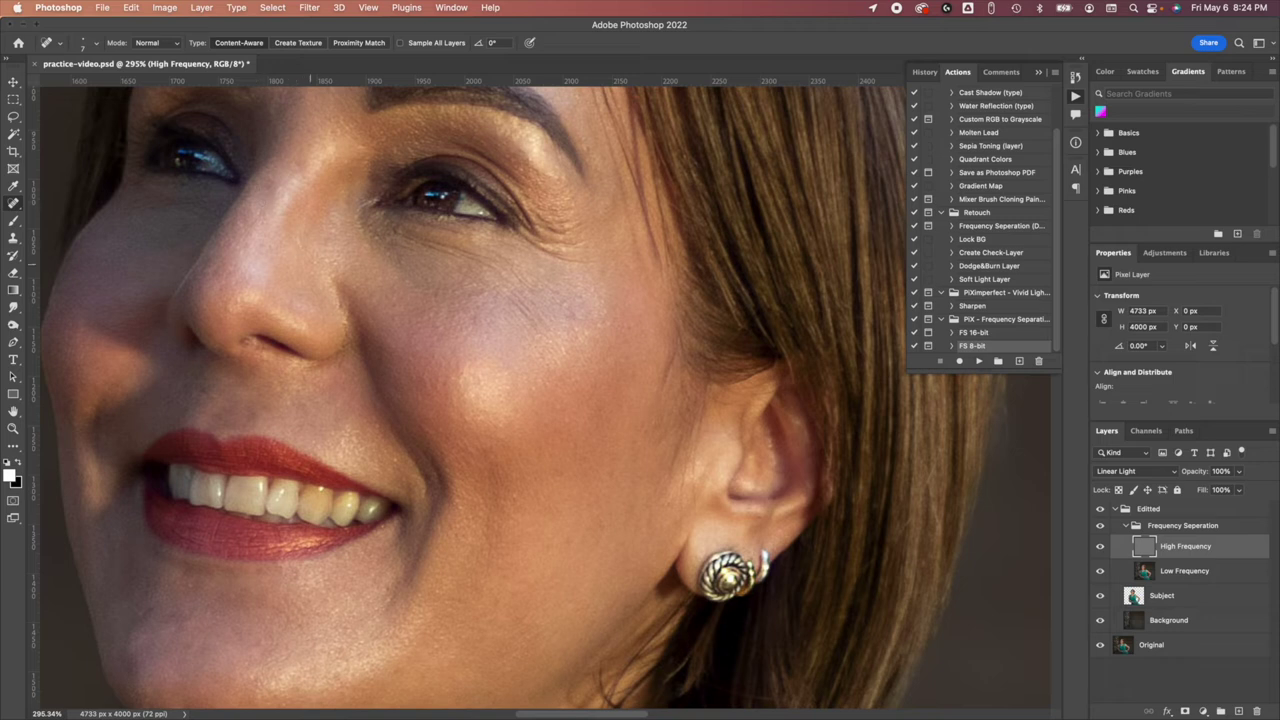
pyautogui.click(334, 266)
pyautogui.click(530, 161)
pyautogui.click(441, 219)
# Step: Clean up spots on the upper teeth and blemishes along the lower lip
pyautogui.click(285, 541)
pyautogui.click(207, 488)
pyautogui.click(185, 479)
pyautogui.moveTo(264, 547); pyautogui.dragTo(284, 547)
pyautogui.click(289, 552)
# Step: Toggle the retouching on and off to compare before and after, ending on Low Frequency
pyautogui.scroll(-12, 504, 551)
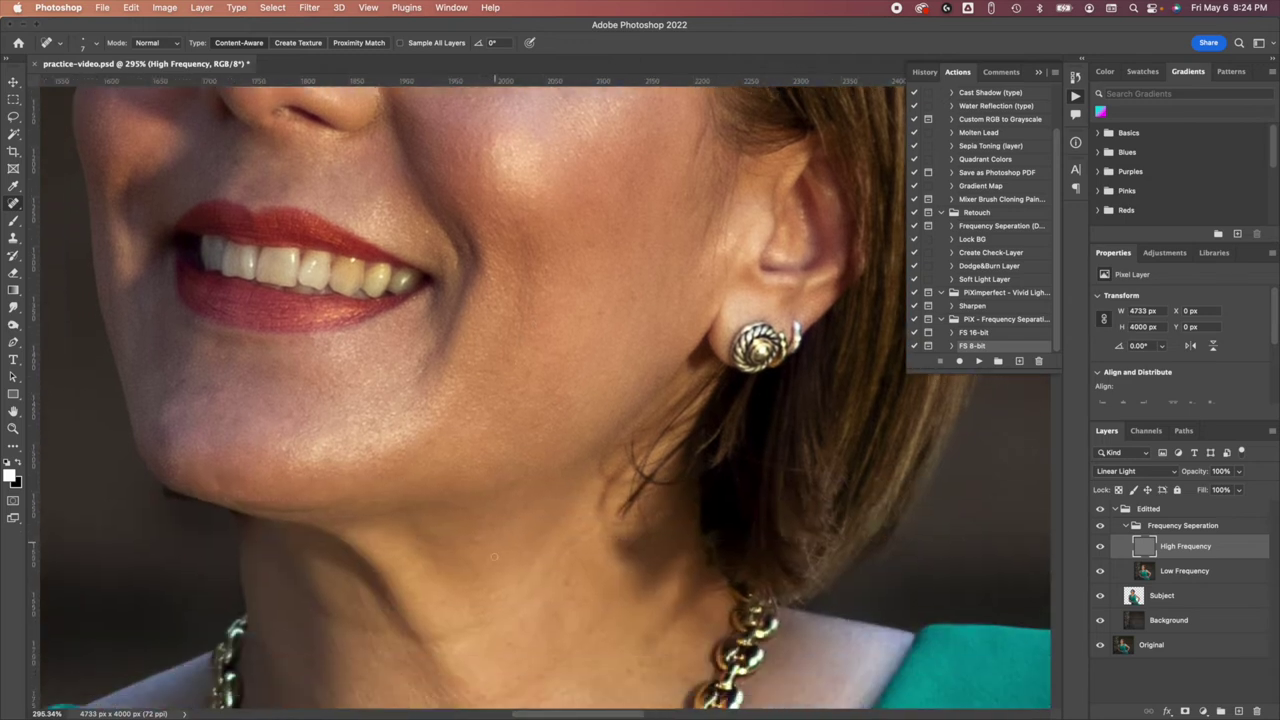
pyautogui.scroll(-15, 504, 551)
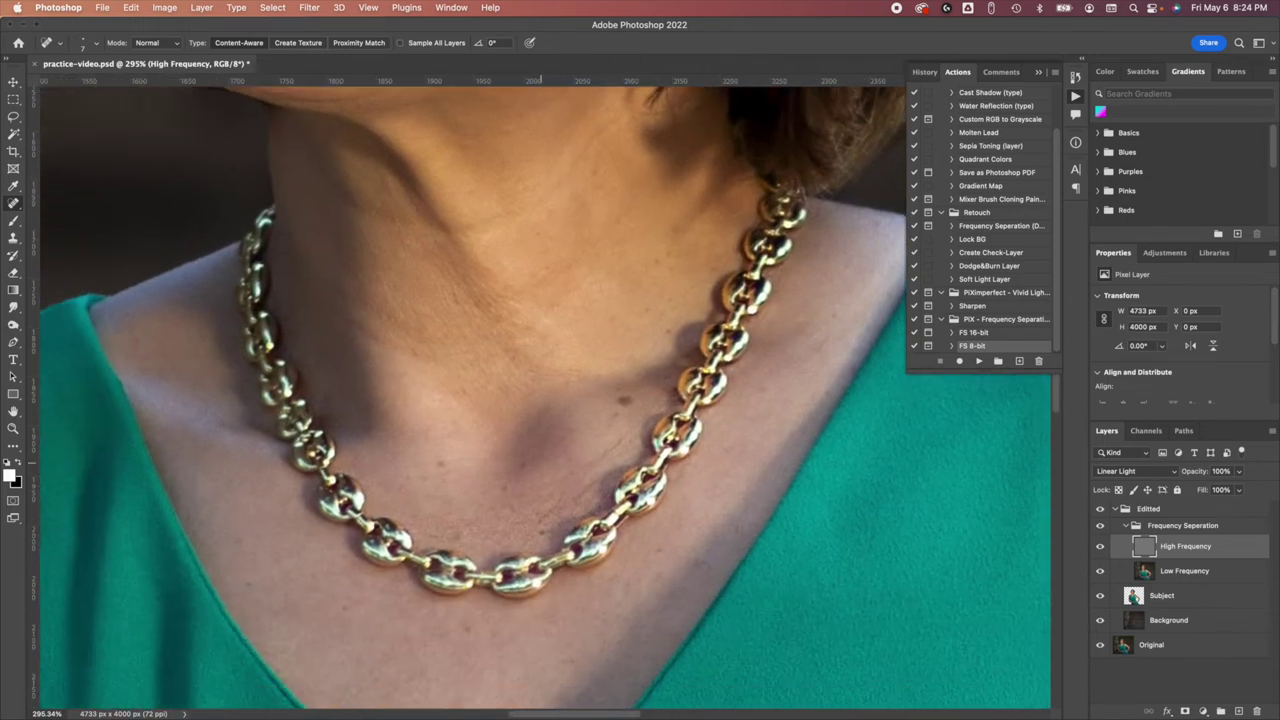
pyautogui.scroll(15, 504, 551)
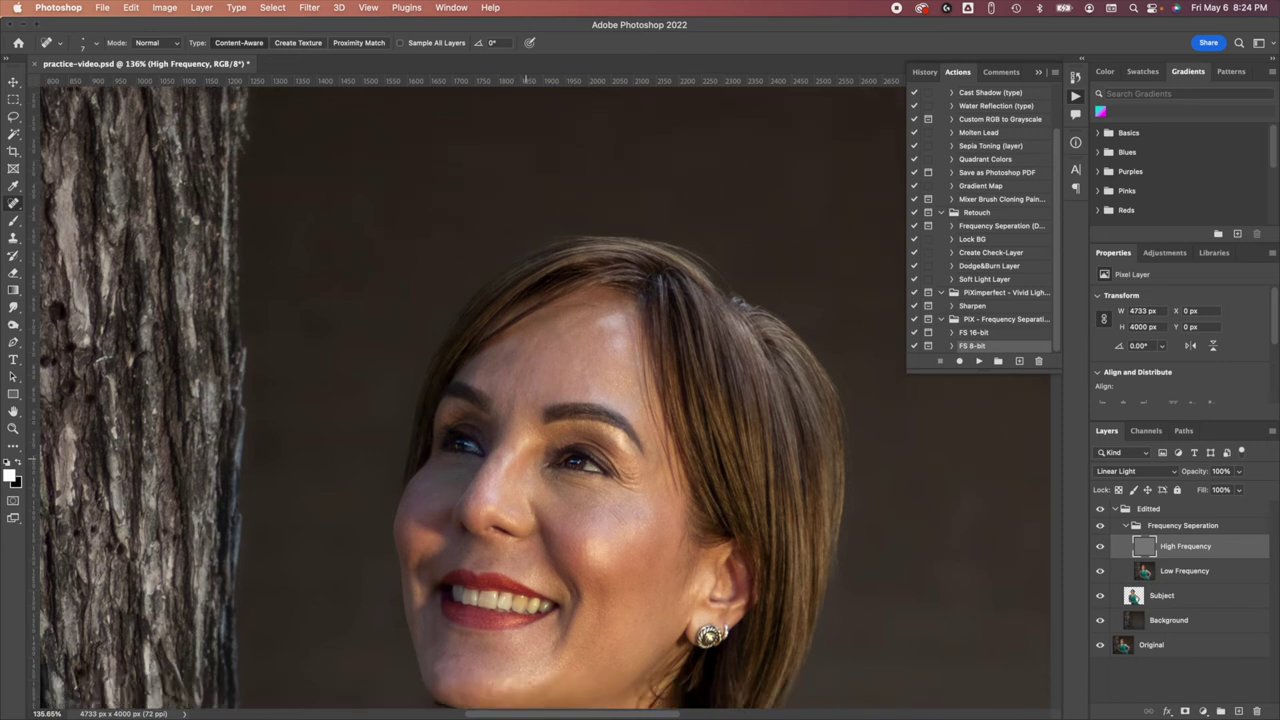
pyautogui.scroll(5, 545, 393)
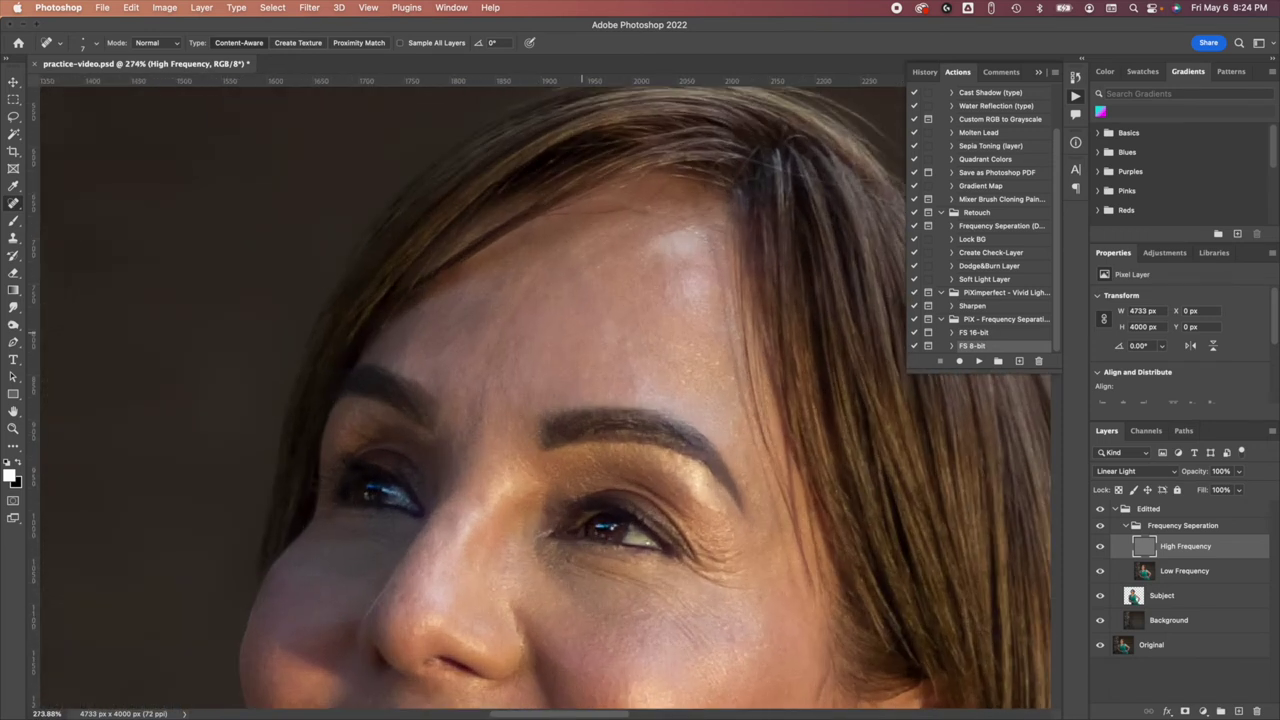
pyautogui.scroll(-8, 549, 394)
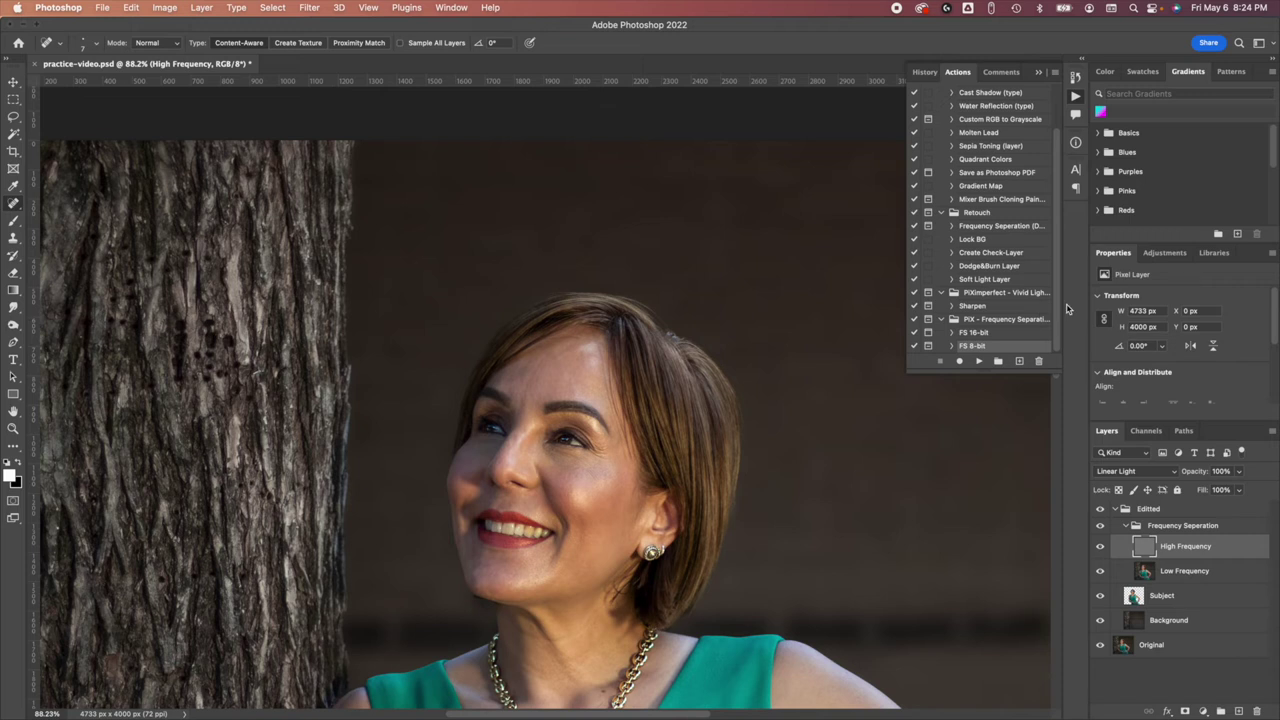
pyautogui.click(1101, 509)
pyautogui.click(1101, 509)
pyautogui.click(1101, 509)
pyautogui.click(1101, 509)
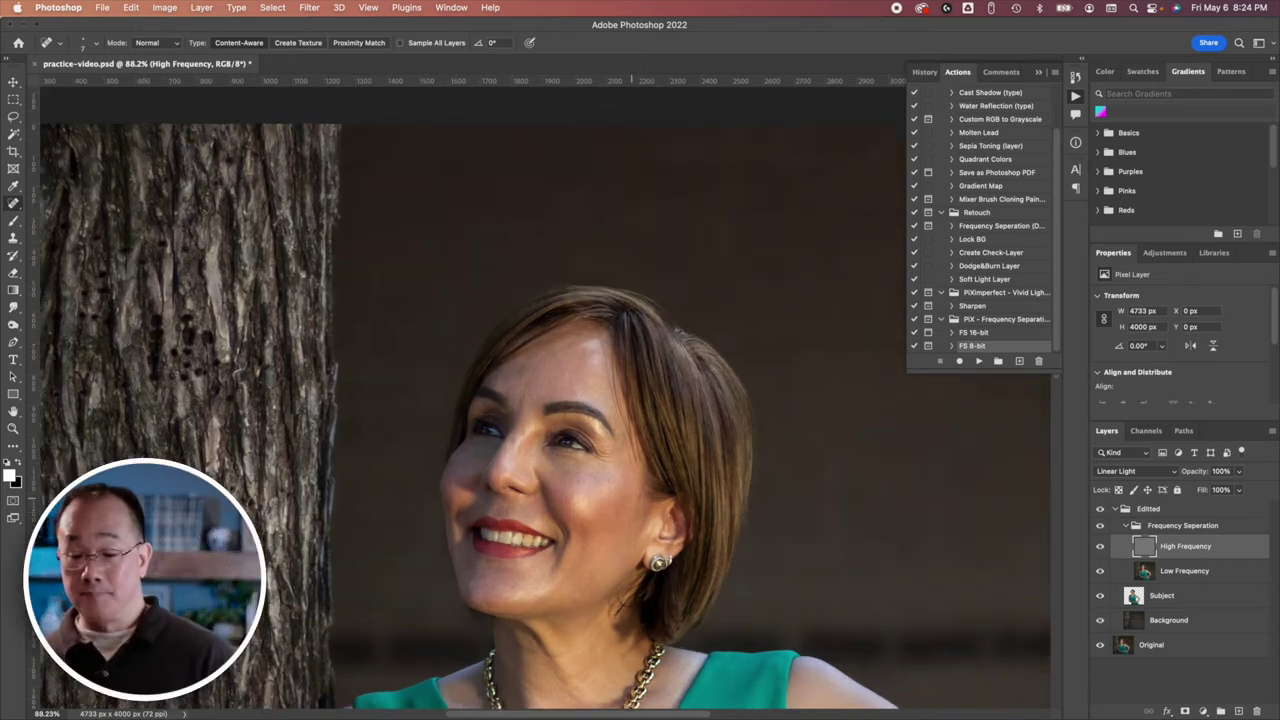
pyautogui.scroll(8, 652, 560)
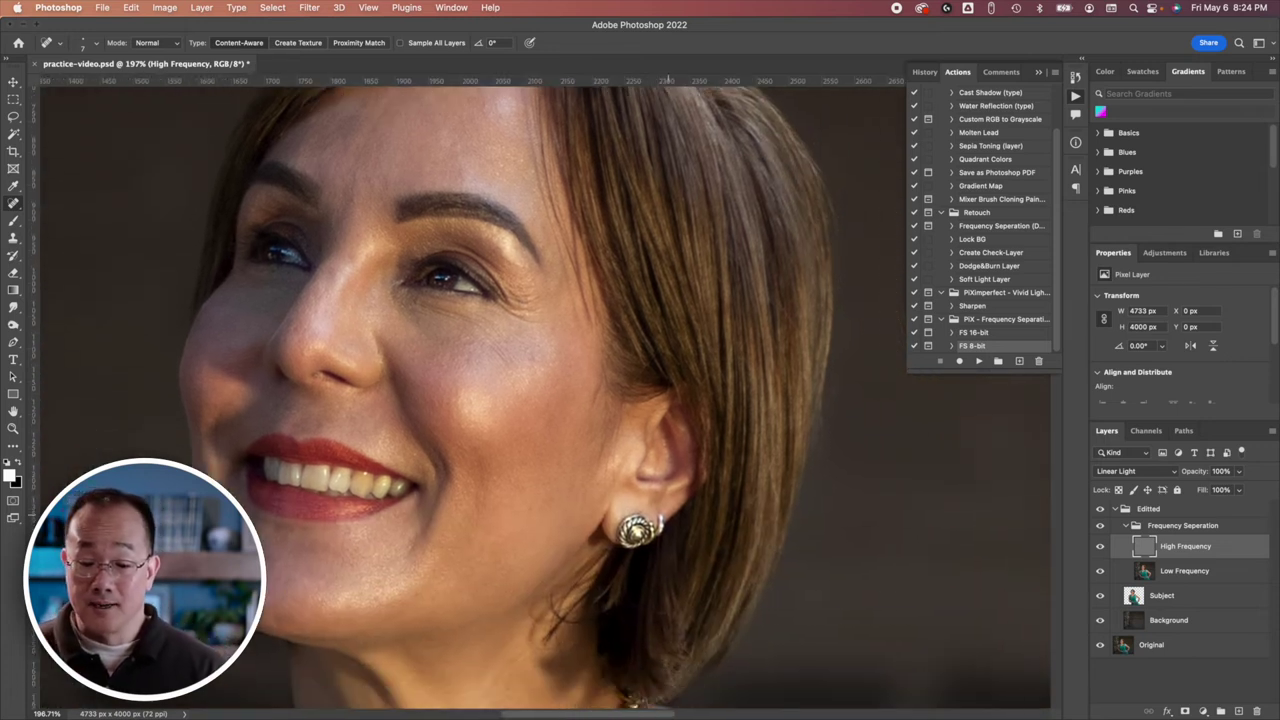
pyautogui.click(1236, 578)
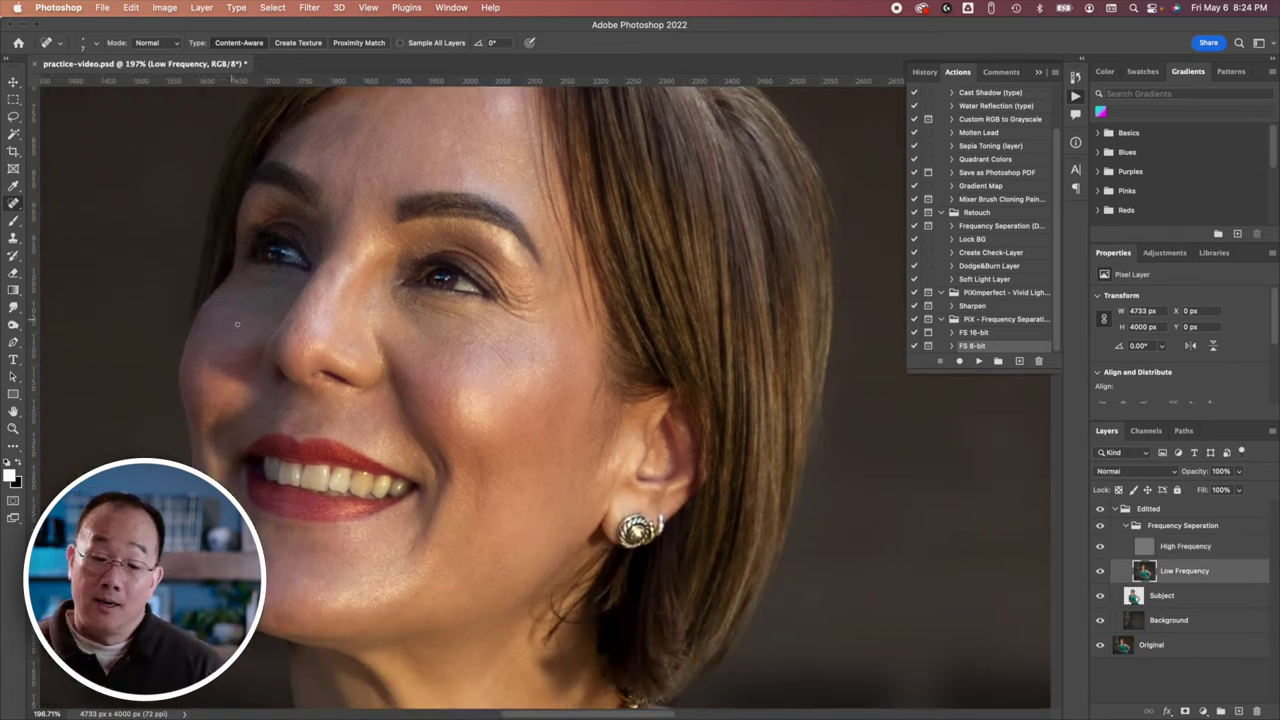
# Step: Choose the Lasso tool and set a radius in Filter > Blur > Gaussian Blur
pyautogui.click(15, 120)
pyautogui.click(311, 8)
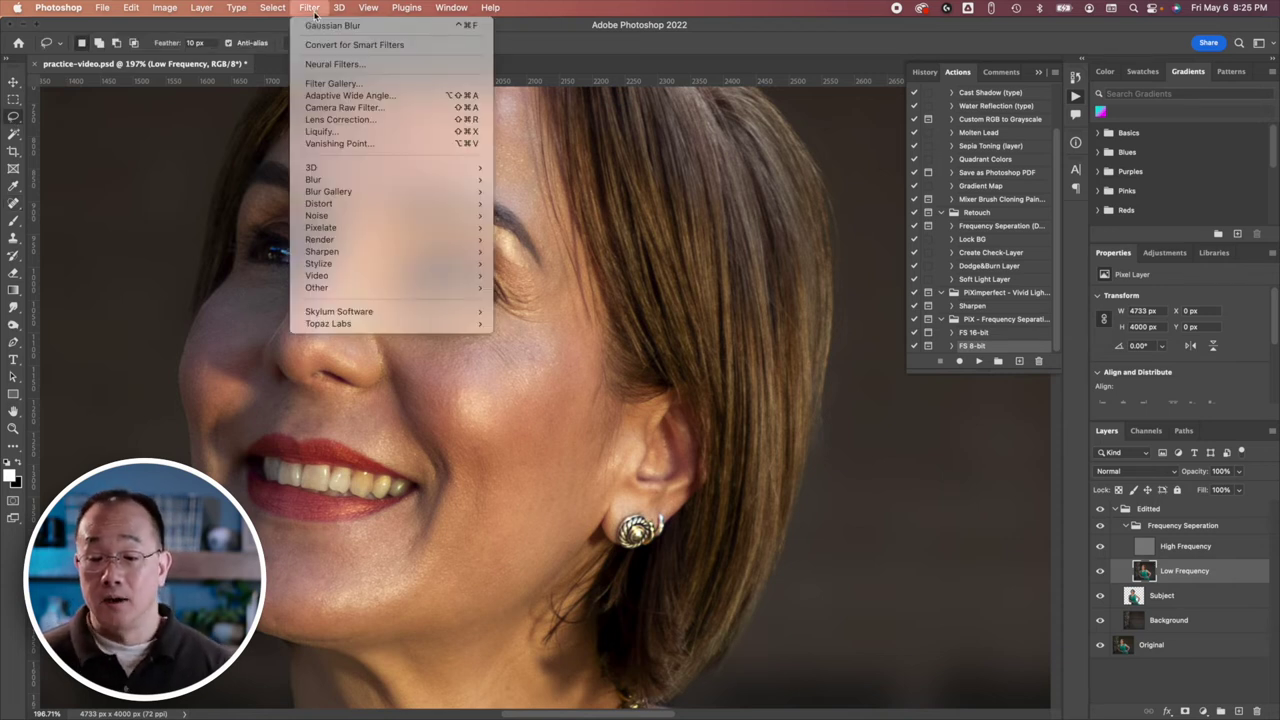
pyautogui.moveTo(488, 181)
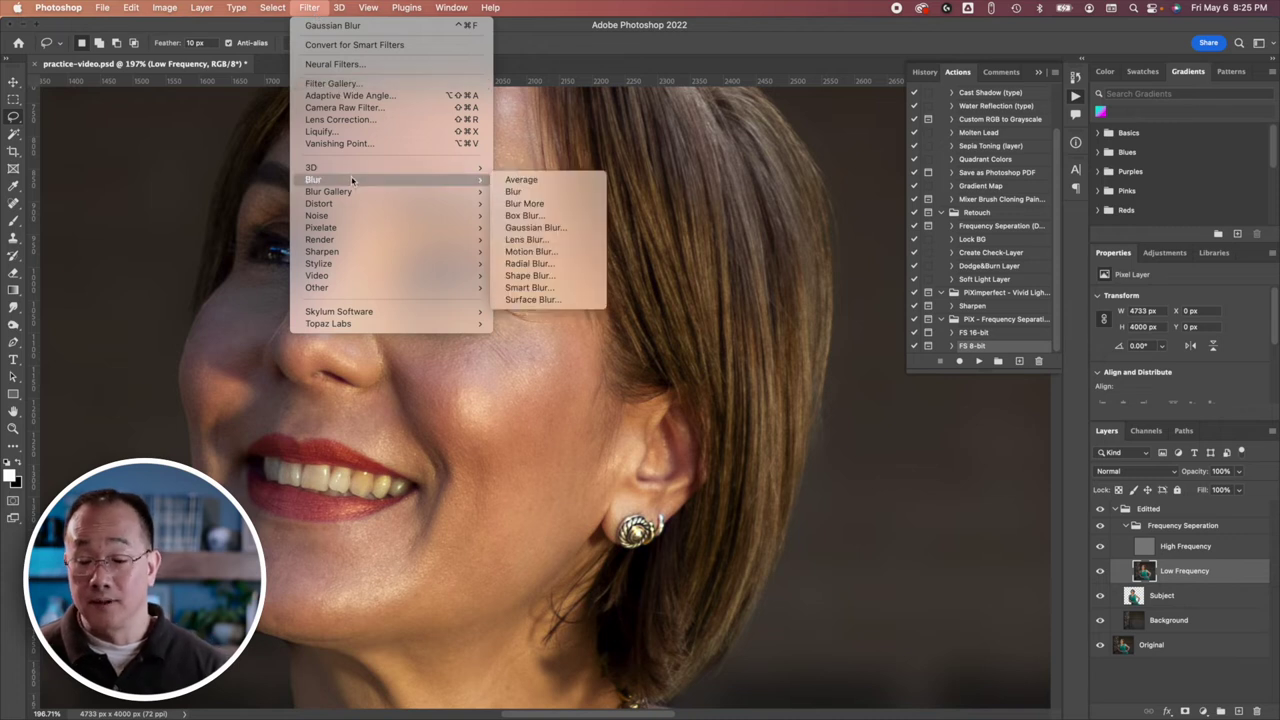
pyautogui.click(545, 233)
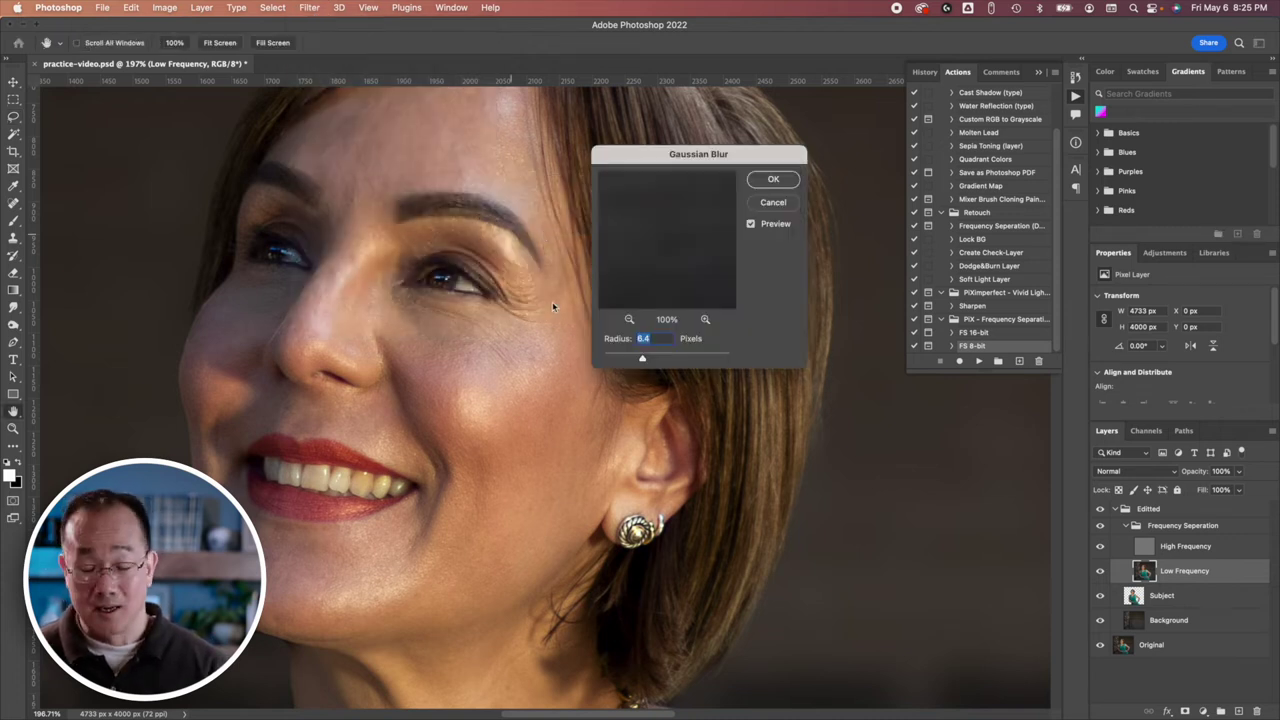
pyautogui.write('8')
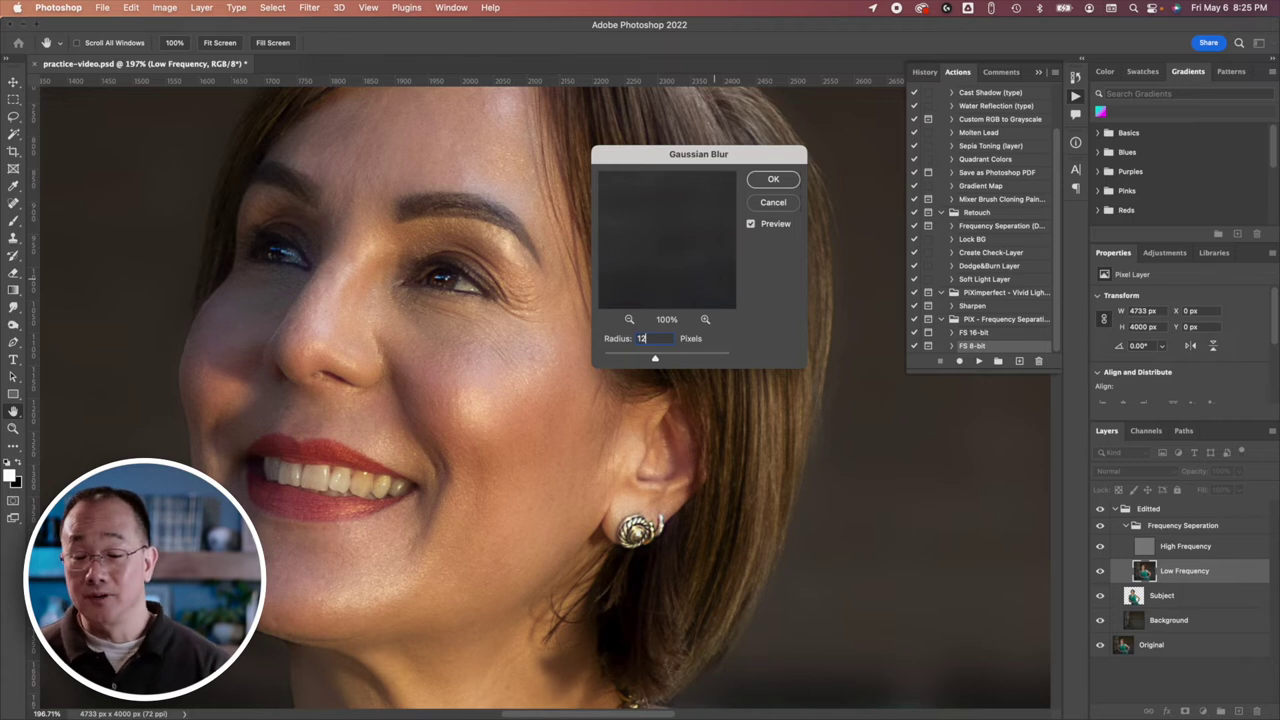
pyautogui.press('Return')
# Step: Lasso the cheek beside the nose, apply the 12 px Gaussian Blur, and deselect
pyautogui.press('l')
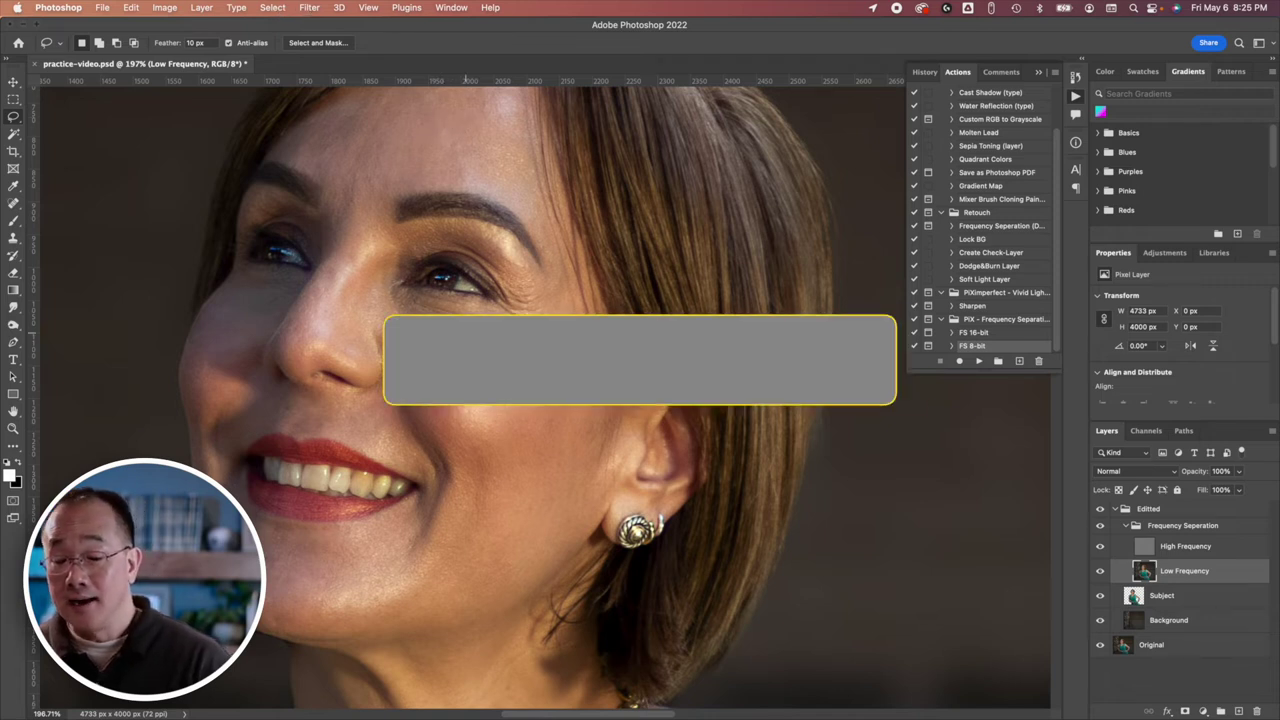
pyautogui.moveTo(445, 430); pyautogui.dragTo(518, 418)
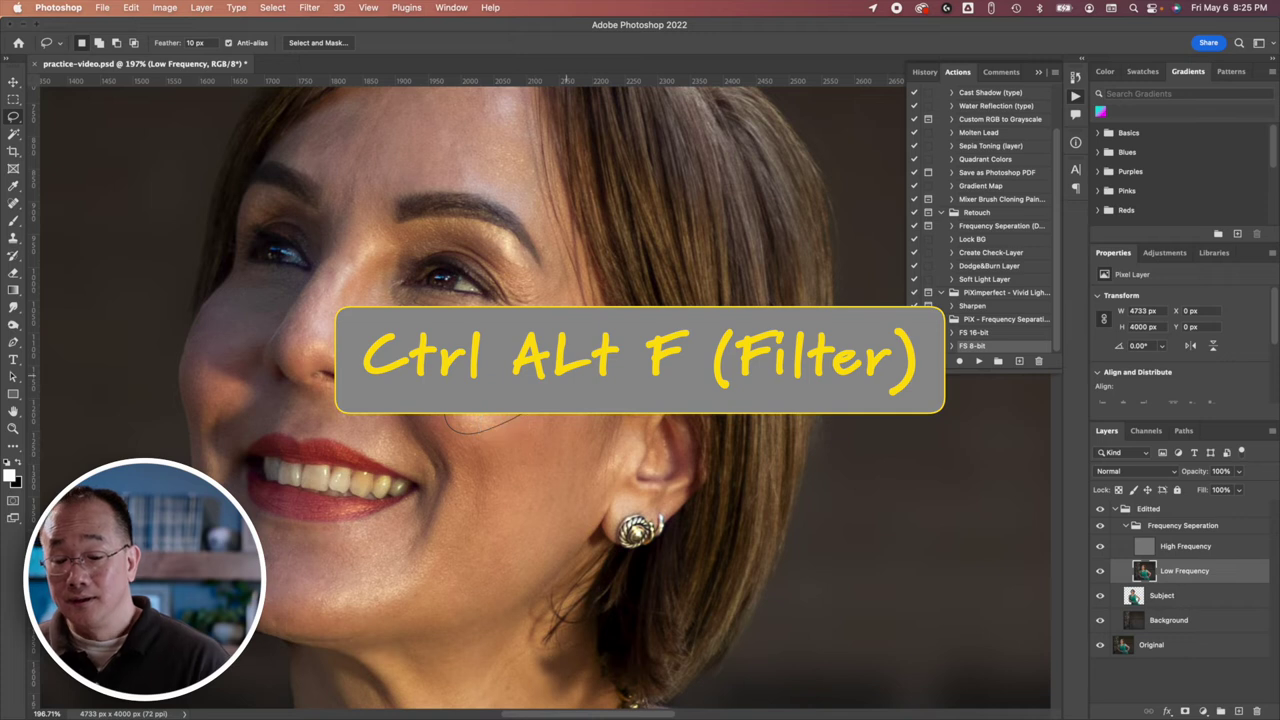
pyautogui.click(310, 7)
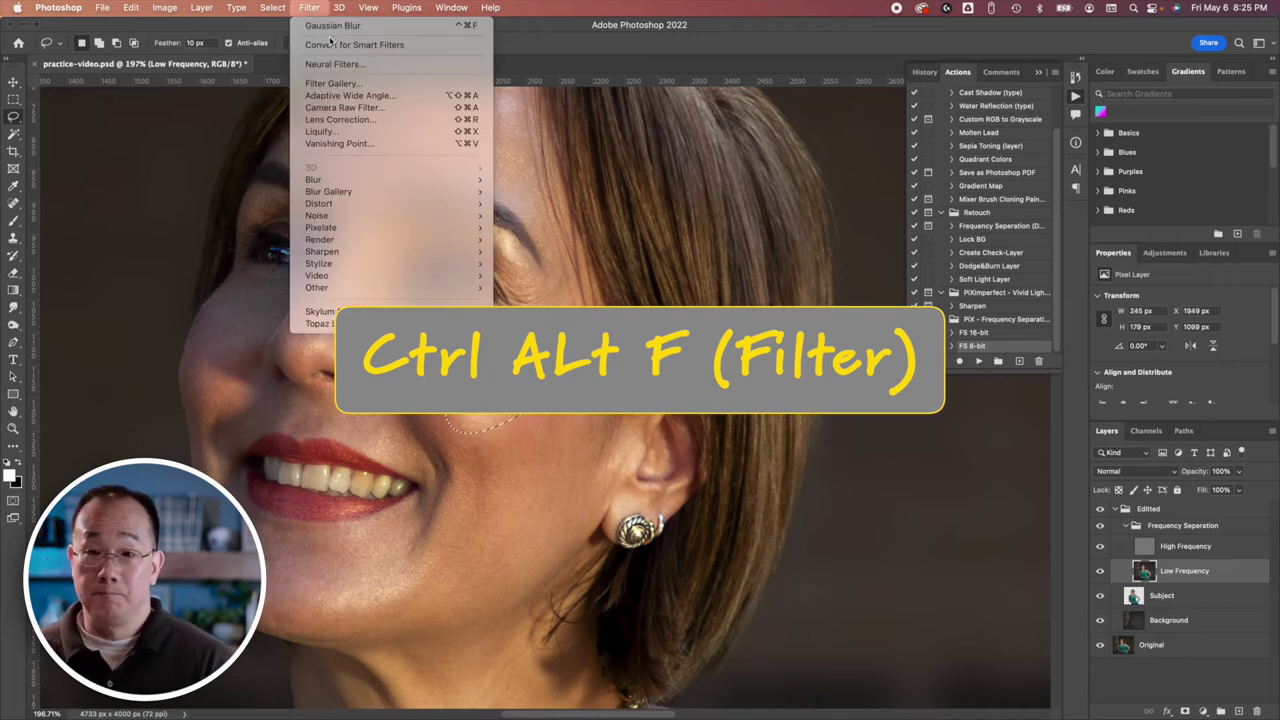
pyautogui.moveTo(464, 180)
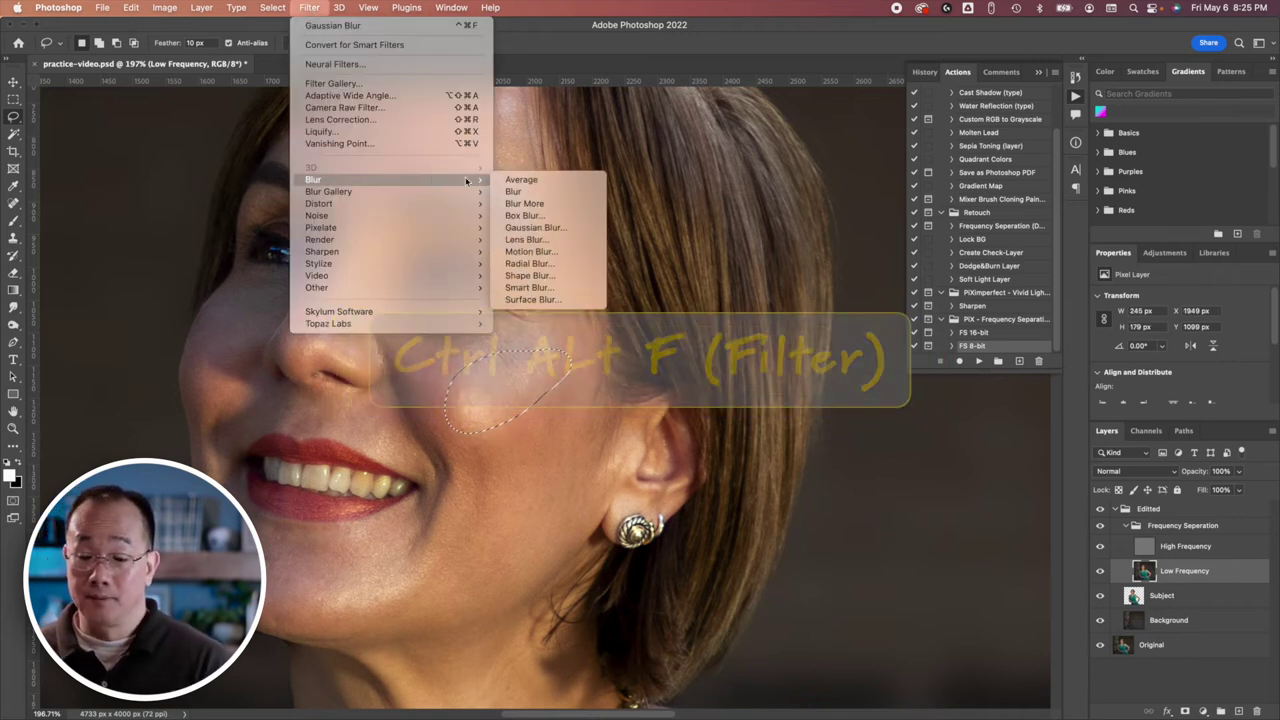
pyautogui.click(565, 228)
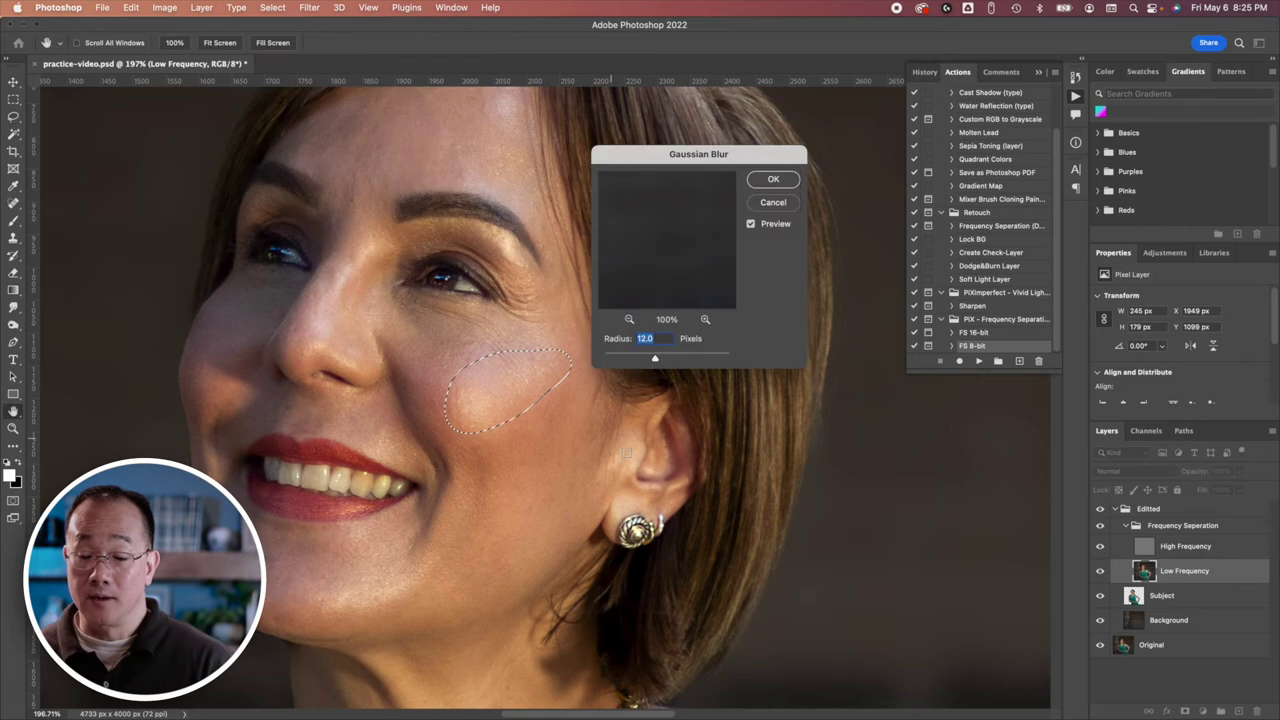
pyautogui.click(776, 181)
pyautogui.press('super+d')
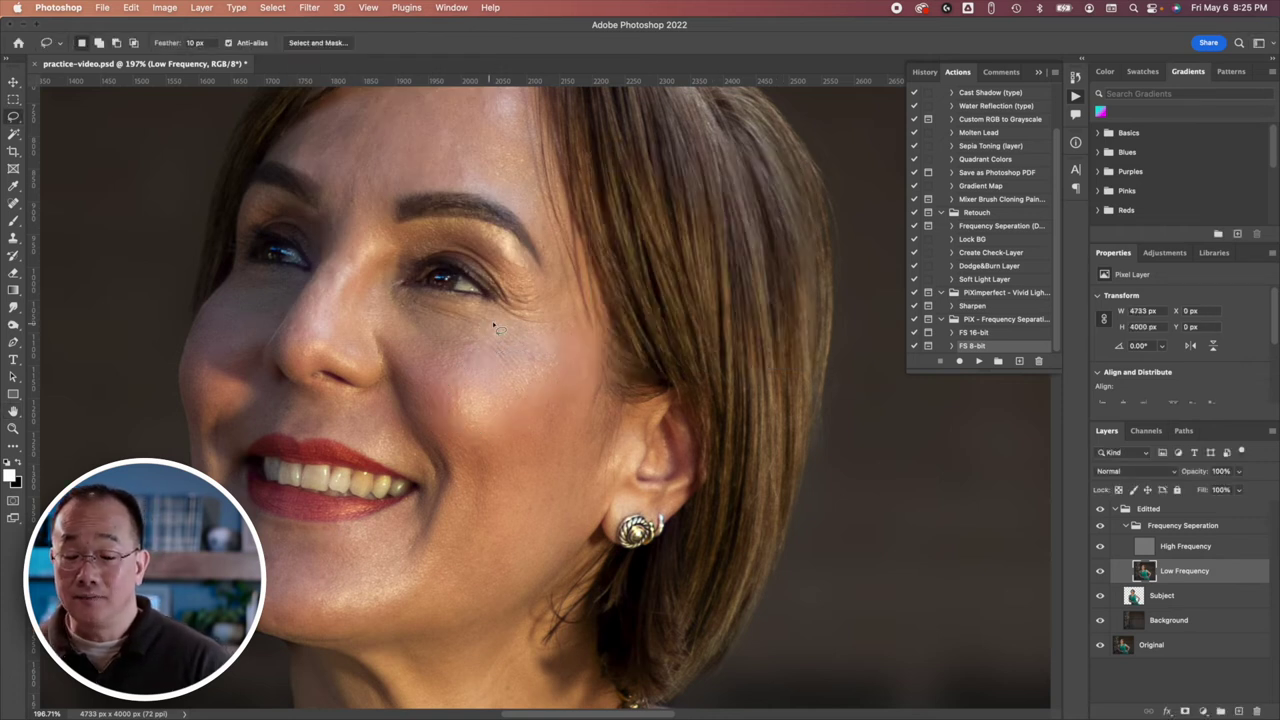
# Step: Lasso the nose side, forehead and brow, reapplying the blur to each patch
pyautogui.moveTo(347, 263)
pyautogui.mouseDown()
pyautogui.moveTo(315, 318)
pyautogui.moveTo(330, 331)
pyautogui.moveTo(380, 245)
pyautogui.mouseUp()
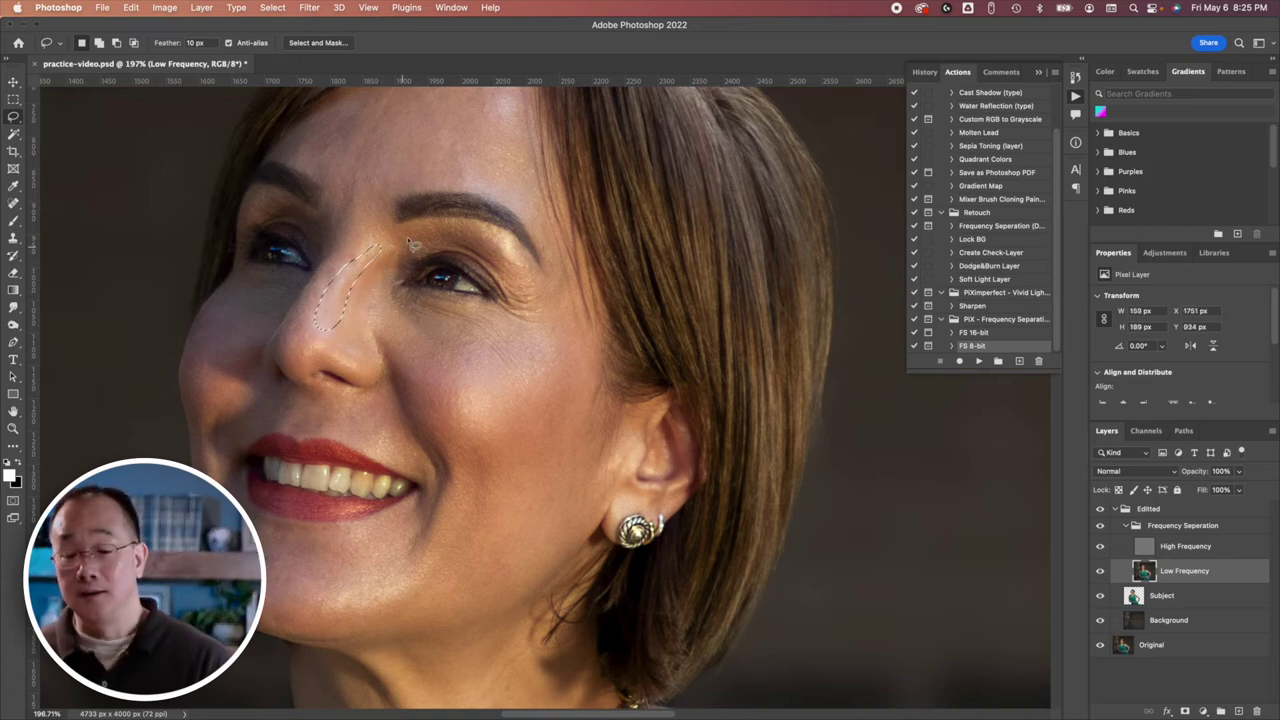
pyautogui.moveTo(488, 172)
pyautogui.mouseDown()
pyautogui.moveTo(523, 158)
pyautogui.moveTo(511, 97)
pyautogui.moveTo(460, 114)
pyautogui.moveTo(458, 180)
pyautogui.mouseUp()
pyautogui.press('ctrl+super+f')
pyautogui.press('super+d')
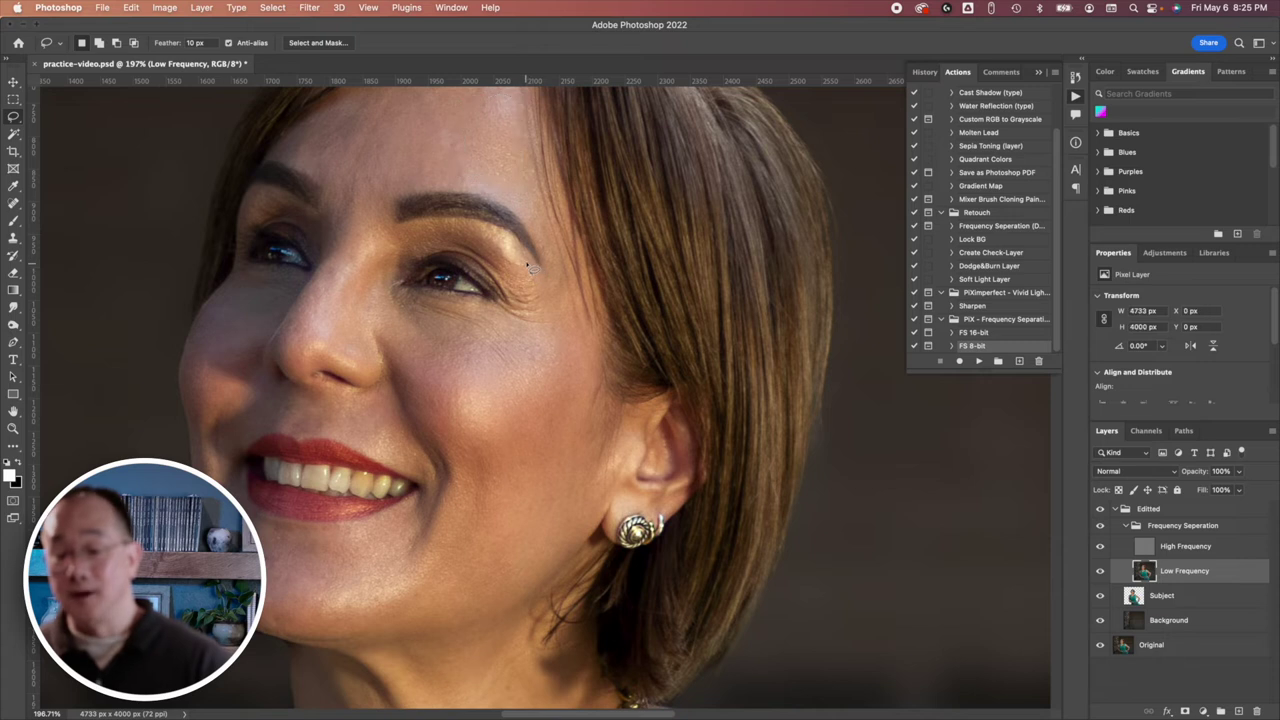
pyautogui.moveTo(508, 243)
pyautogui.mouseDown()
pyautogui.moveTo(440, 234)
pyautogui.moveTo(445, 224)
pyautogui.moveTo(505, 262)
pyautogui.moveTo(548, 316)
pyautogui.moveTo(568, 318)
pyautogui.mouseUp()
pyautogui.press('ctrl+super+f')
pyautogui.press('super+d')
# Step: Smooth the crow's feet and the cheek beside the smile, and outline the chin
pyautogui.moveTo(560, 283)
pyautogui.mouseDown()
pyautogui.moveTo(533, 305)
pyautogui.moveTo(568, 358)
pyautogui.moveTo(558, 282)
pyautogui.mouseUp()
pyautogui.press('ctrl+super+f')
pyautogui.press('super+d')
pyautogui.moveTo(497, 423)
pyautogui.mouseDown()
pyautogui.moveTo(470, 432)
pyautogui.moveTo(468, 478)
pyautogui.moveTo(497, 425)
pyautogui.mouseUp()
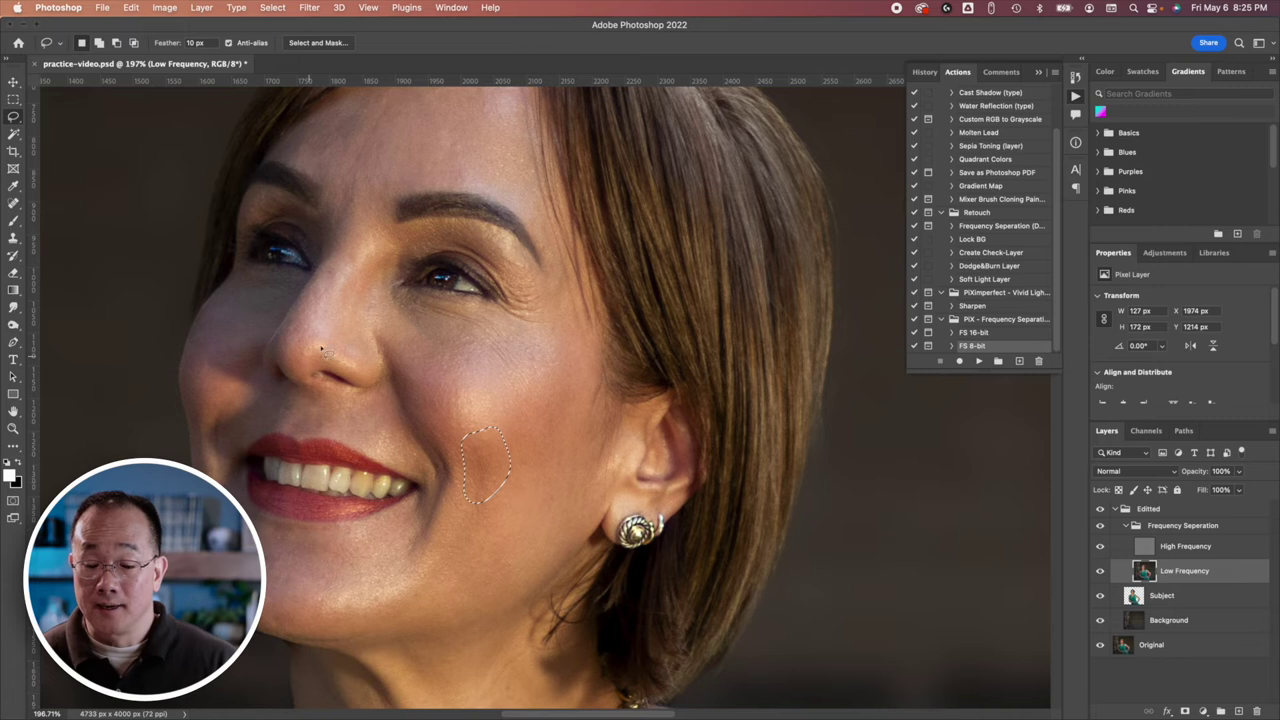
pyautogui.press('ctrl+super+f')
pyautogui.press('super+d')
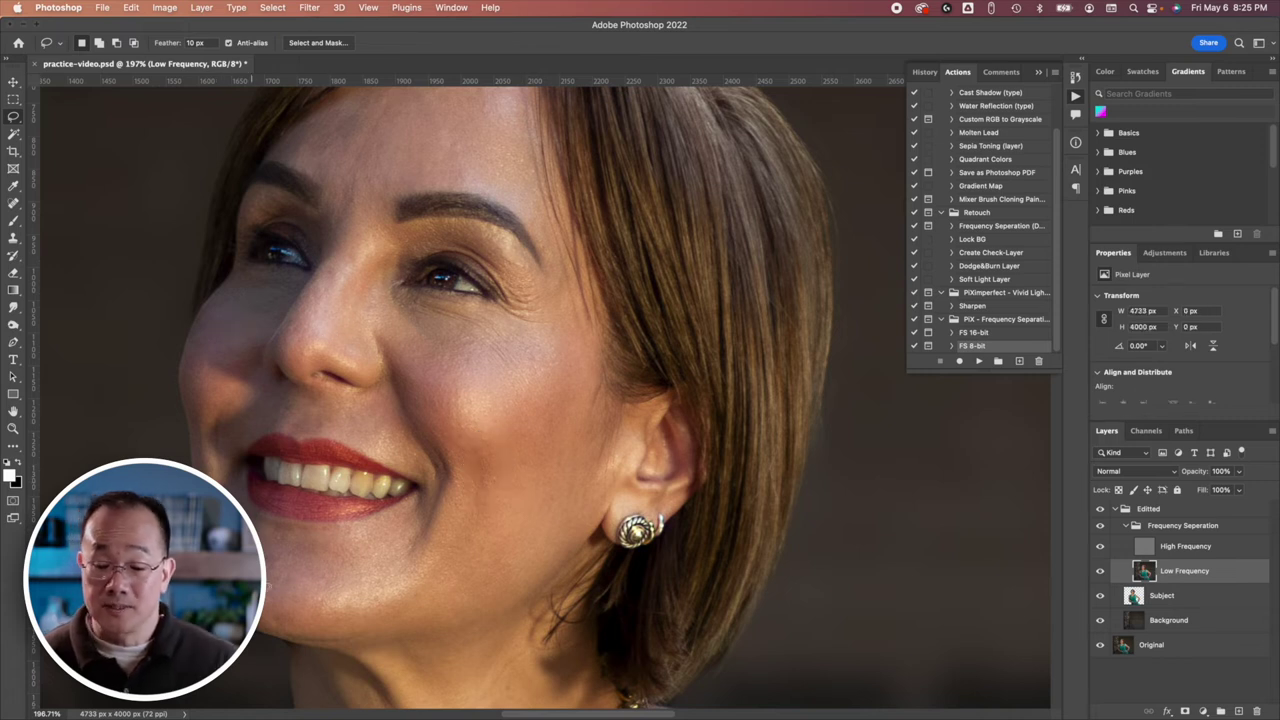
pyautogui.moveTo(381, 567)
pyautogui.mouseDown()
pyautogui.moveTo(325, 586)
pyautogui.moveTo(312, 615)
pyautogui.moveTo(378, 614)
pyautogui.moveTo(422, 595)
pyautogui.moveTo(450, 559)
pyautogui.moveTo(438, 536)
pyautogui.moveTo(403, 548)
pyautogui.moveTo(402, 525)
pyautogui.moveTo(361, 525)
pyautogui.moveTo(368, 567)
pyautogui.mouseUp()
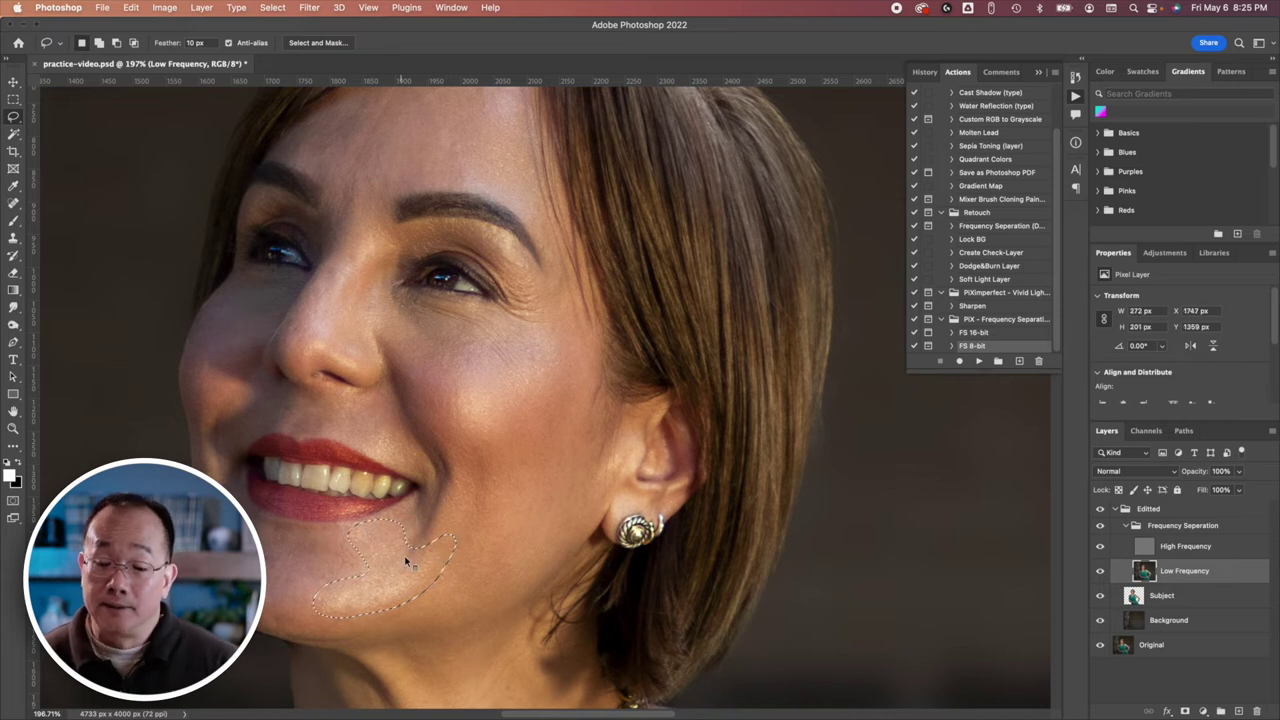
pyautogui.press('super+d')
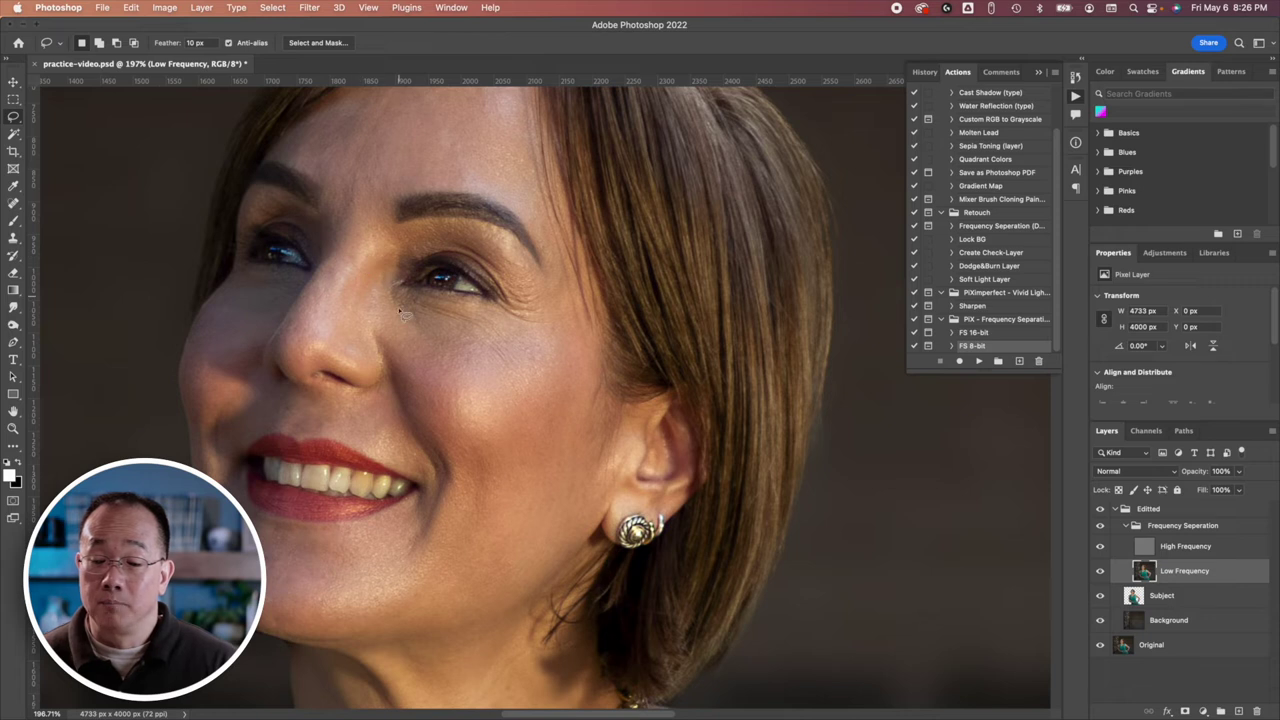
# Step: Outline the bright forehead patch, the cheek between smile and ear, and the neck
pyautogui.scroll(5, 452, 316)
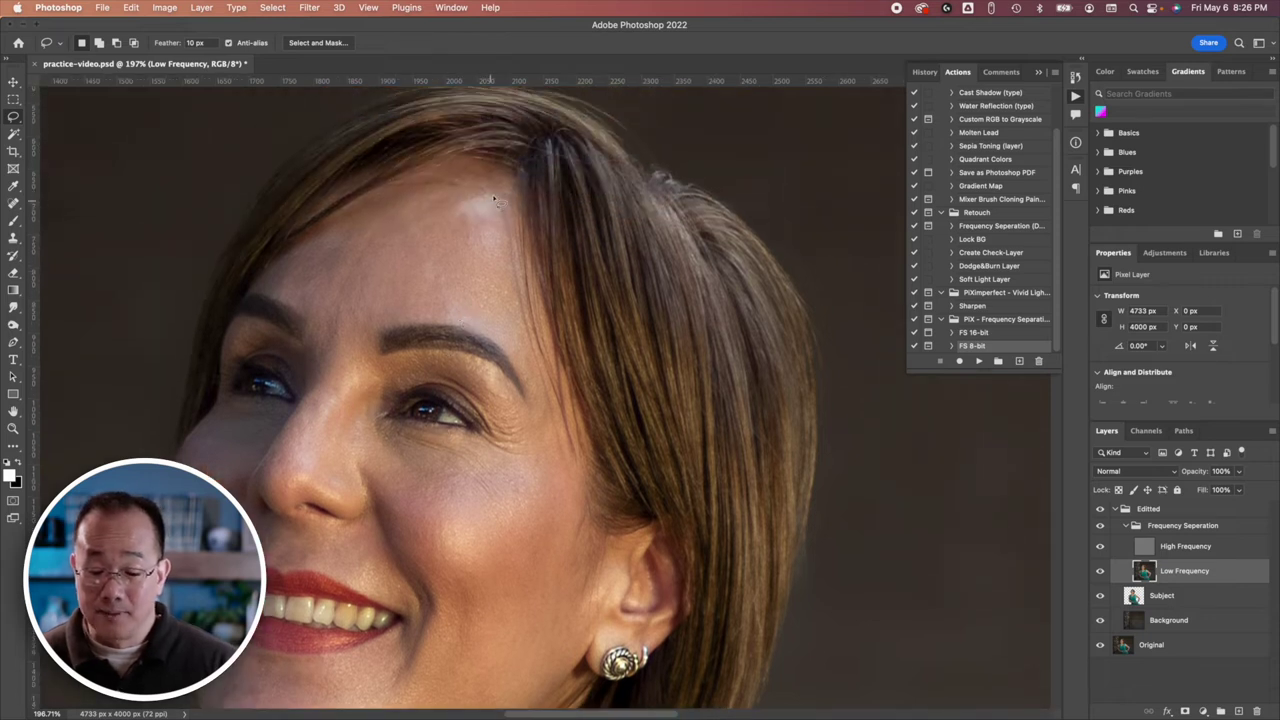
pyautogui.moveTo(487, 188)
pyautogui.mouseDown()
pyautogui.moveTo(416, 215)
pyautogui.moveTo(442, 292)
pyautogui.moveTo(503, 318)
pyautogui.moveTo(498, 198)
pyautogui.mouseUp()
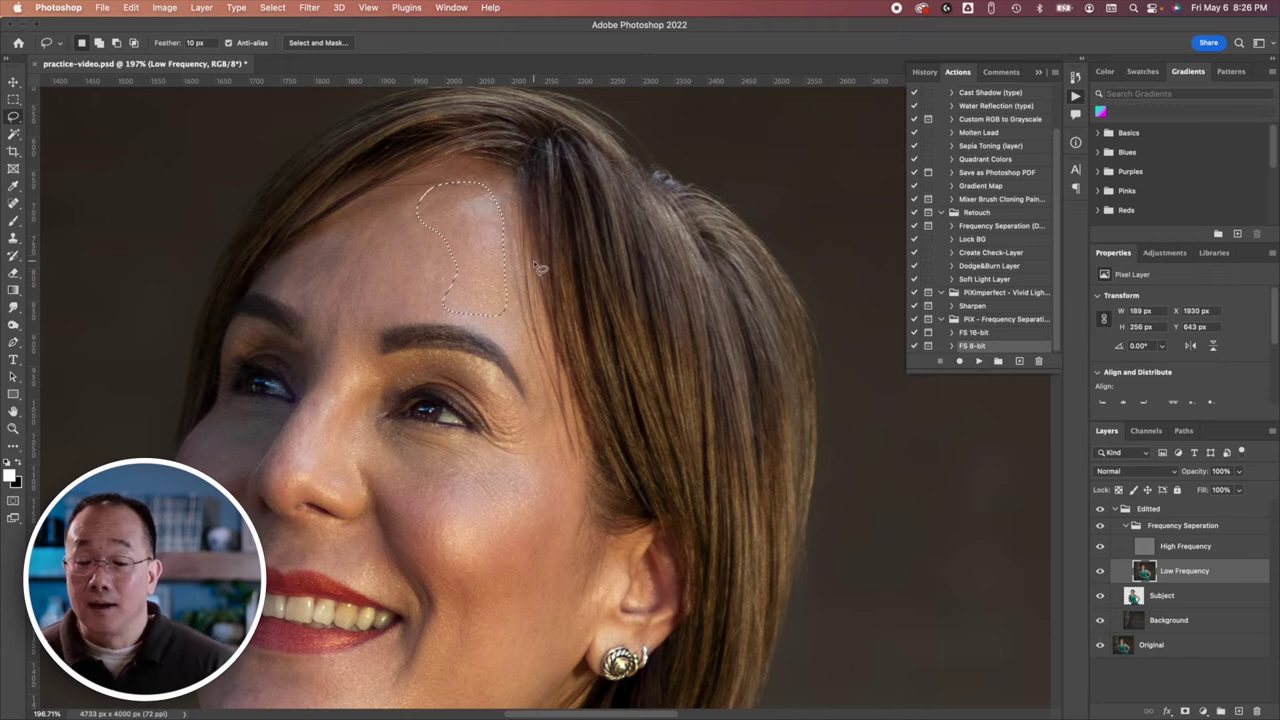
pyautogui.scroll(-5, 529, 268)
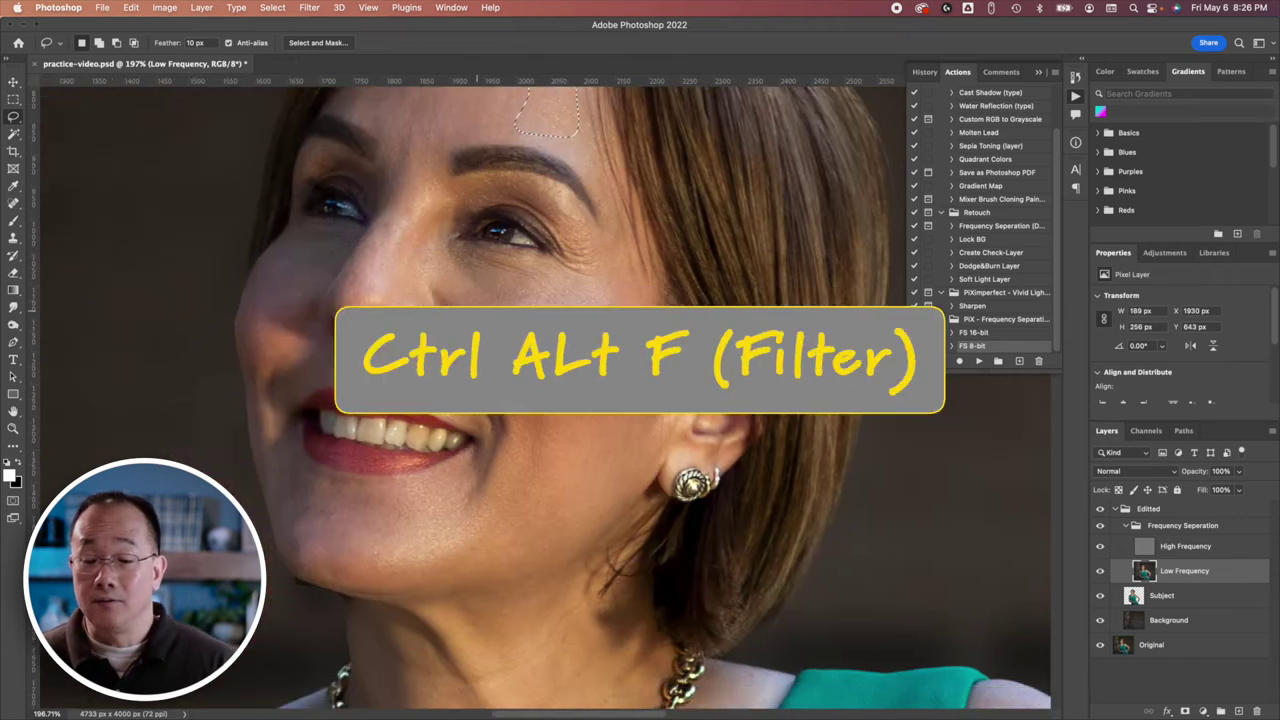
pyautogui.scroll(-2, 529, 268)
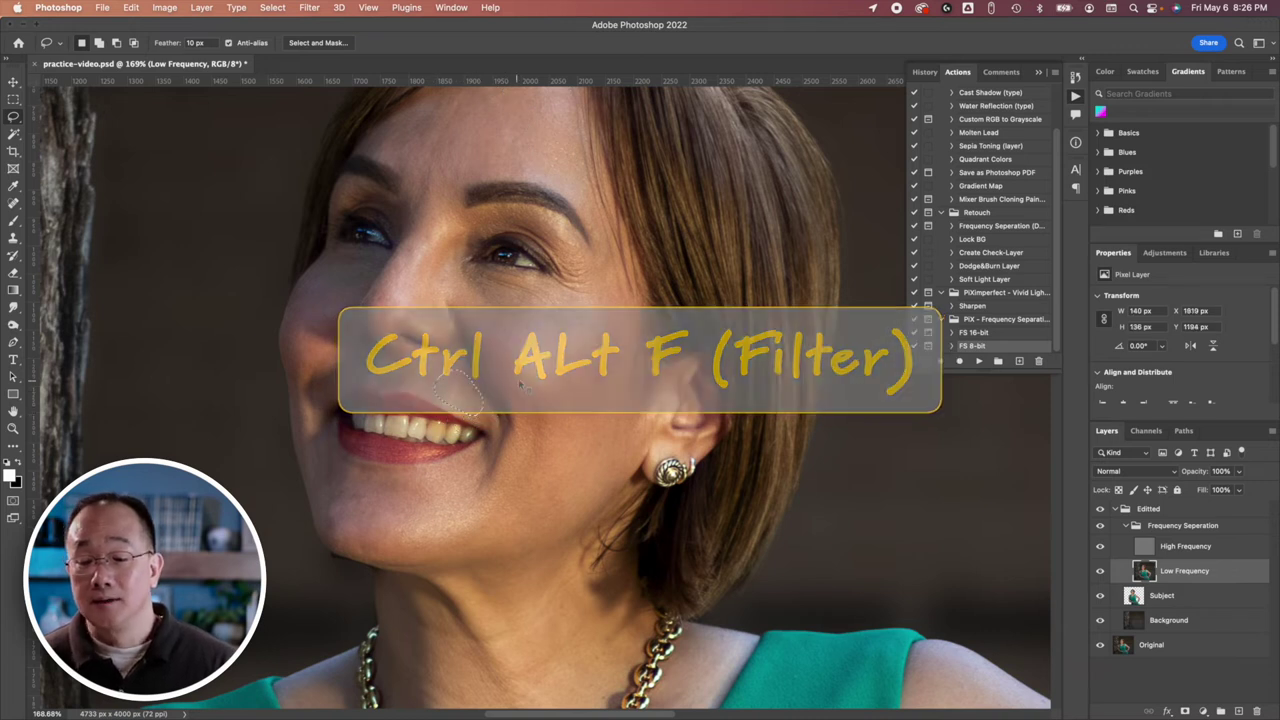
pyautogui.click(552, 383)
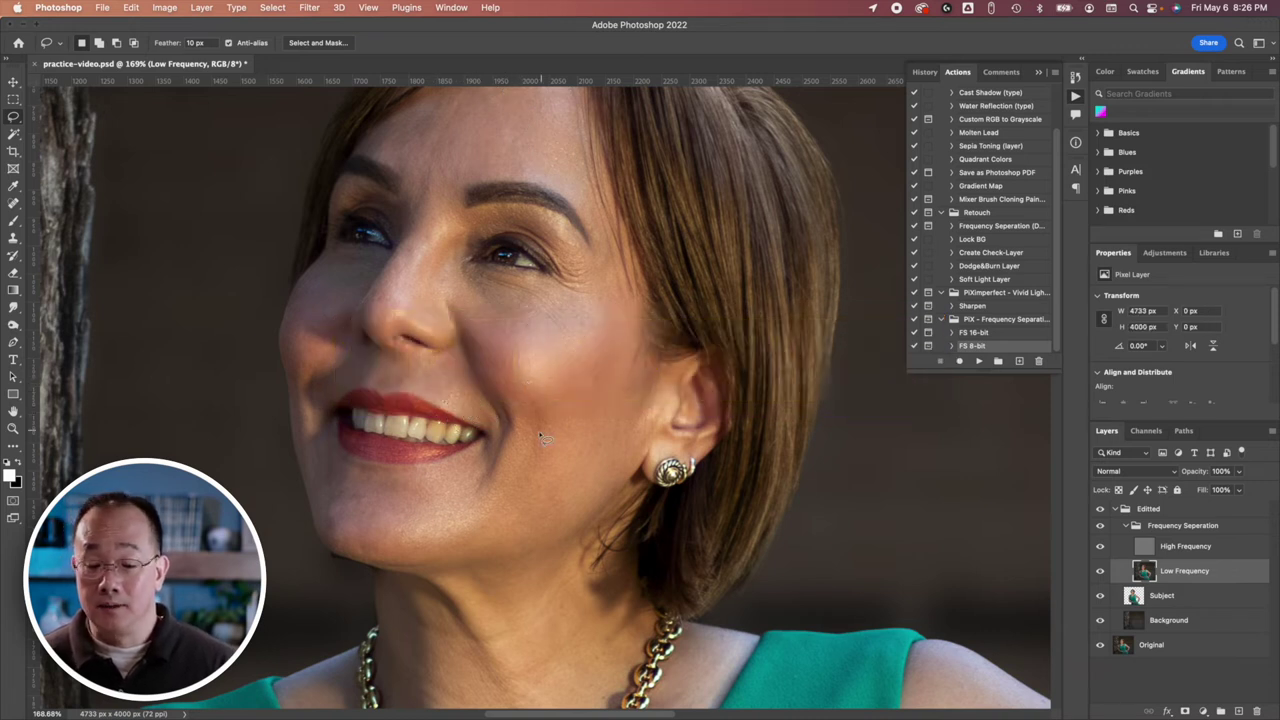
pyautogui.moveTo(530, 430)
pyautogui.mouseDown()
pyautogui.moveTo(515, 475)
pyautogui.moveTo(551, 455)
pyautogui.mouseUp()
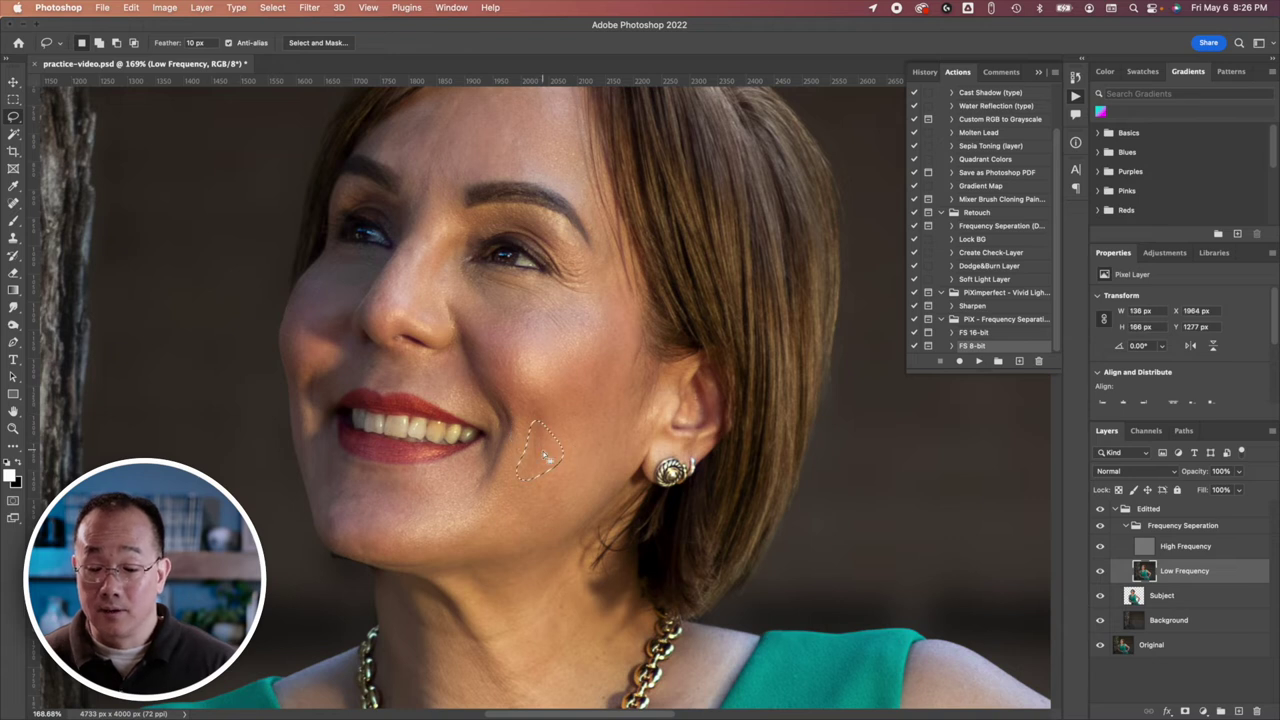
pyautogui.scroll(-4, 545, 457)
pyautogui.moveTo(422, 458)
pyautogui.mouseDown()
pyautogui.moveTo(418, 613)
pyautogui.moveTo(450, 650)
pyautogui.moveTo(491, 663)
pyautogui.moveTo(520, 652)
pyautogui.moveTo(498, 648)
pyautogui.moveTo(496, 623)
pyautogui.moveTo(541, 565)
pyautogui.mouseUp()
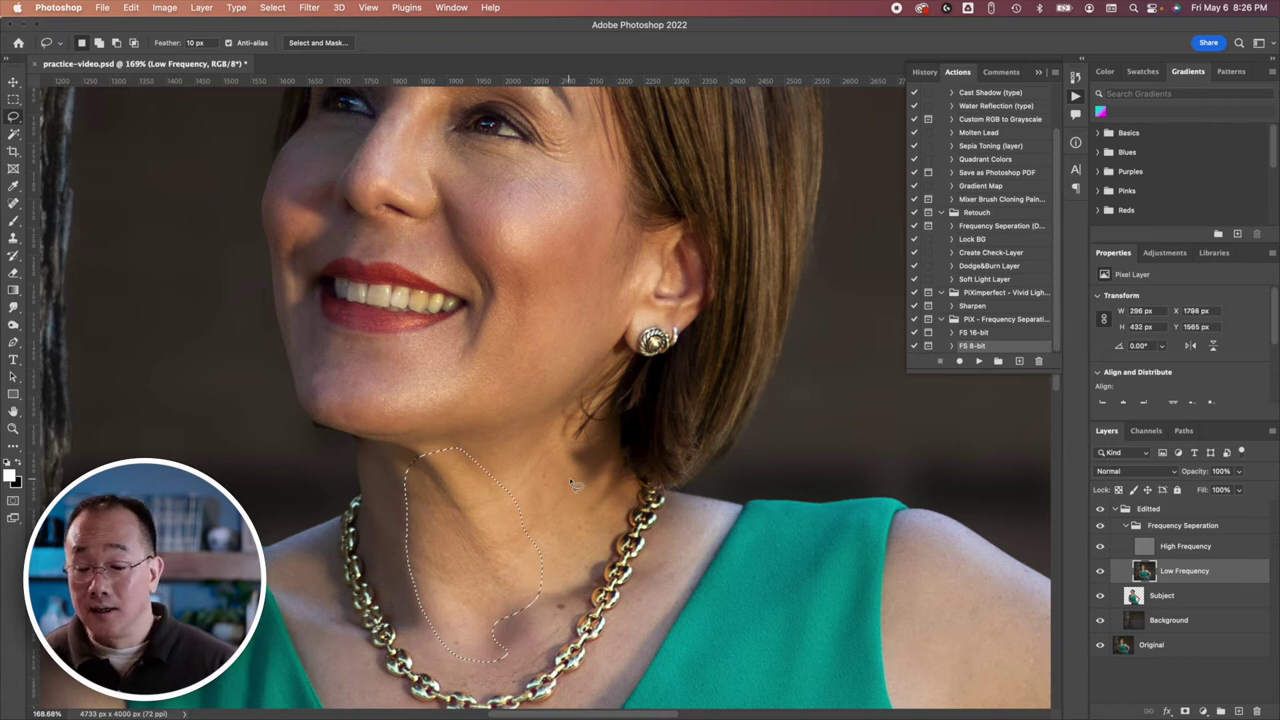
# Step: Clear the neck selection and smooth the skin of the right upper arm
pyautogui.press('super+d')
pyautogui.scroll(-10, 585, 355)
pyautogui.hscroll(5, 585, 355)
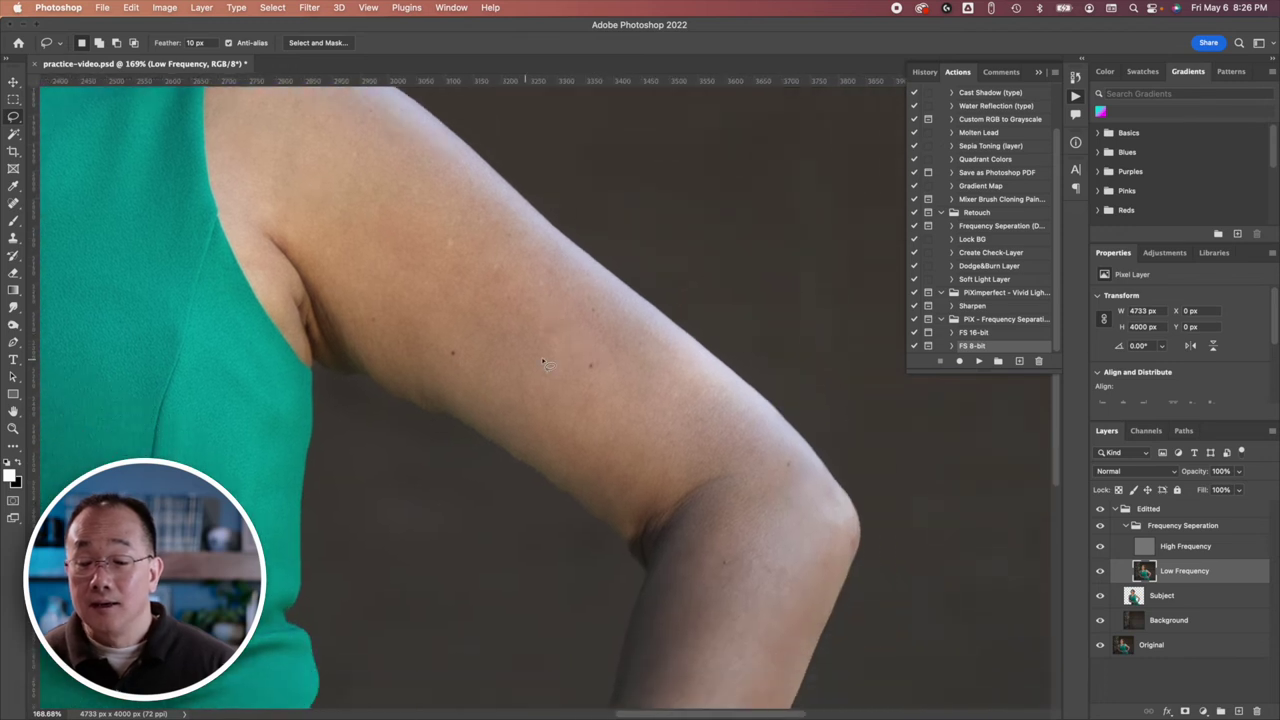
pyautogui.moveTo(698, 348)
pyautogui.mouseDown()
pyautogui.moveTo(471, 183)
pyautogui.moveTo(372, 130)
pyautogui.moveTo(306, 177)
pyautogui.moveTo(321, 295)
pyautogui.moveTo(495, 440)
pyautogui.moveTo(589, 477)
pyautogui.moveTo(651, 534)
pyautogui.moveTo(766, 525)
pyautogui.moveTo(772, 492)
pyautogui.mouseUp()
pyautogui.scroll(-1, 795, 445)
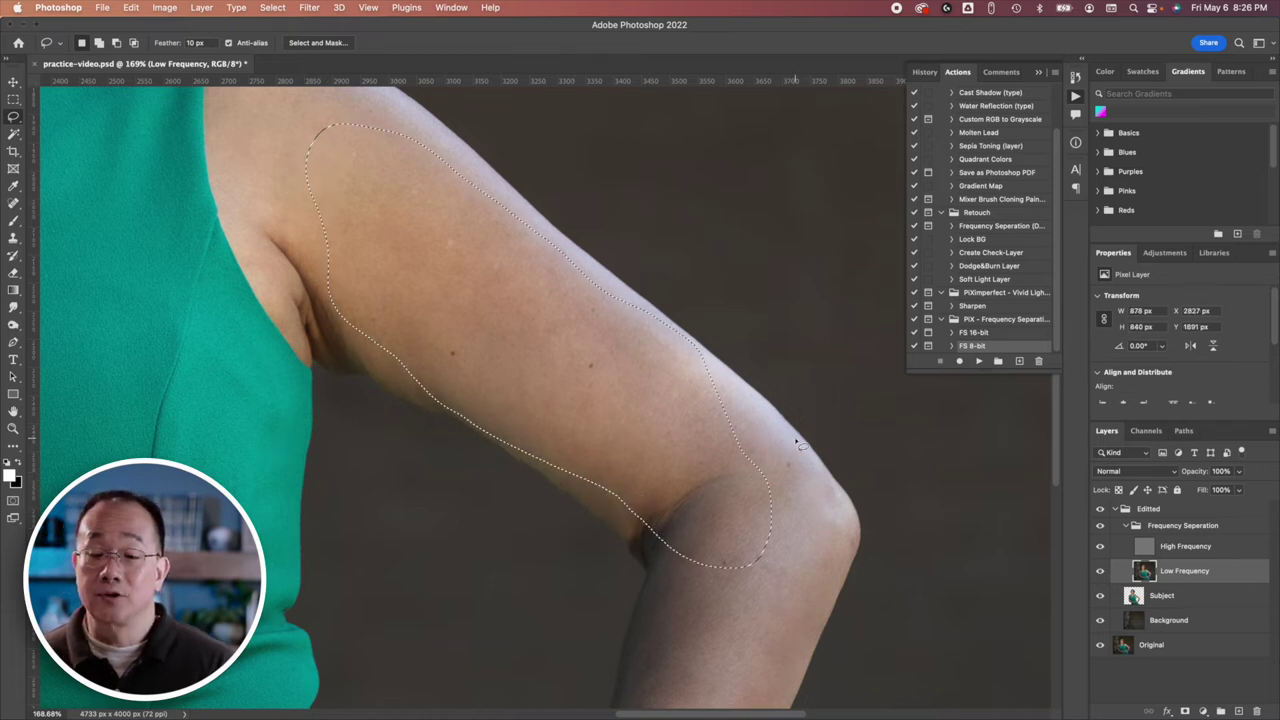
pyautogui.press('super+d')
# Step: Smooth the forearm above the watch and the other upper arm from the shoulder down
pyautogui.scroll(-3, 757, 432)
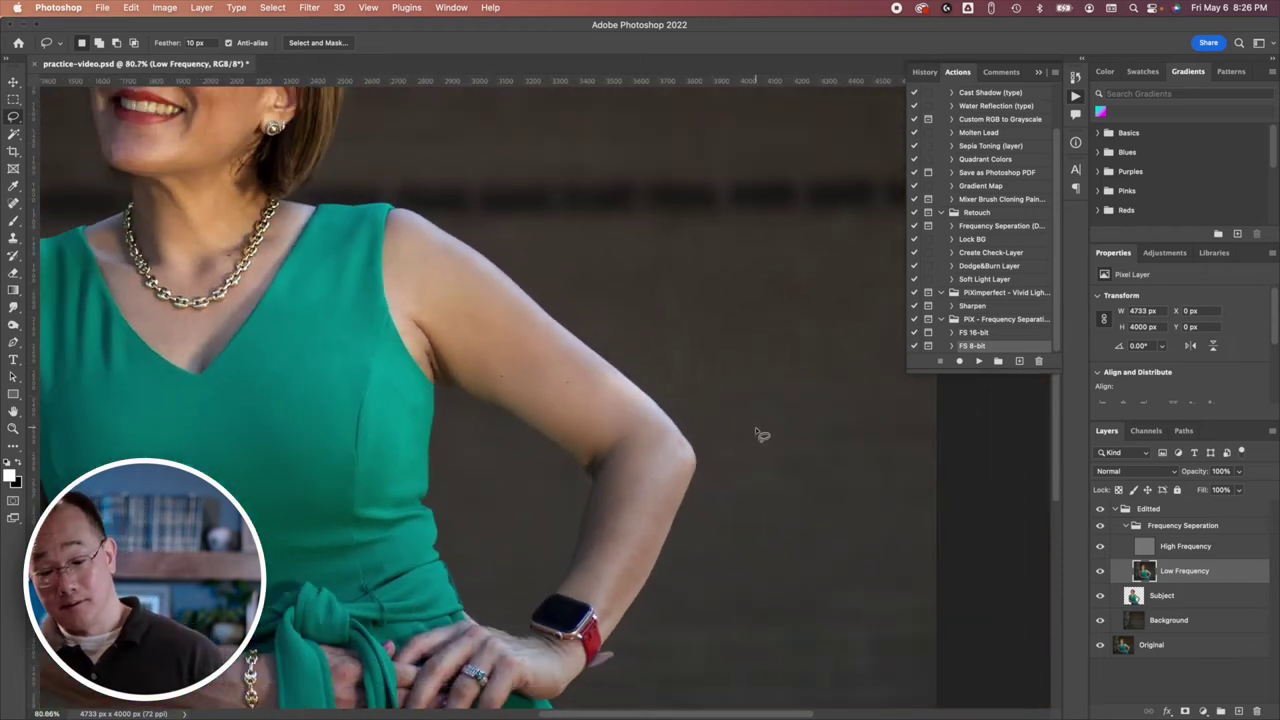
pyautogui.moveTo(632, 447)
pyautogui.mouseDown()
pyautogui.moveTo(586, 517)
pyautogui.moveTo(570, 588)
pyautogui.moveTo(662, 537)
pyautogui.moveTo(645, 445)
pyautogui.mouseUp()
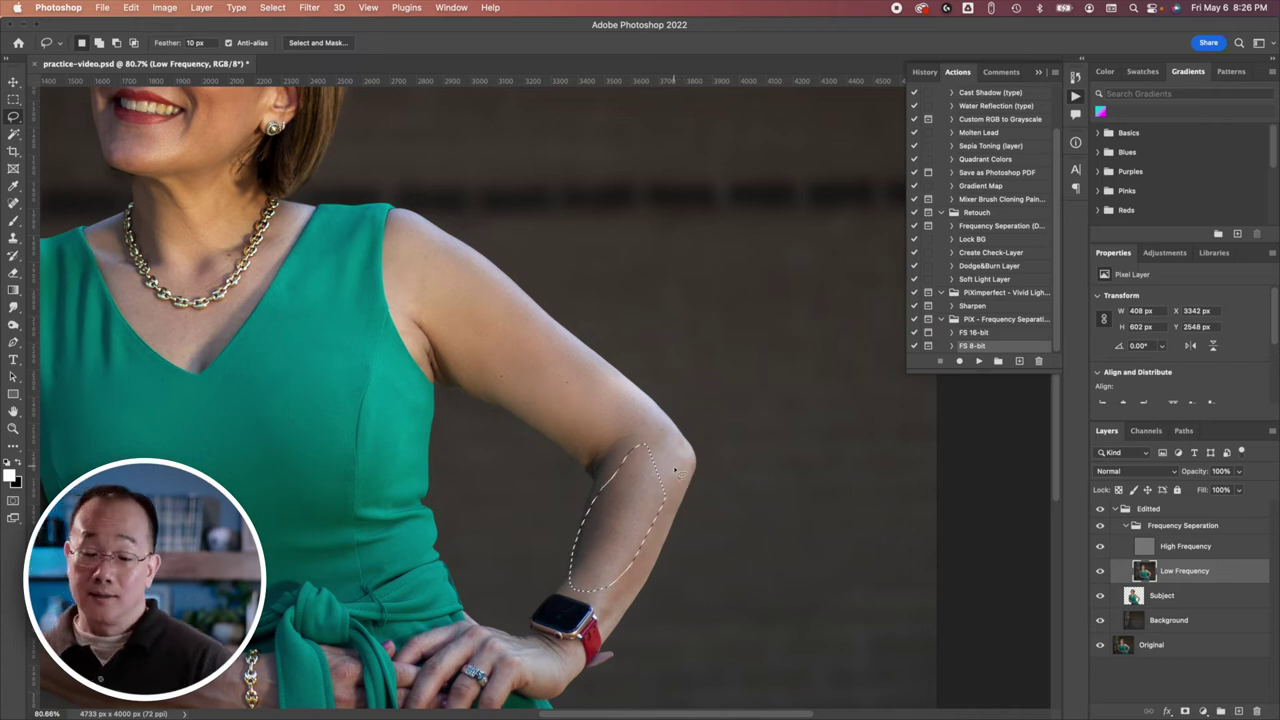
pyautogui.hscroll(-5, 447, 365)
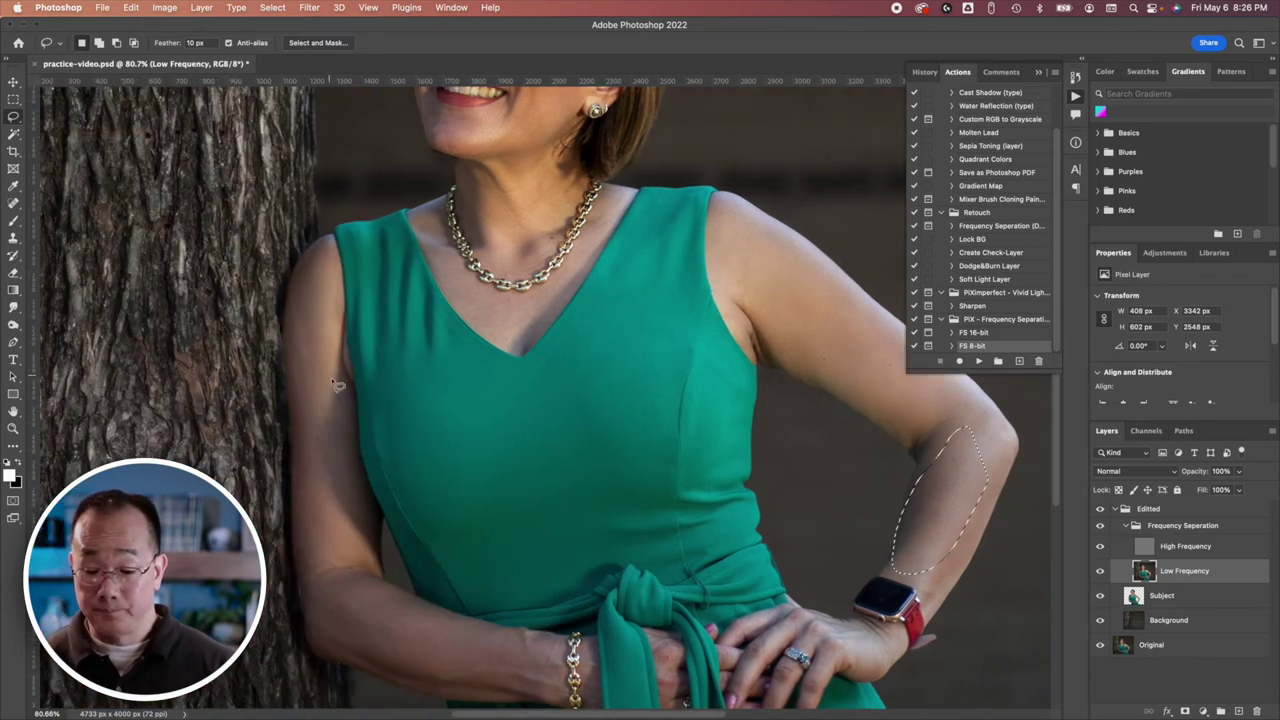
pyautogui.moveTo(322, 240)
pyautogui.mouseDown()
pyautogui.moveTo(301, 286)
pyautogui.moveTo(296, 362)
pyautogui.moveTo(323, 598)
pyautogui.moveTo(344, 636)
pyautogui.moveTo(469, 677)
pyautogui.moveTo(468, 651)
pyautogui.moveTo(363, 582)
pyautogui.moveTo(318, 285)
pyautogui.mouseUp()
pyautogui.press('super+d')
pyautogui.scroll(-5, 449, 243)
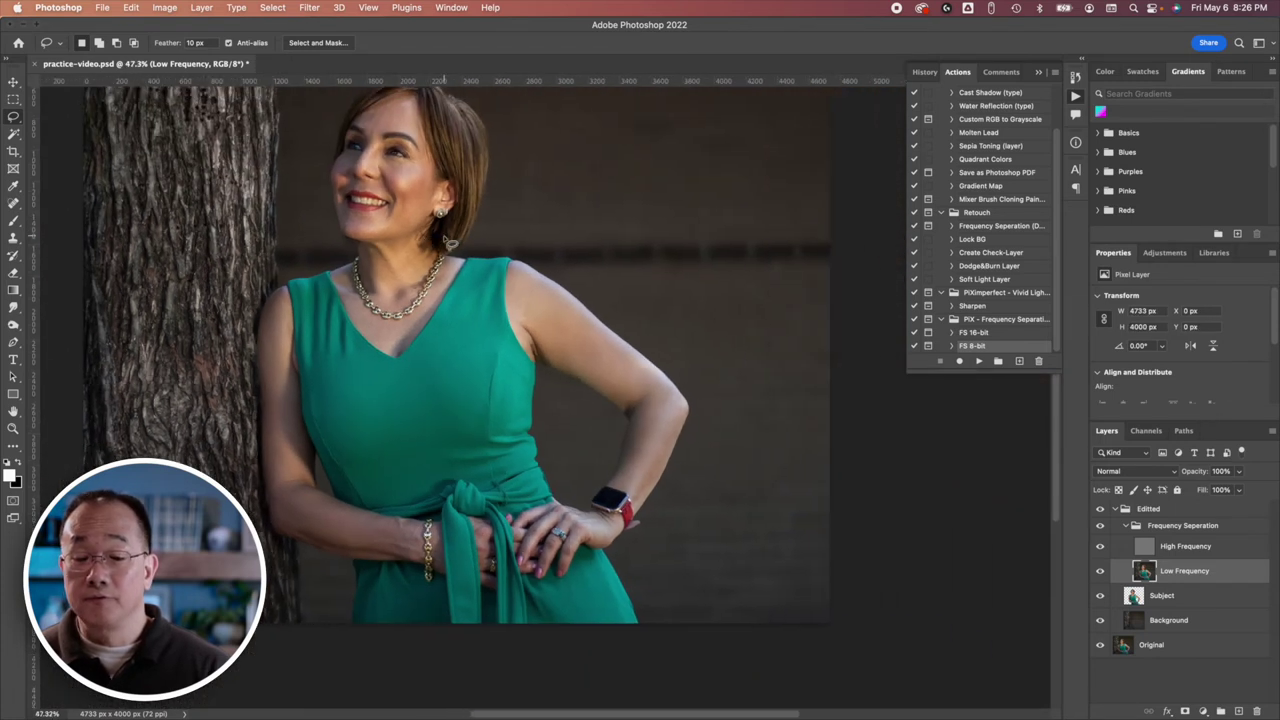
# Step: On High Frequency, spot-heal the dress seam, armpit edge, left edge and waist knot
pyautogui.click(1183, 551)
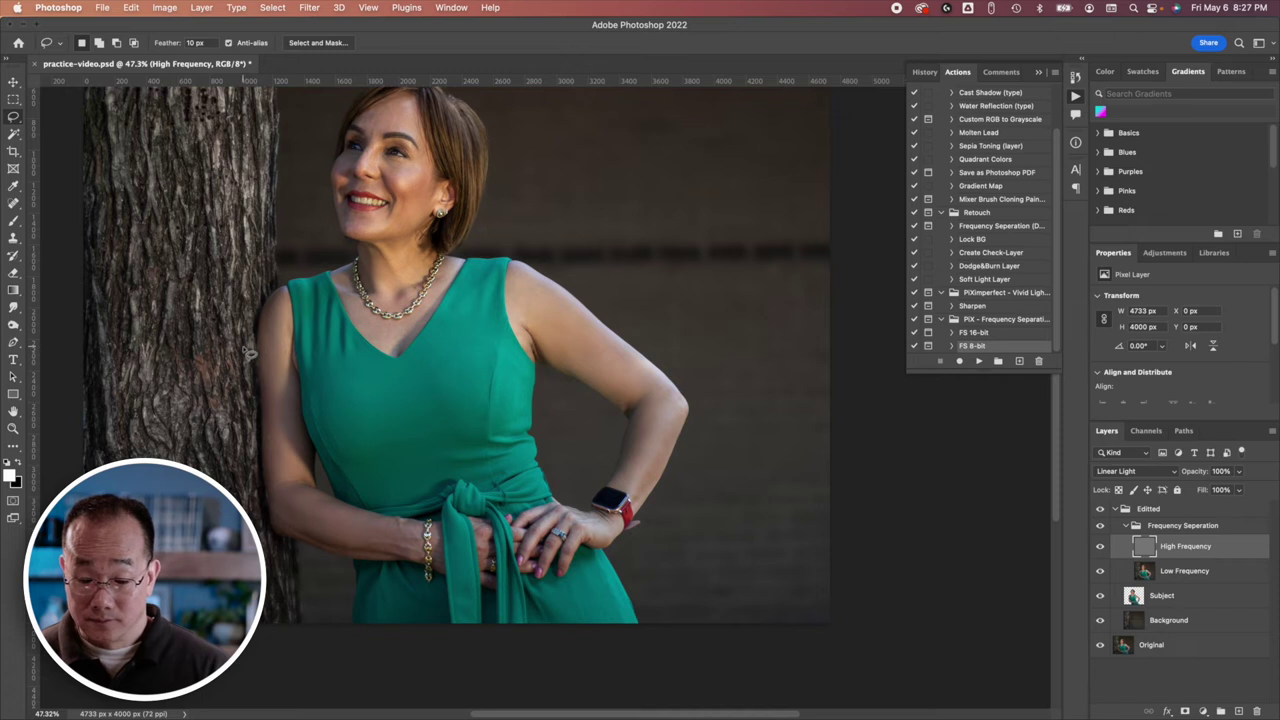
pyautogui.press('j')
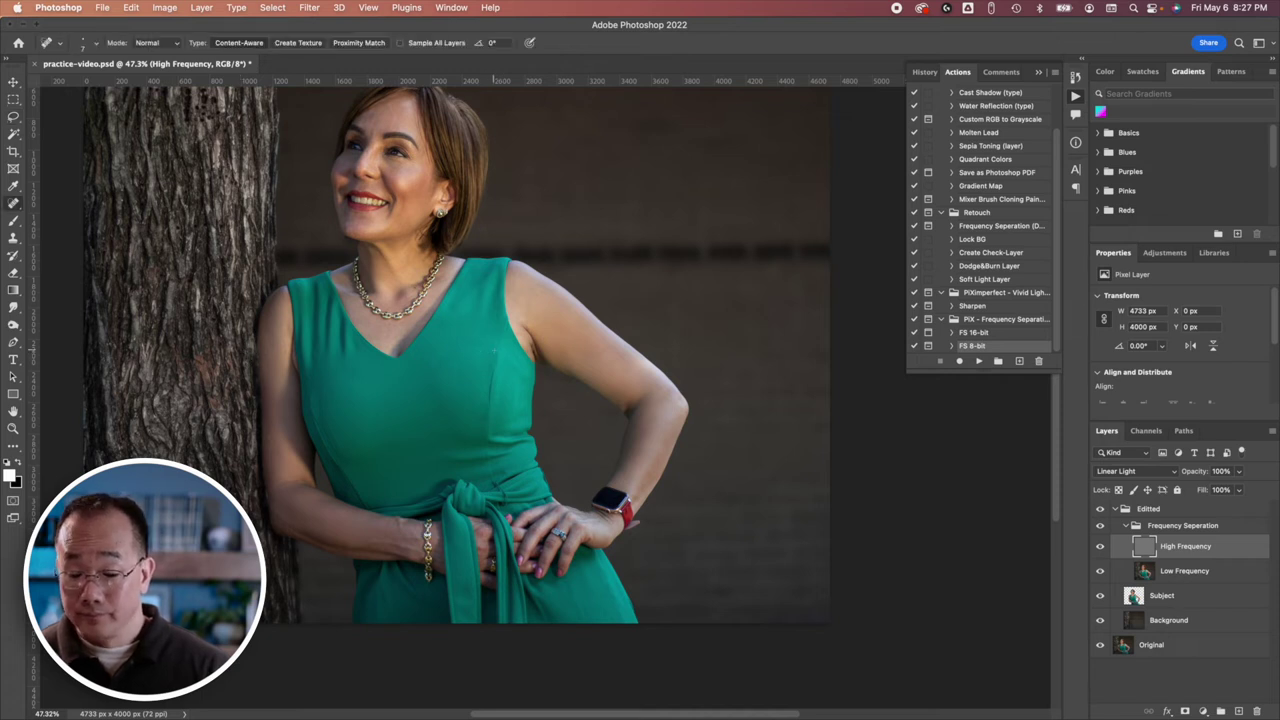
pyautogui.scroll(4, 547, 390)
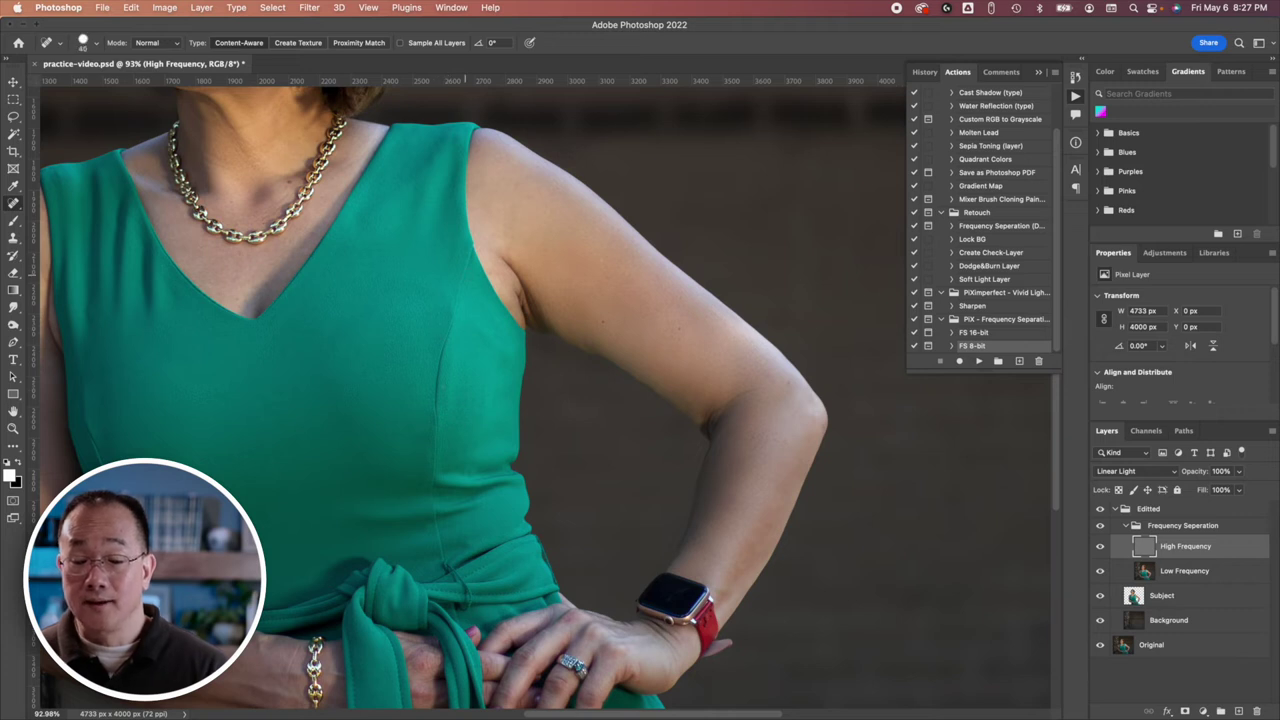
pyautogui.moveTo(459, 287)
pyautogui.mouseDown()
pyautogui.moveTo(429, 507)
pyautogui.moveTo(444, 562)
pyautogui.mouseUp()
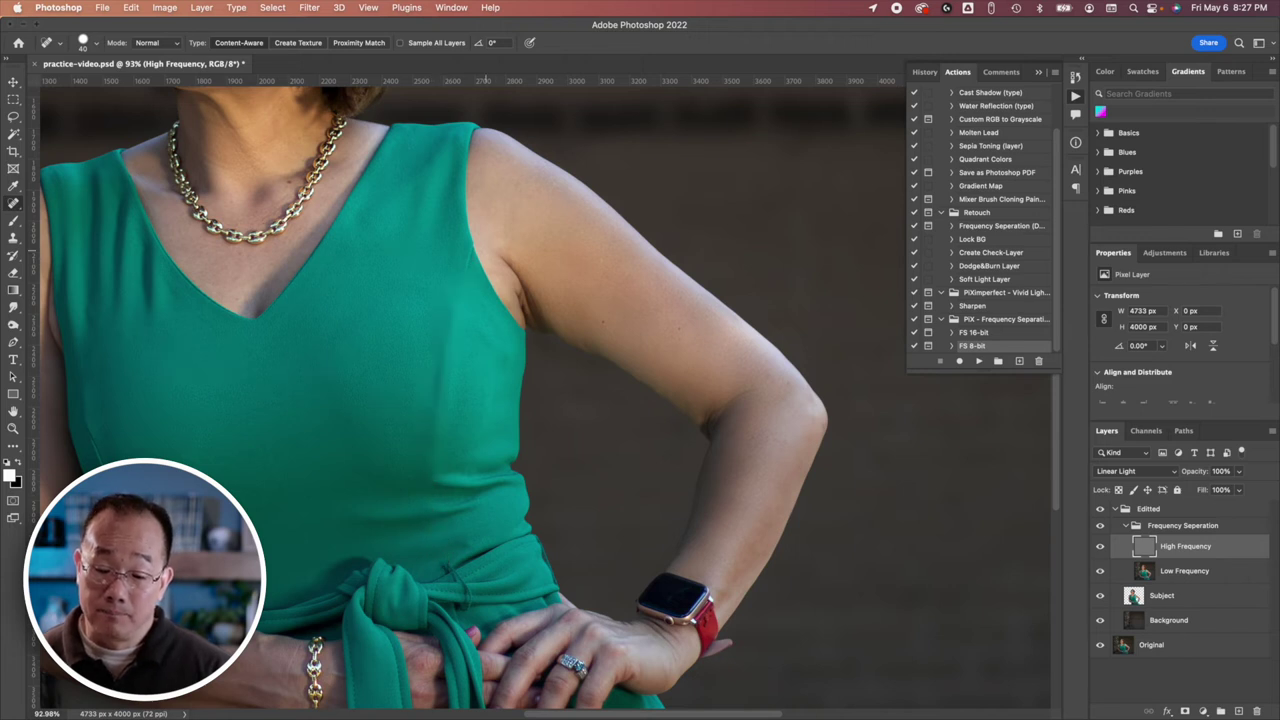
pyautogui.click(470, 254)
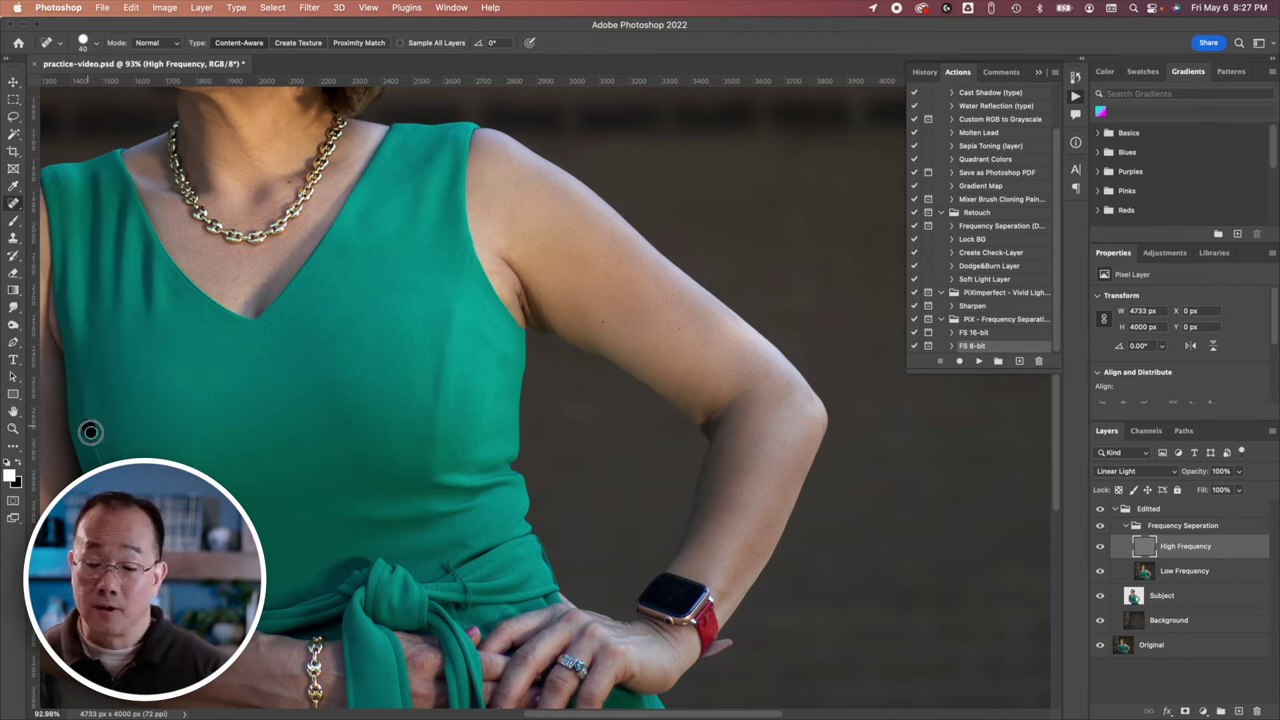
pyautogui.moveTo(88, 426); pyautogui.dragTo(102, 458)
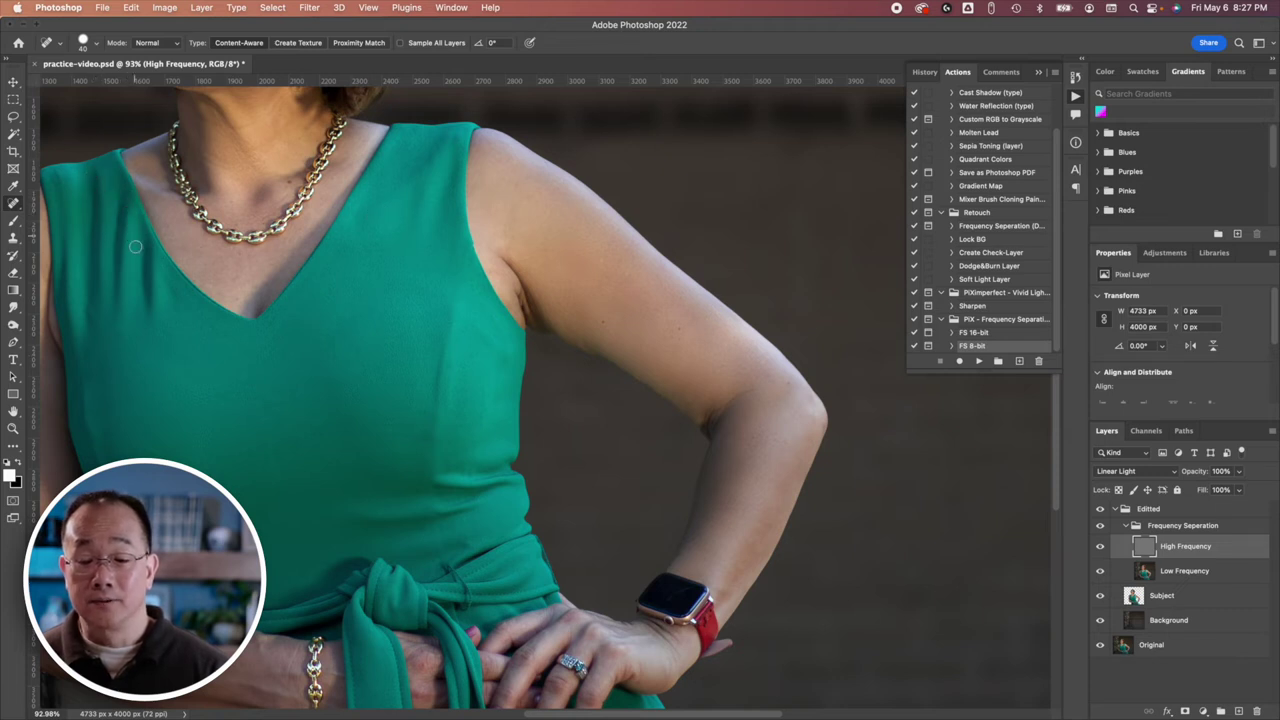
pyautogui.moveTo(154, 272); pyautogui.dragTo(152, 296)
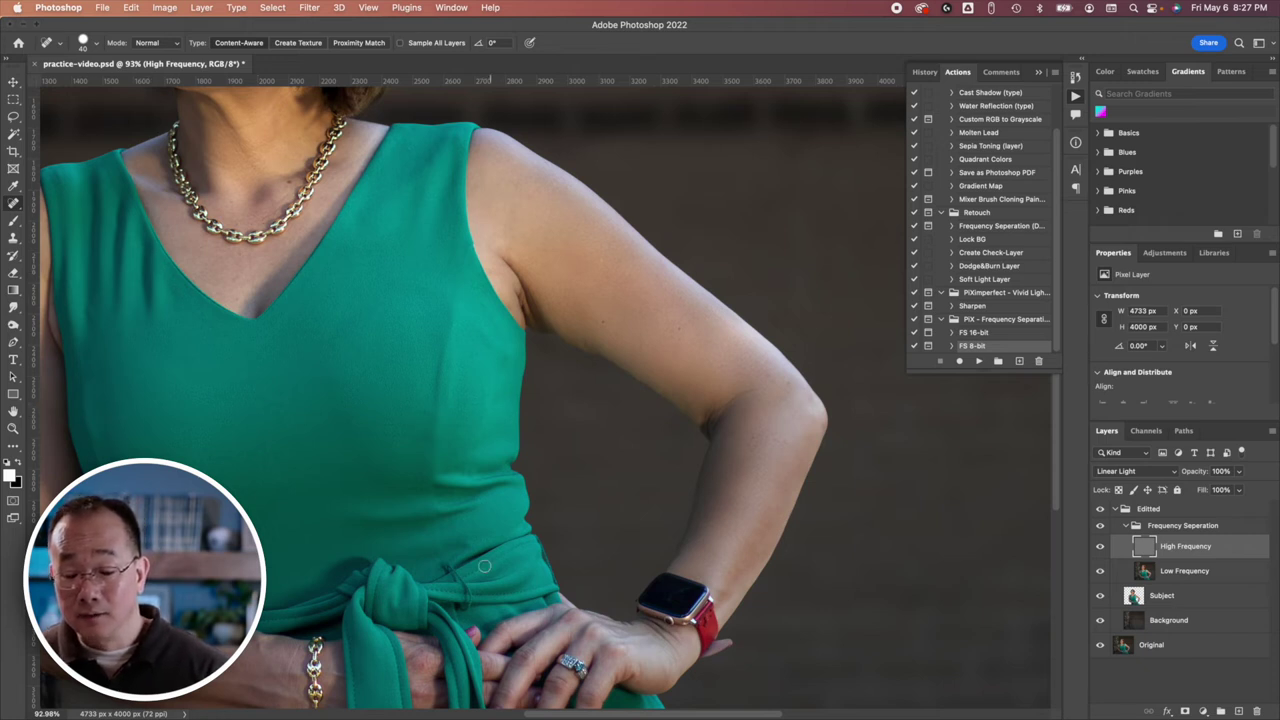
pyautogui.moveTo(397, 590); pyautogui.dragTo(396, 612)
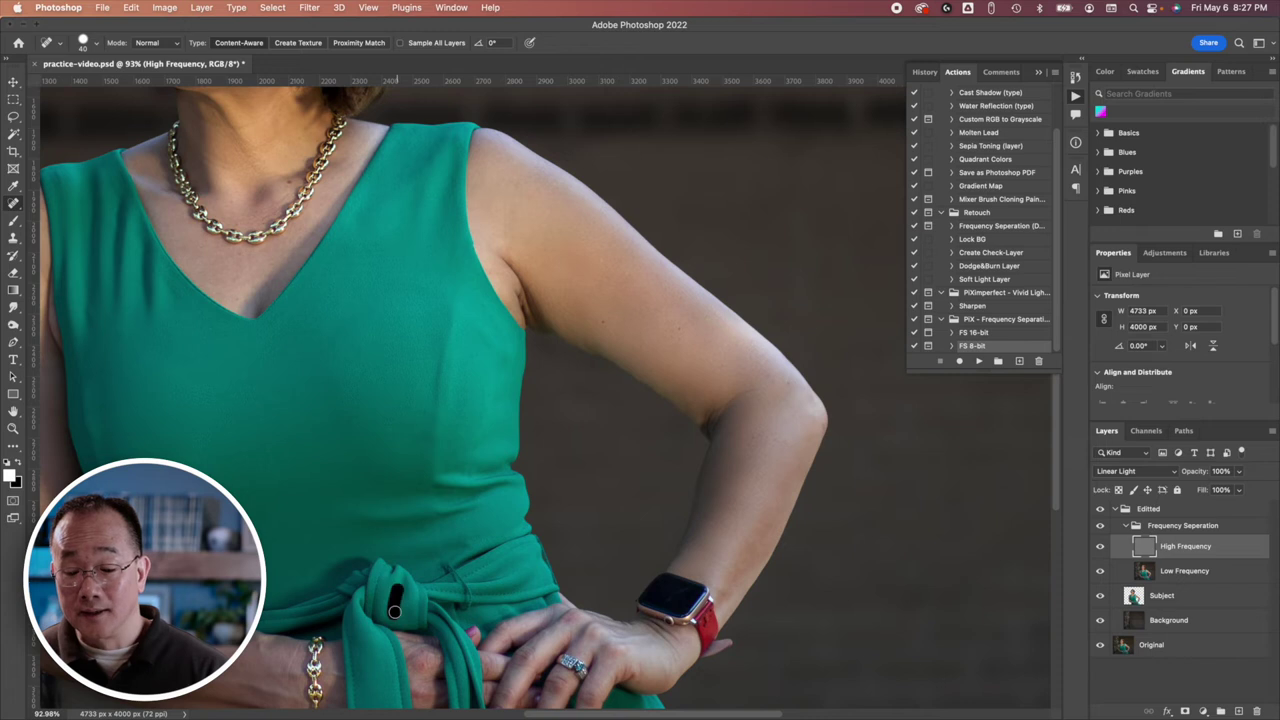
# Step: Heal the lower-dress crease, right dress edge and creases beside the left forearm and bracelet
pyautogui.scroll(-5, 521, 572)
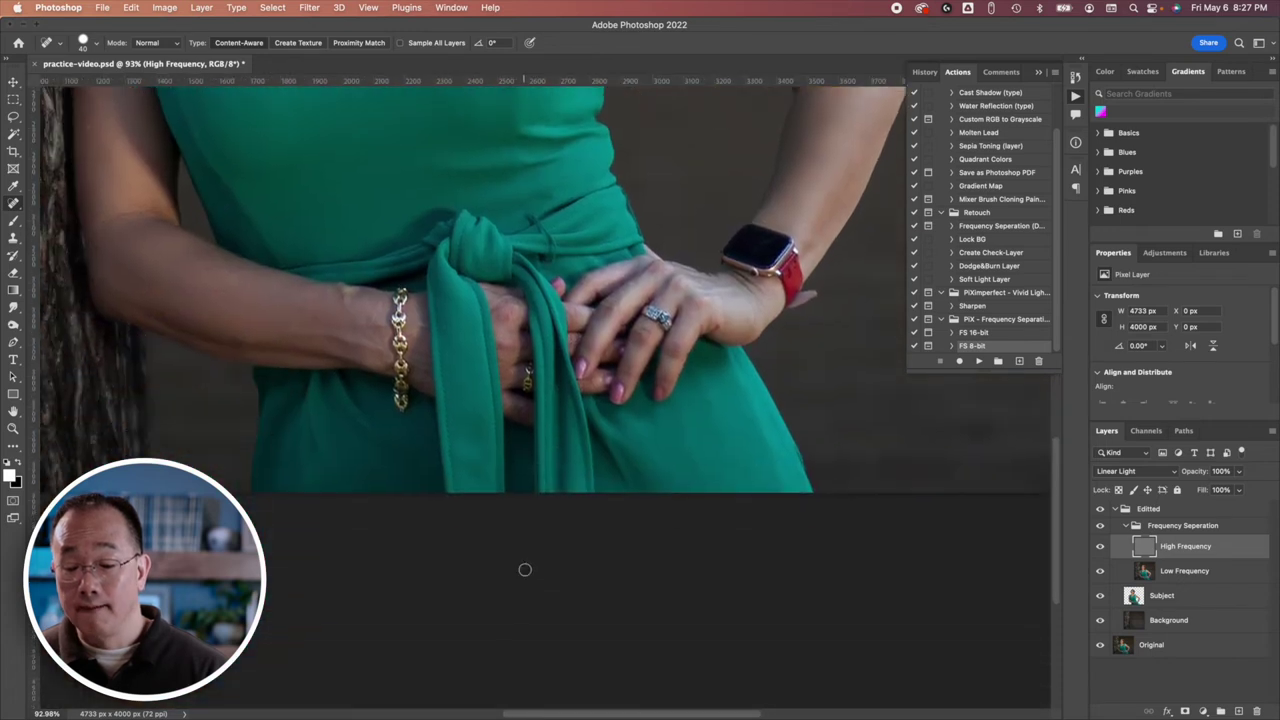
pyautogui.moveTo(697, 425); pyautogui.dragTo(720, 506)
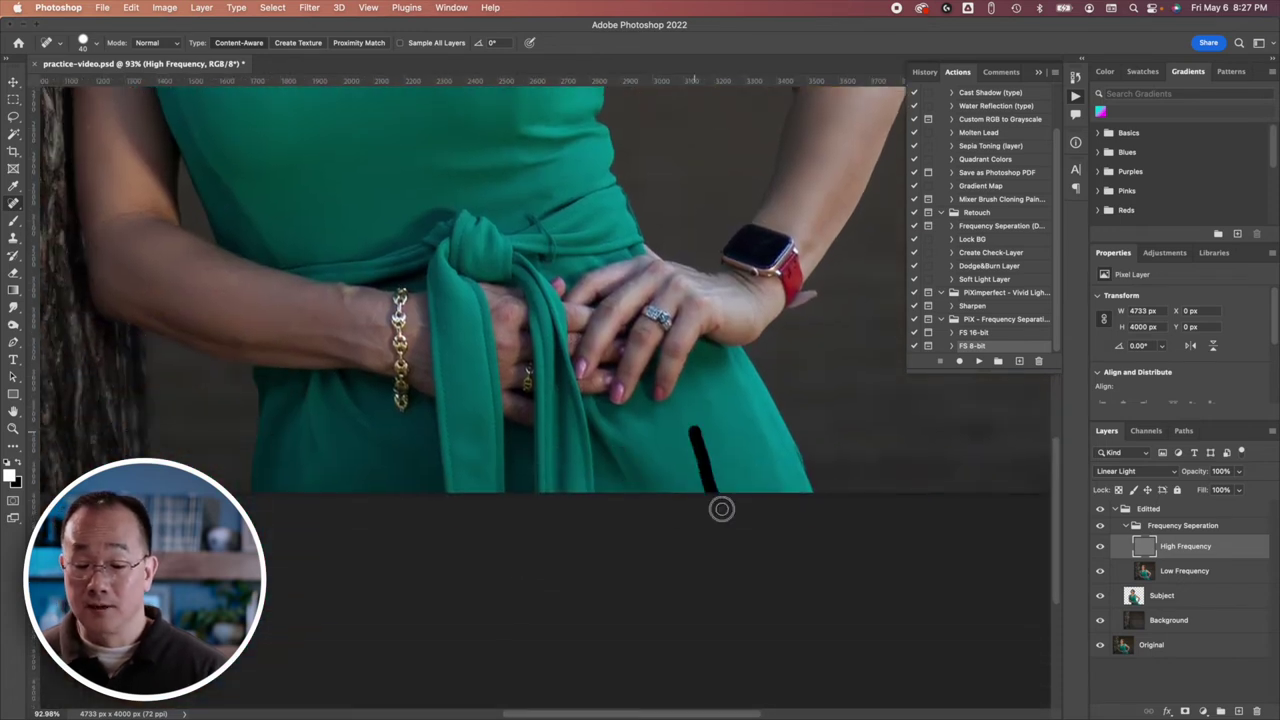
pyautogui.moveTo(764, 437); pyautogui.dragTo(784, 490)
pyautogui.moveTo(311, 431); pyautogui.dragTo(330, 466)
pyautogui.click(298, 450)
pyautogui.moveTo(343, 417); pyautogui.dragTo(388, 479)
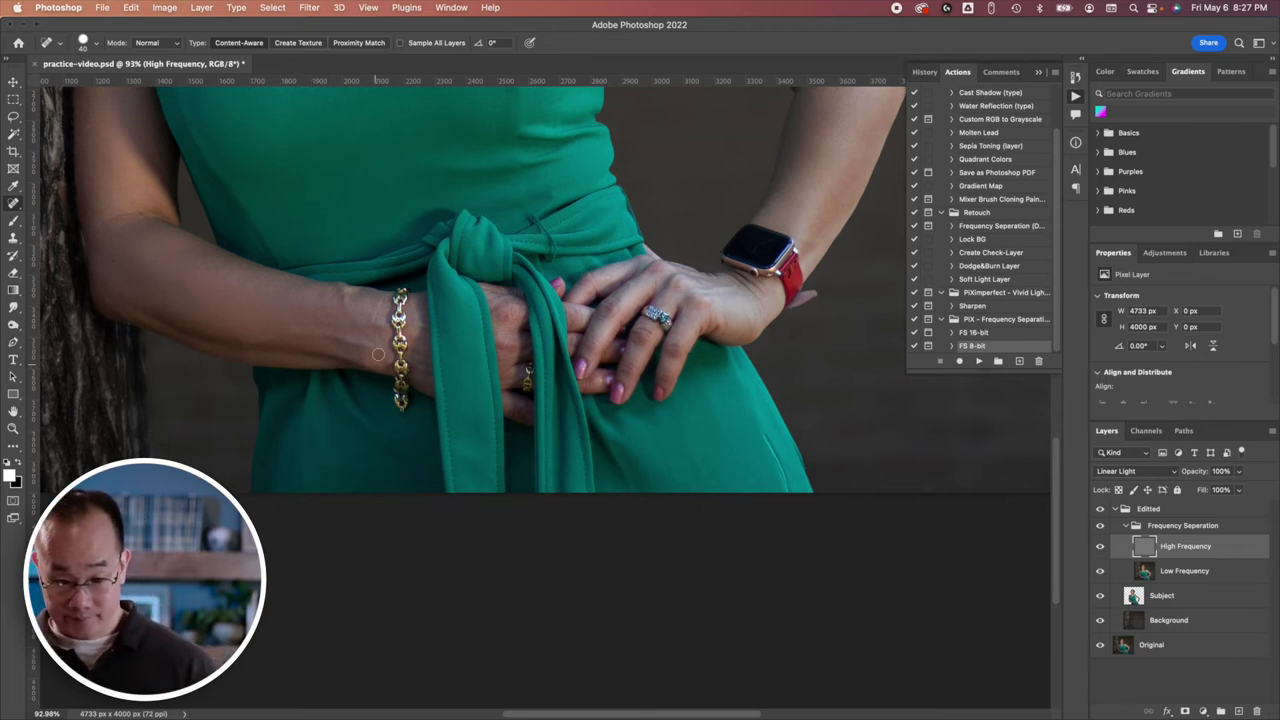
# Step: Heal the bodice wrinkles and small spots near the waist
pyautogui.scroll(10, 478, 308)
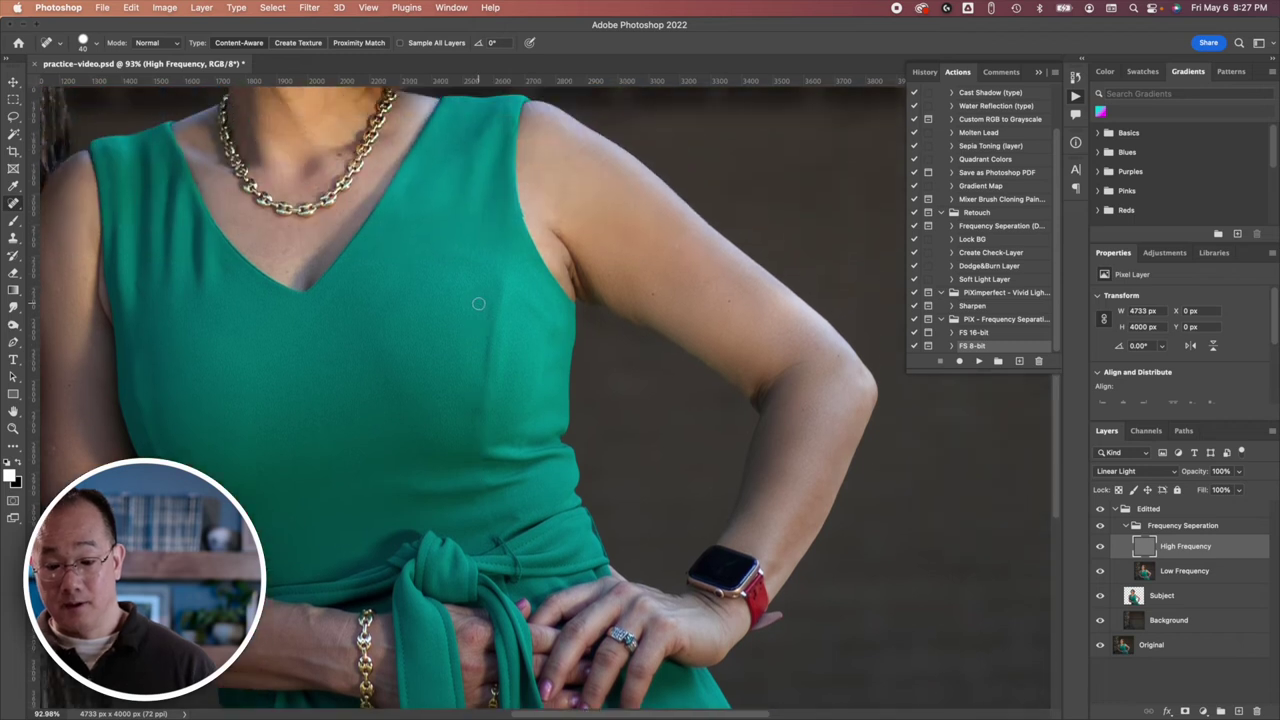
pyautogui.moveTo(484, 366); pyautogui.dragTo(477, 416)
pyautogui.moveTo(490, 340); pyautogui.dragTo(485, 386)
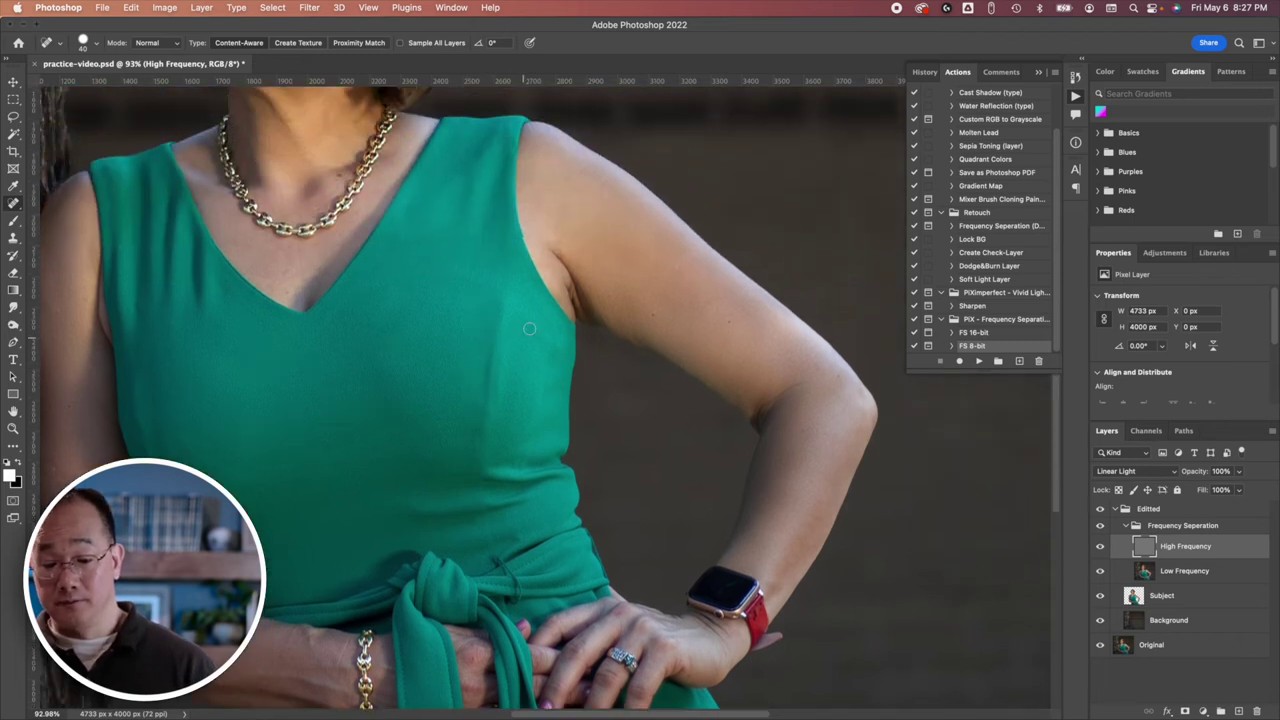
pyautogui.moveTo(481, 451); pyautogui.dragTo(482, 472)
pyautogui.click(500, 481)
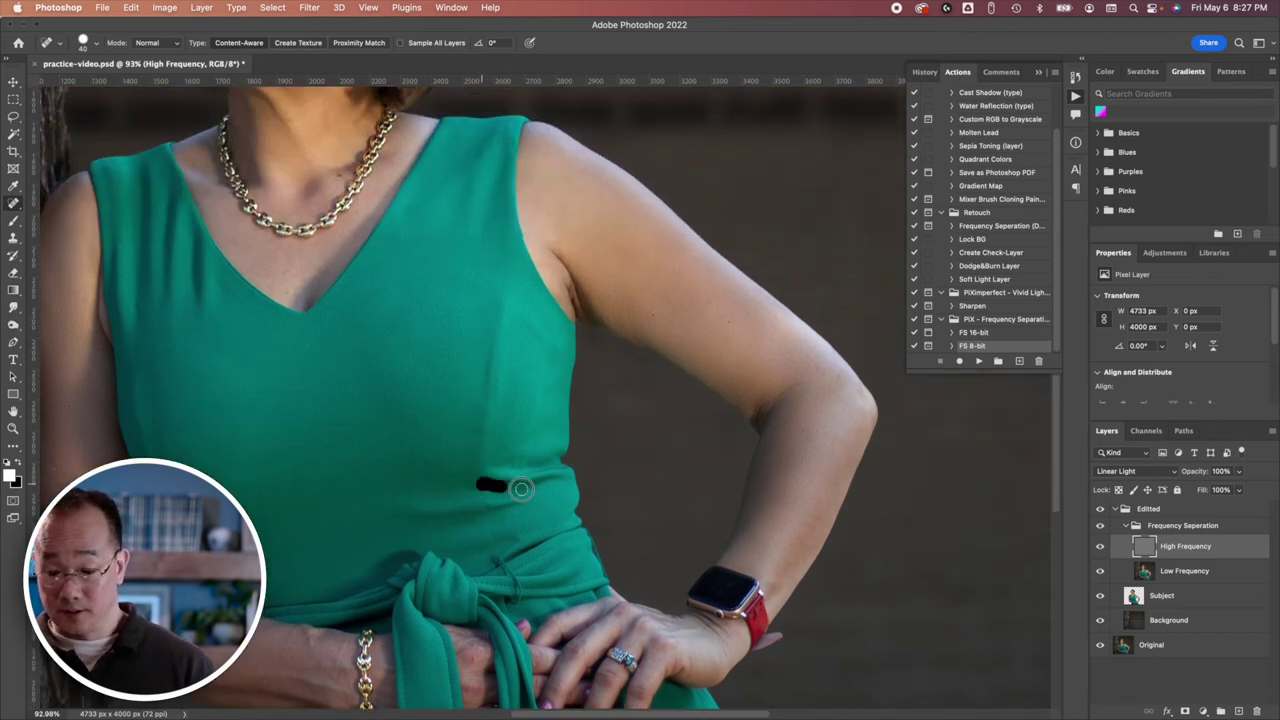
pyautogui.click(499, 478)
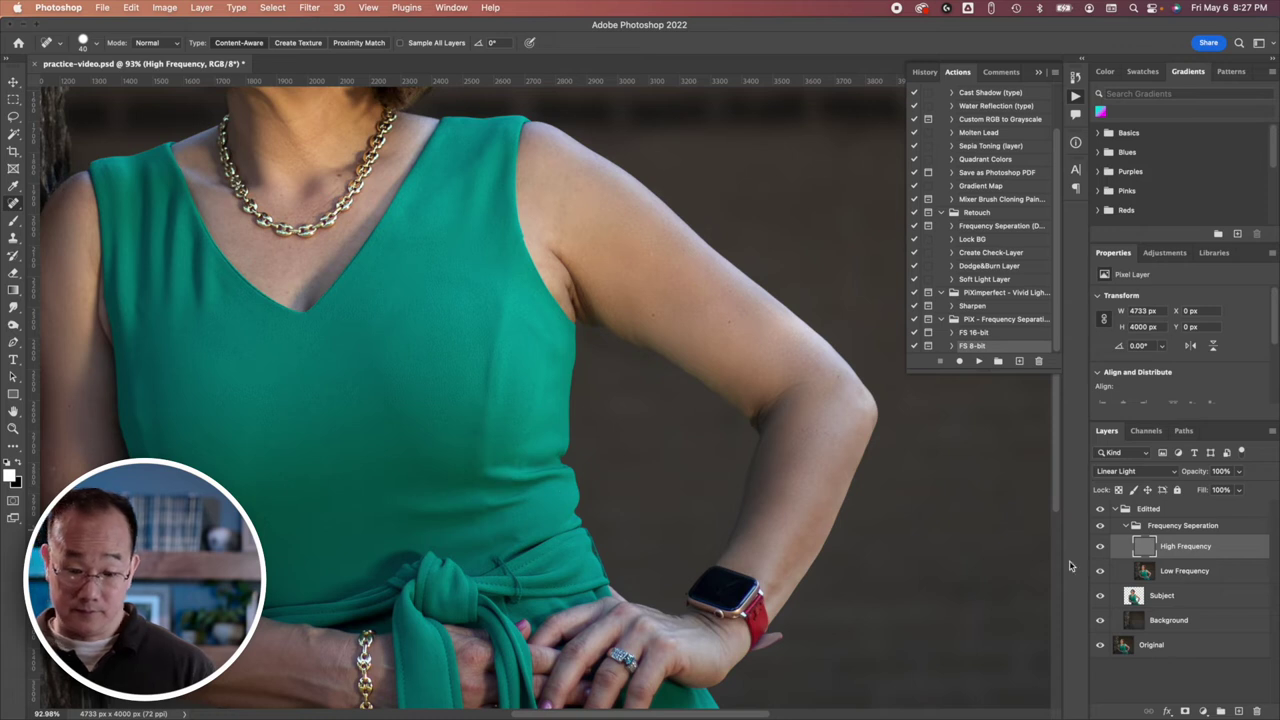
pyautogui.click(1155, 573)
# Step: Lasso the bodice along the neckline and smooth its tone
pyautogui.press('l')
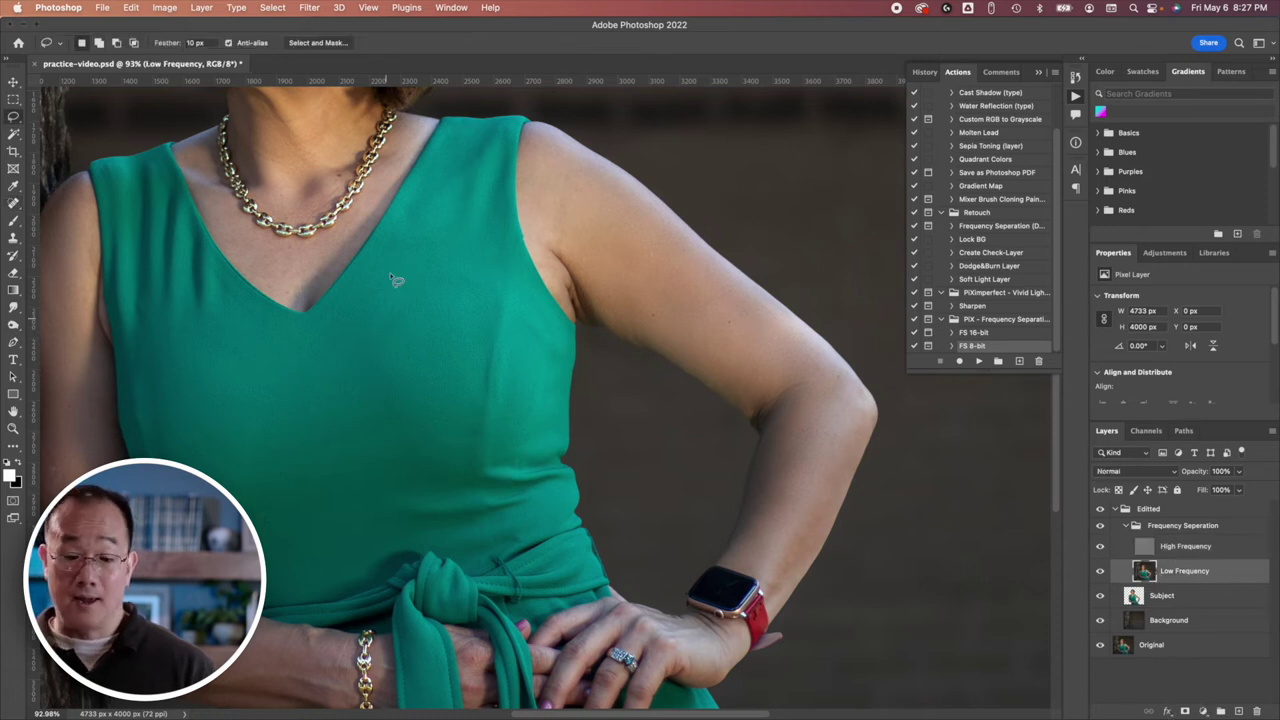
pyautogui.moveTo(452, 145)
pyautogui.mouseDown()
pyautogui.moveTo(359, 287)
pyautogui.moveTo(308, 335)
pyautogui.moveTo(230, 289)
pyautogui.moveTo(150, 171)
pyautogui.moveTo(137, 177)
pyautogui.moveTo(131, 401)
pyautogui.moveTo(165, 460)
pyautogui.mouseUp()
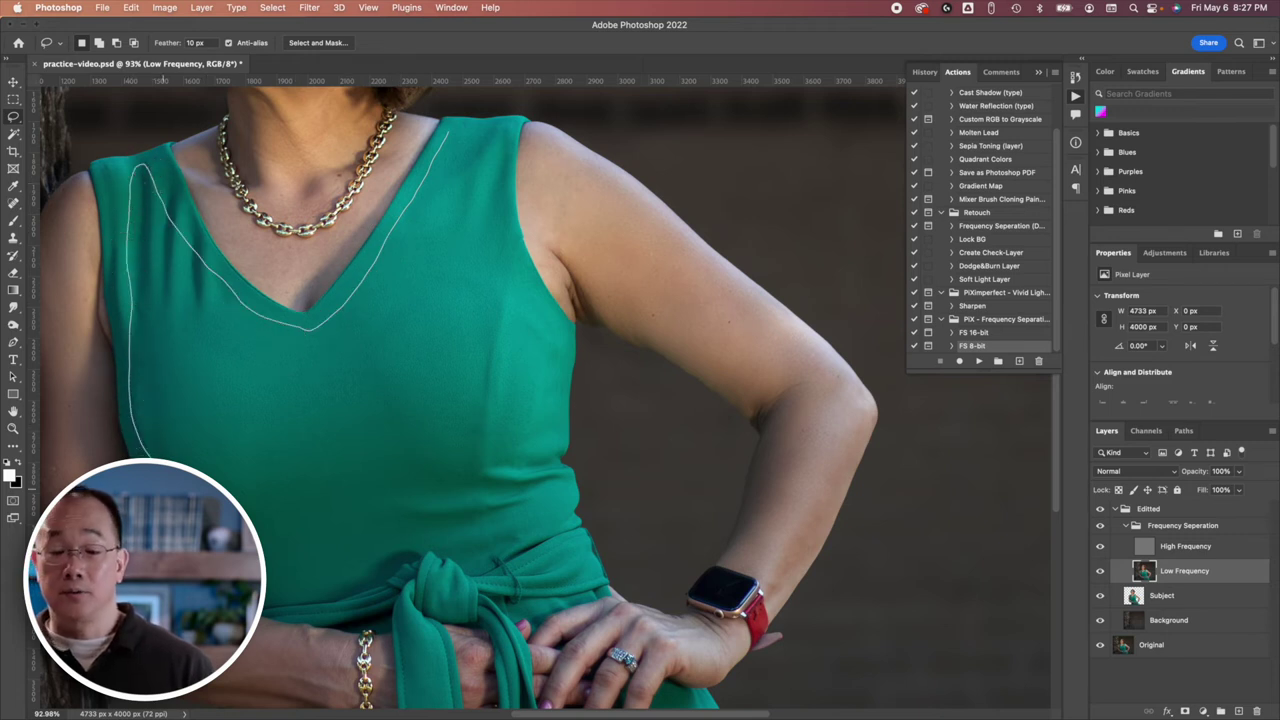
pyautogui.moveTo(250, 590)
pyautogui.mouseDown()
pyautogui.moveTo(346, 587)
pyautogui.moveTo(438, 539)
pyautogui.moveTo(493, 540)
pyautogui.moveTo(532, 497)
pyautogui.moveTo(552, 448)
pyautogui.moveTo(546, 378)
pyautogui.moveTo(482, 229)
pyautogui.moveTo(480, 133)
pyautogui.mouseUp()
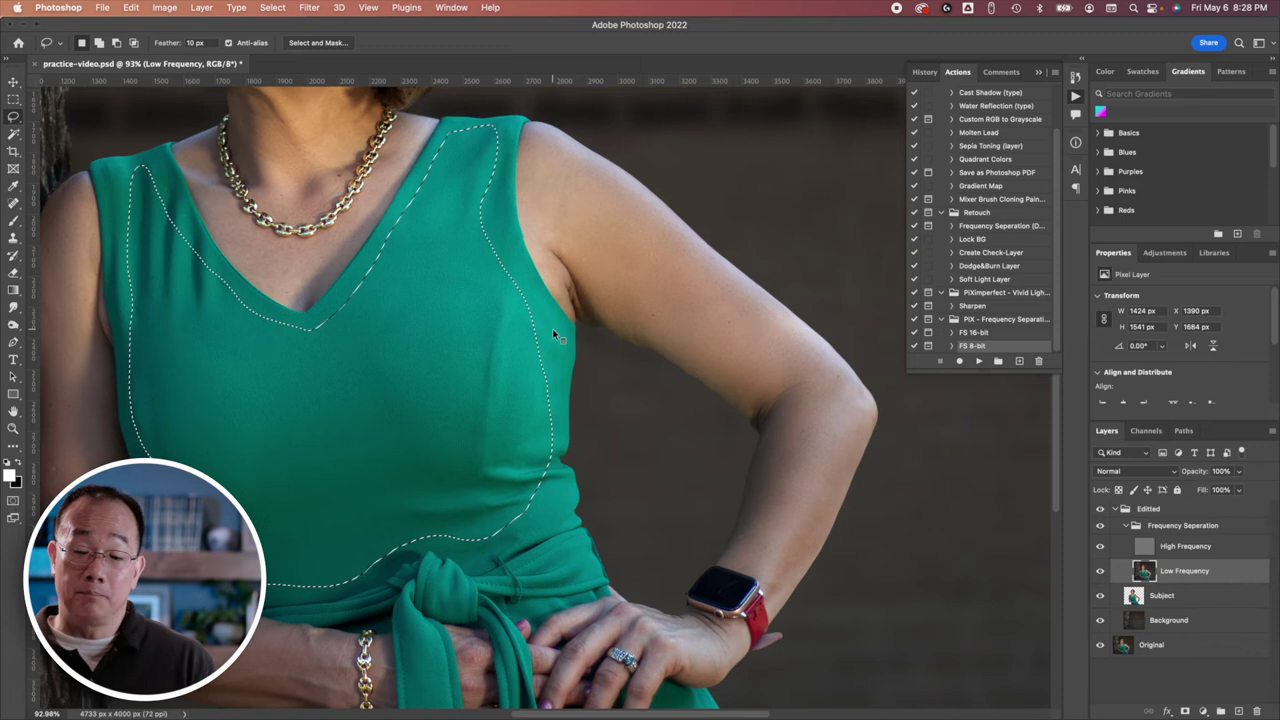
pyautogui.press('super+d')
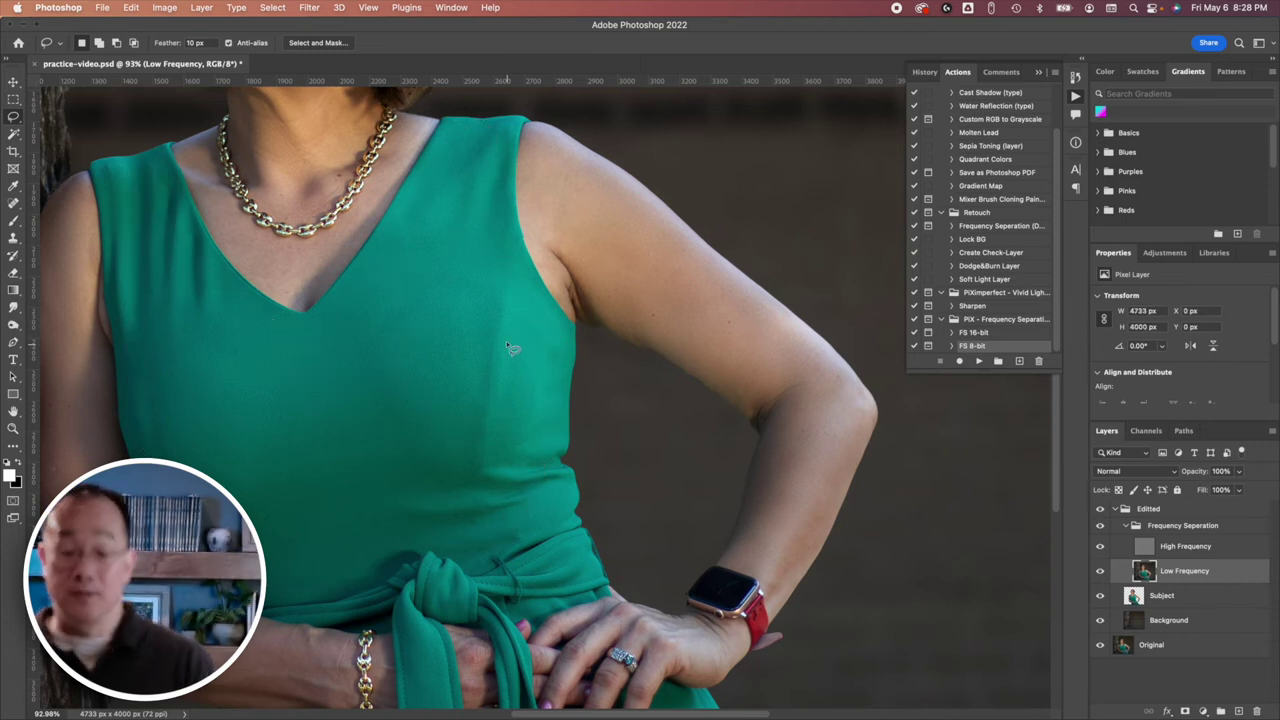
pyautogui.scroll(-8, 511, 347)
# Step: Smooth the lower dress around the hands, the area above the waist knot, and another patch
pyautogui.moveTo(265, 414)
pyautogui.mouseDown()
pyautogui.moveTo(264, 313)
pyautogui.moveTo(343, 301)
pyautogui.moveTo(393, 348)
pyautogui.moveTo(430, 346)
pyautogui.moveTo(450, 228)
pyautogui.moveTo(469, 336)
pyautogui.moveTo(492, 362)
pyautogui.moveTo(548, 374)
pyautogui.moveTo(520, 198)
pyautogui.moveTo(555, 253)
pyautogui.moveTo(569, 342)
pyautogui.moveTo(657, 346)
pyautogui.moveTo(711, 293)
pyautogui.moveTo(753, 322)
pyautogui.moveTo(797, 392)
pyautogui.moveTo(793, 435)
pyautogui.moveTo(713, 442)
pyautogui.moveTo(434, 406)
pyautogui.moveTo(275, 438)
pyautogui.mouseUp()
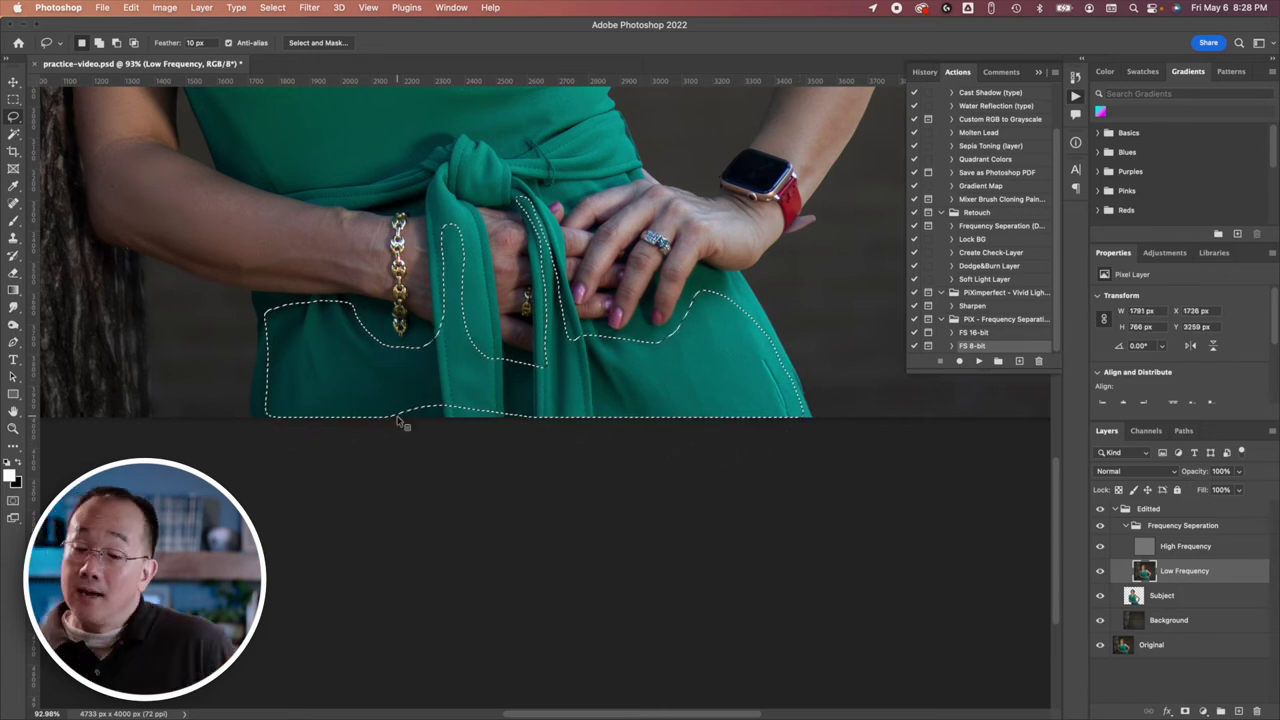
pyautogui.press('super+d')
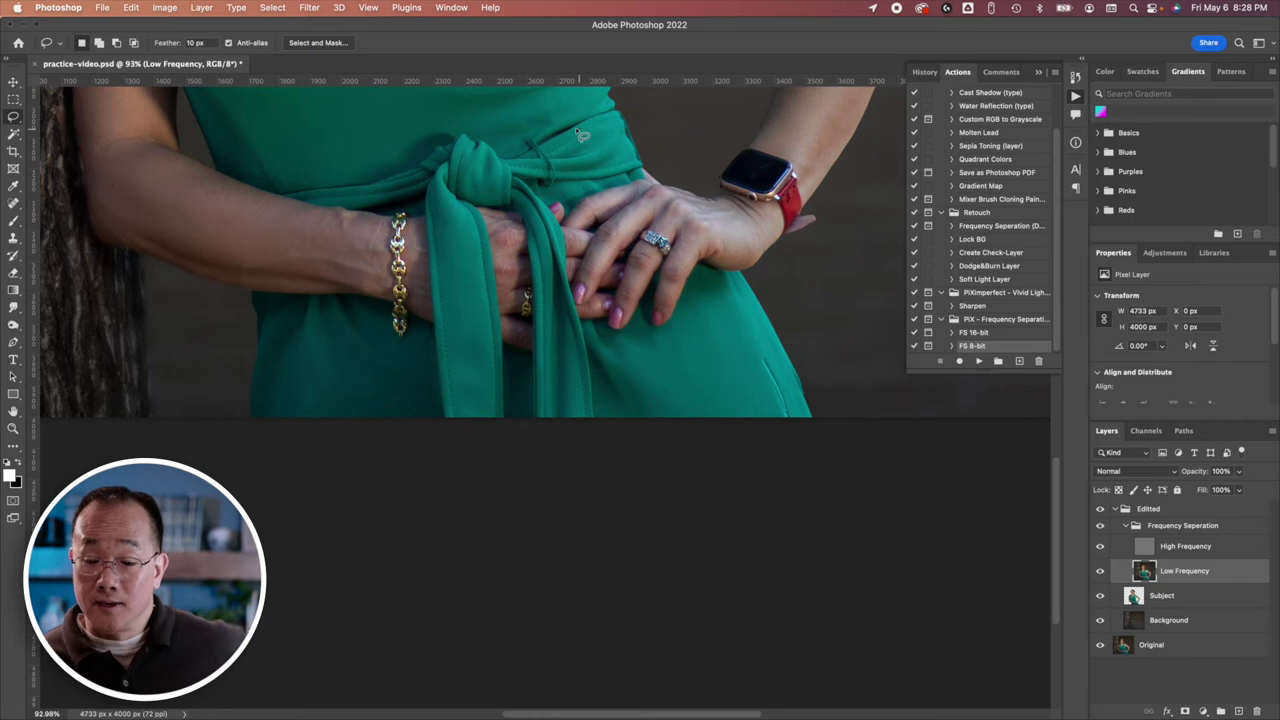
pyautogui.moveTo(578, 98)
pyautogui.mouseDown()
pyautogui.moveTo(513, 135)
pyautogui.moveTo(503, 163)
pyautogui.moveTo(547, 178)
pyautogui.moveTo(590, 172)
pyautogui.moveTo(623, 163)
pyautogui.moveTo(618, 122)
pyautogui.mouseUp()
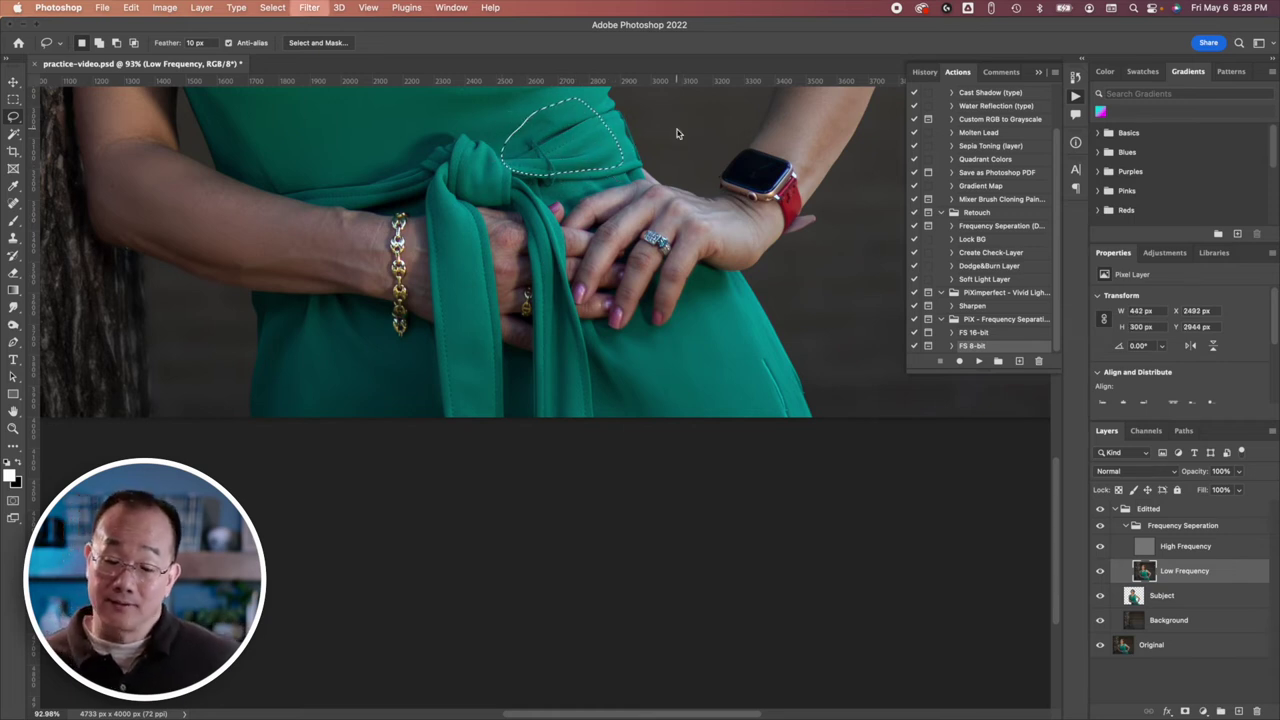
pyautogui.press('super+0')
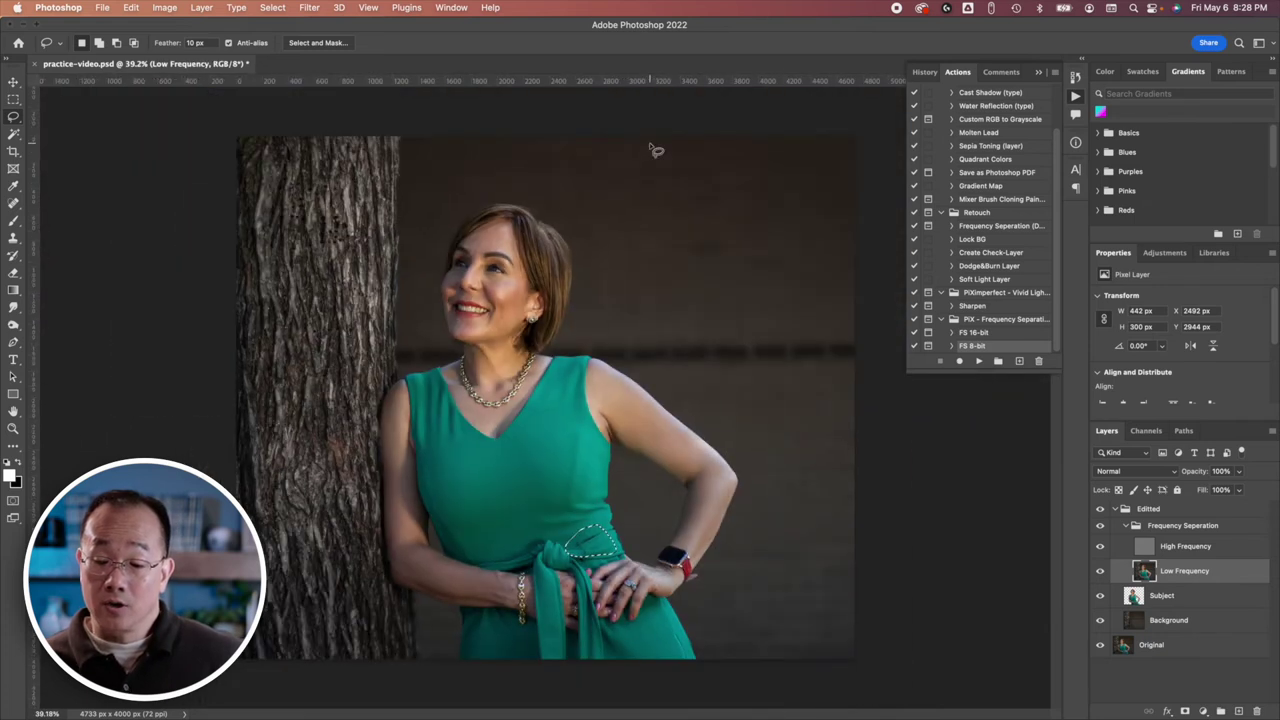
pyautogui.moveTo(597, 505)
pyautogui.mouseDown()
pyautogui.moveTo(610, 480)
pyautogui.moveTo(602, 535)
pyautogui.moveTo(551, 508)
pyautogui.moveTo(588, 470)
pyautogui.mouseUp()
pyautogui.press('super+d')
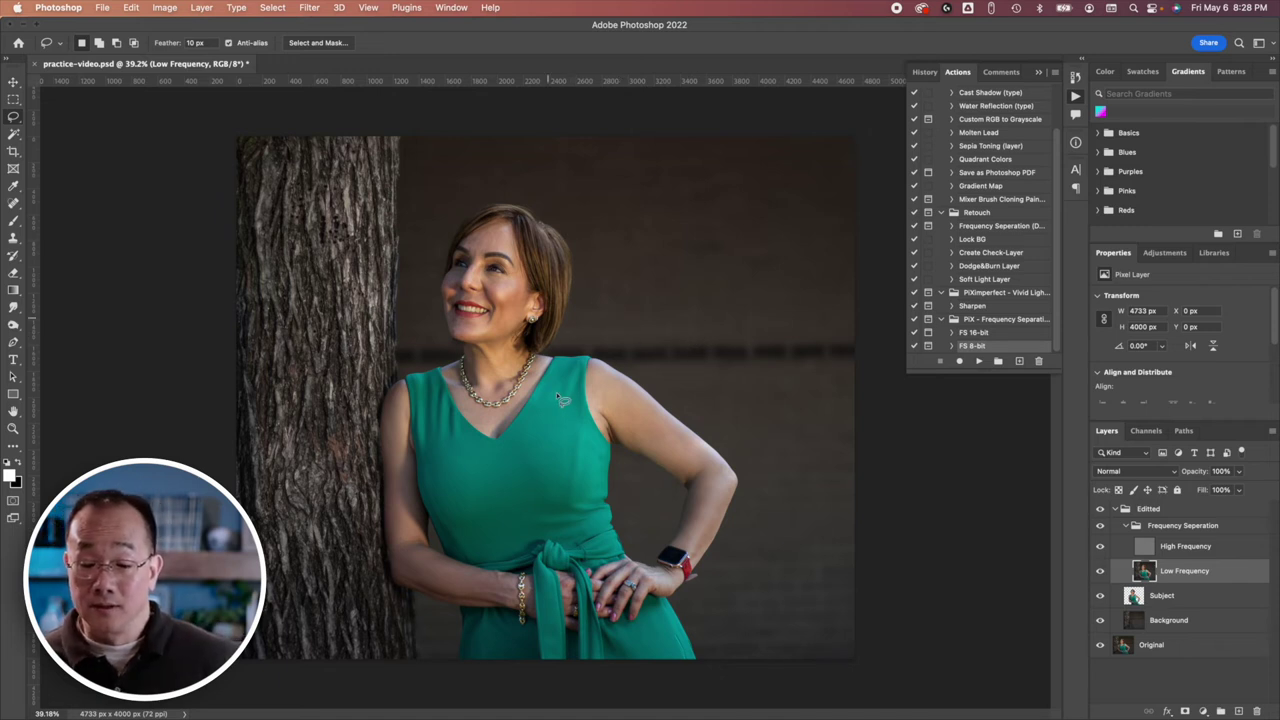
pyautogui.scroll(5, 565, 405)
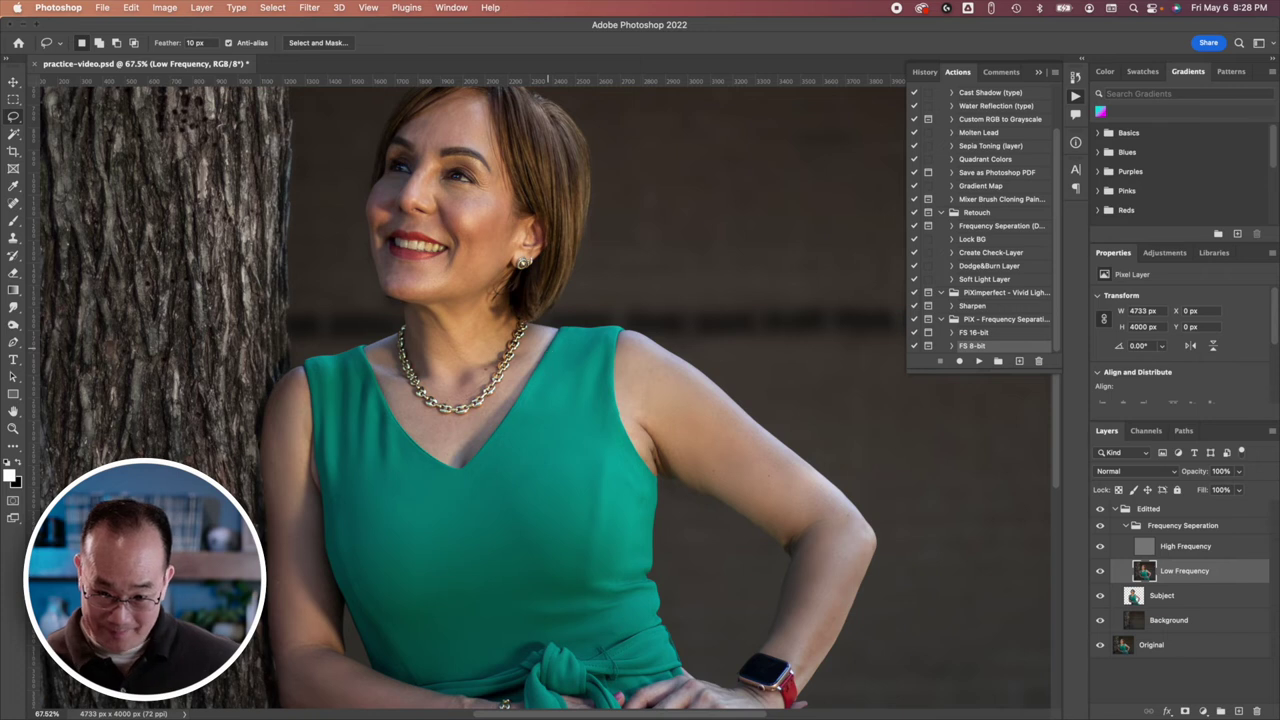
# Step: Zoom out, collapse the Frequency Separation group, and show the new fill or adjustment layer list
pyautogui.scroll(-4, 552, 353)
pyautogui.scroll(-4, 551, 352)
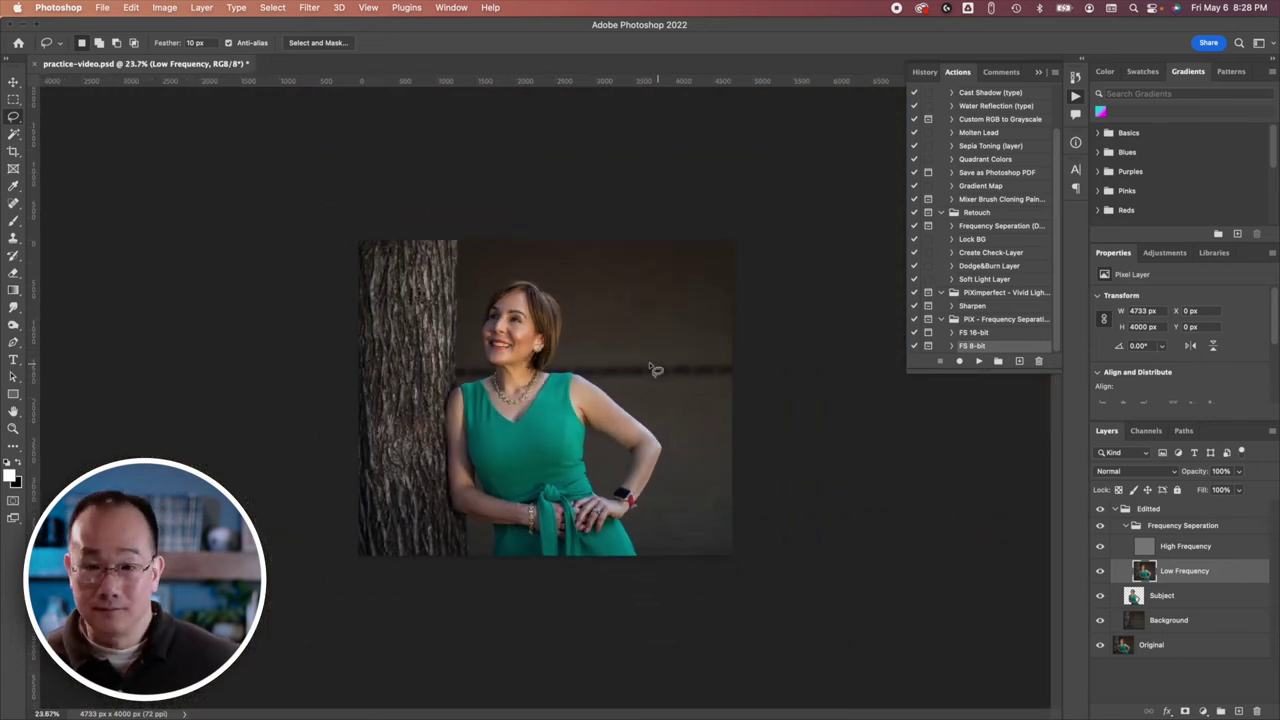
pyautogui.click(1127, 526)
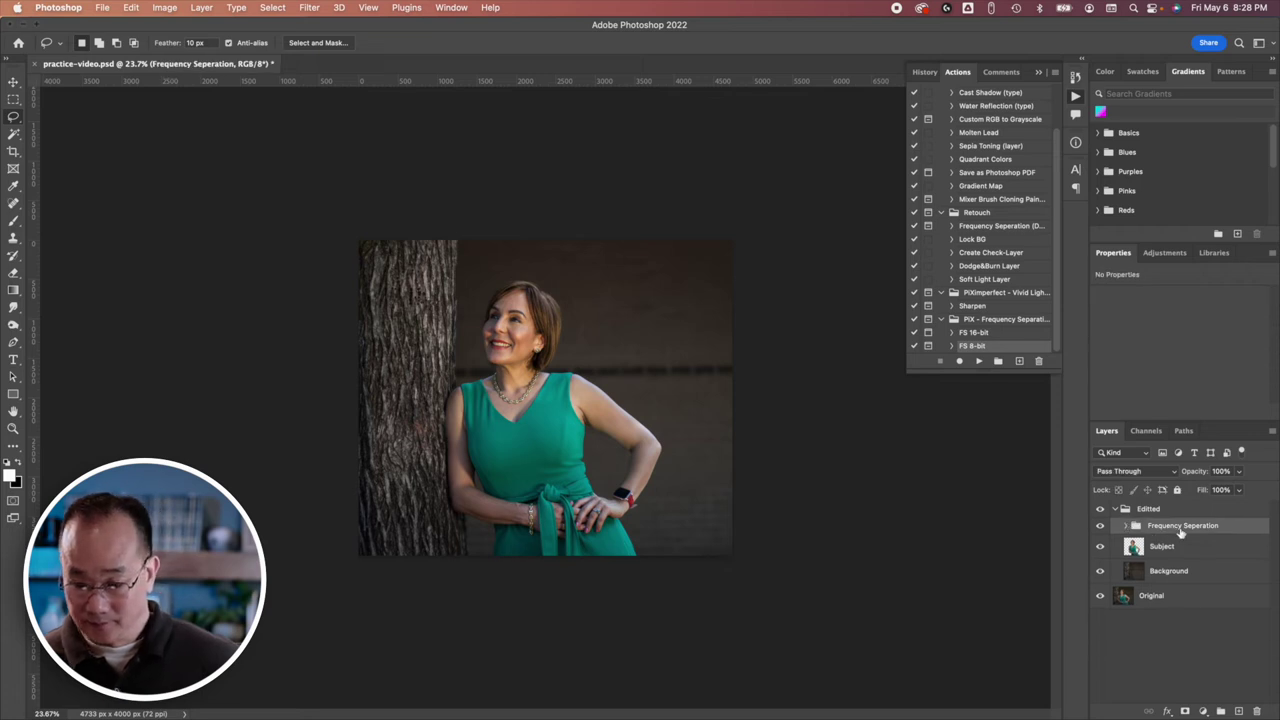
pyautogui.click(1204, 711)
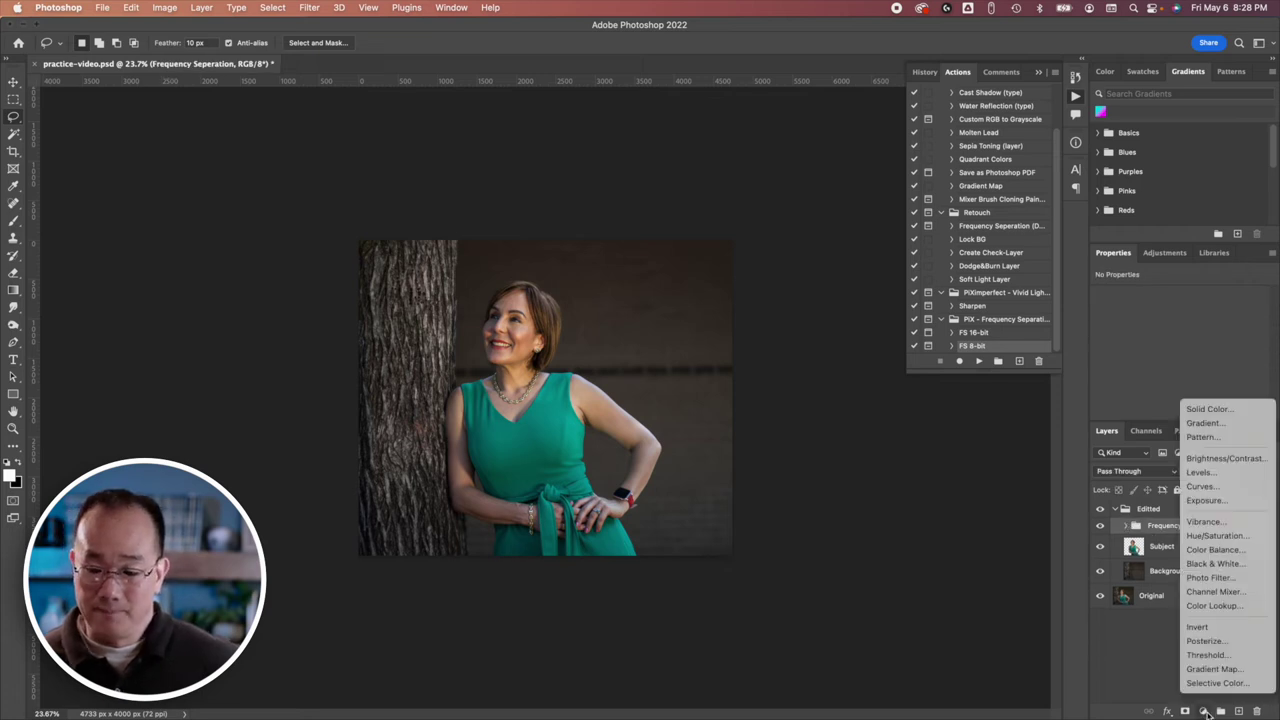
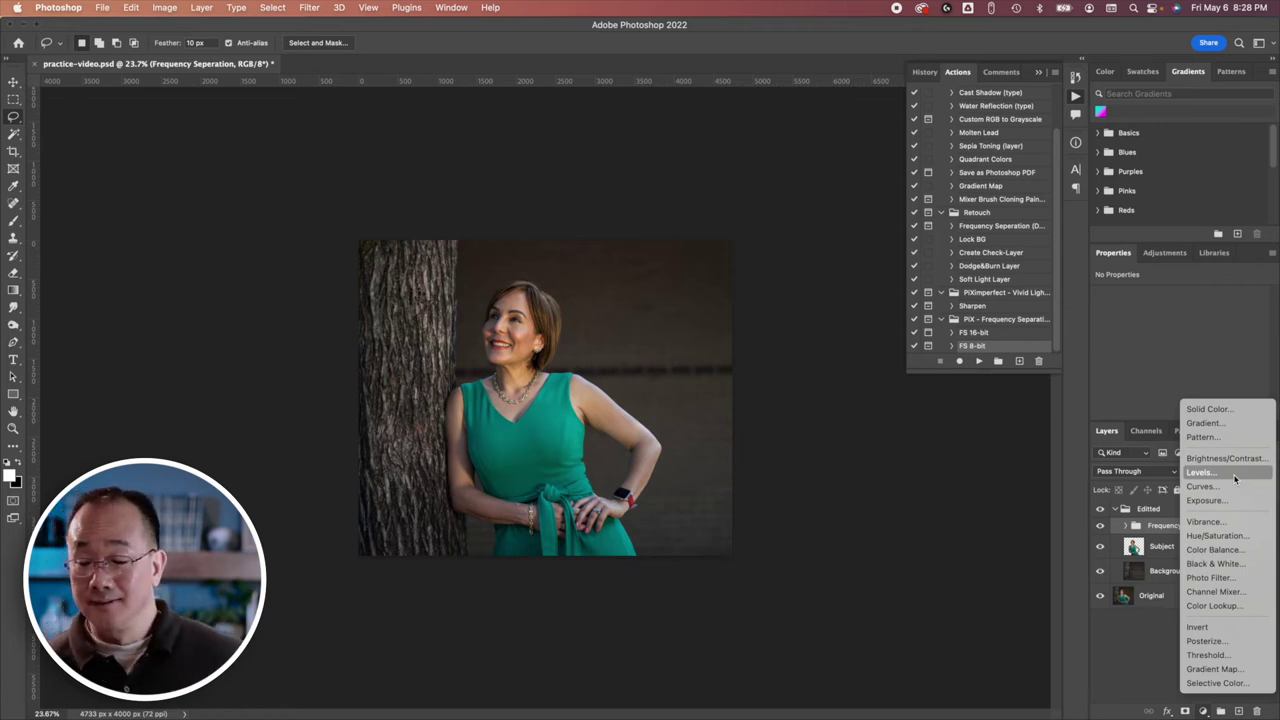
# Step: Add a Curves adjustment layer with a midtone point raised to input 95, output 107
pyautogui.click(1234, 488)
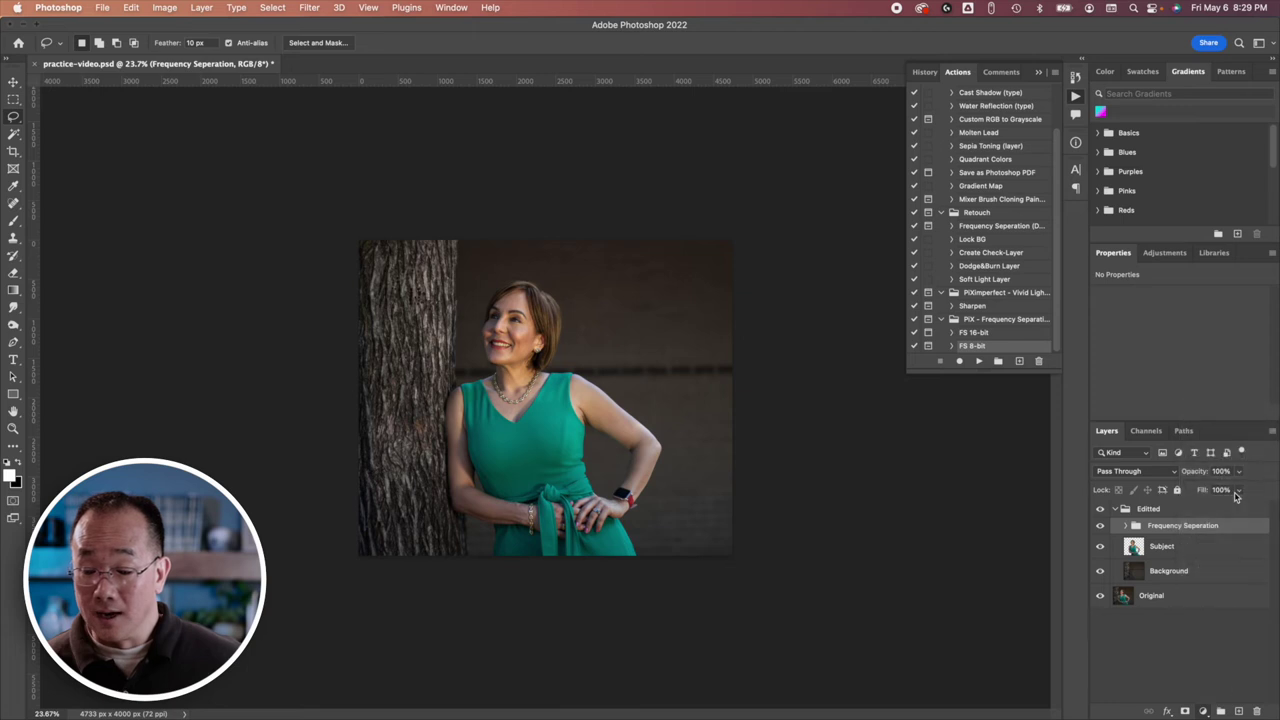
pyautogui.click(1200, 381)
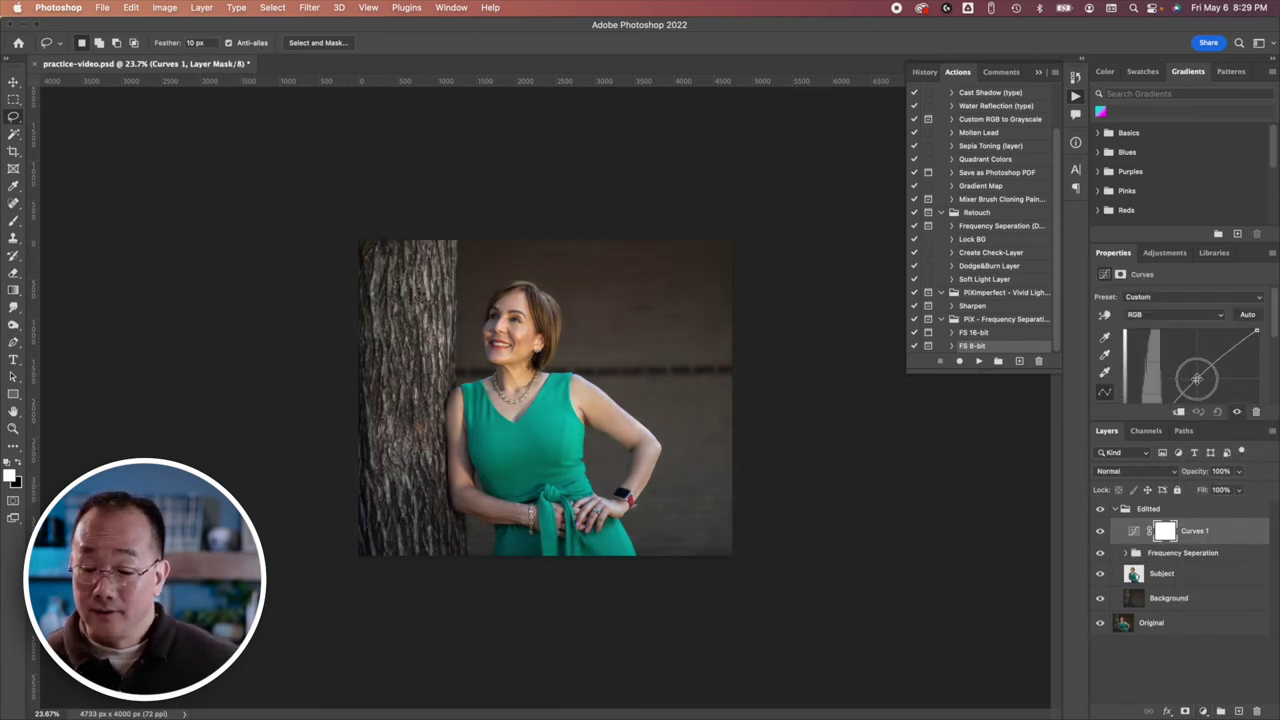
pyautogui.moveTo(1197, 378); pyautogui.dragTo(1172, 418)
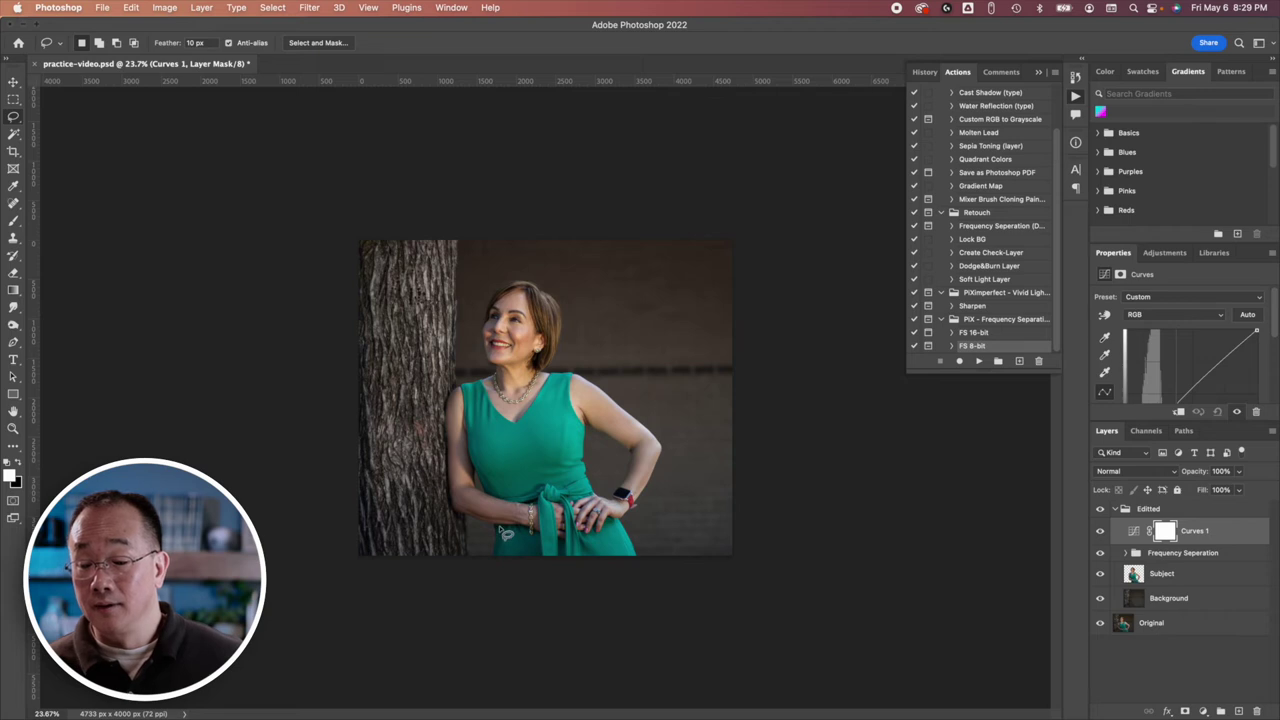
pyautogui.scroll(2, 505, 534)
pyautogui.scroll(2, 503, 524)
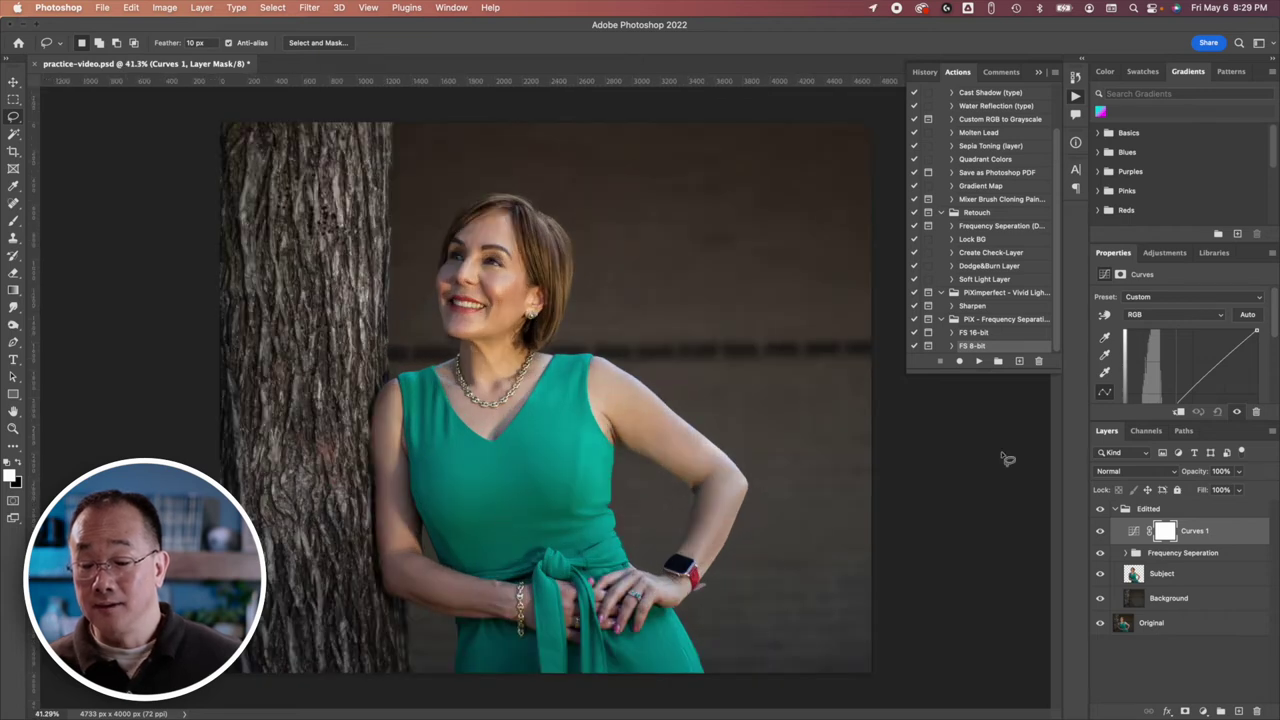
pyautogui.scroll(-2, 1203, 320)
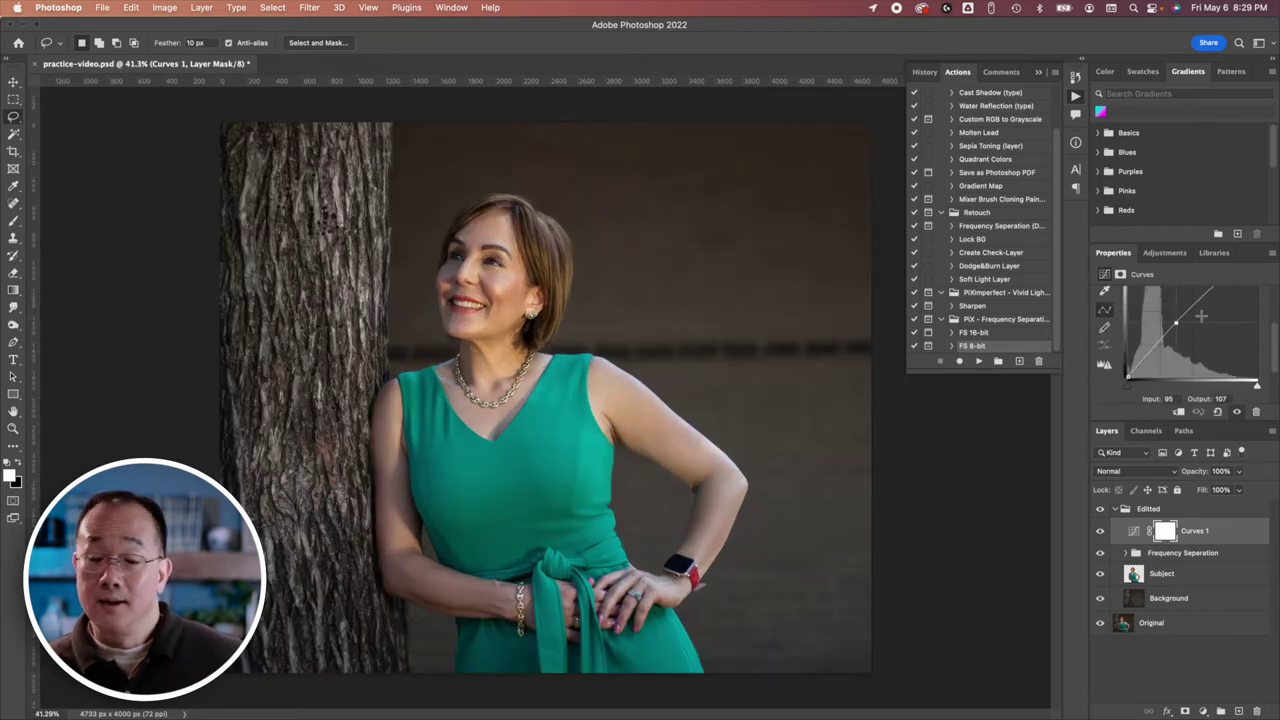
# Step: Nudge the Curves 1 point to input 92, output 110 and invert its mask to black
pyautogui.moveTo(1178, 322); pyautogui.dragTo(1175, 321)
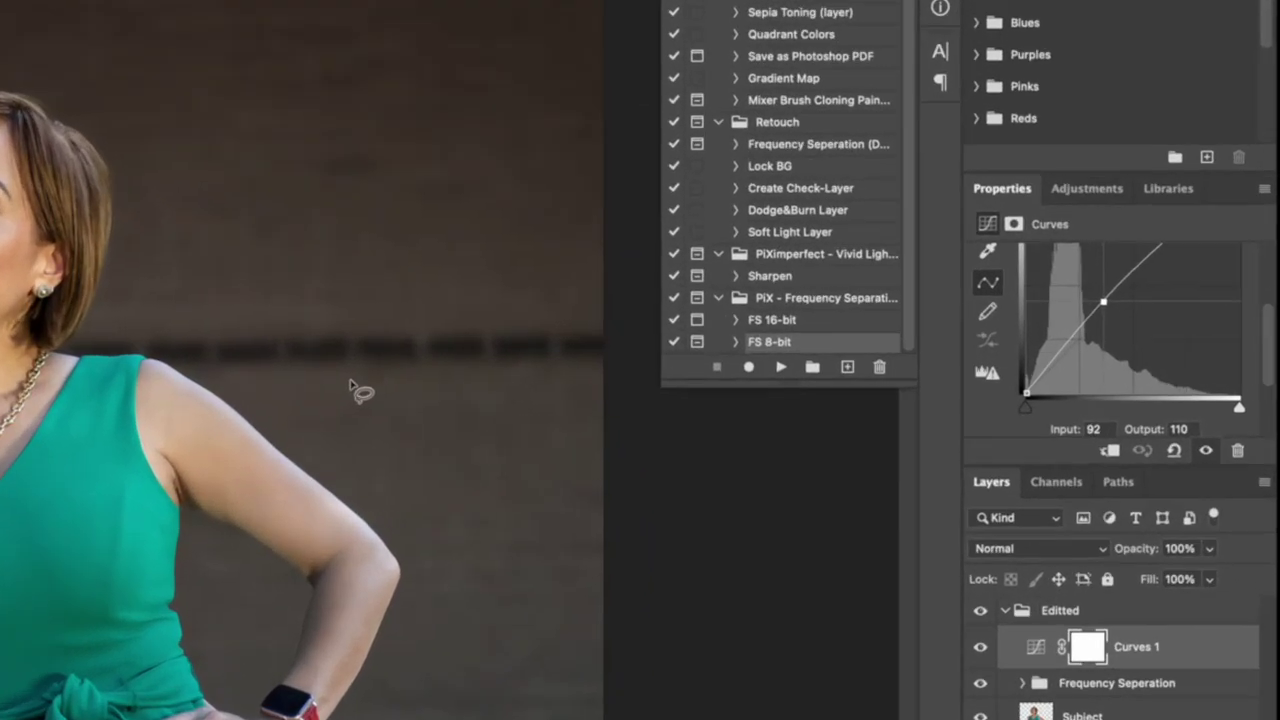
pyautogui.press('super+minus')
pyautogui.press('super+minus')
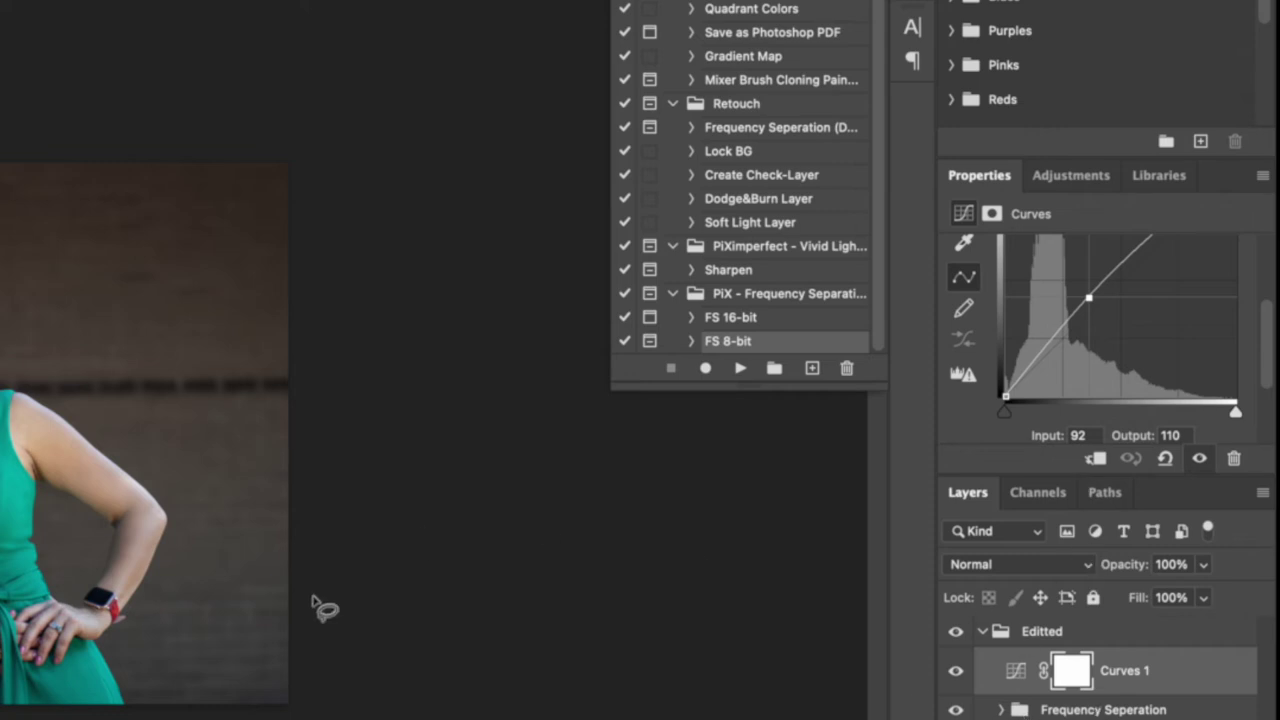
pyautogui.press('super+plus')
pyautogui.press('super+plus')
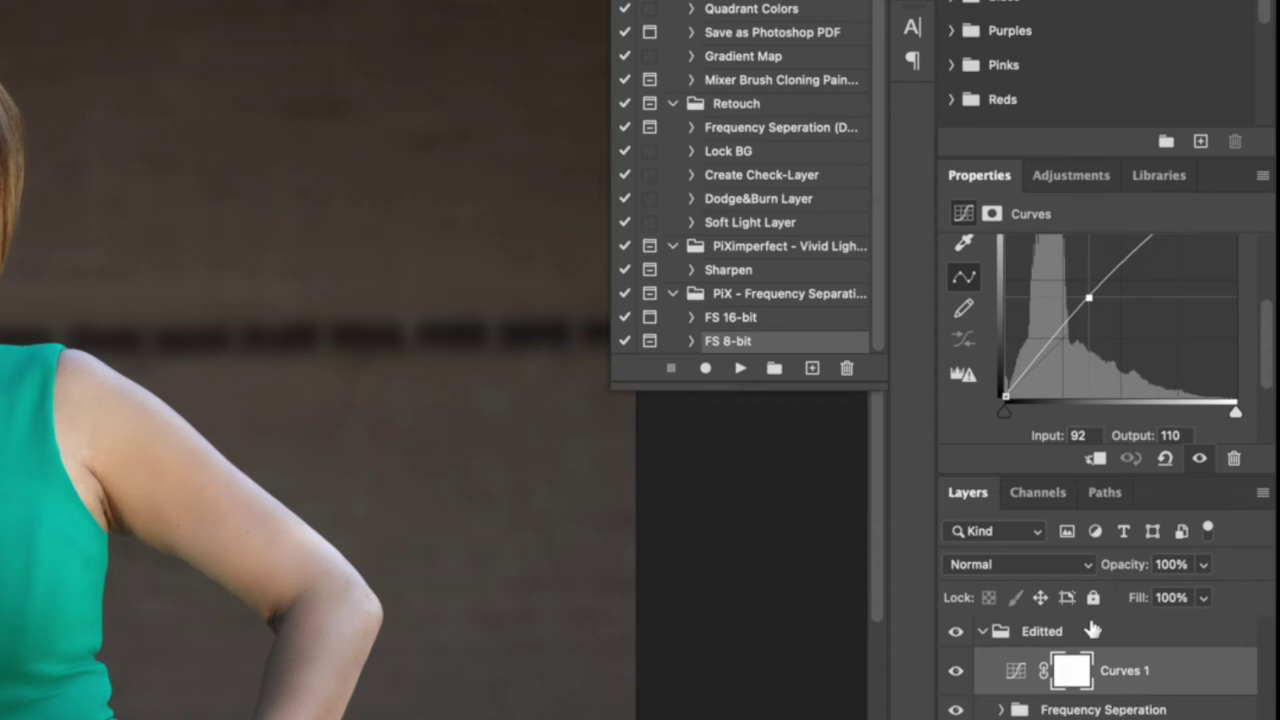
pyautogui.press('super+i')
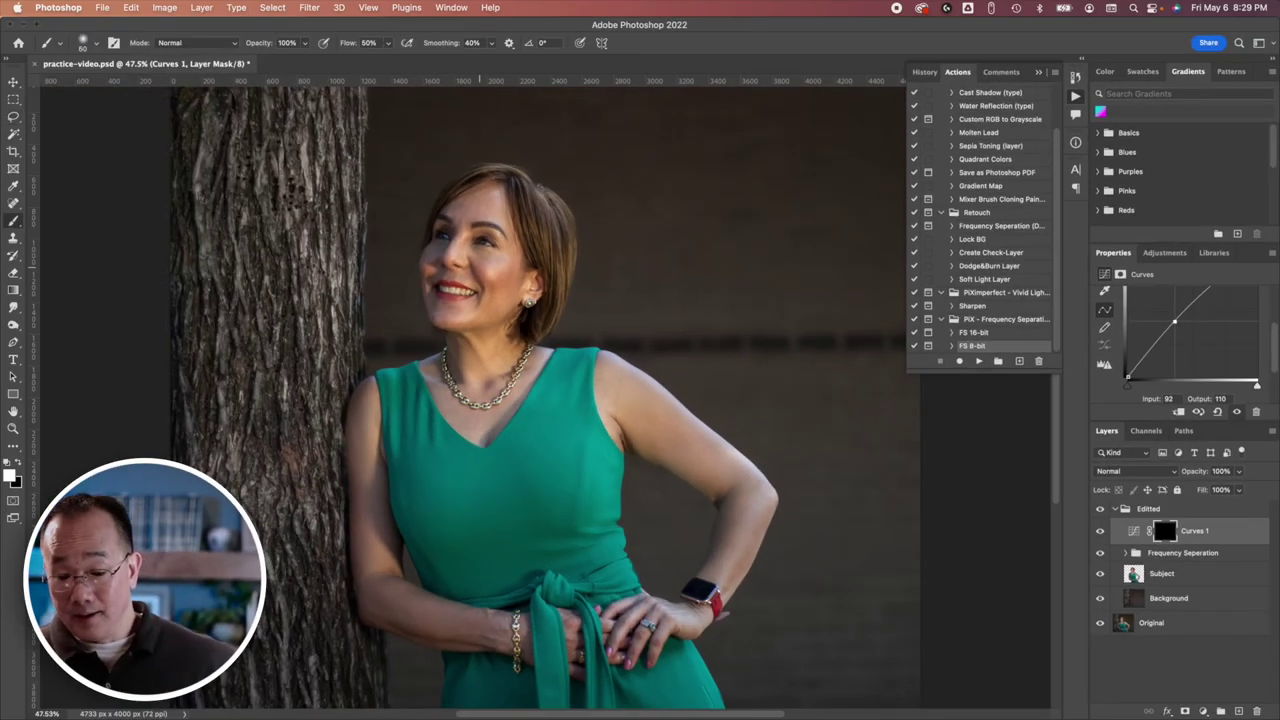
# Step: Enlarge the brush, set Flow to 10%, and paint white over the cheek and eye
pyautogui.press(']')
pyautogui.press(']')
pyautogui.press(']')
pyautogui.press(']')
pyautogui.press(']')
pyautogui.press(']')
pyautogui.press(']')
pyautogui.press(']')
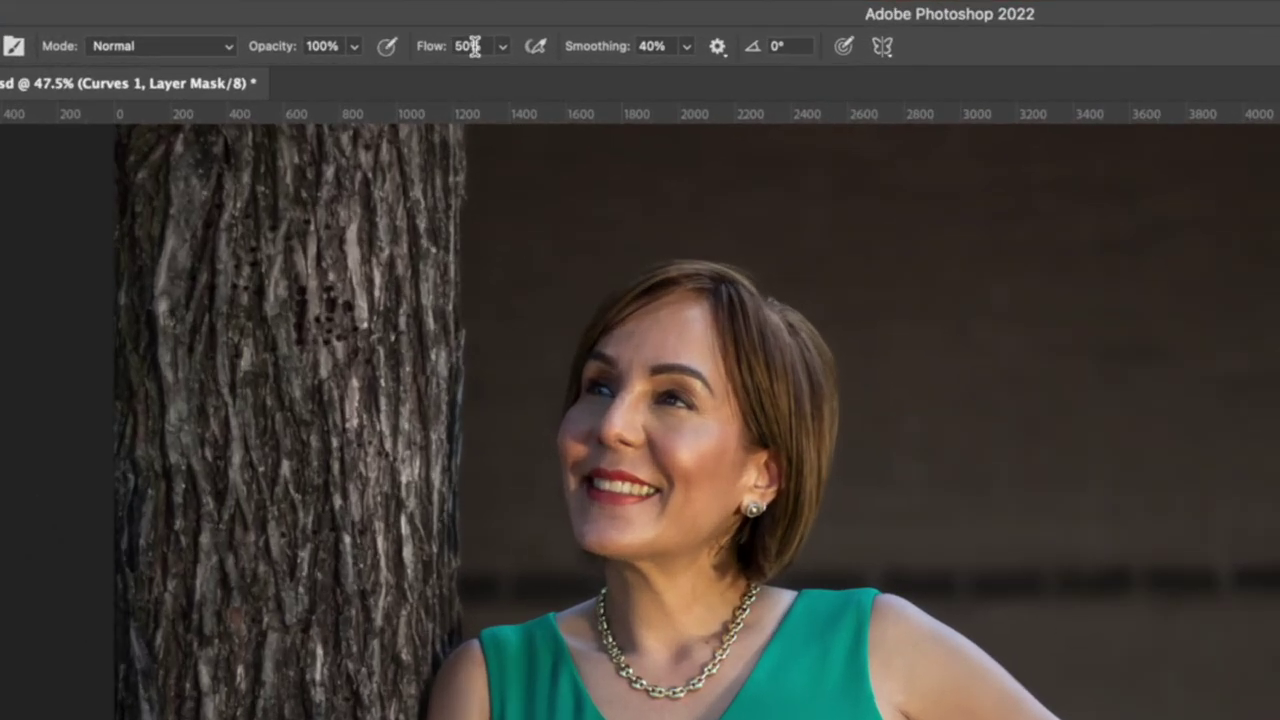
pyautogui.click(408, 45)
pyautogui.write('1')
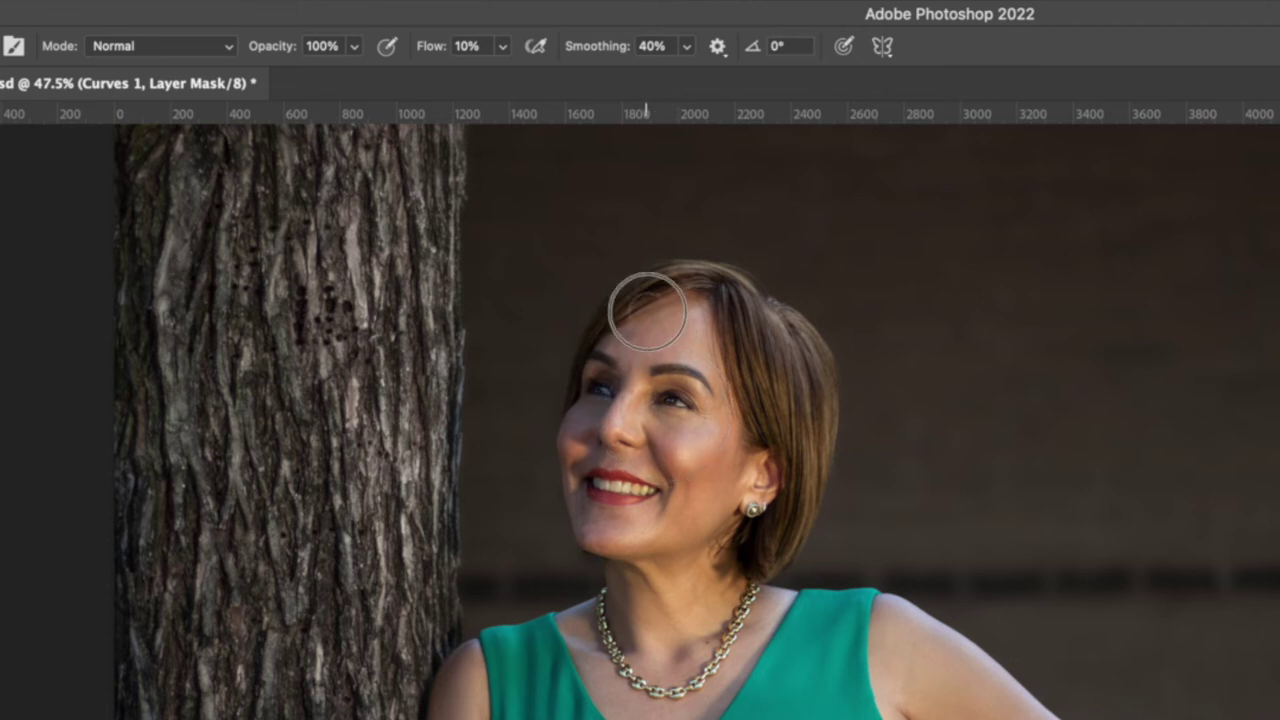
pyautogui.moveTo(620, 376); pyautogui.dragTo(714, 405)
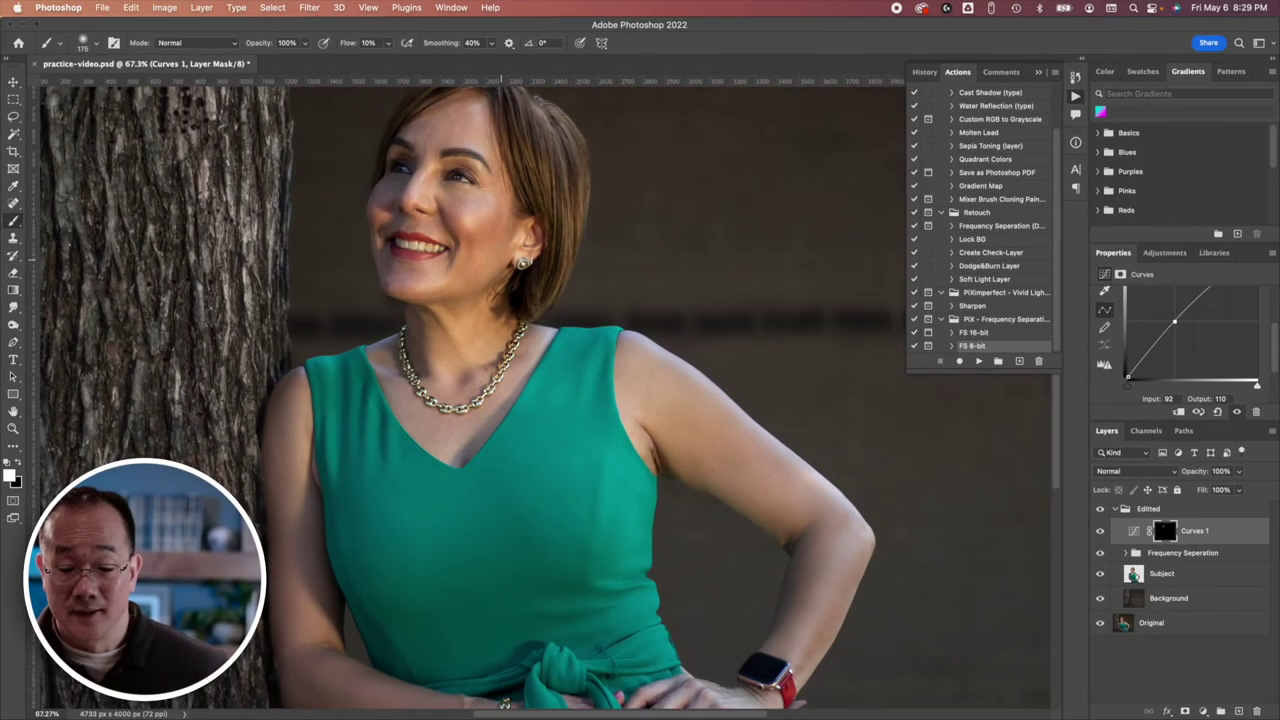
pyautogui.scroll(3, 625, 197)
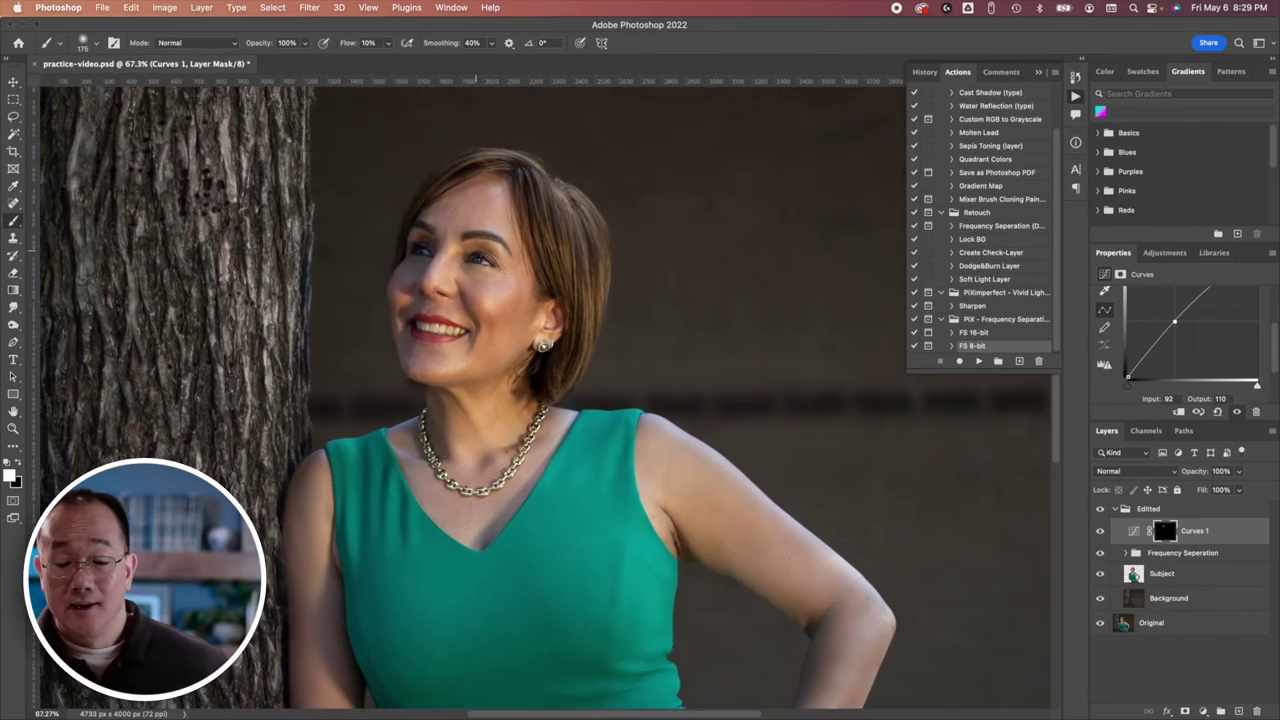
# Step: Paint white on the Curves 1 mask over the left cheek, eye area and jawline
pyautogui.moveTo(427, 237)
pyautogui.mouseDown()
pyautogui.moveTo(496, 257)
pyautogui.moveTo(446, 225)
pyautogui.moveTo(442, 205)
pyautogui.moveTo(481, 190)
pyautogui.moveTo(437, 200)
pyautogui.moveTo(493, 213)
pyautogui.moveTo(426, 260)
pyautogui.mouseUp()
pyautogui.moveTo(500, 285)
pyautogui.mouseDown()
pyautogui.moveTo(418, 268)
pyautogui.moveTo(446, 261)
pyautogui.moveTo(422, 326)
pyautogui.moveTo(429, 367)
pyautogui.moveTo(517, 291)
pyautogui.moveTo(456, 267)
pyautogui.moveTo(477, 222)
pyautogui.moveTo(489, 232)
pyautogui.moveTo(483, 260)
pyautogui.moveTo(402, 245)
pyautogui.mouseUp()
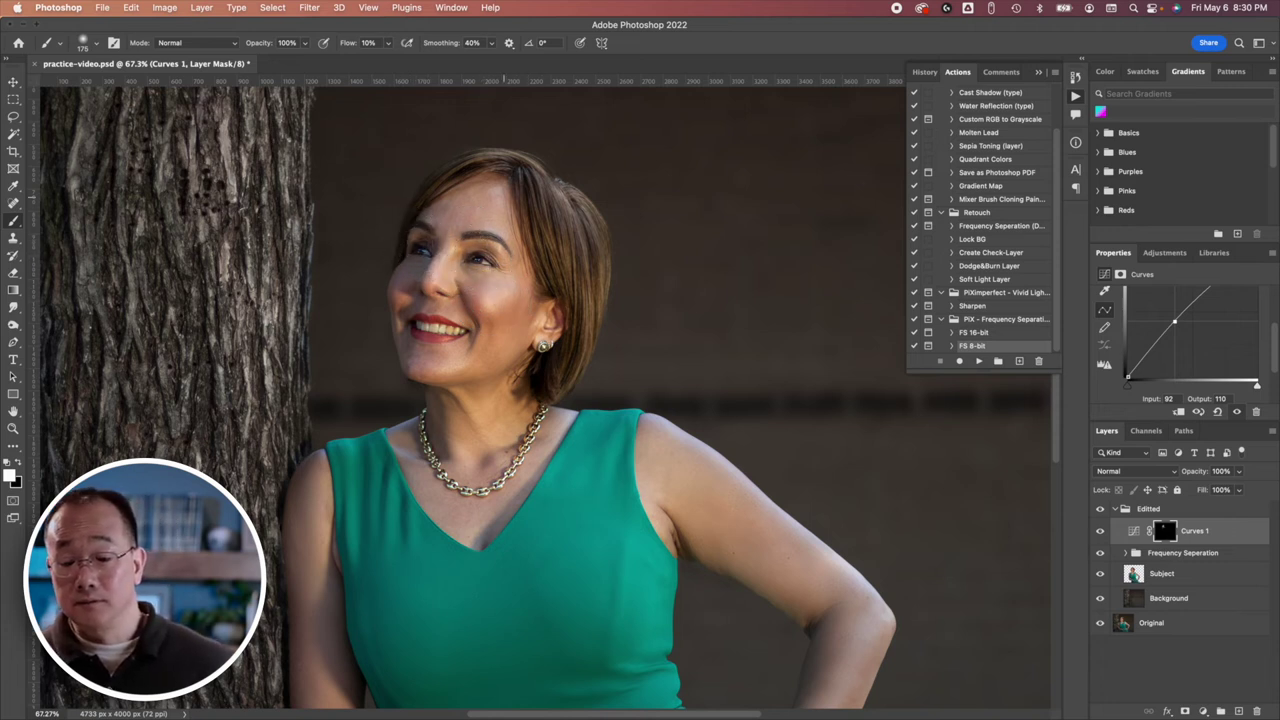
pyautogui.moveTo(431, 277); pyautogui.dragTo(426, 351)
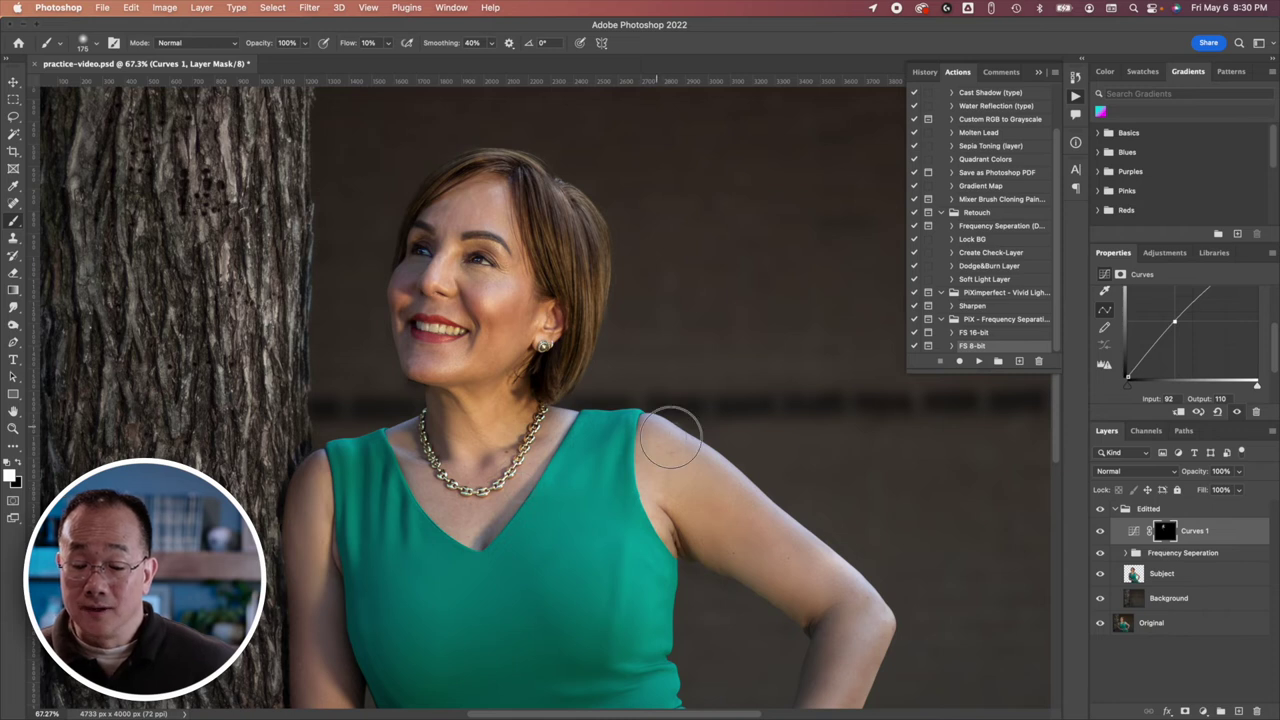
pyautogui.scroll(-3, 577, 318)
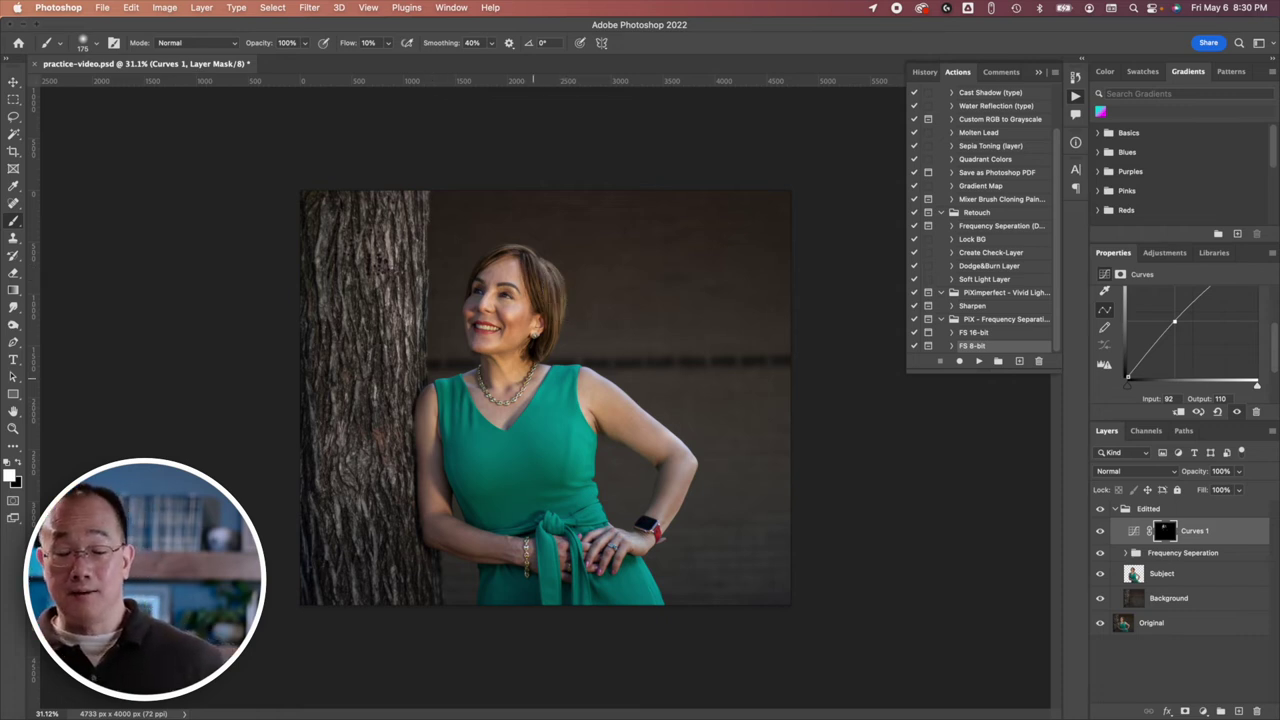
pyautogui.scroll(4, 538, 392)
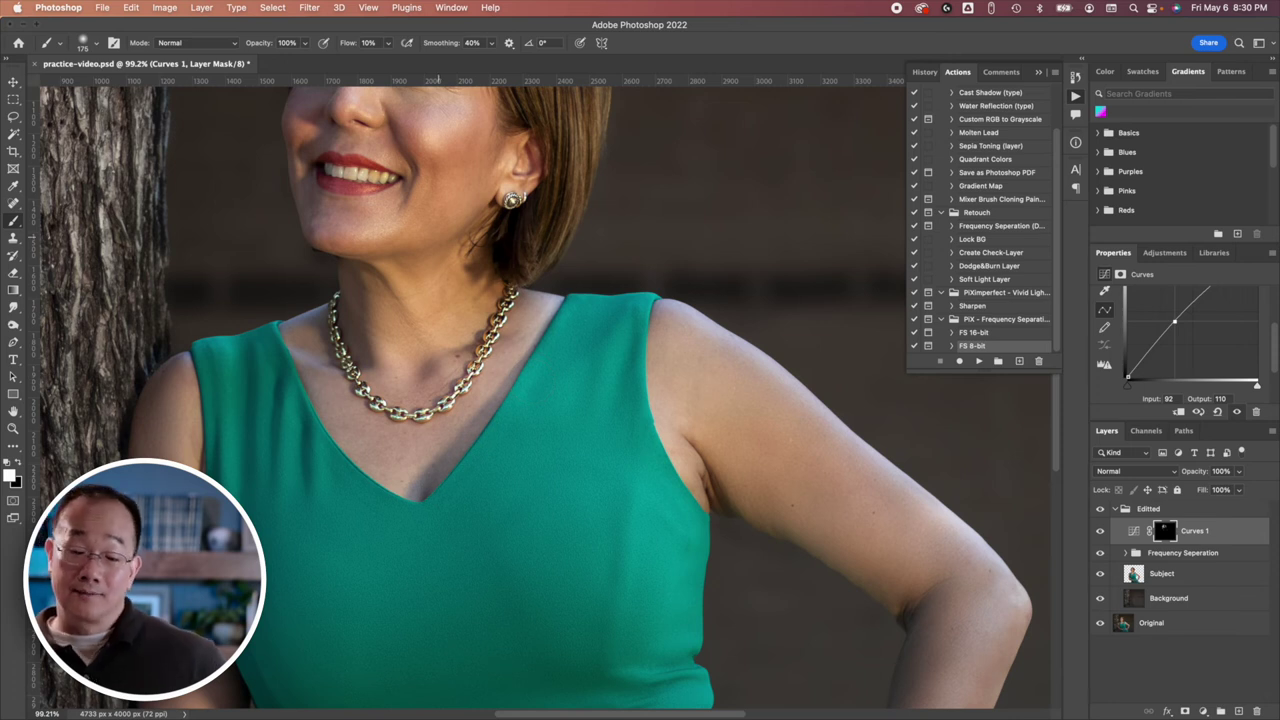
# Step: Set the brush Flow back to 50%
pyautogui.click(374, 44)
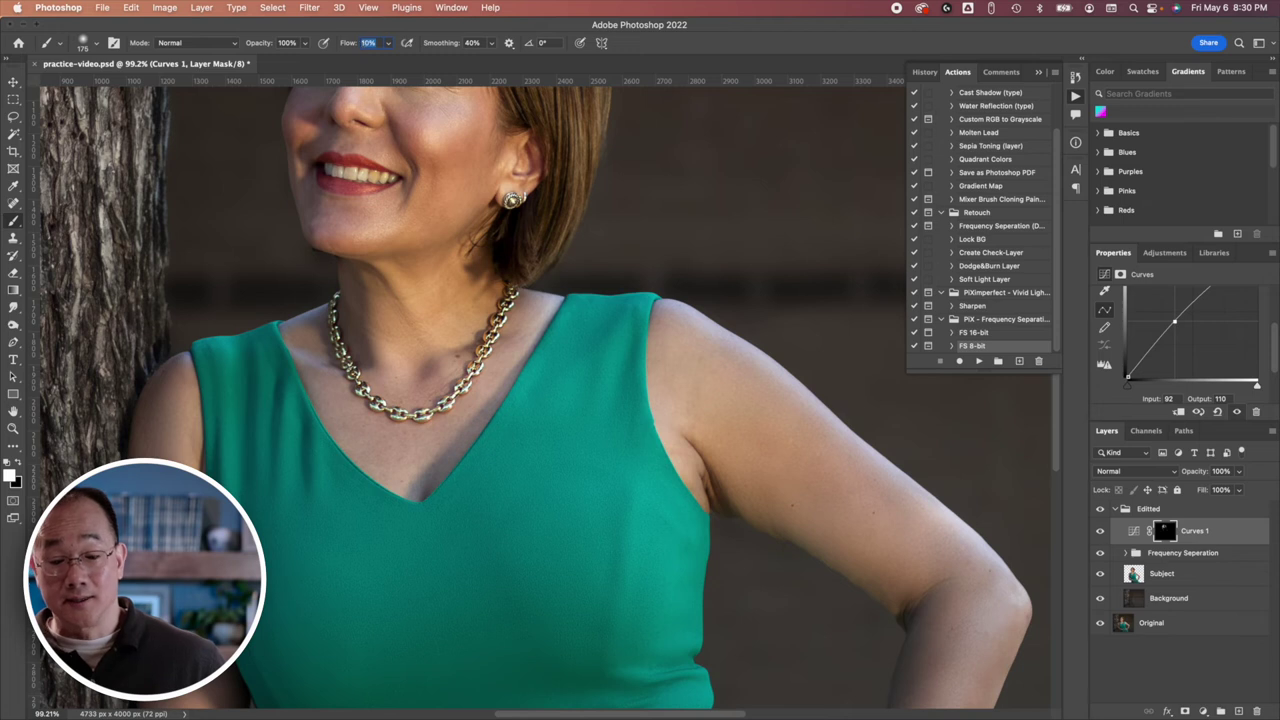
pyautogui.write('50')
pyautogui.press('Return')
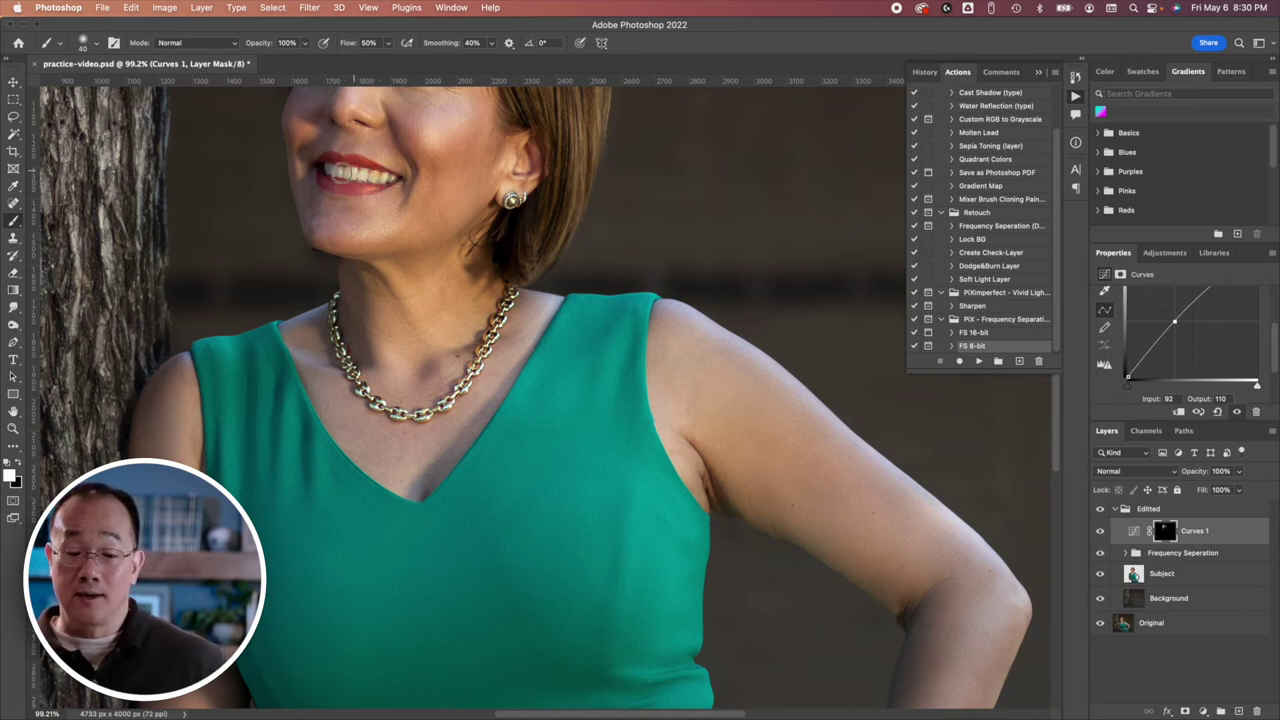
pyautogui.scroll(5, 545, 397)
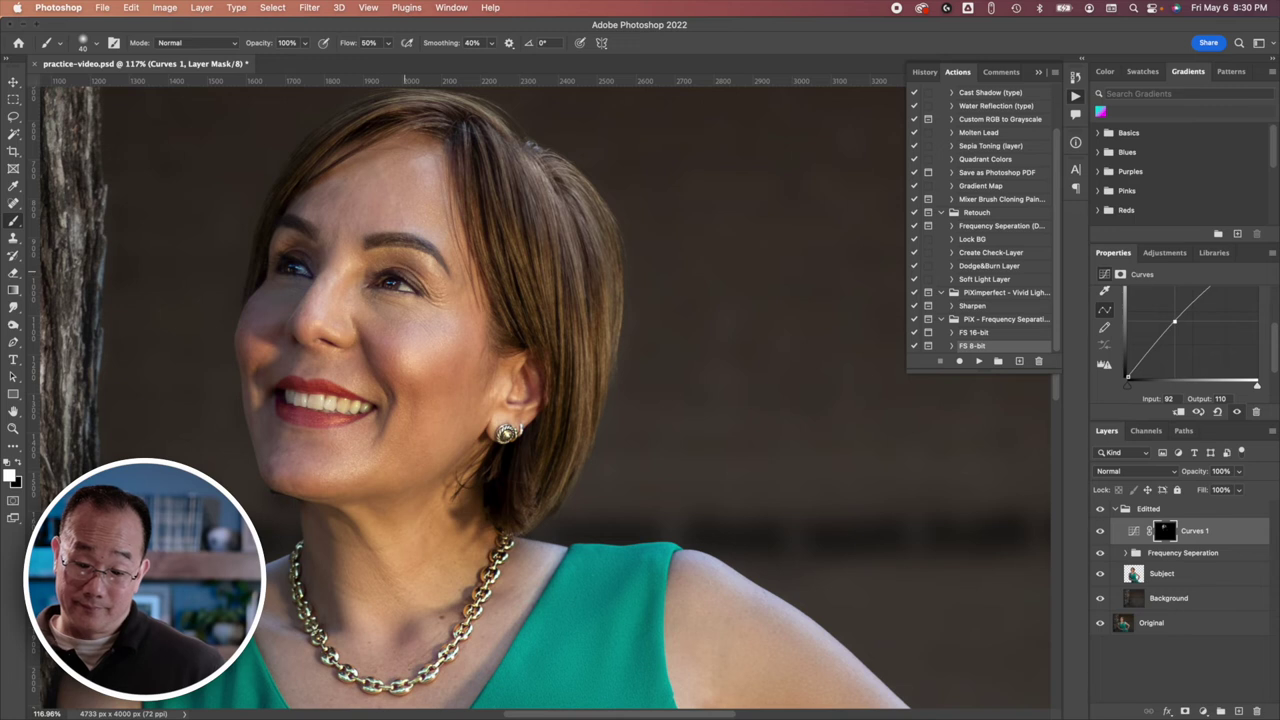
pyautogui.scroll(-6, 543, 251)
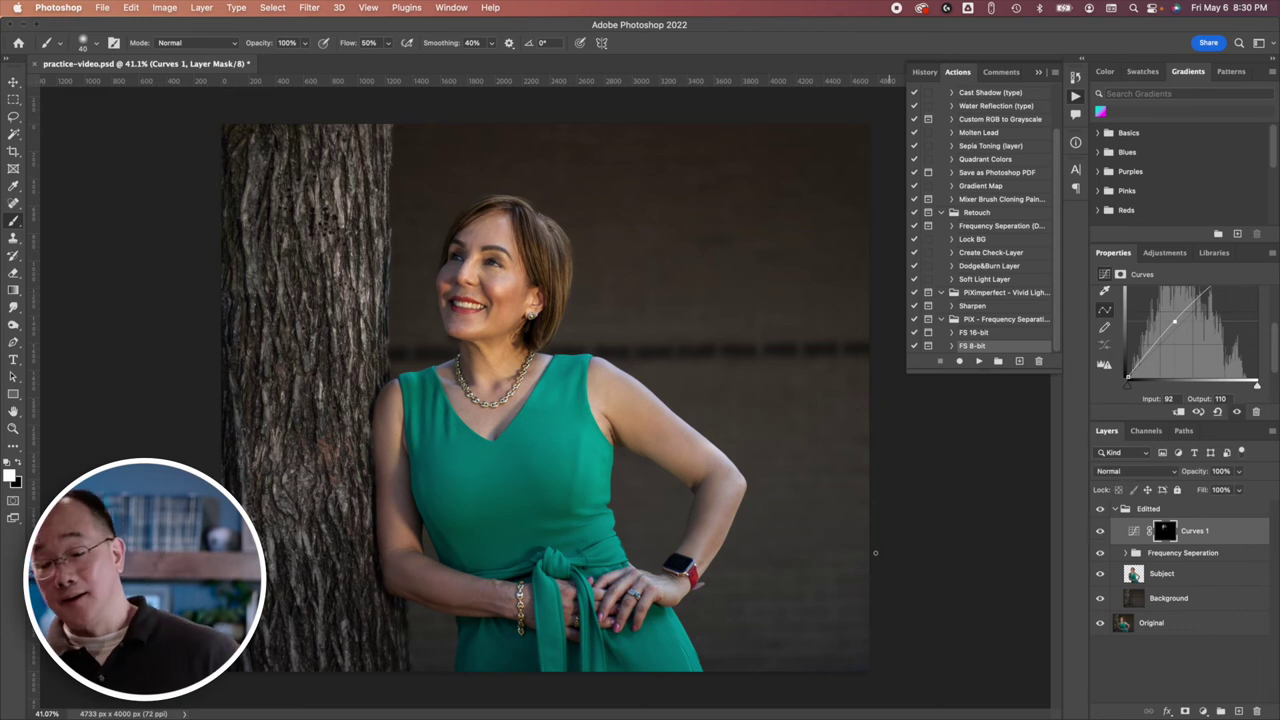
# Step: Toggle Curves 1 visibility to compare, then set its opacity to 50%
pyautogui.scroll(-1, 788, 525)
pyautogui.scroll(-2, 788, 525)
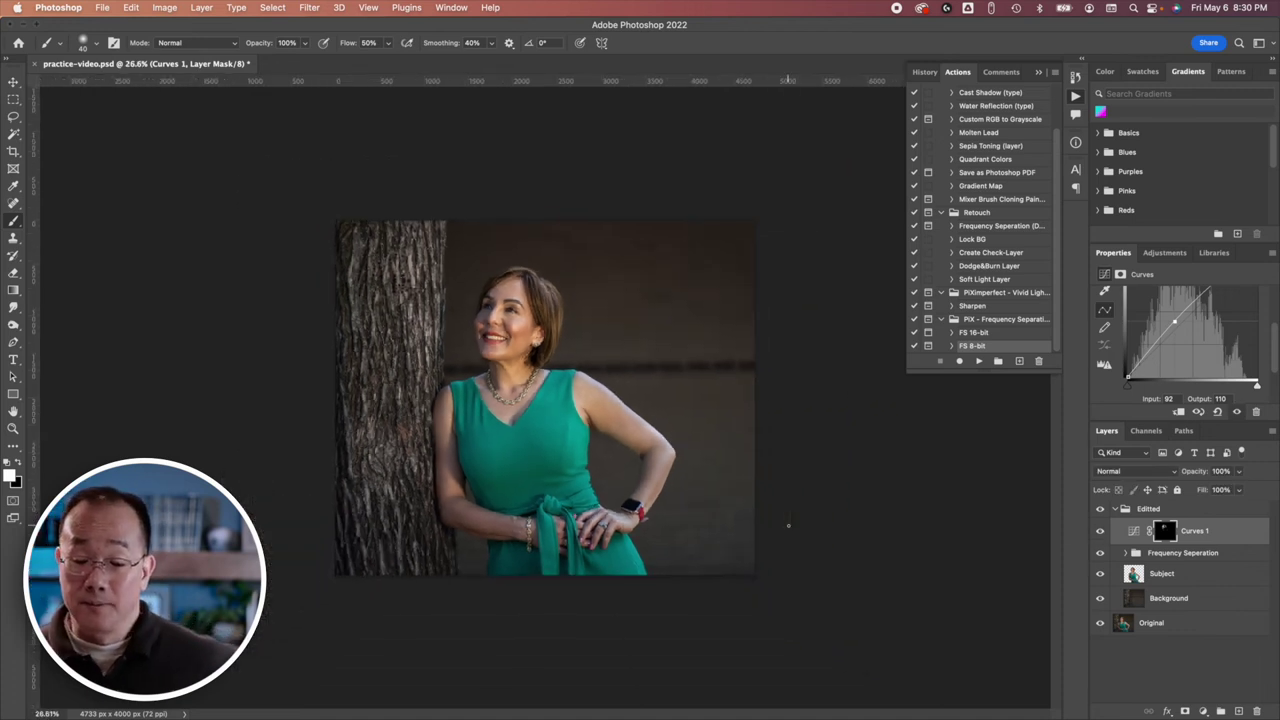
pyautogui.click(1101, 531)
pyautogui.click(1101, 531)
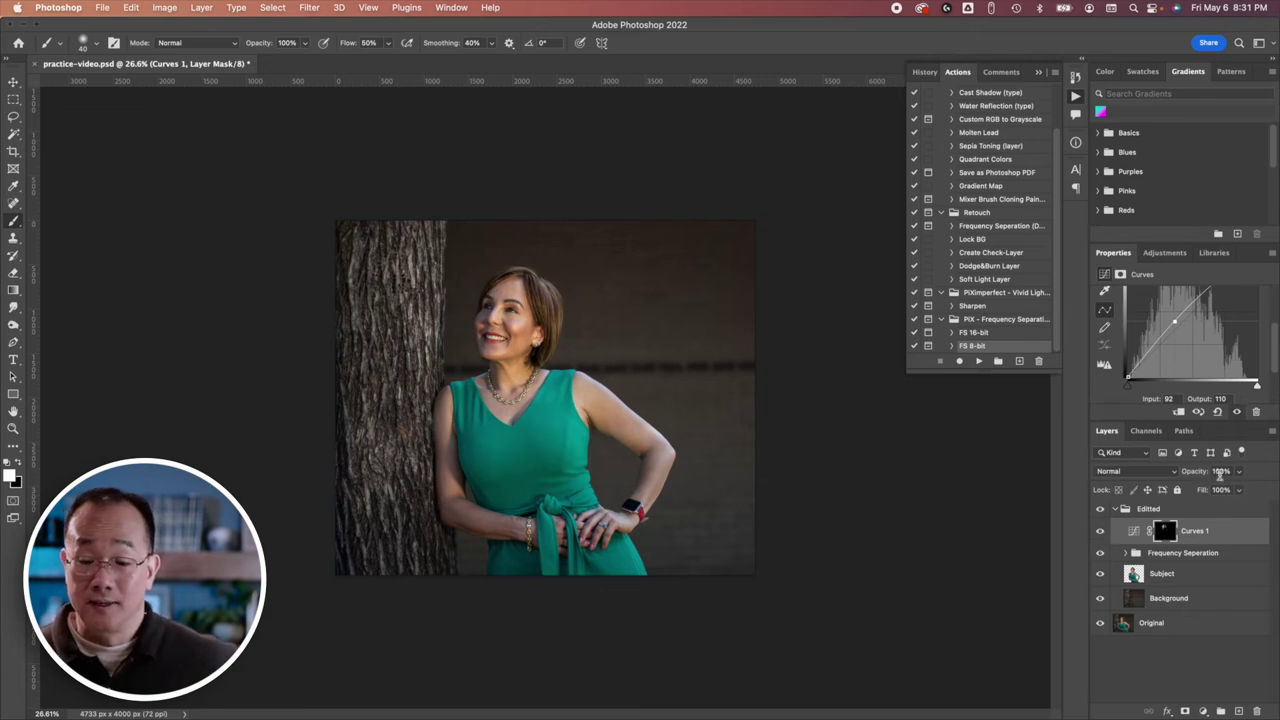
pyautogui.write('5')
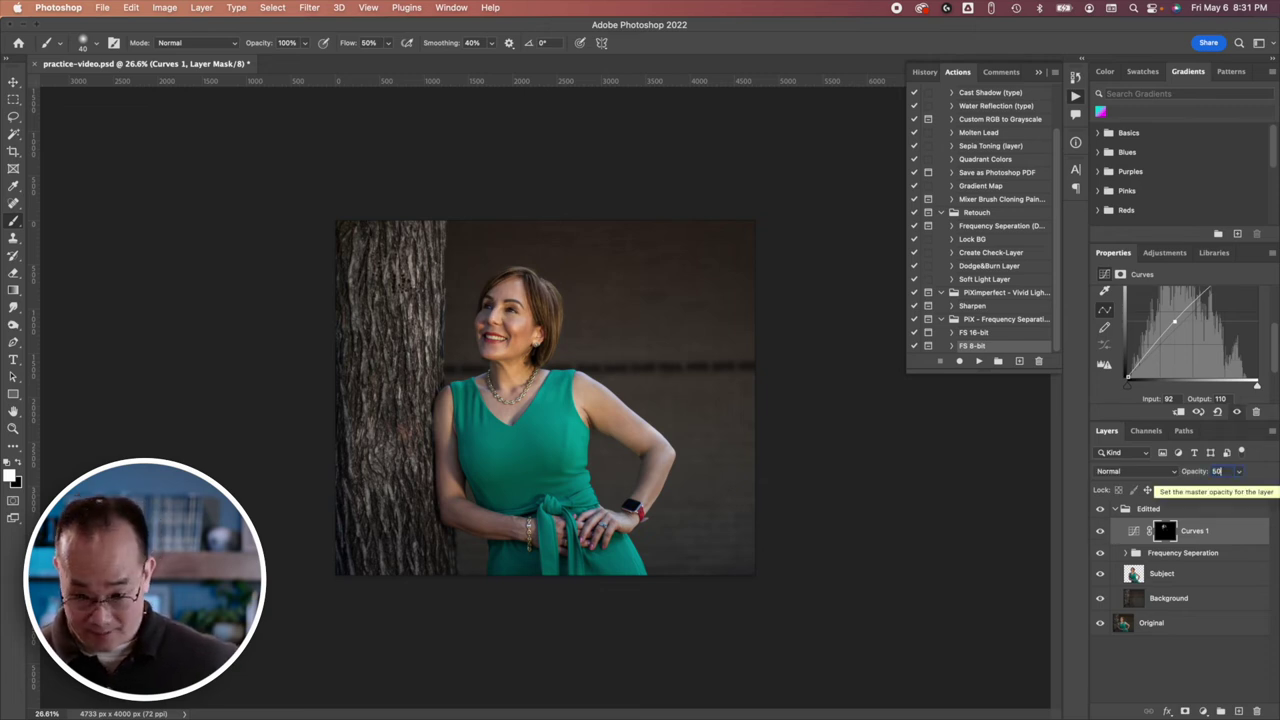
pyautogui.press('Return')
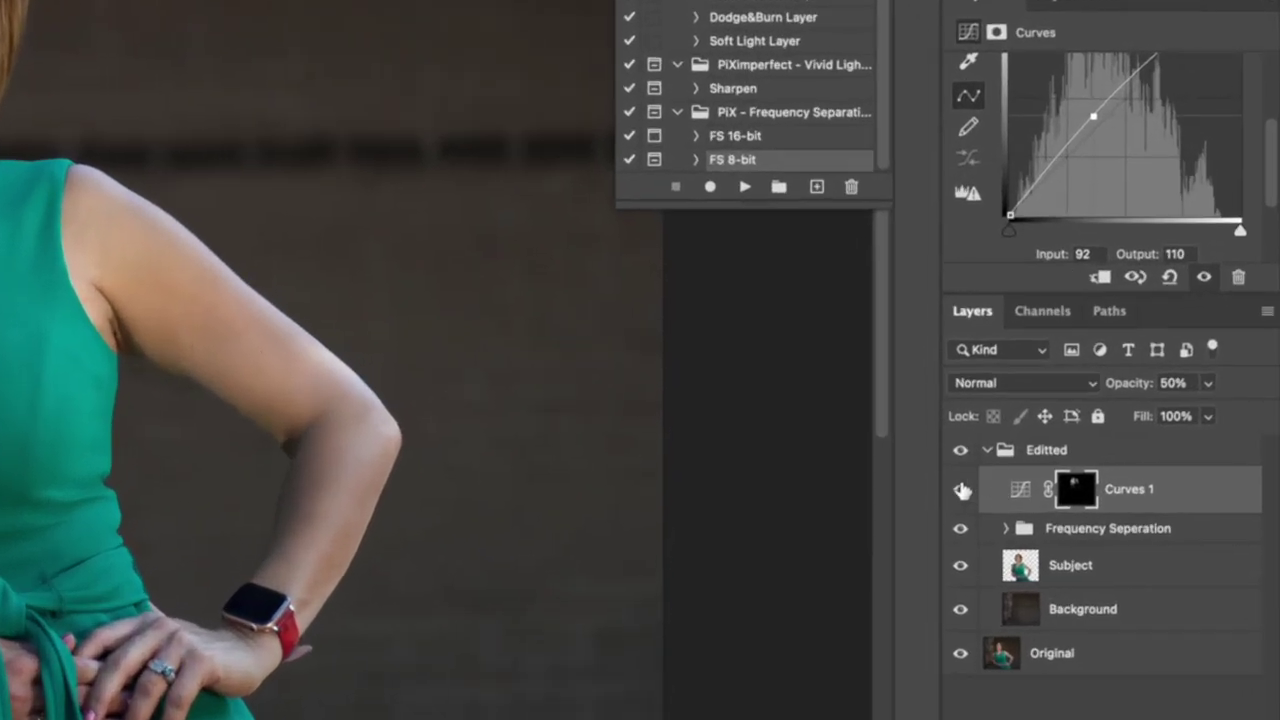
# Step: Compare Curves 1 before and after, then change its opacity to 78%
pyautogui.click(961, 489)
pyautogui.click(961, 489)
pyautogui.click(961, 489)
pyautogui.click(961, 489)
pyautogui.write('78')
pyautogui.scroll(-2, 195, 210)
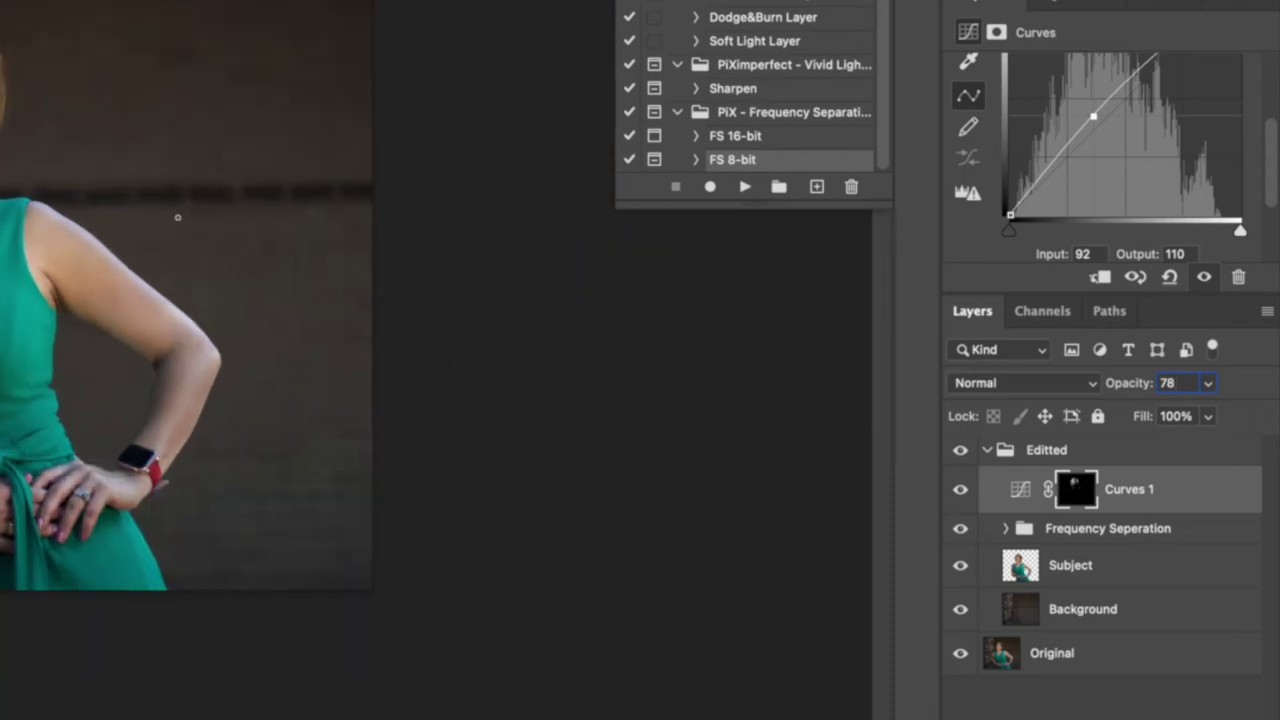
pyautogui.scroll(3, 180, 214)
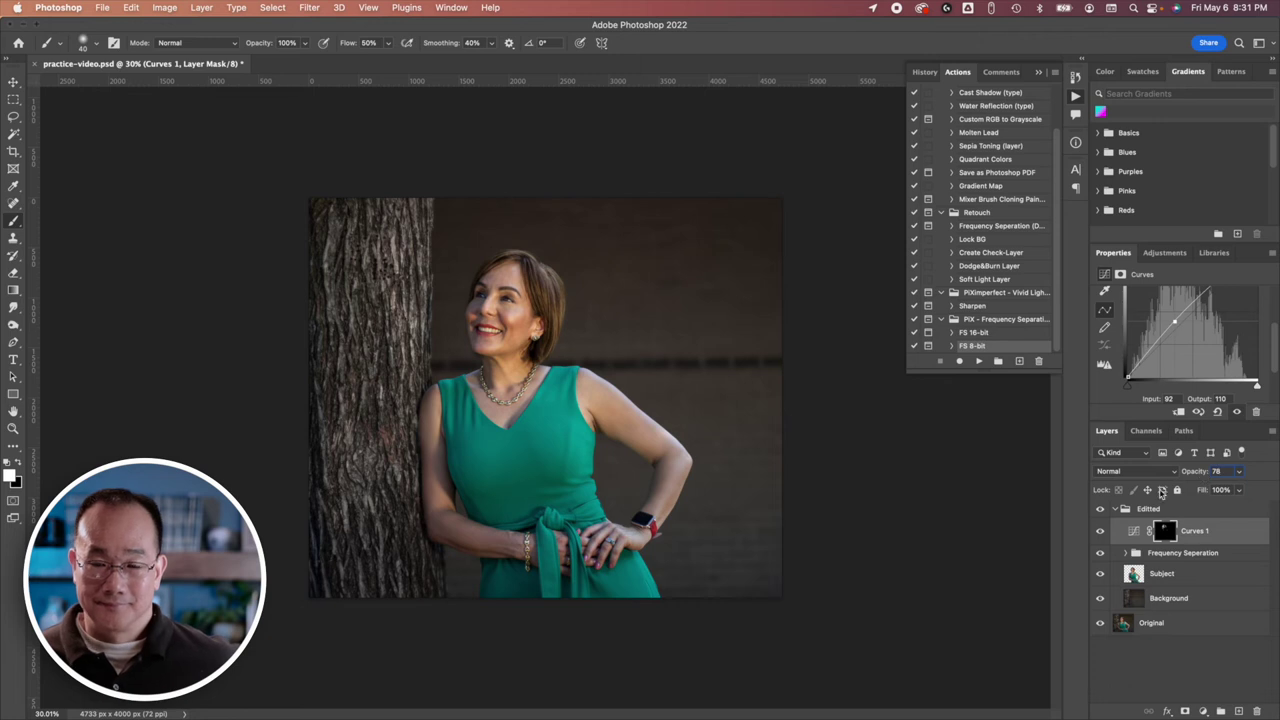
pyautogui.click(1236, 628)
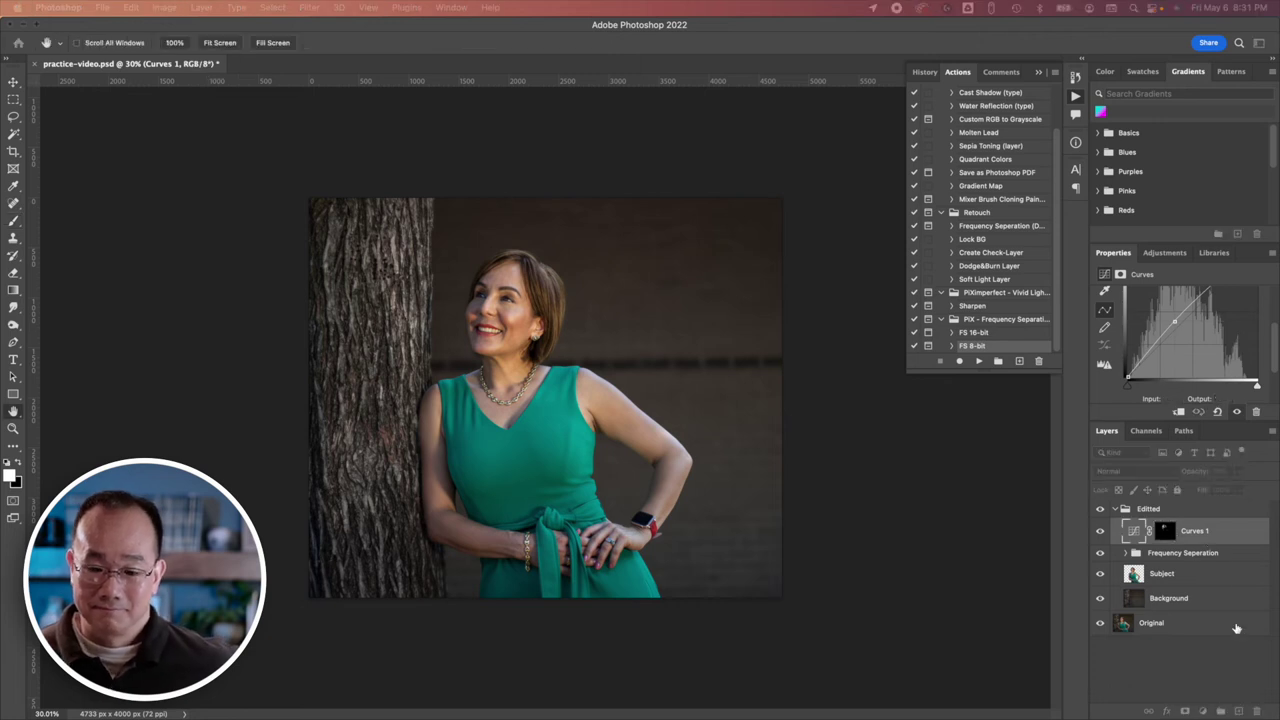
# Step: Add a Curves 2 layer darkened to input 164, output 128, and select its mask
pyautogui.press('space')
pyautogui.click(1204, 711)
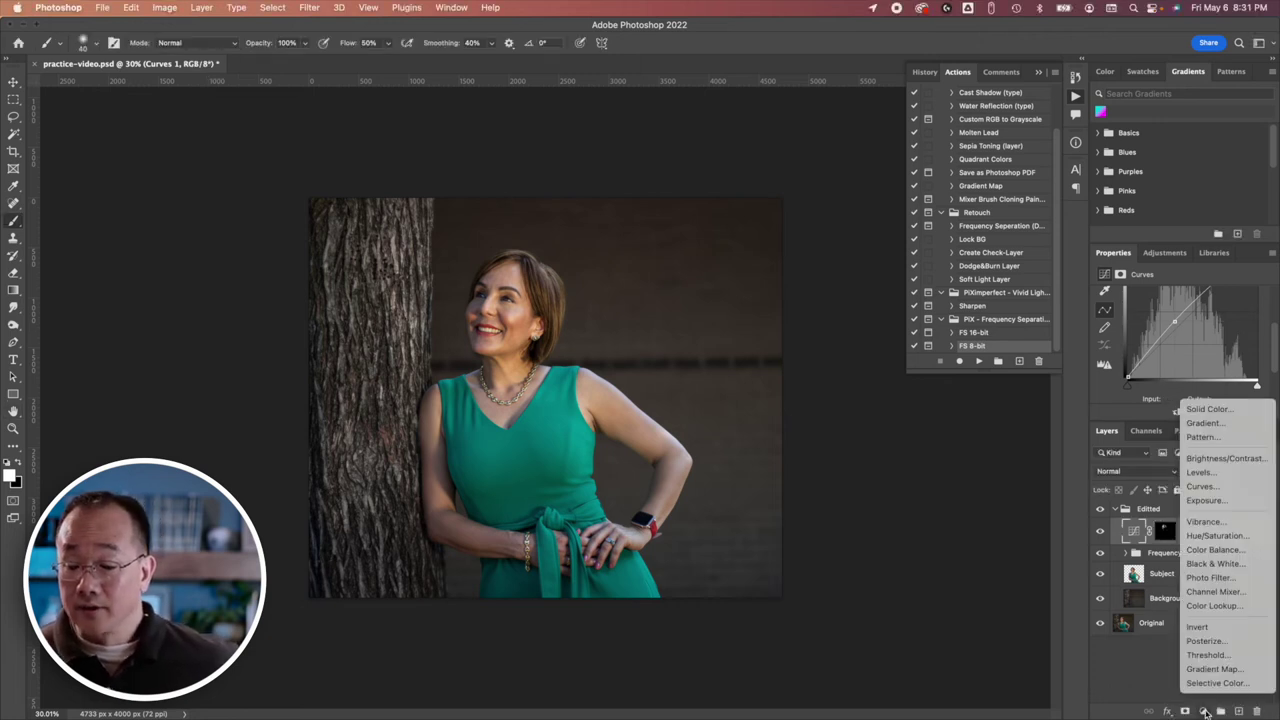
pyautogui.click(1203, 486)
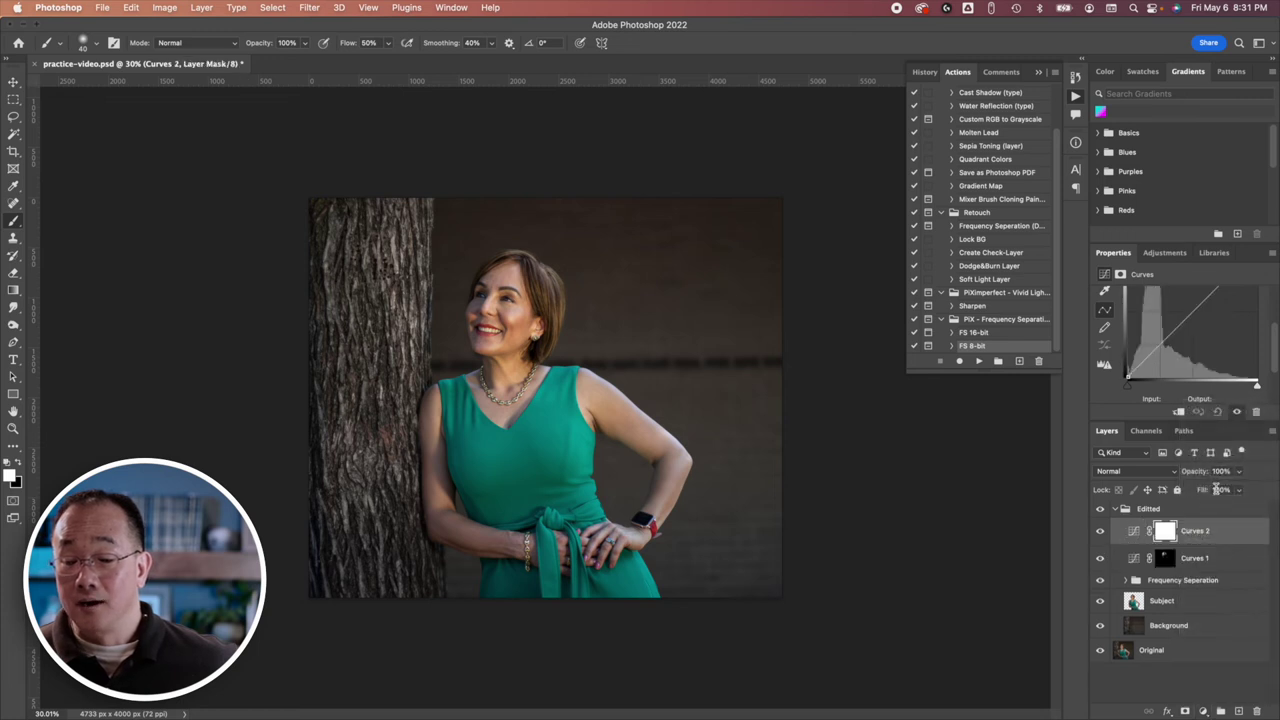
pyautogui.moveTo(1170, 336); pyautogui.dragTo(1182, 341)
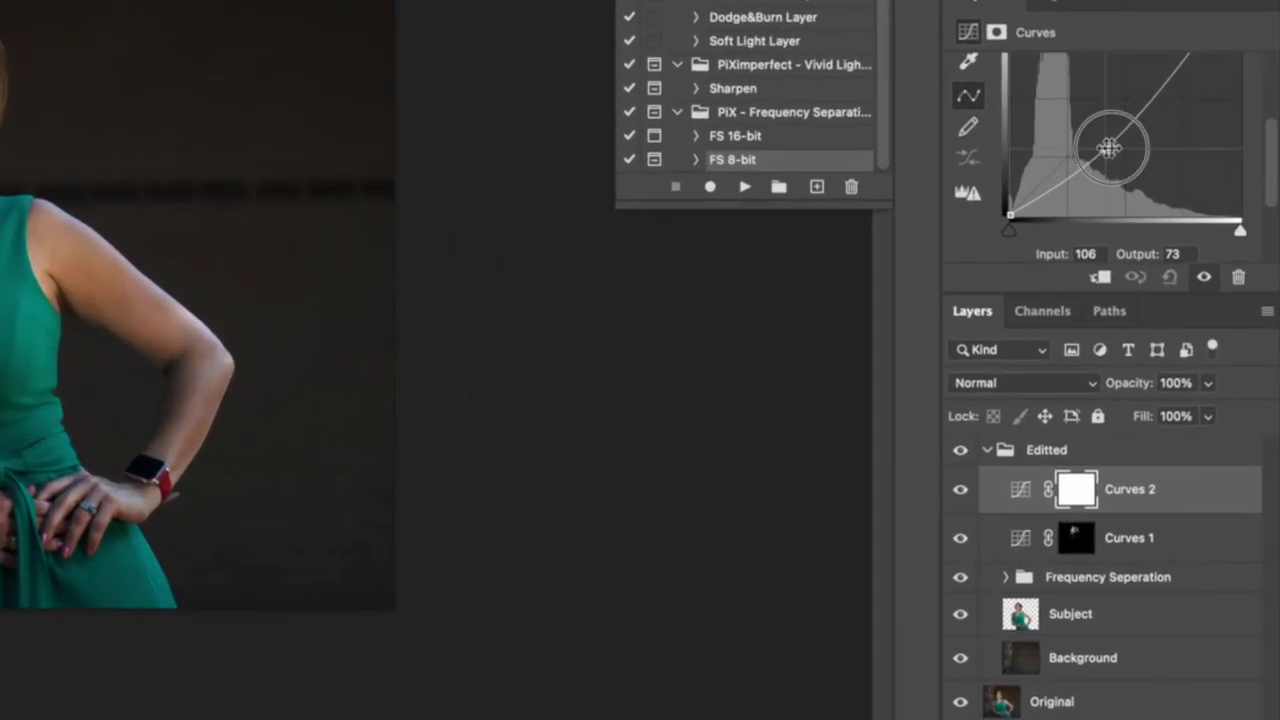
pyautogui.moveTo(1110, 148); pyautogui.dragTo(1157, 98)
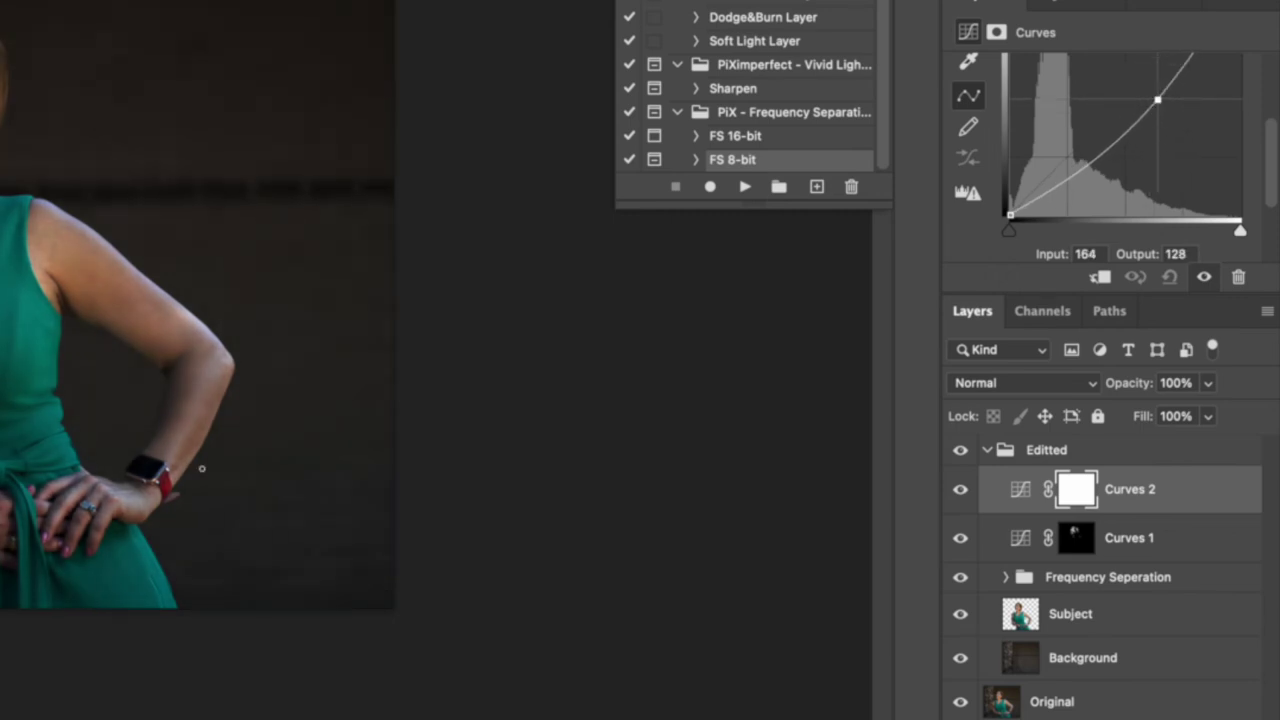
pyautogui.click(1077, 494)
# Step: Invert the Curves 2 mask to black and paint white along the forearm with a larger brush
pyautogui.hotkey('ctrl', 'i')
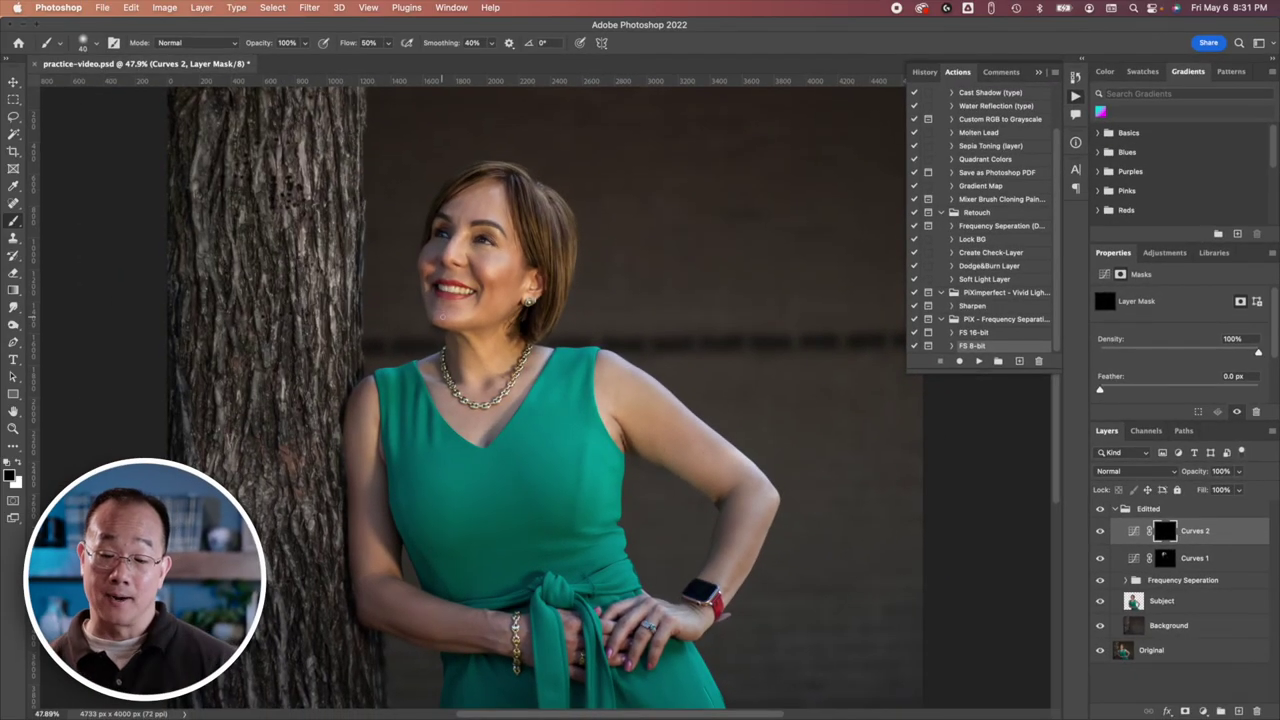
pyautogui.press(']')
pyautogui.press(']')
pyautogui.press(']')
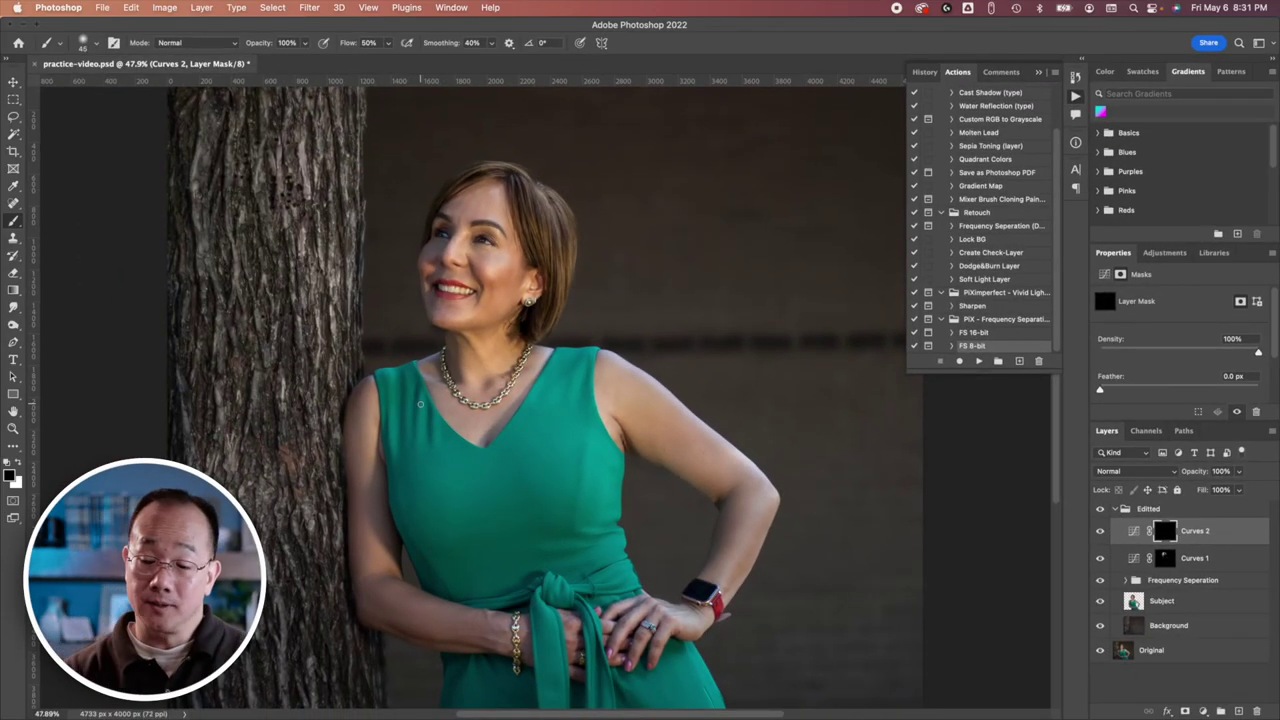
pyautogui.press(']')
pyautogui.press(']')
pyautogui.press(']')
pyautogui.press(']')
pyautogui.press(']')
pyautogui.press(']')
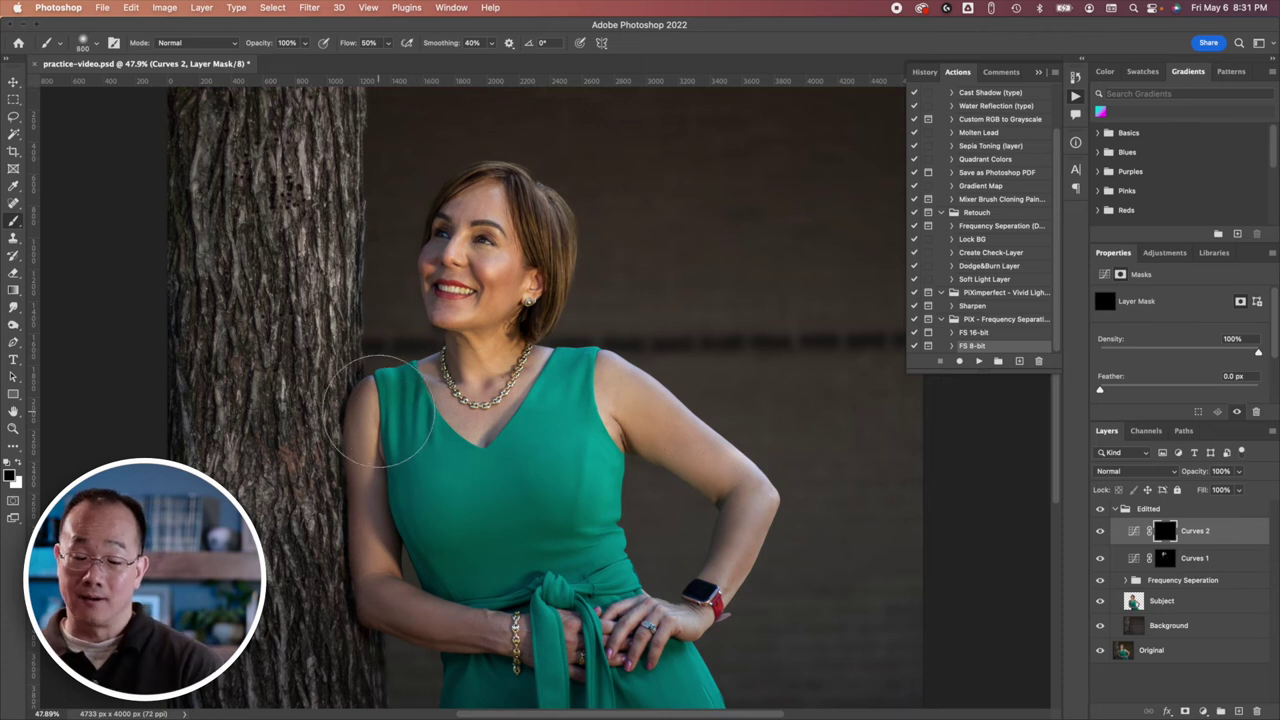
pyautogui.press('x')
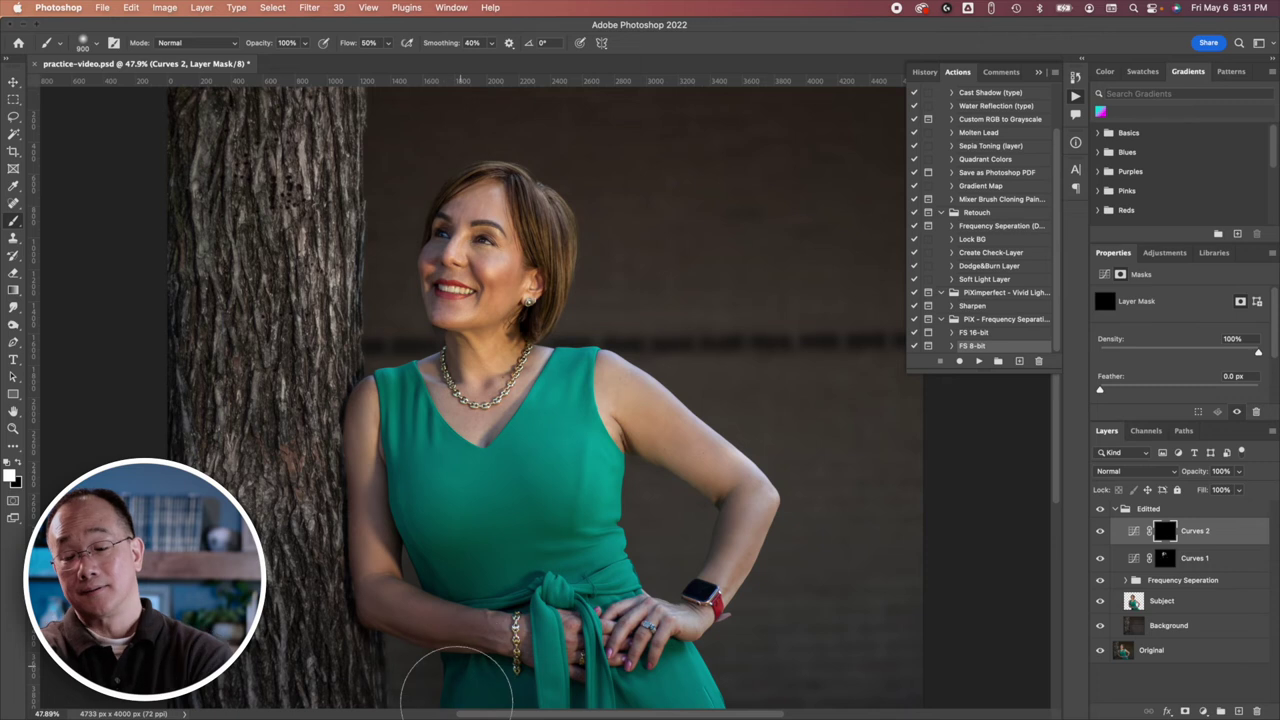
pyautogui.moveTo(468, 688)
pyautogui.mouseDown()
pyautogui.moveTo(471, 600)
pyautogui.moveTo(400, 457)
pyautogui.mouseUp()
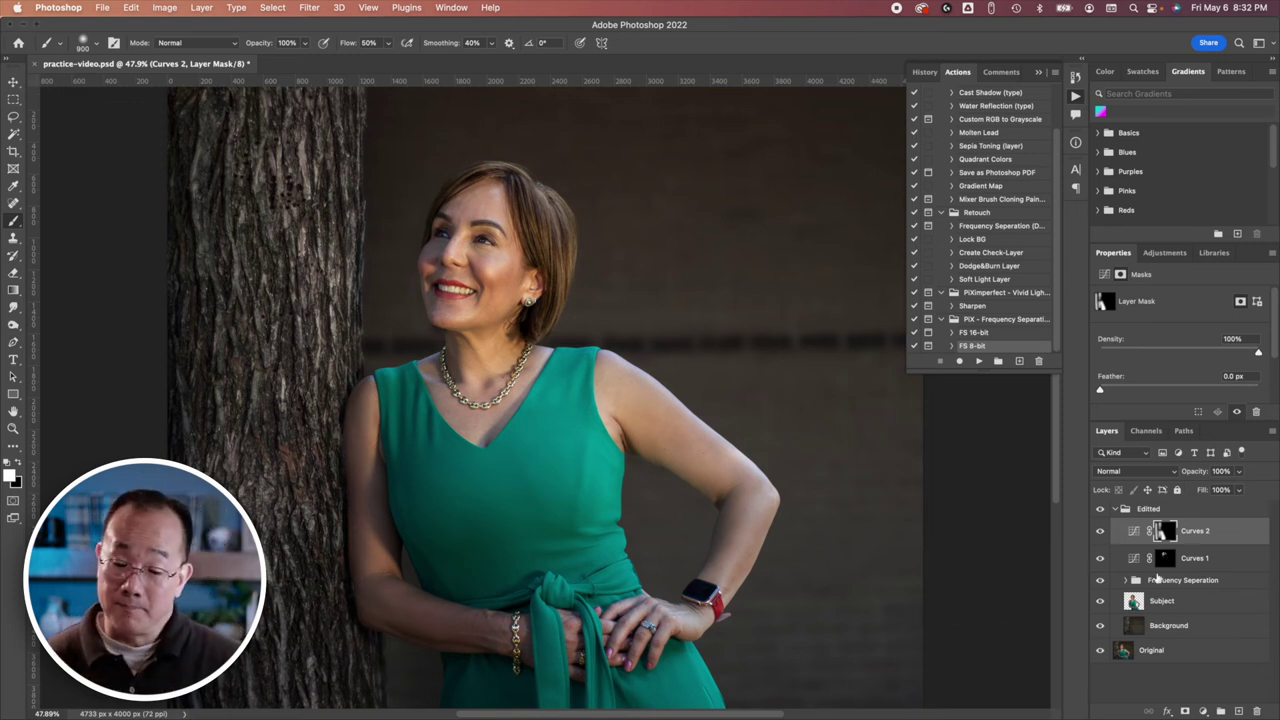
# Step: Expand the Frequency Separation group and select the Low Frequency layer
pyautogui.click(1124, 580)
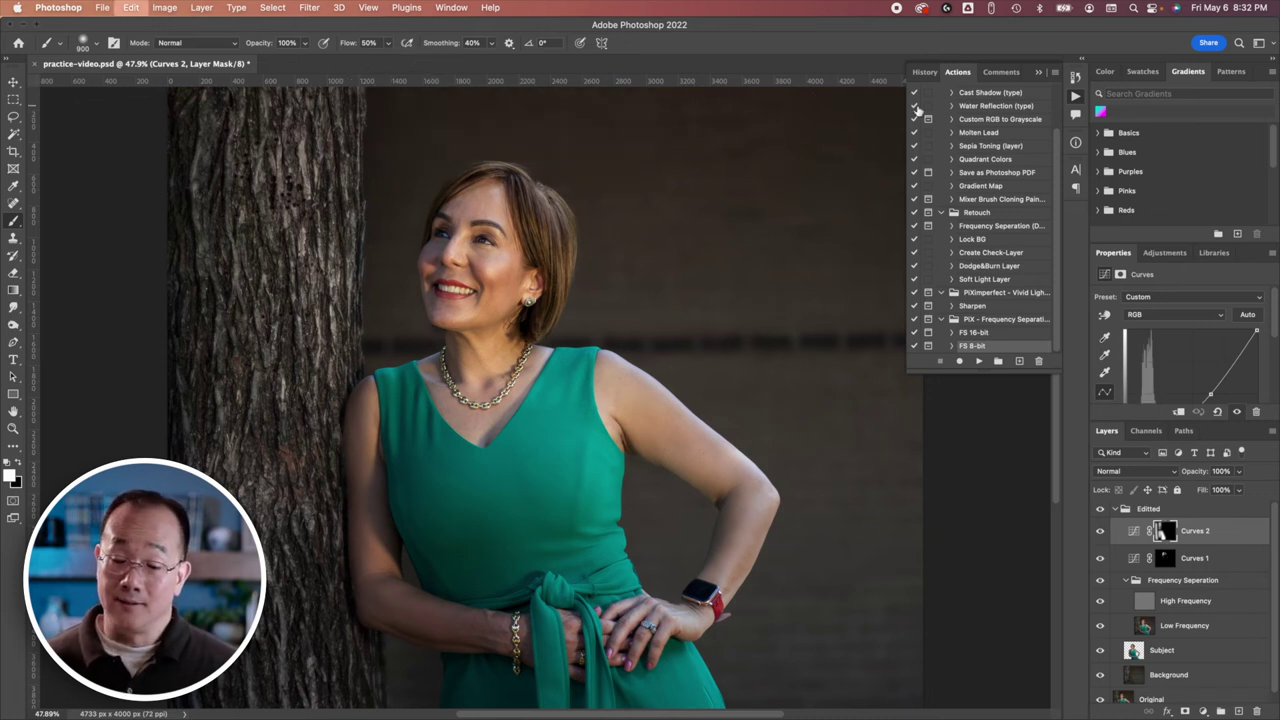
pyautogui.scroll(-2, 908, 423)
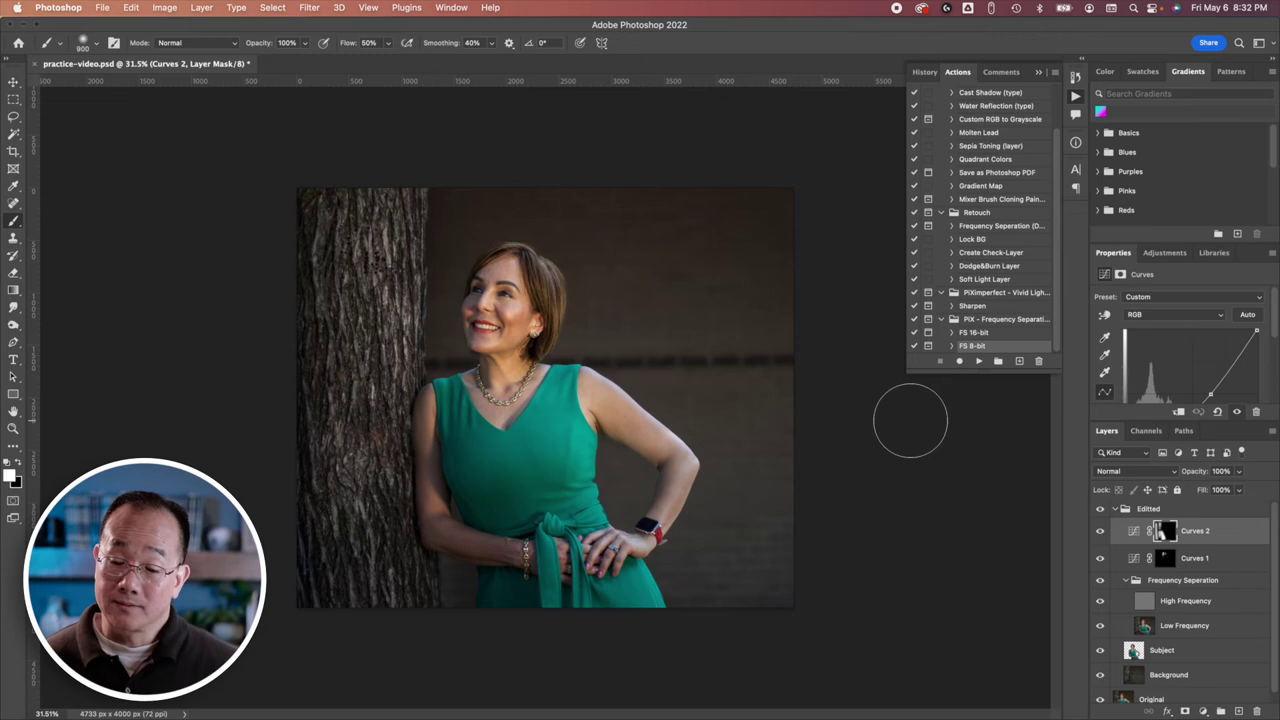
pyautogui.click(1205, 628)
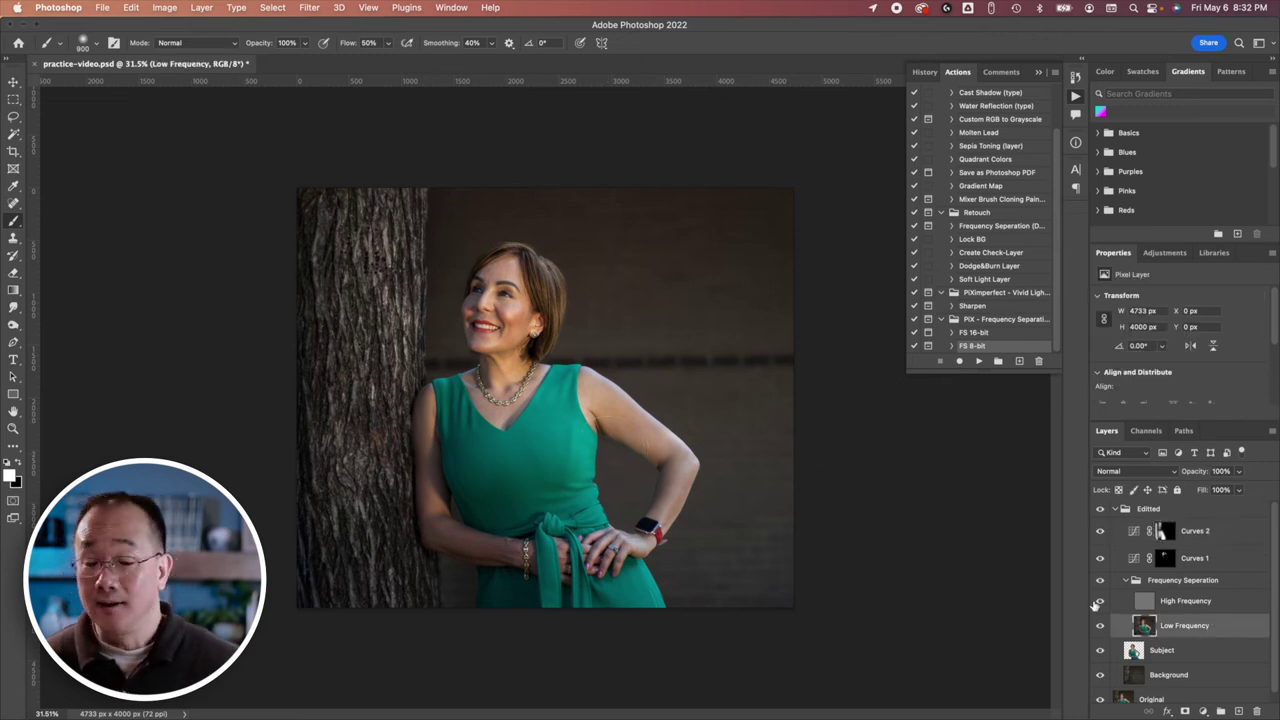
# Step: Apply a Camera Raw Filter Vignetting of -15 to the Low Frequency layer
pyautogui.click(312, 8)
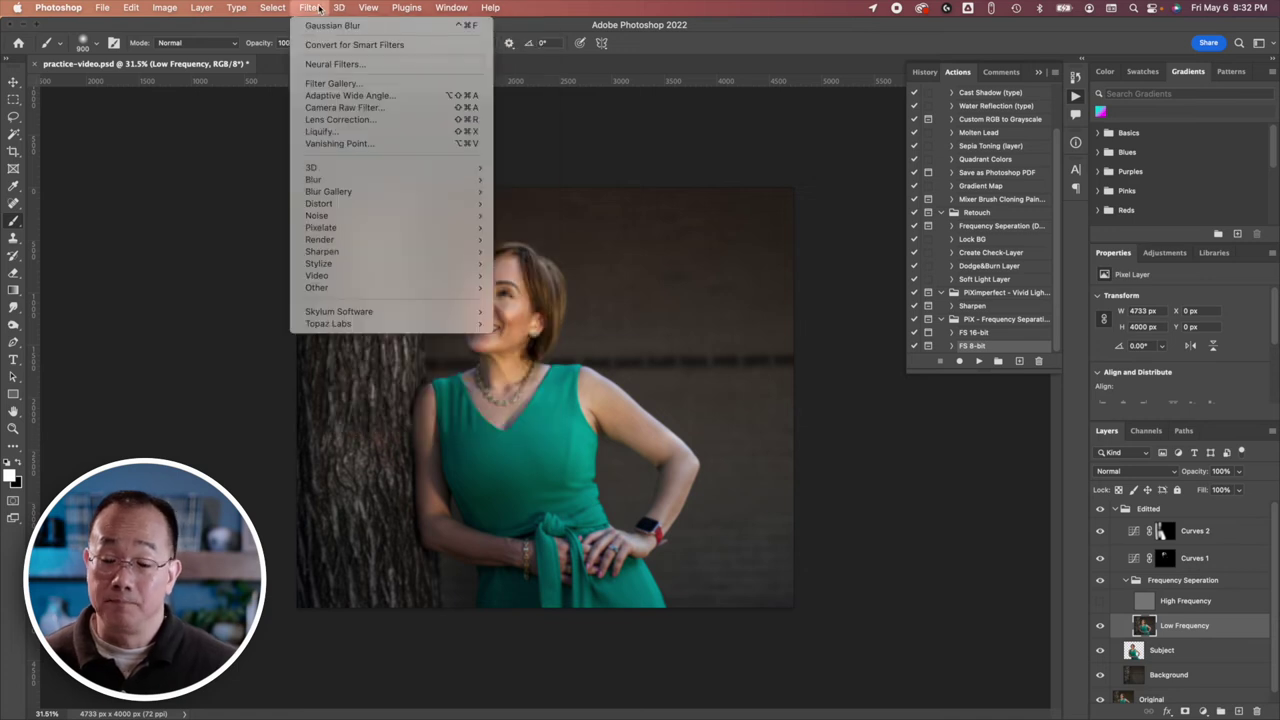
pyautogui.click(362, 107)
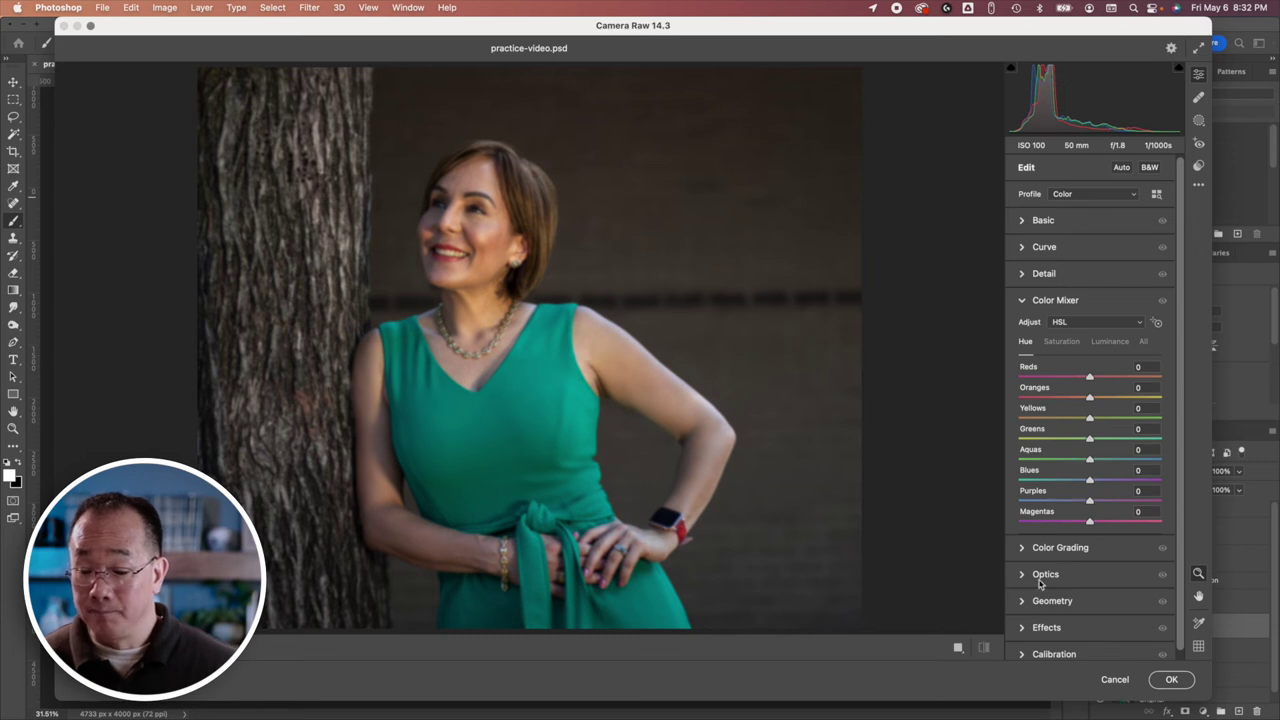
pyautogui.click(1023, 302)
pyautogui.click(1022, 408)
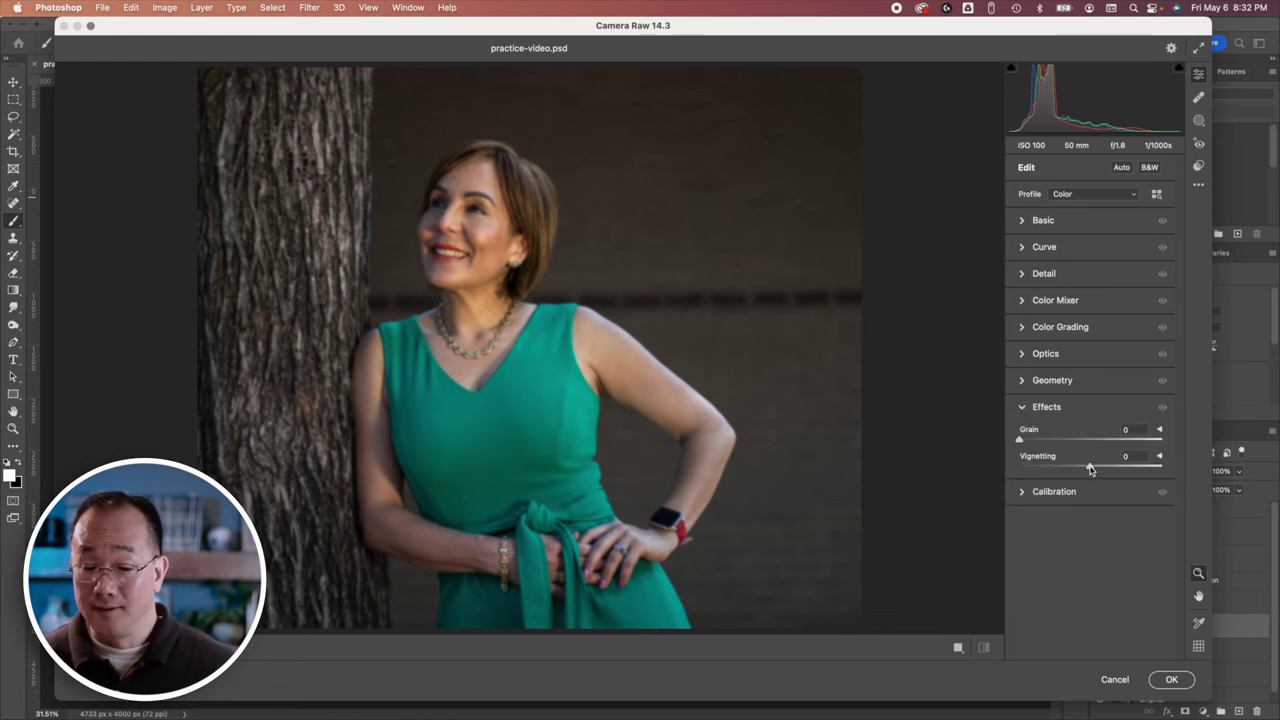
pyautogui.moveTo(1090, 469); pyautogui.dragTo(1080, 472)
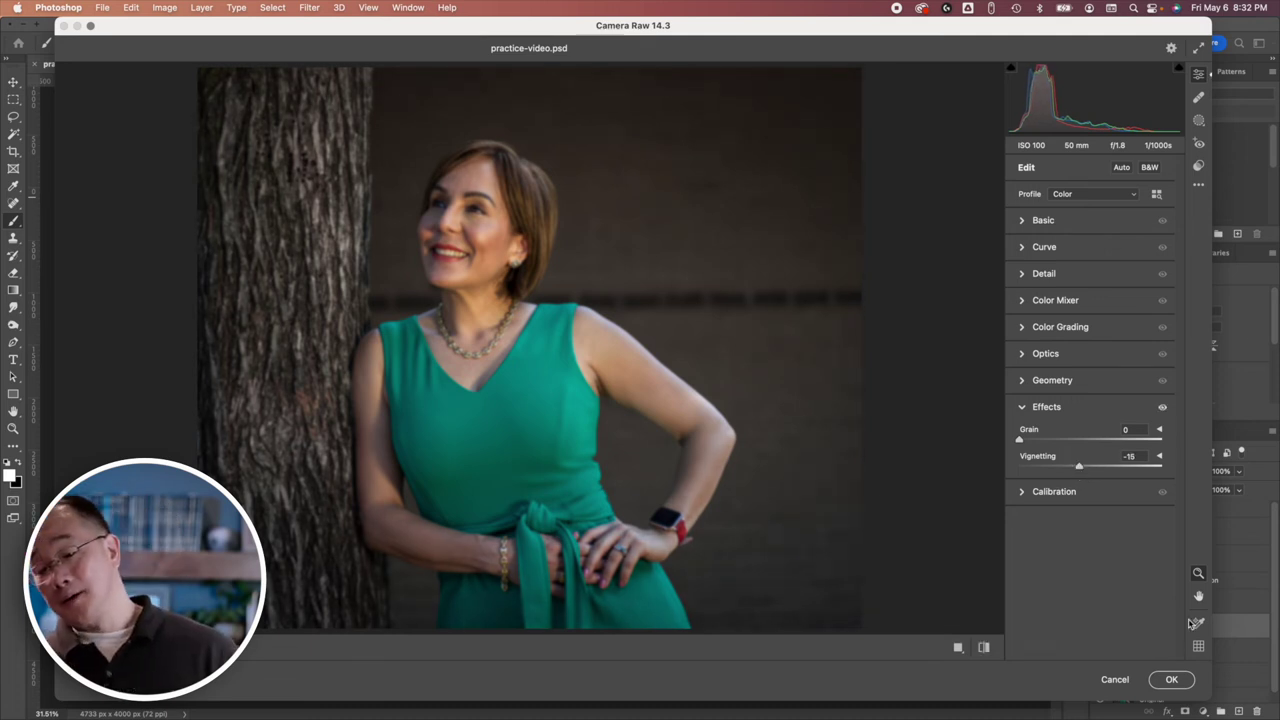
pyautogui.click(1172, 680)
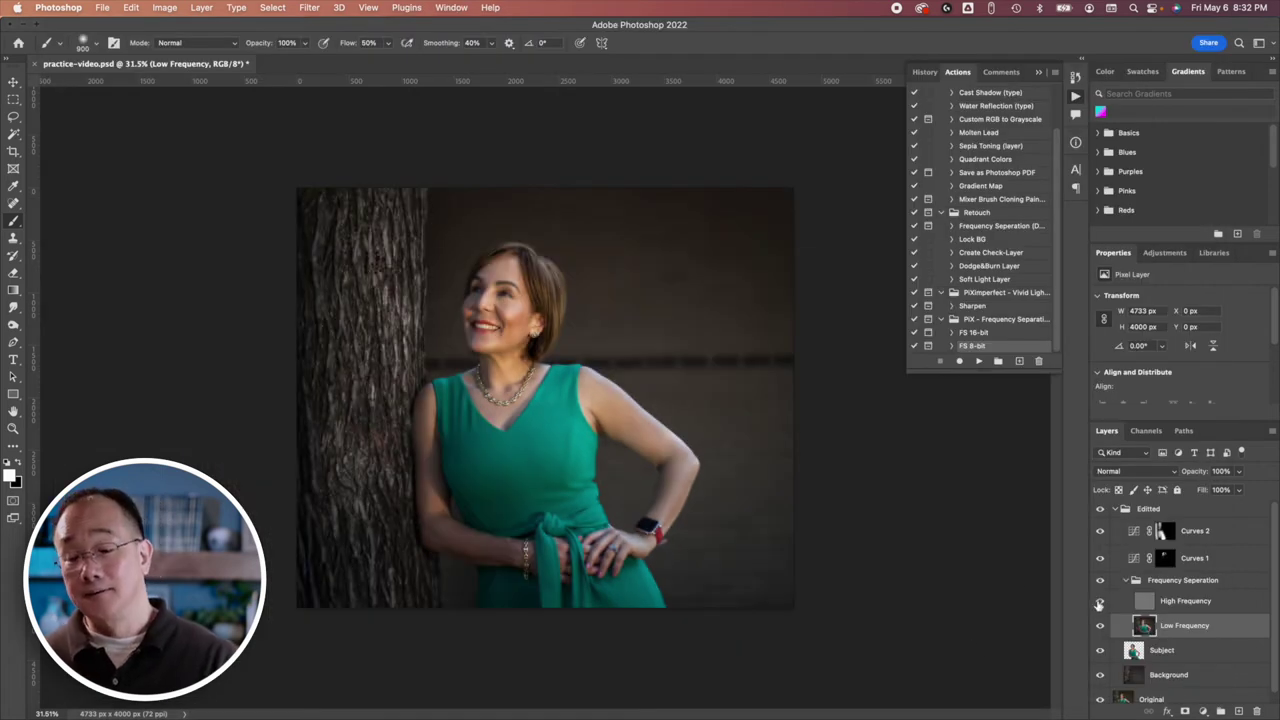
# Step: Paint over the tree trunk on the Curves 2 mask to darken it
pyautogui.scroll(1, 780, 370)
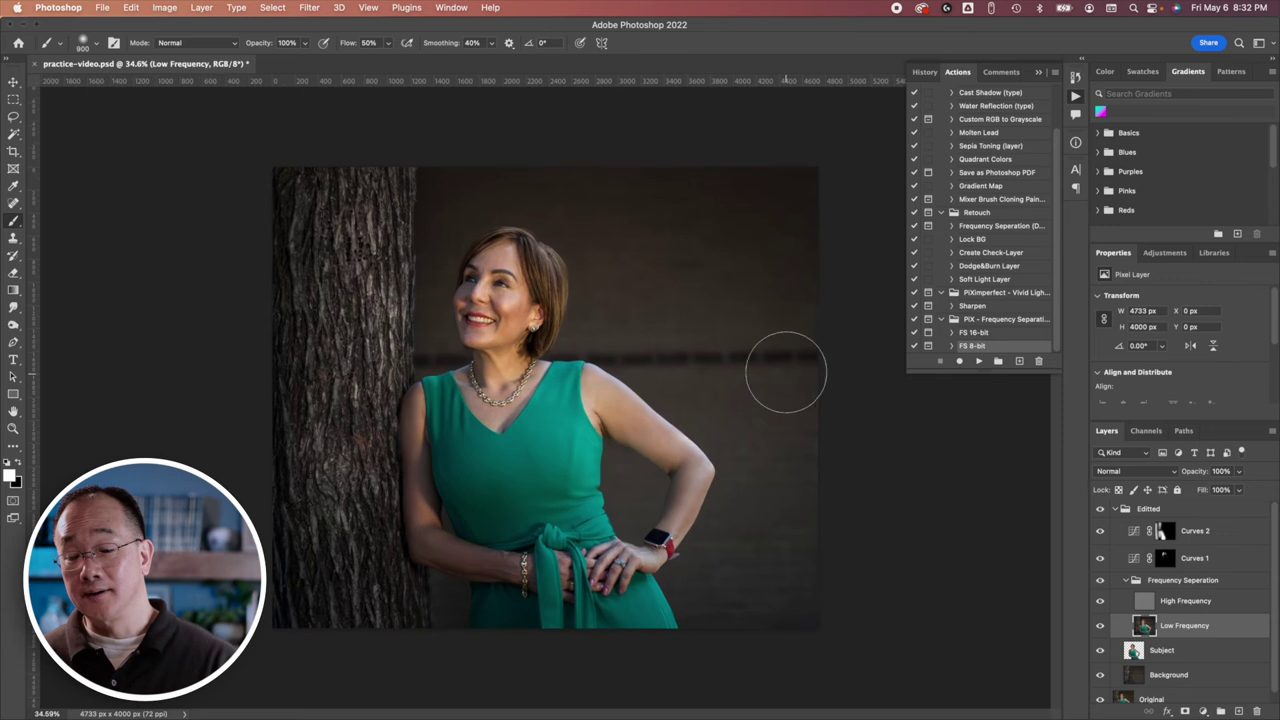
pyautogui.scroll(4, 790, 357)
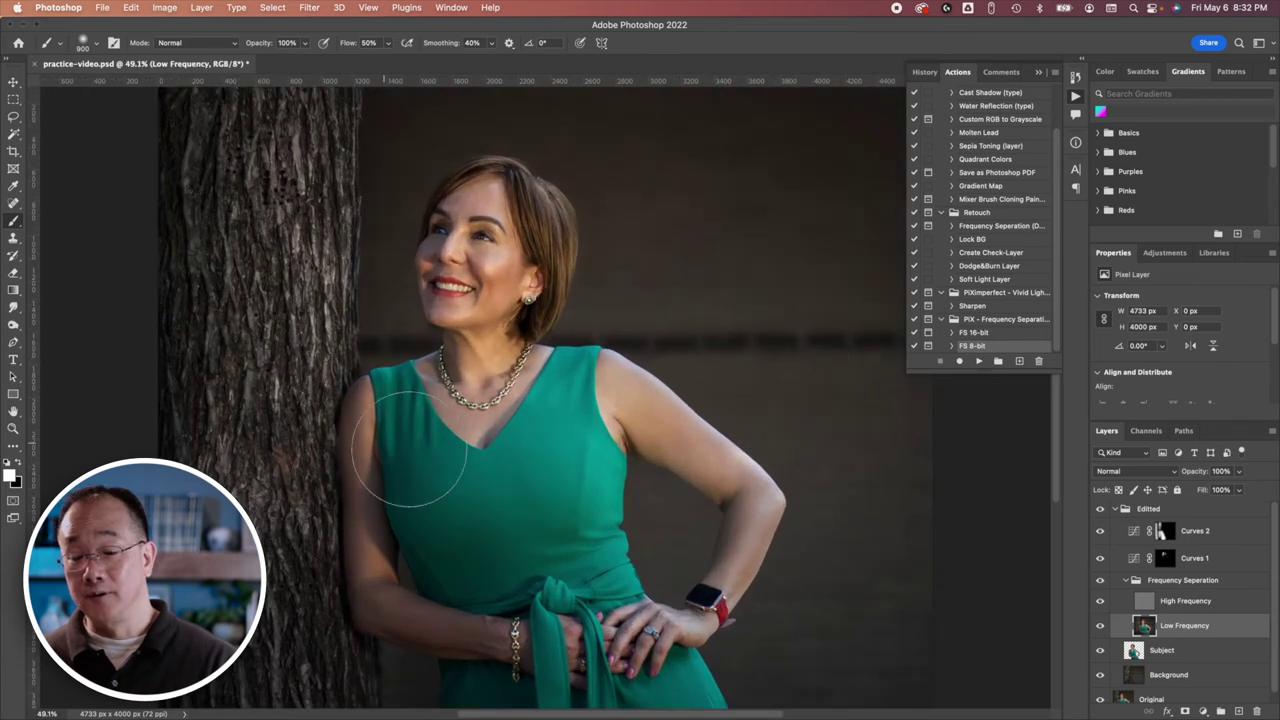
pyautogui.click(1166, 531)
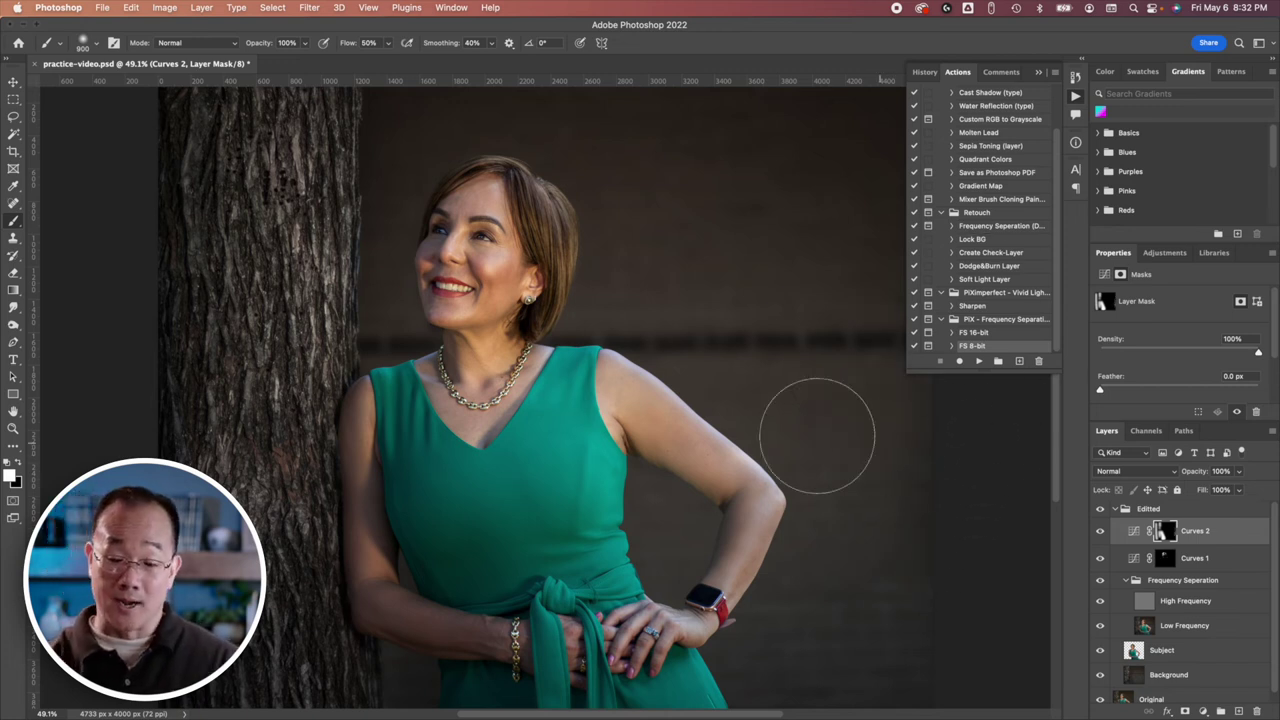
pyautogui.moveTo(226, 185); pyautogui.dragTo(218, 340)
pyautogui.moveTo(213, 521)
pyautogui.mouseDown()
pyautogui.moveTo(214, 191)
pyautogui.moveTo(213, 566)
pyautogui.moveTo(239, 133)
pyautogui.moveTo(258, 450)
pyautogui.mouseUp()
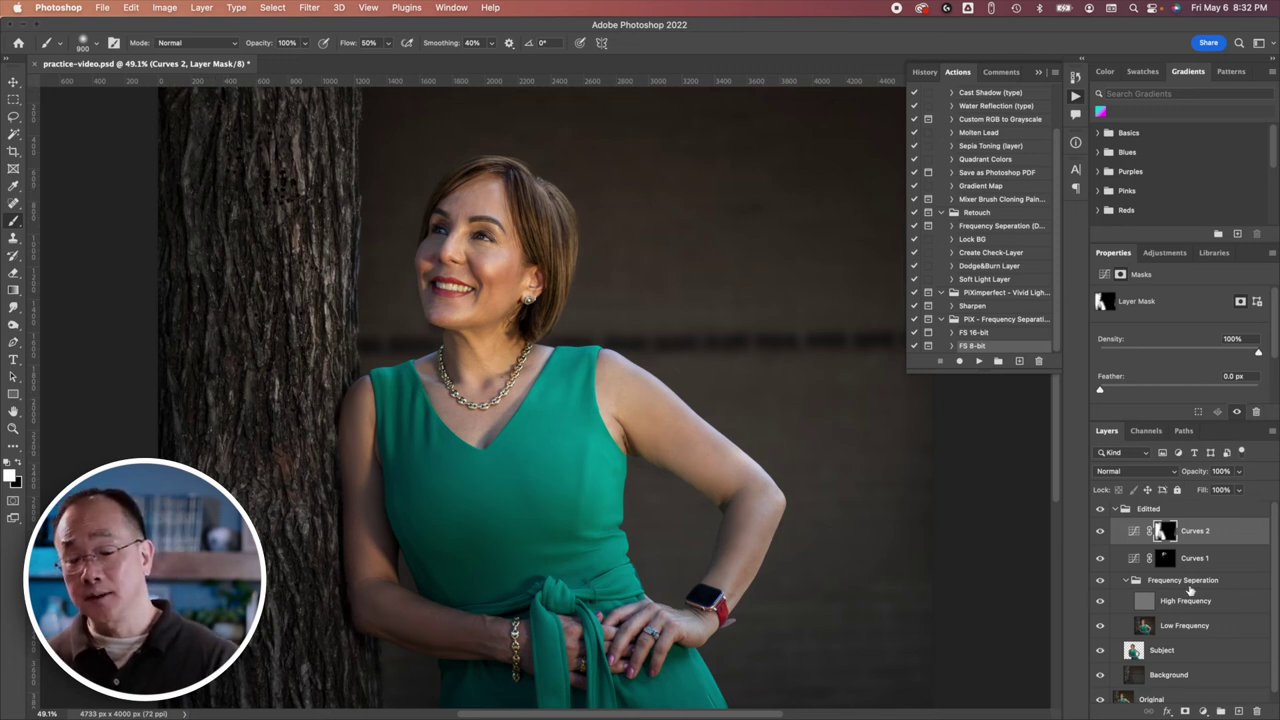
pyautogui.click(1146, 604)
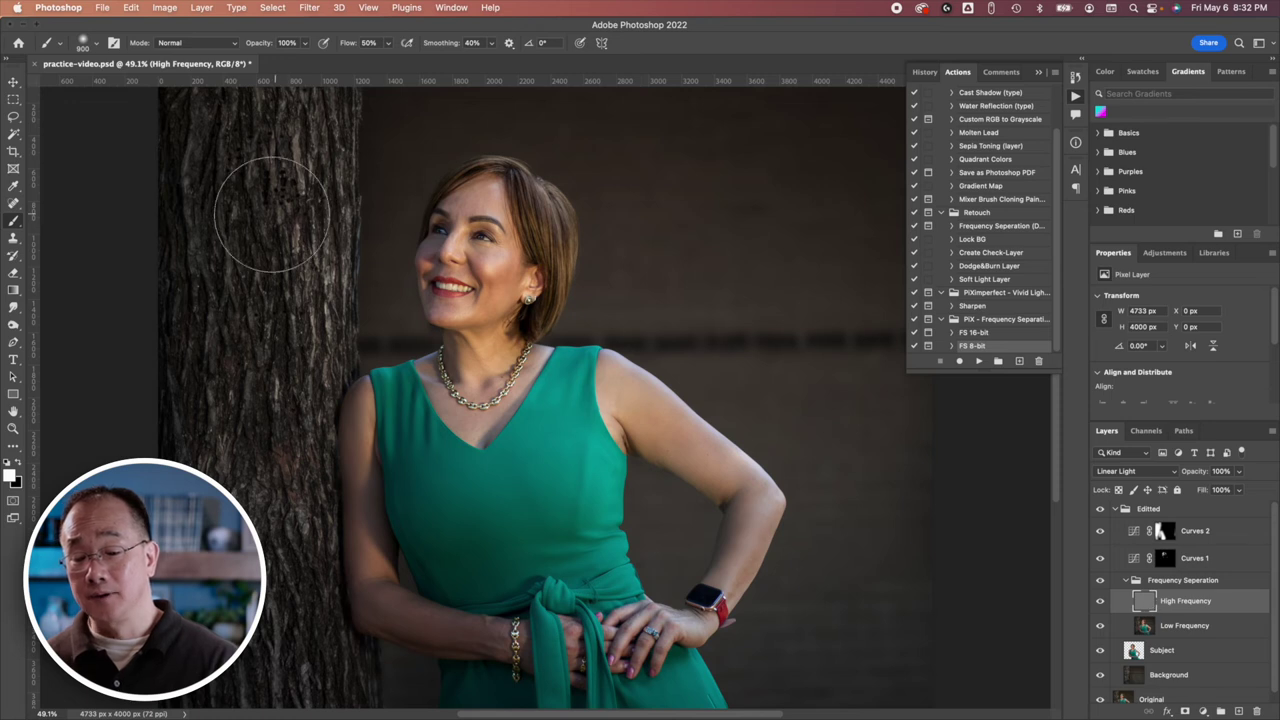
# Step: Heal the dark holes and spots on the upper tree bark with the Spot Healing Brush
pyautogui.press('j')
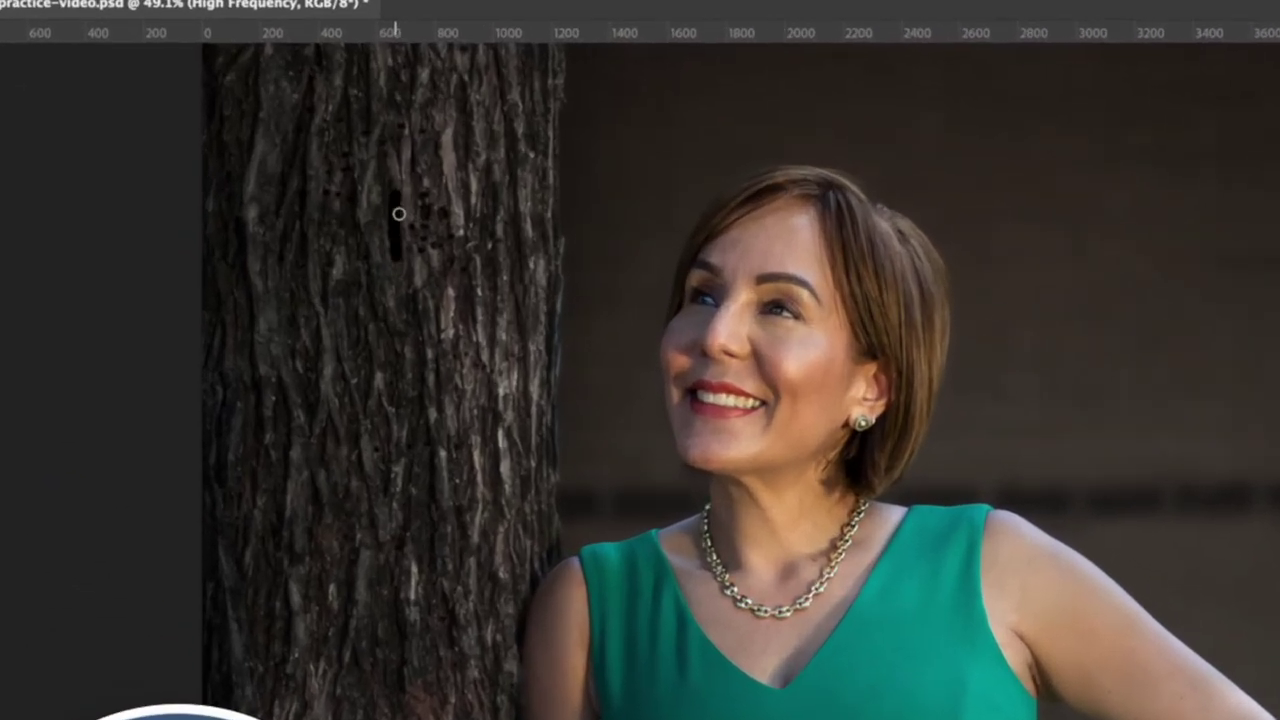
pyautogui.moveTo(271, 183); pyautogui.dragTo(276, 167)
pyautogui.moveTo(406, 179)
pyautogui.mouseDown()
pyautogui.moveTo(426, 227)
pyautogui.moveTo(427, 196)
pyautogui.moveTo(456, 322)
pyautogui.mouseUp()
pyautogui.moveTo(443, 211); pyautogui.dragTo(453, 204)
pyautogui.click(436, 210)
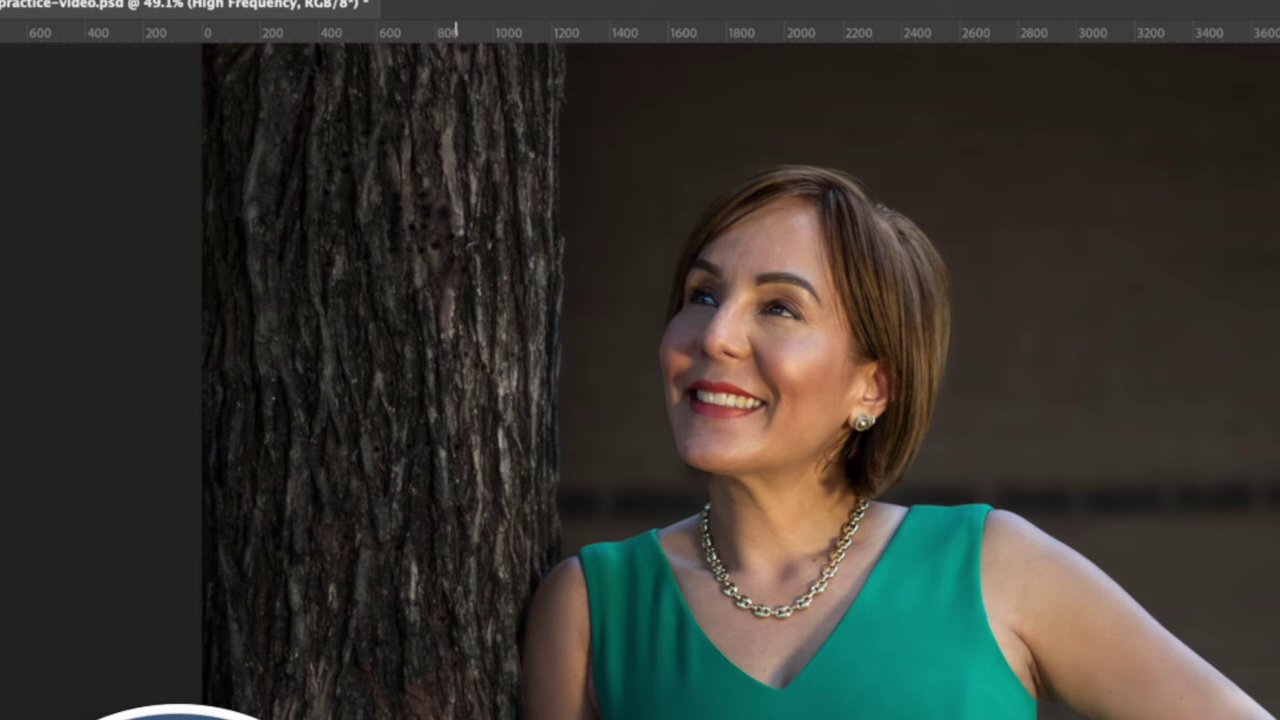
pyautogui.moveTo(462, 345); pyautogui.dragTo(456, 481)
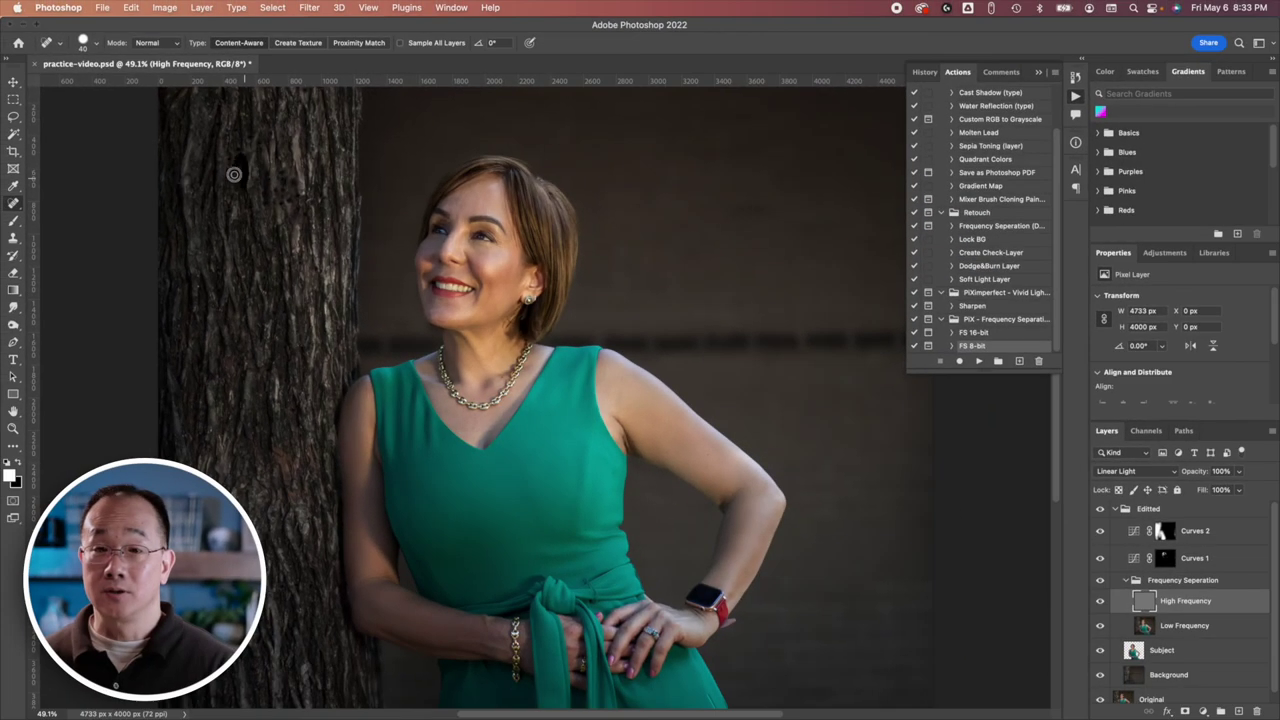
pyautogui.moveTo(245, 183); pyautogui.dragTo(246, 91)
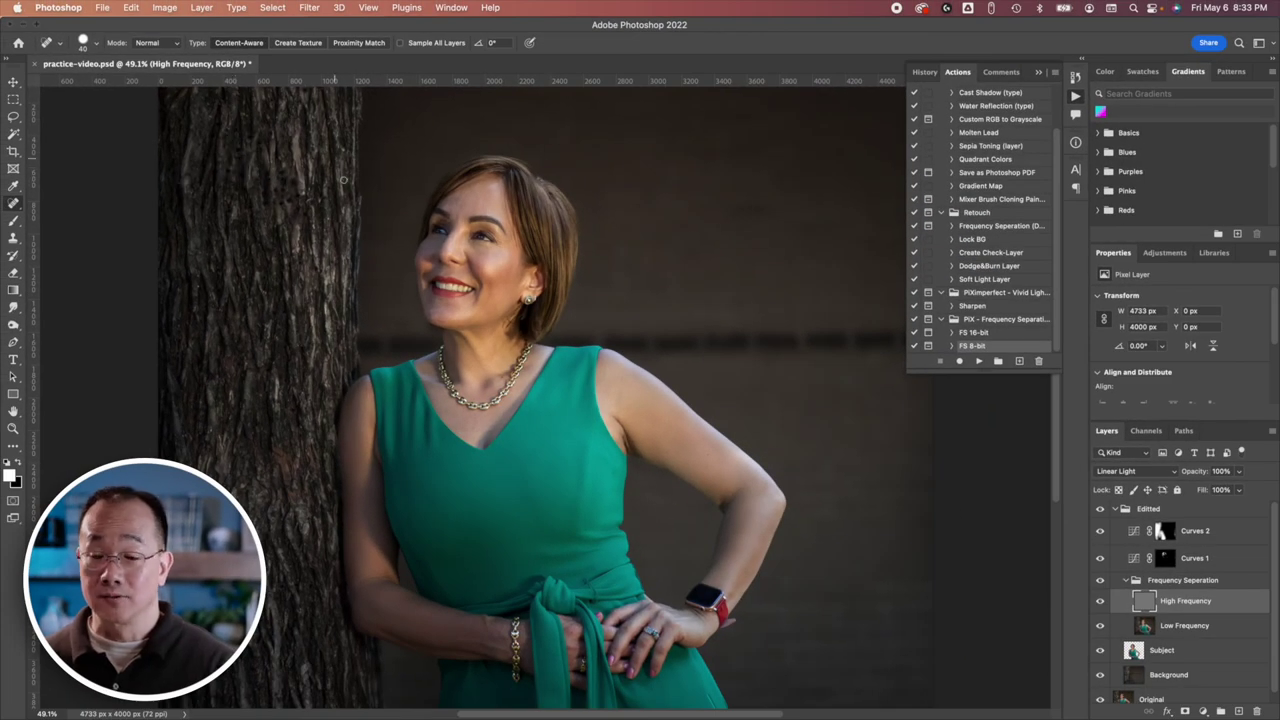
pyautogui.moveTo(290, 189); pyautogui.dragTo(283, 153)
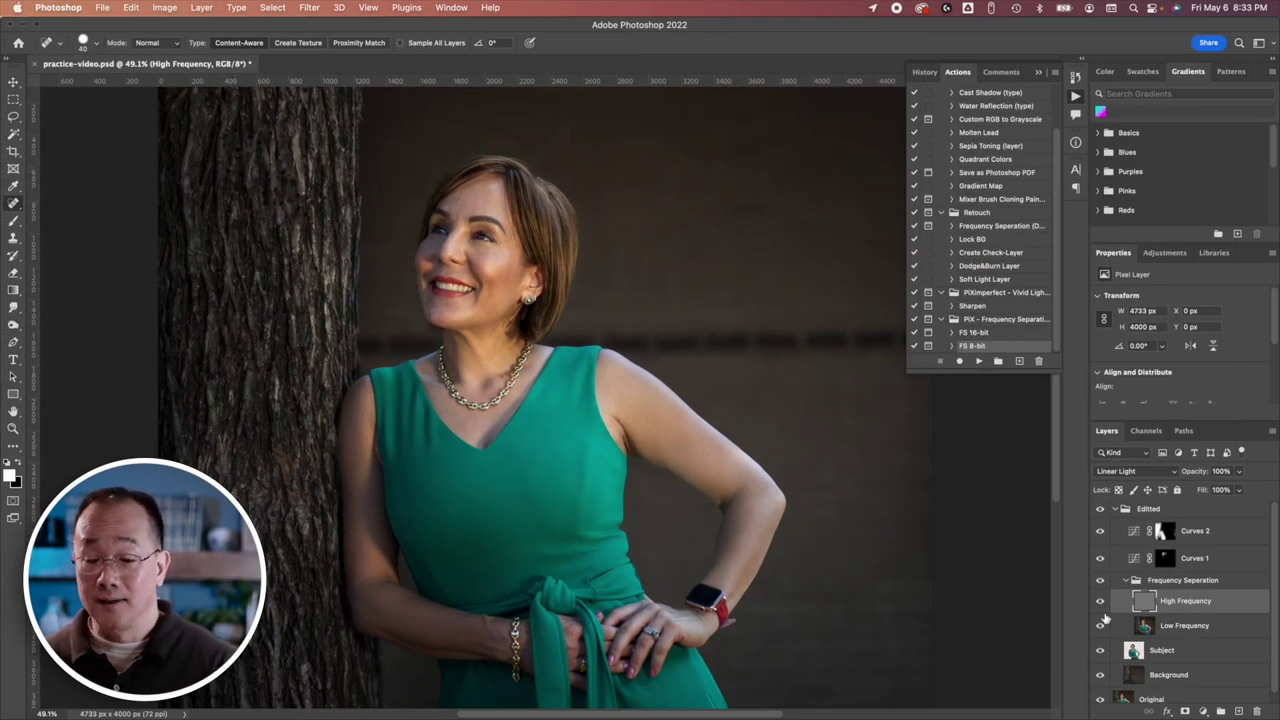
pyautogui.click(1147, 628)
# Step: Heal the remaining dark blotches on the upper and lower tree trunk on the Low Frequency layer
pyautogui.moveTo(267, 215); pyautogui.dragTo(263, 171)
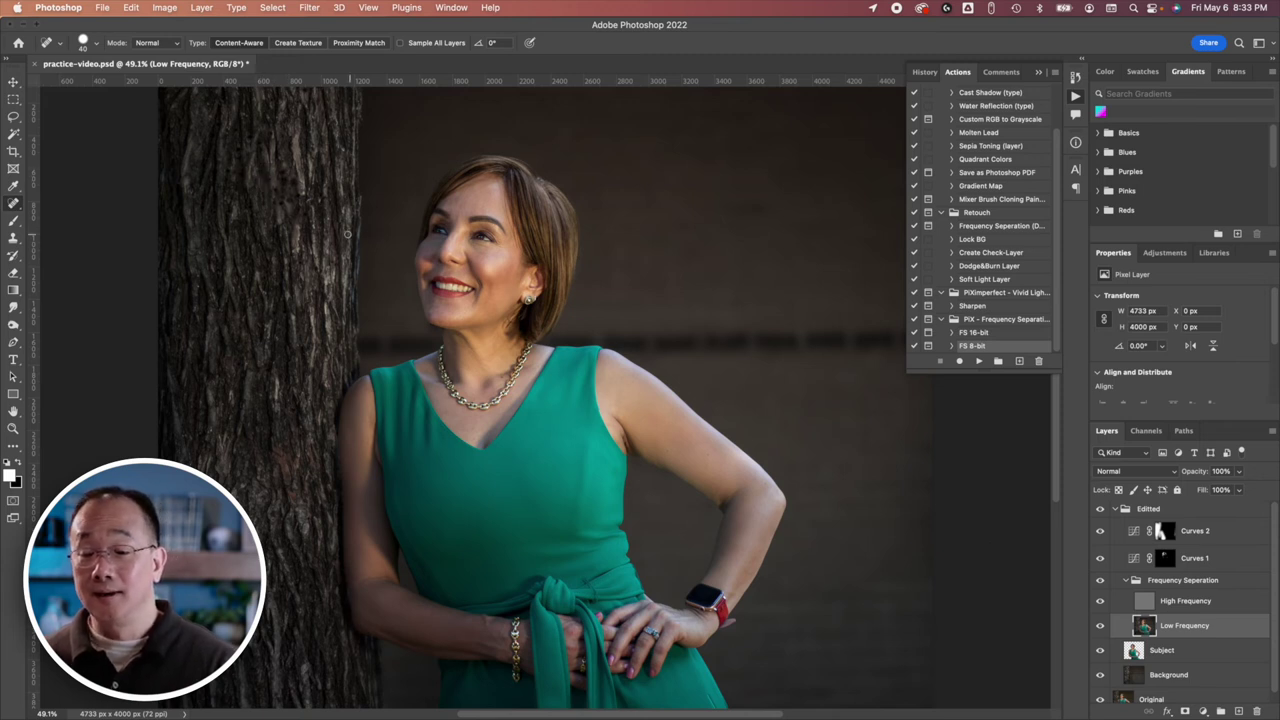
pyautogui.moveTo(283, 169)
pyautogui.mouseDown()
pyautogui.moveTo(288, 198)
pyautogui.moveTo(280, 176)
pyautogui.mouseUp()
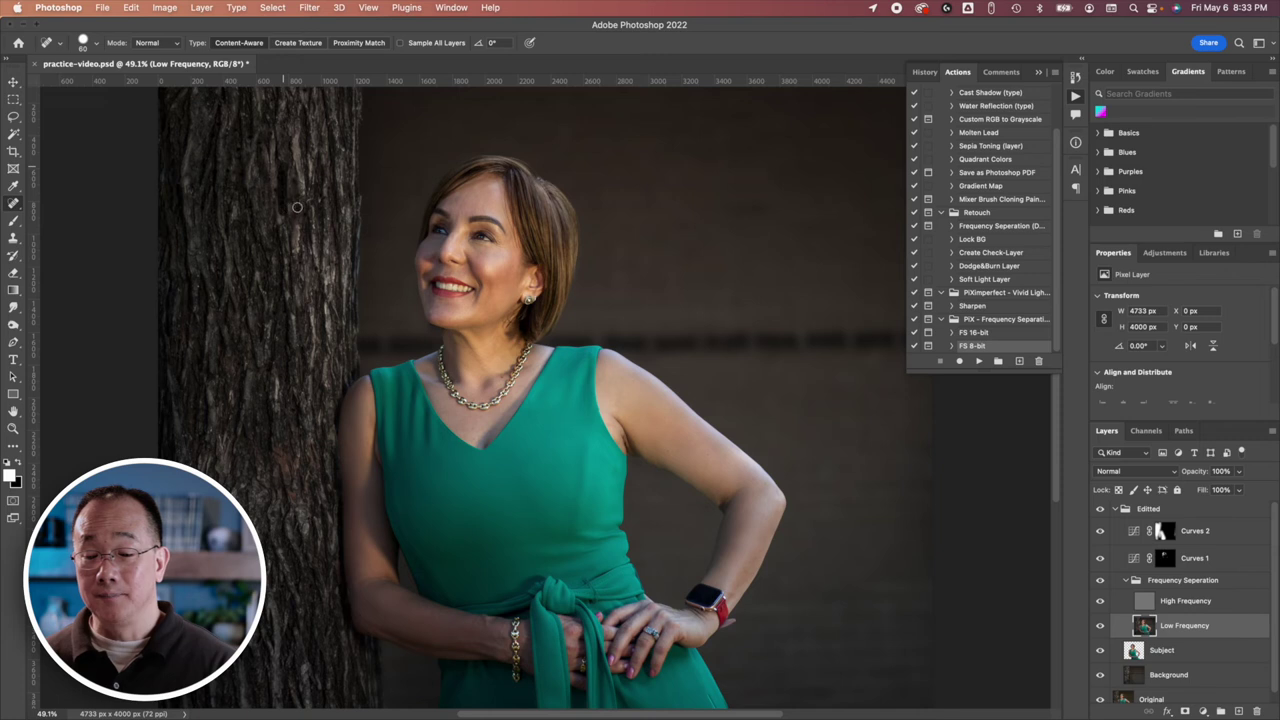
pyautogui.moveTo(232, 123)
pyautogui.mouseDown()
pyautogui.moveTo(296, 223)
pyautogui.moveTo(285, 175)
pyautogui.moveTo(313, 240)
pyautogui.mouseUp()
pyautogui.moveTo(297, 413); pyautogui.dragTo(316, 515)
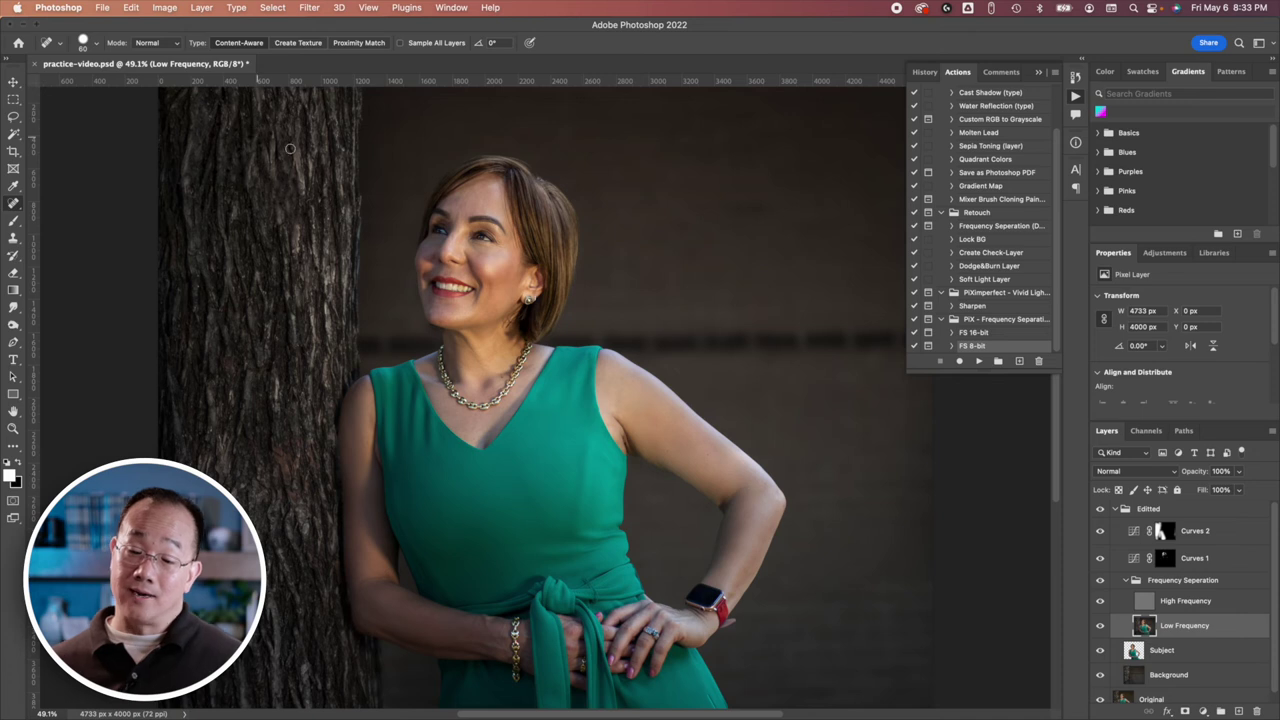
pyautogui.scroll(-5, 540, 408)
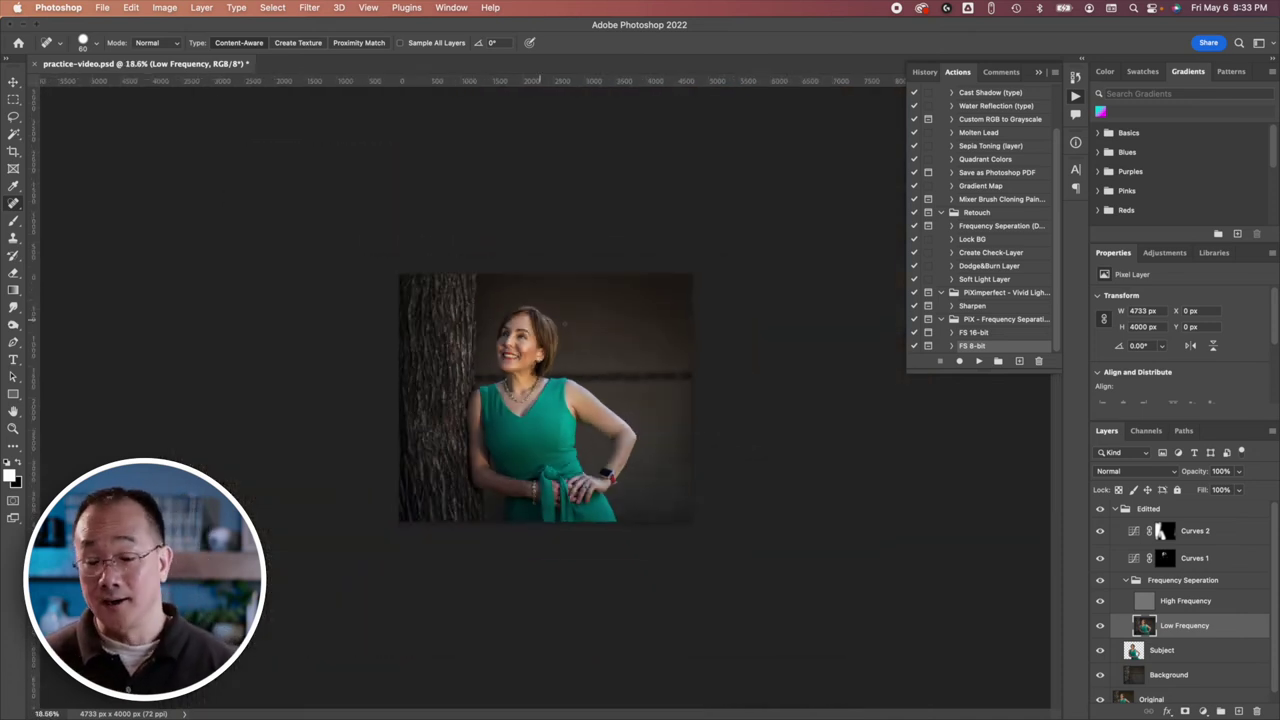
pyautogui.scroll(4, 696, 427)
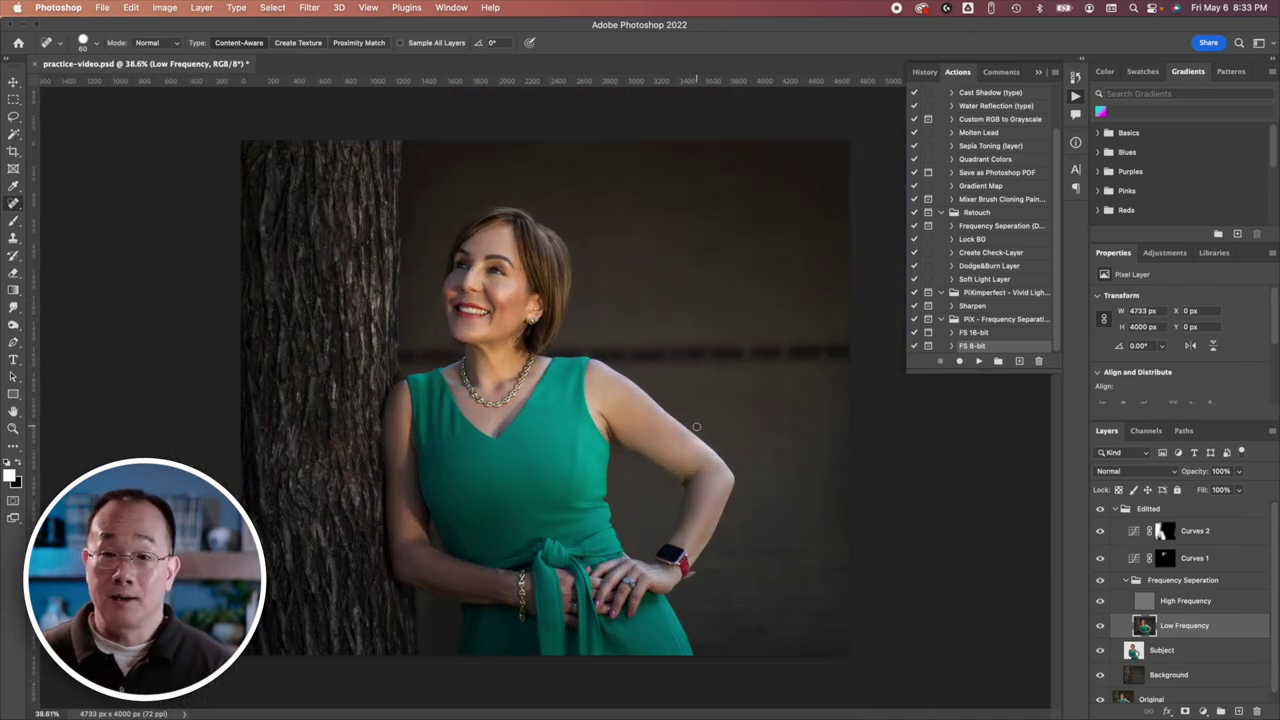
pyautogui.scroll(1, 696, 427)
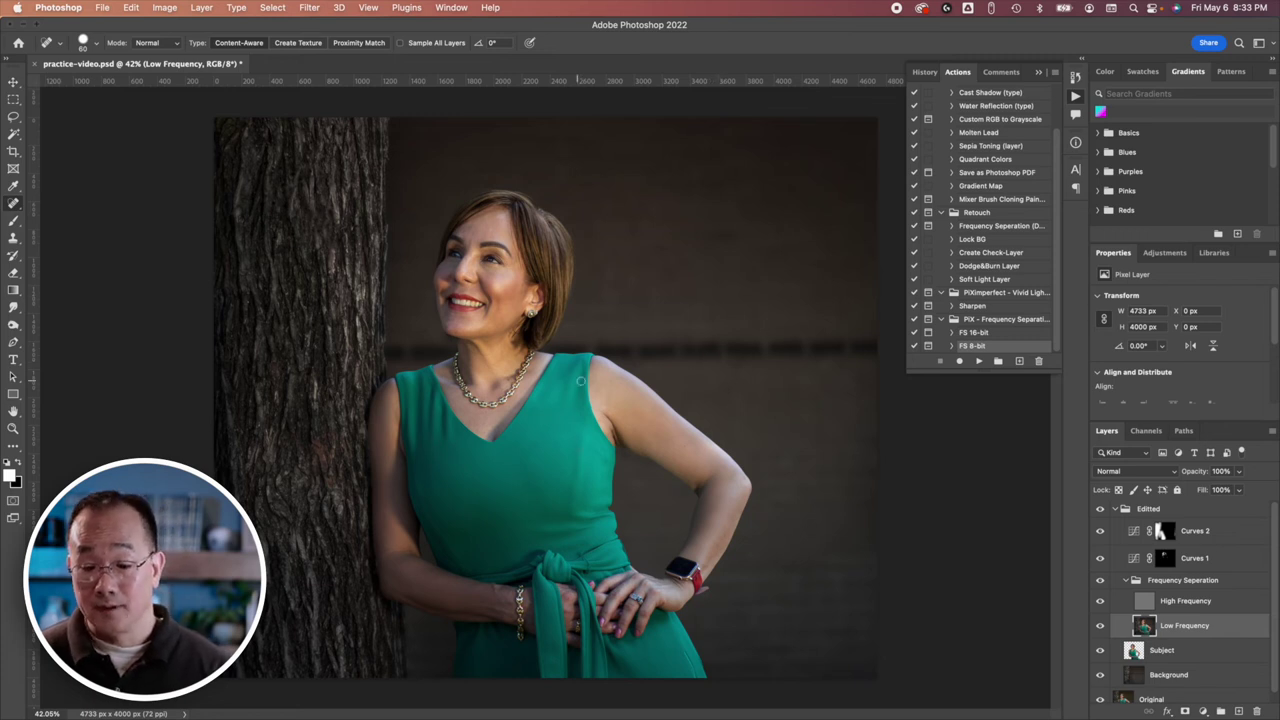
pyautogui.scroll(4, 499, 486)
pyautogui.scroll(-5, 486, 491)
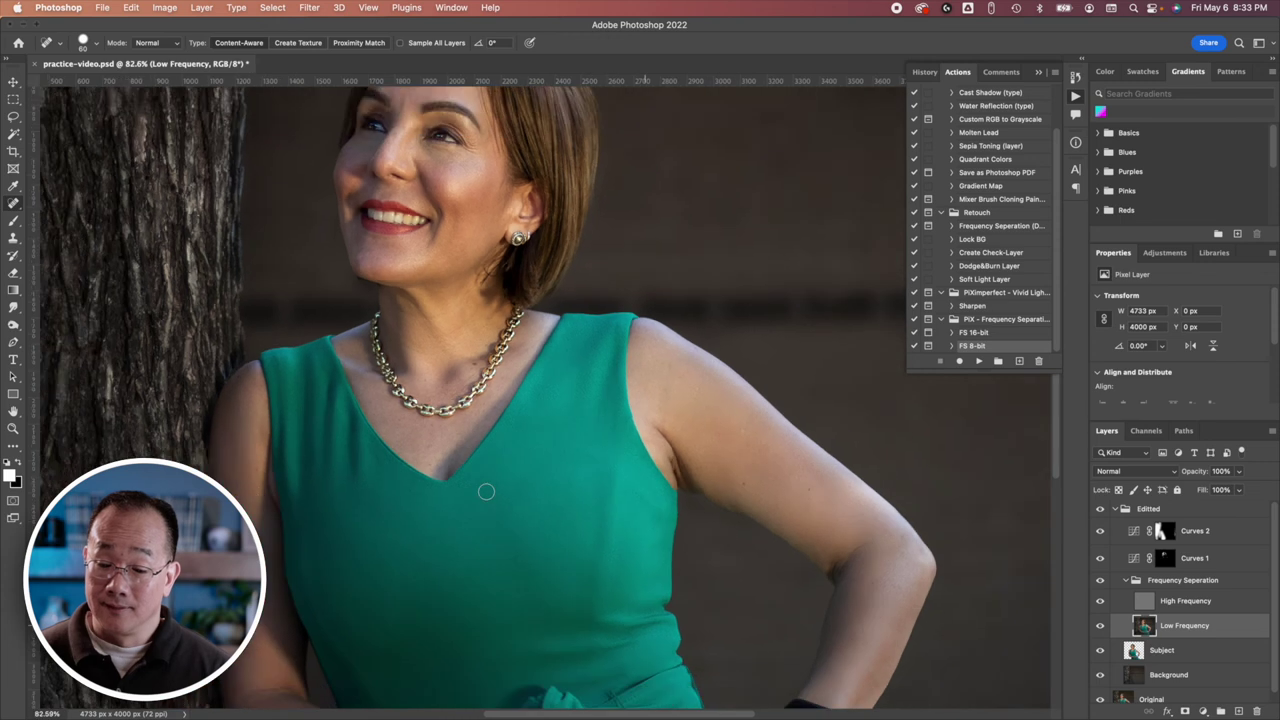
pyautogui.scroll(-2, 486, 491)
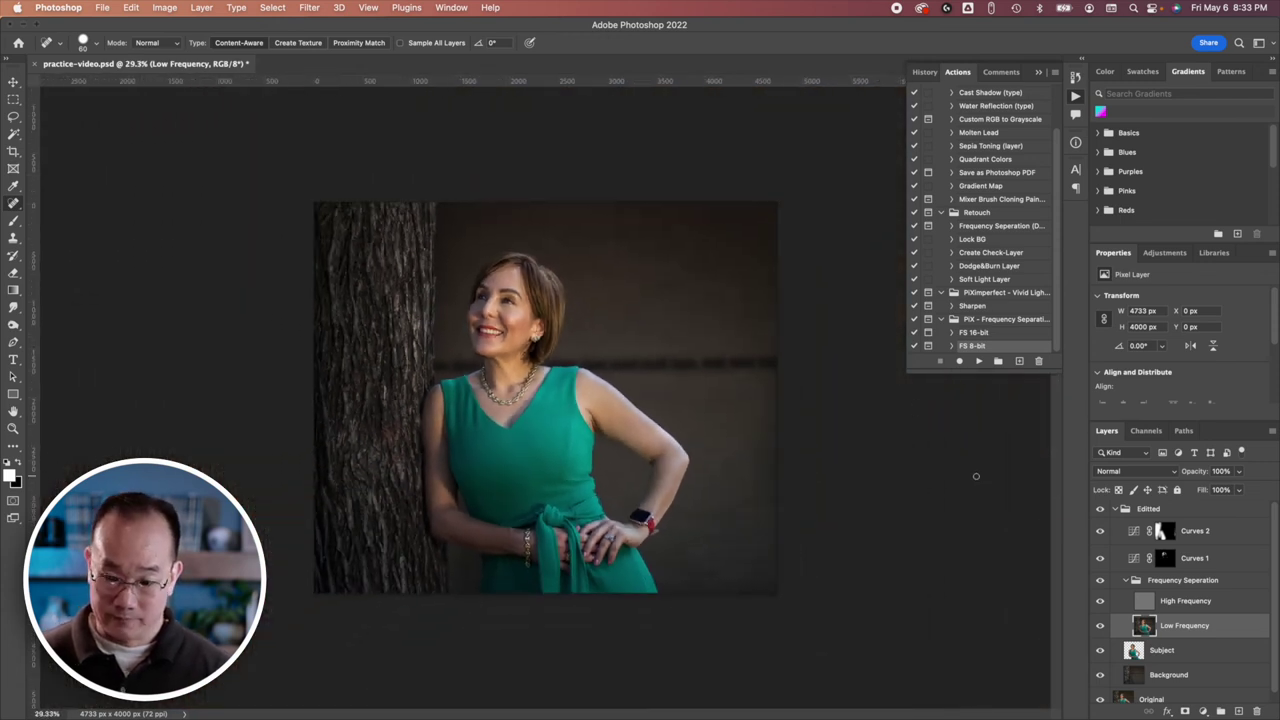
pyautogui.scroll(1, 699, 521)
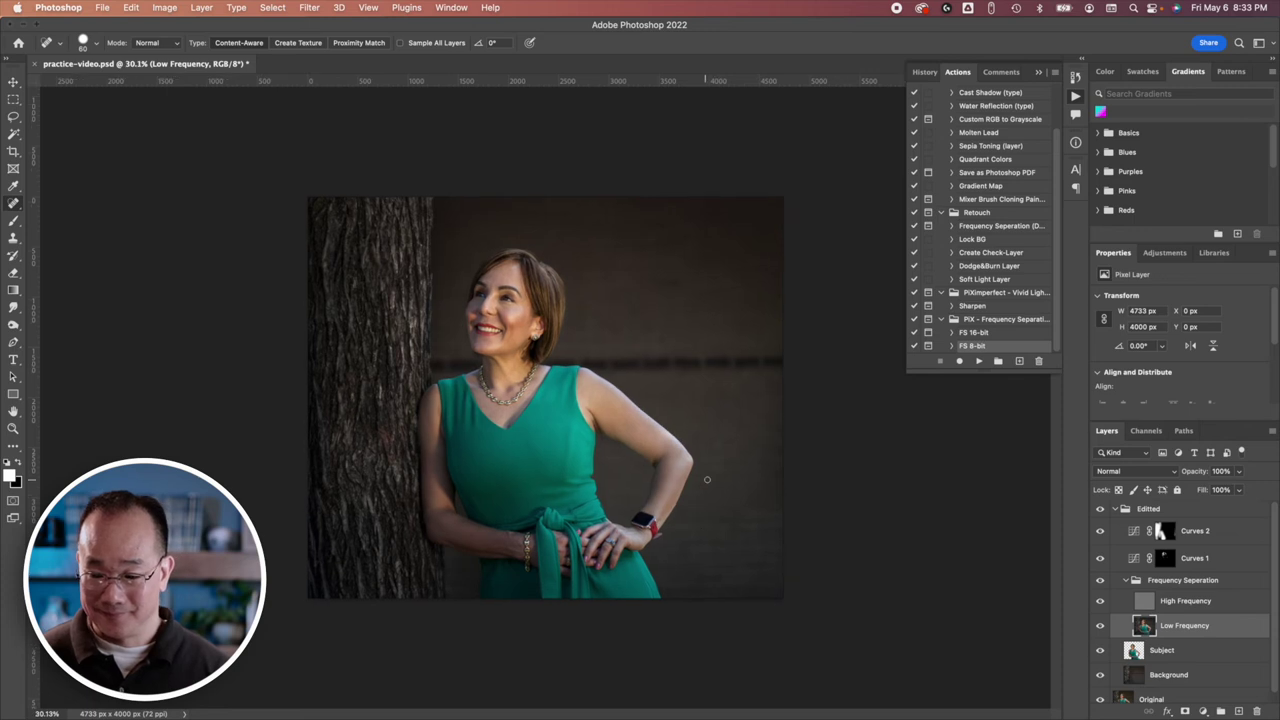
pyautogui.scroll(1, 713, 472)
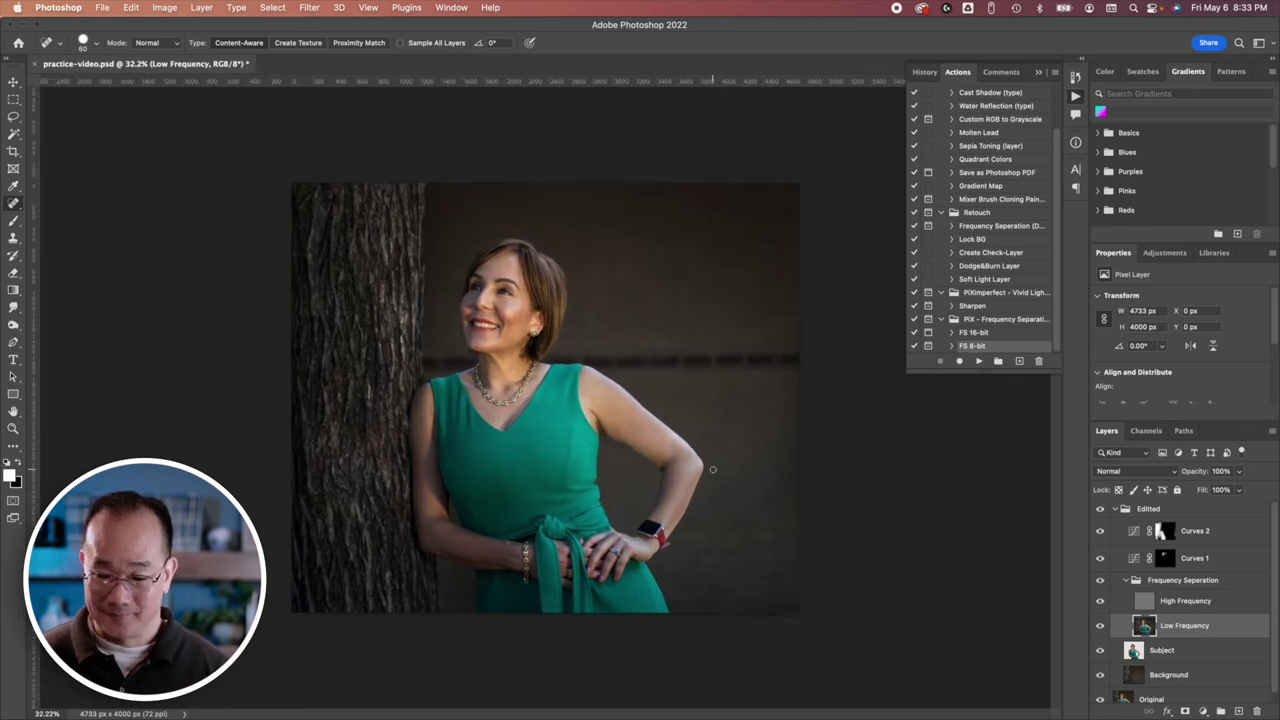
pyautogui.click(1101, 510)
pyautogui.click(1101, 510)
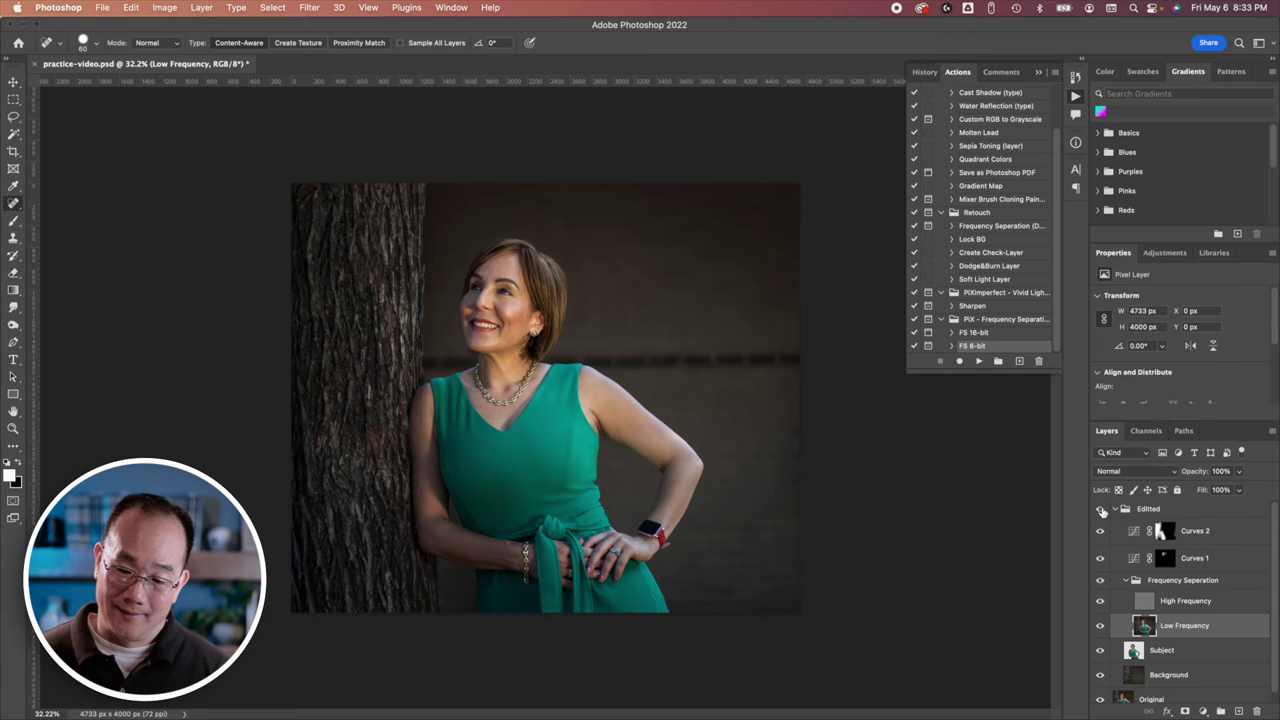
pyautogui.click(1101, 510)
pyautogui.click(1102, 511)
pyautogui.click(1101, 510)
pyautogui.click(1101, 510)
pyautogui.click(1101, 510)
pyautogui.click(1101, 510)
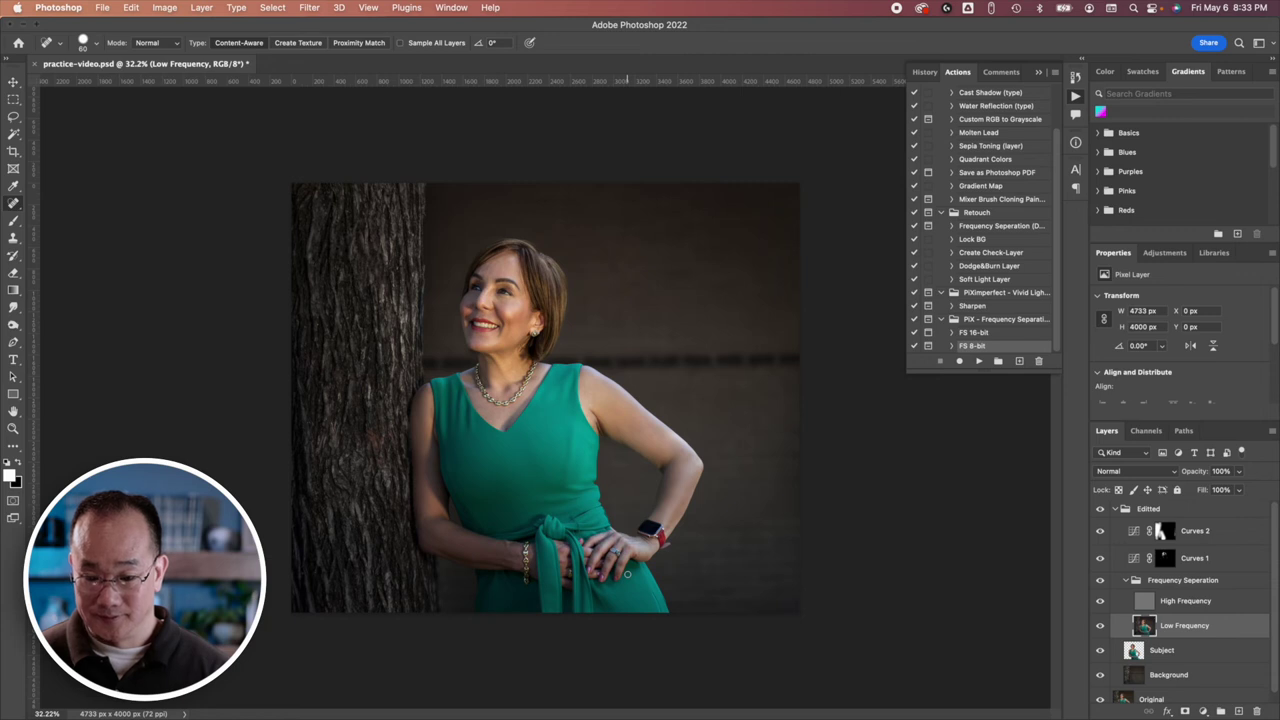
pyautogui.scroll(5, 451, 445)
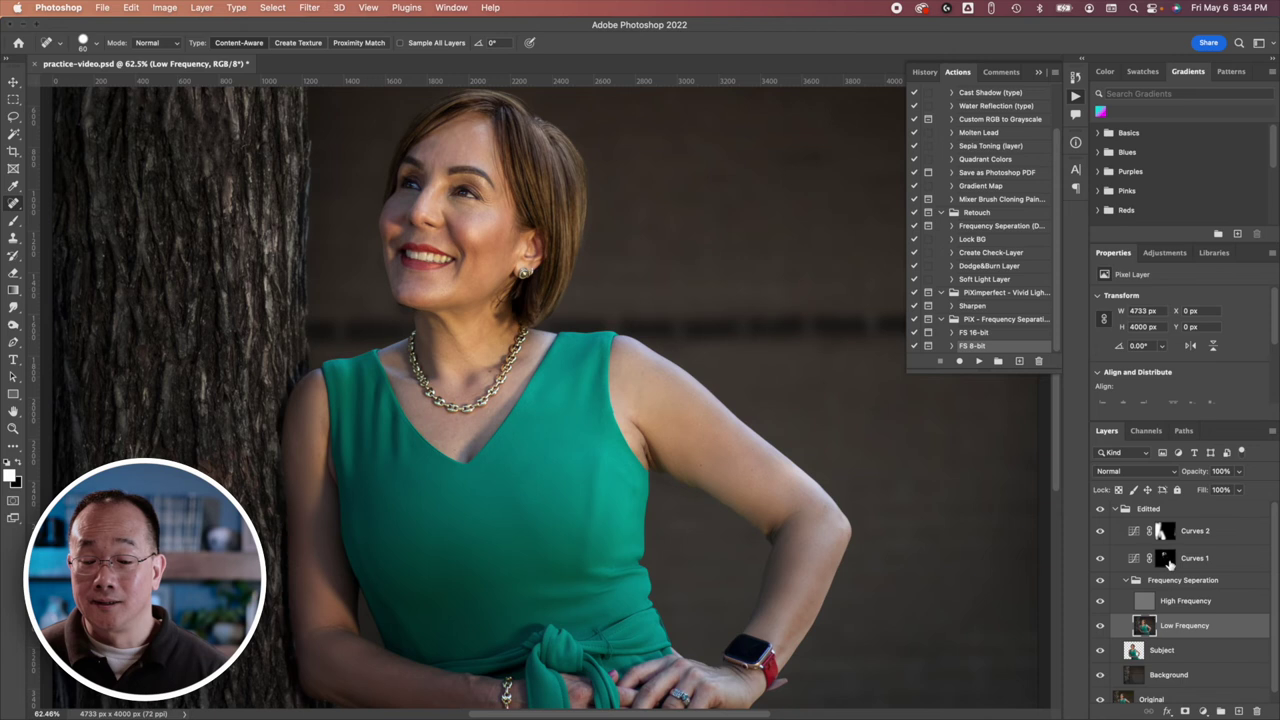
# Step: Paint over the green dress in the Curves 1 mask with the Brush to brighten it
pyautogui.click(1166, 559)
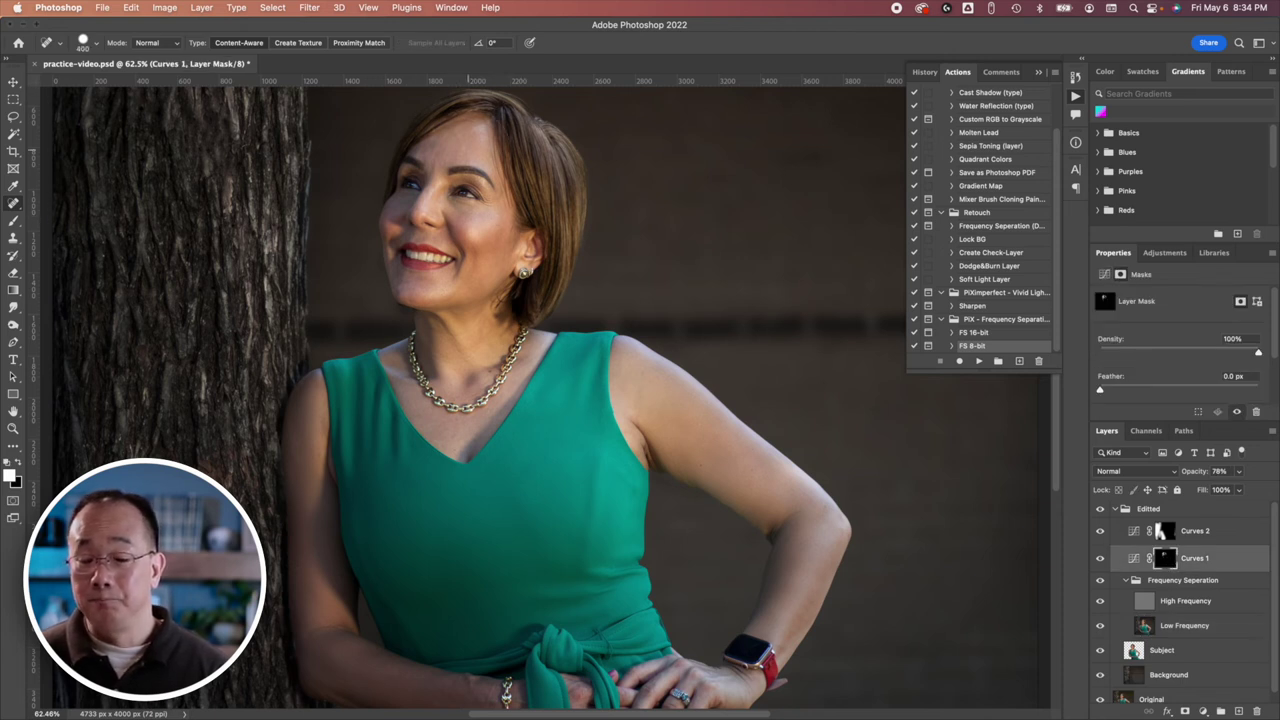
pyautogui.press('b')
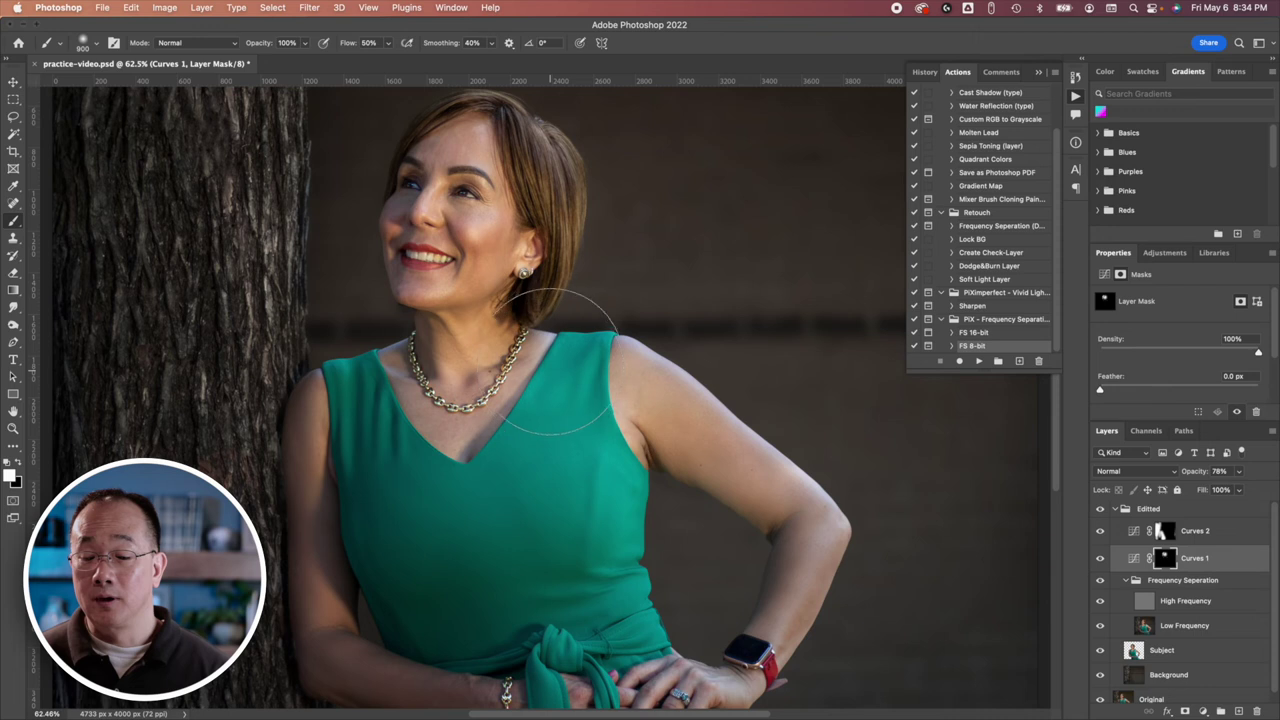
pyautogui.moveTo(546, 474)
pyautogui.mouseDown()
pyautogui.moveTo(574, 640)
pyautogui.moveTo(543, 486)
pyautogui.moveTo(545, 370)
pyautogui.moveTo(576, 594)
pyautogui.mouseUp()
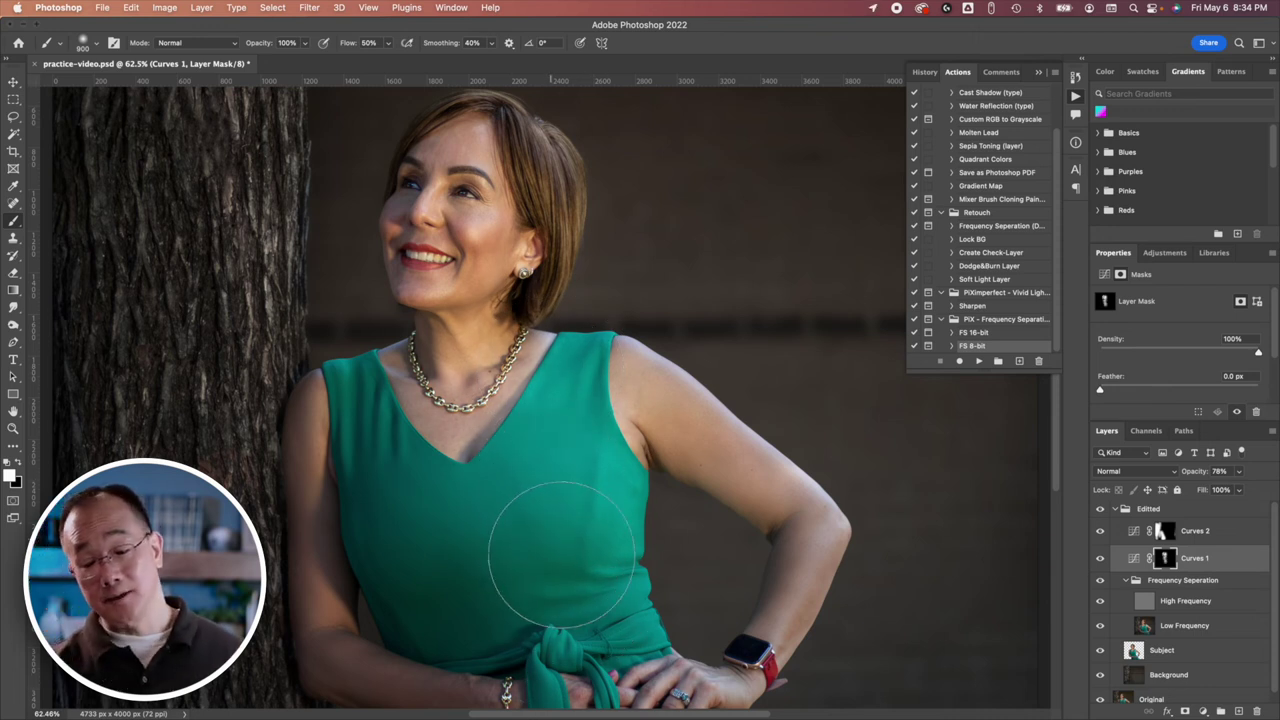
pyautogui.click(1163, 533)
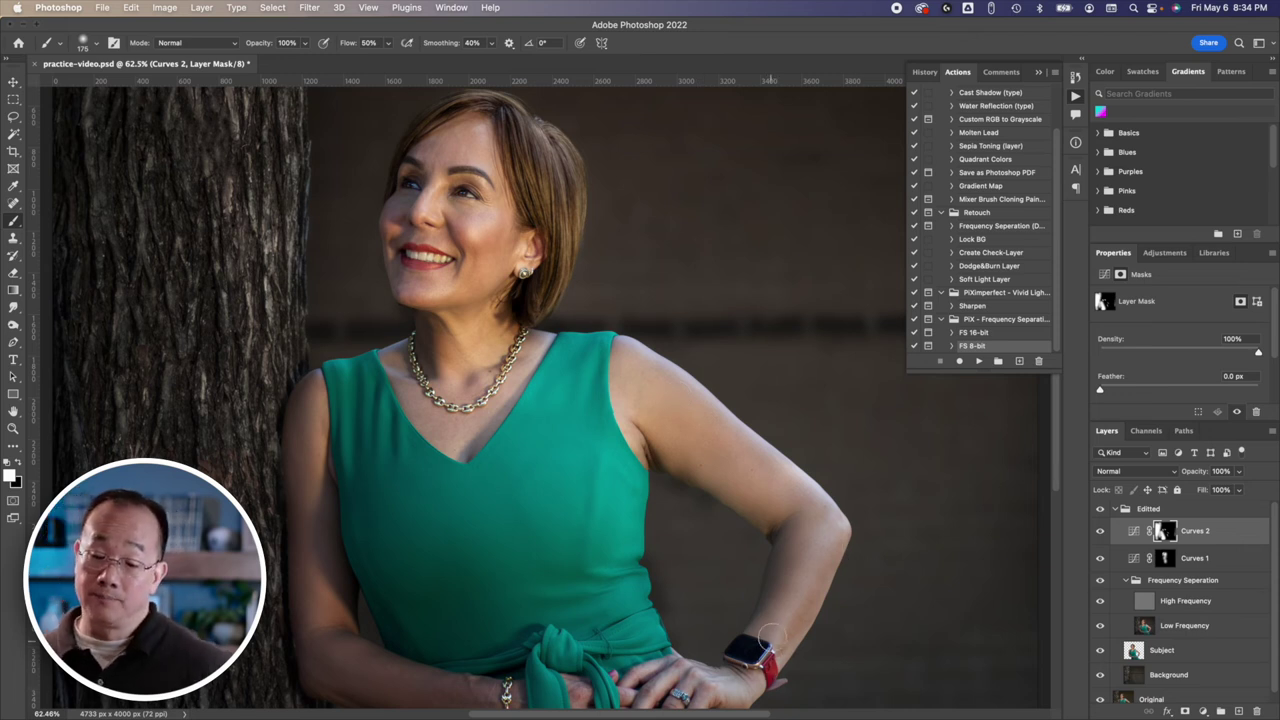
# Step: Fit the image in view, enlarge the brush to 500 px and target the Curves 1 mask
pyautogui.press('super+minus')
pyautogui.press('super+minus')
pyautogui.press('super+minus')
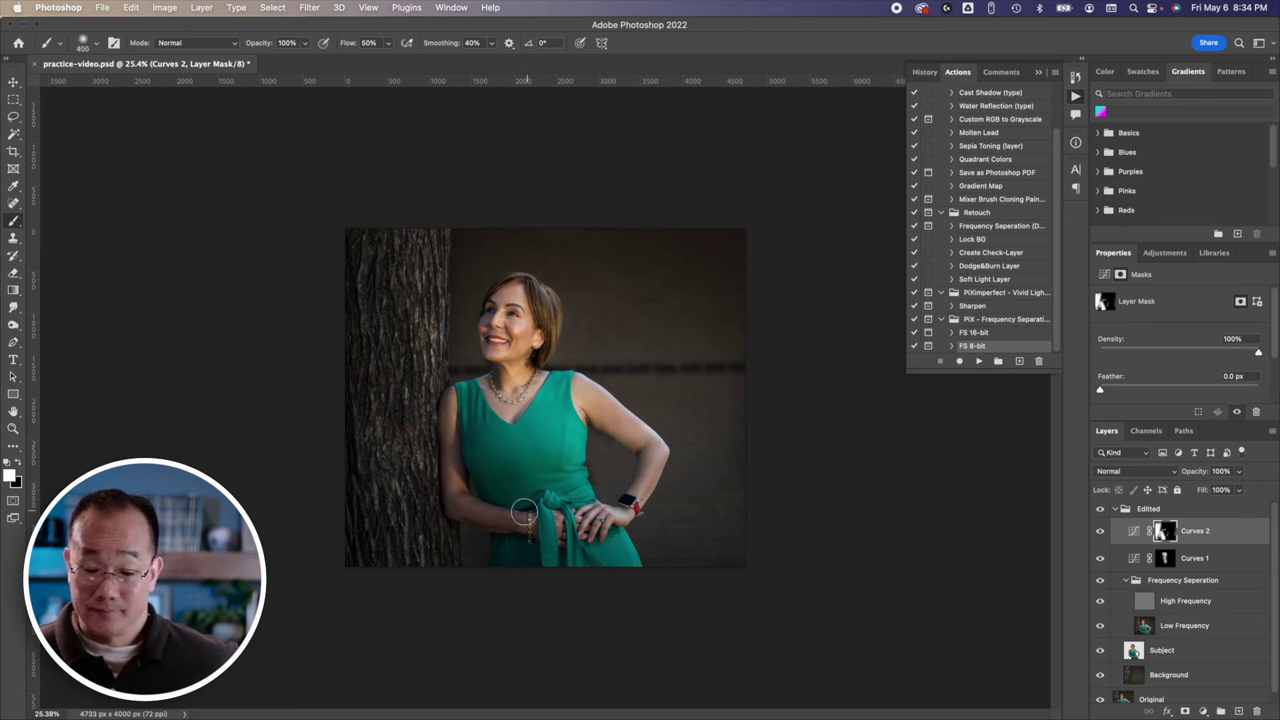
pyautogui.press(']')
pyautogui.press(']')
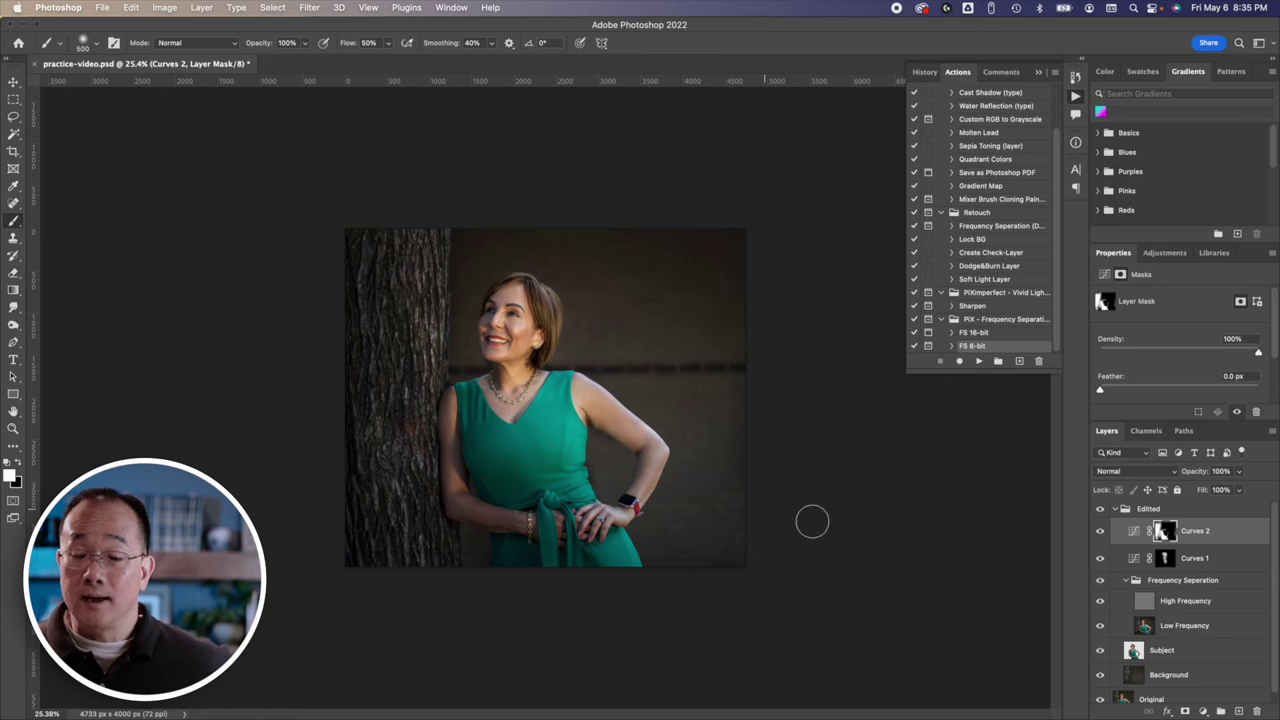
pyautogui.click(1164, 558)
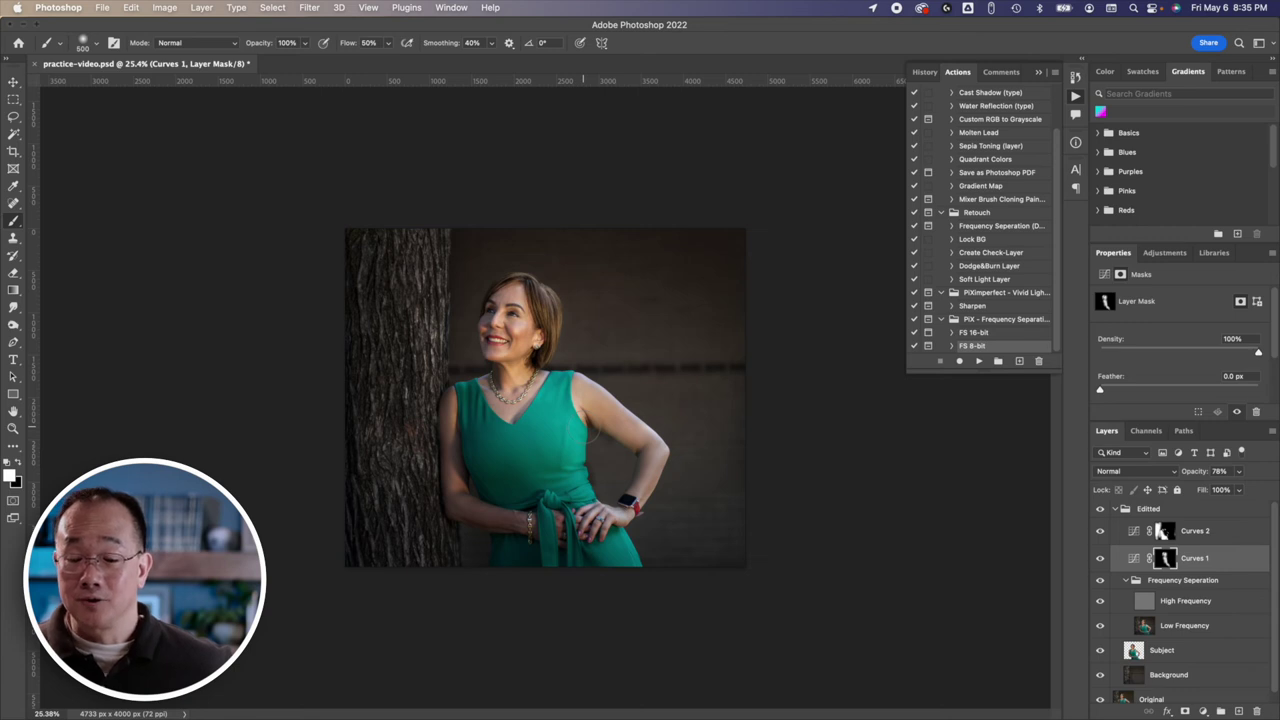
# Step: Compare the Edited group before/after, then save practice-video.psd with Maximize Compatibility on
pyautogui.click(1100, 510)
pyautogui.click(1100, 510)
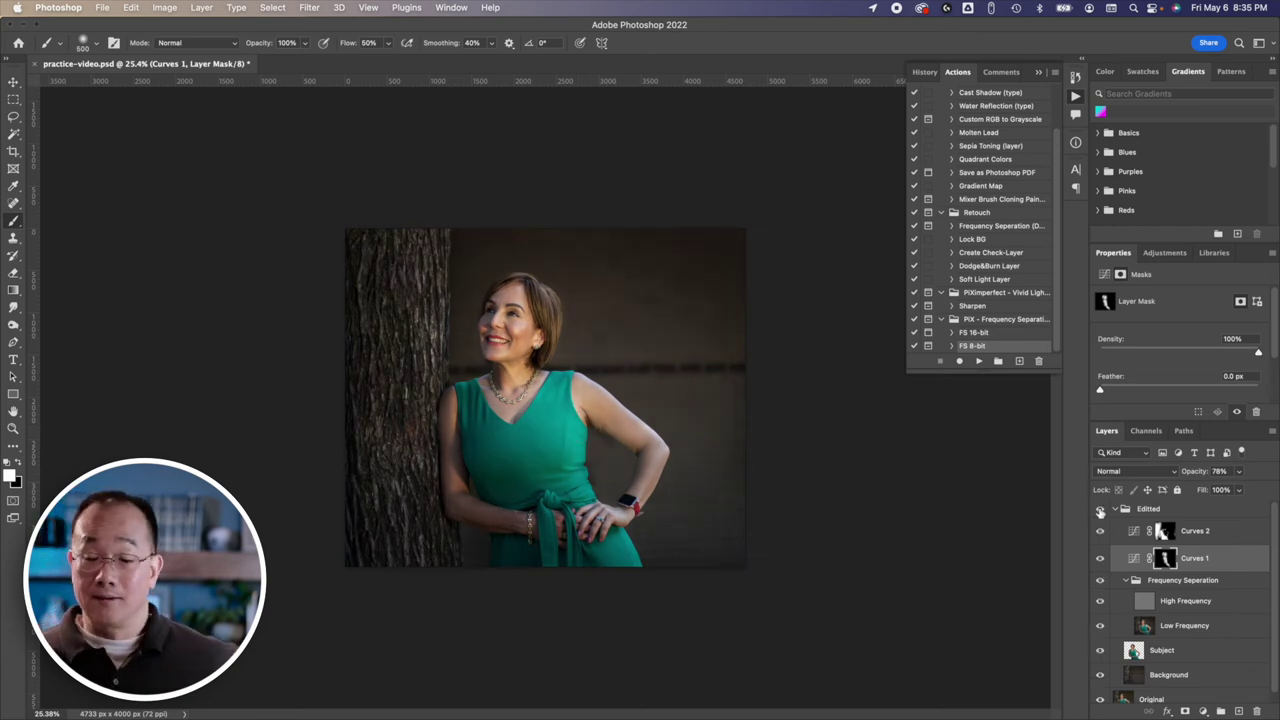
pyautogui.click(1100, 510)
pyautogui.click(1100, 511)
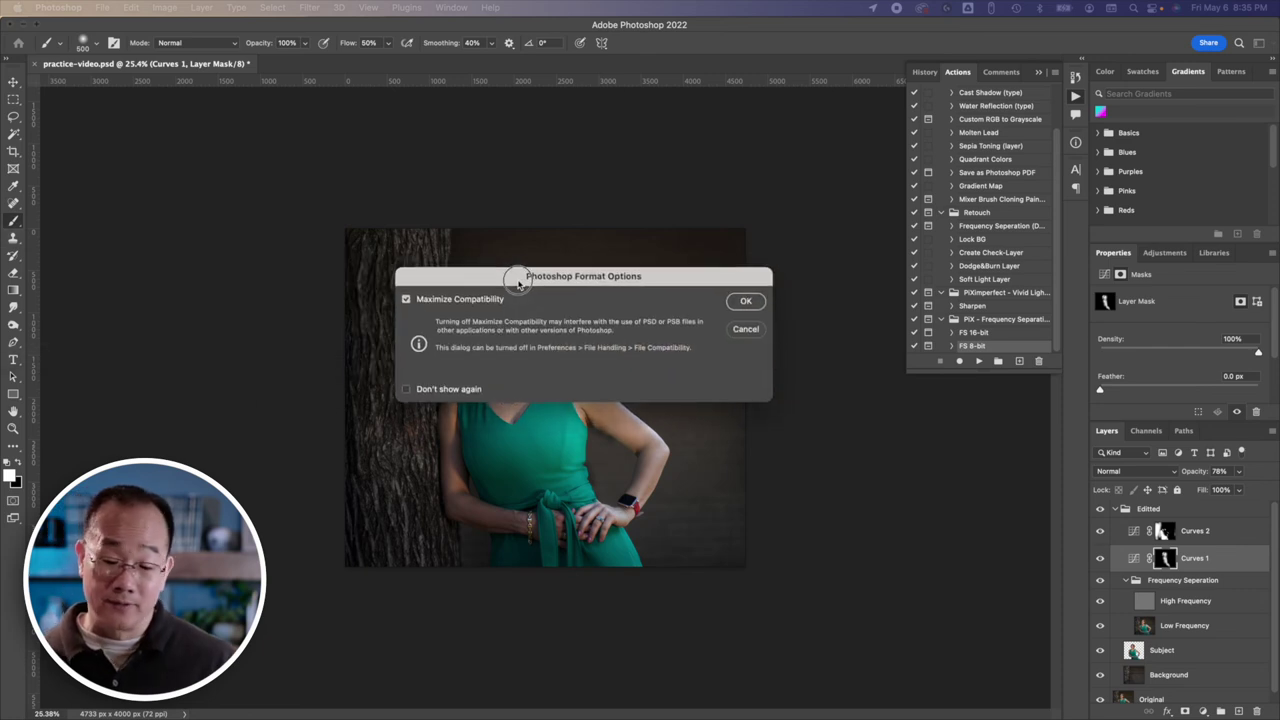
pyautogui.click(753, 302)
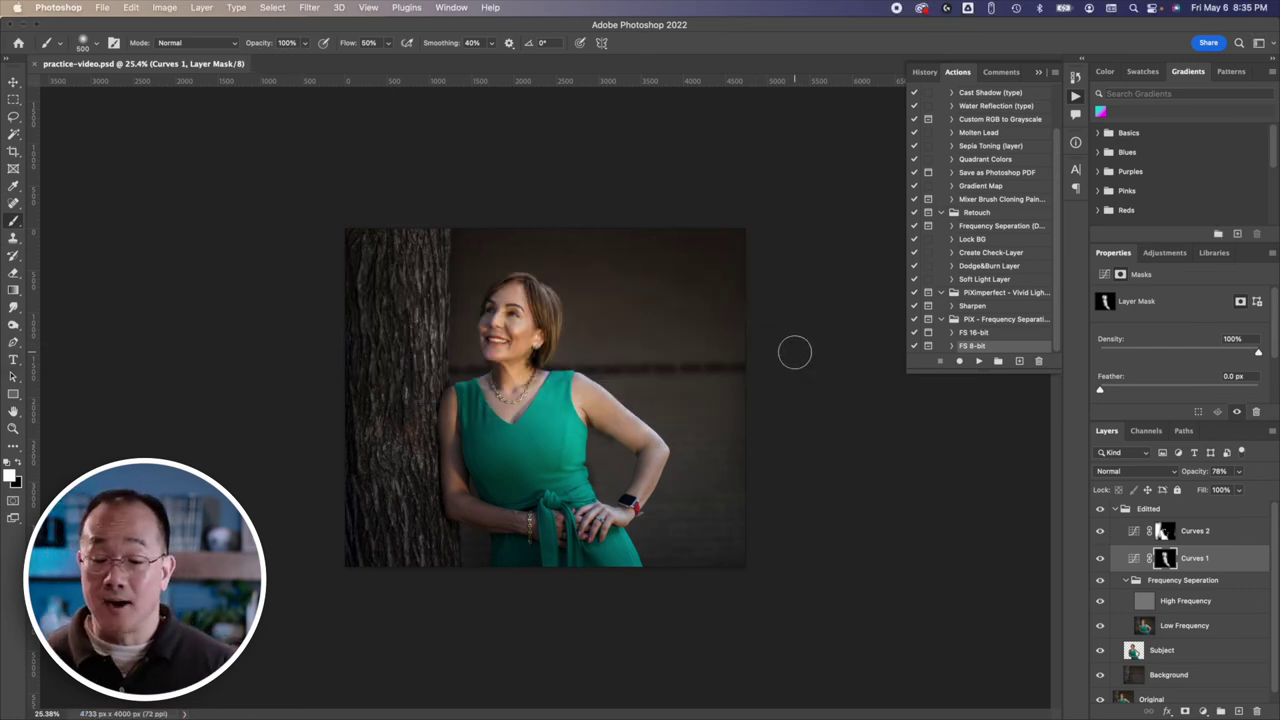
pyautogui.scroll(1, 795, 352)
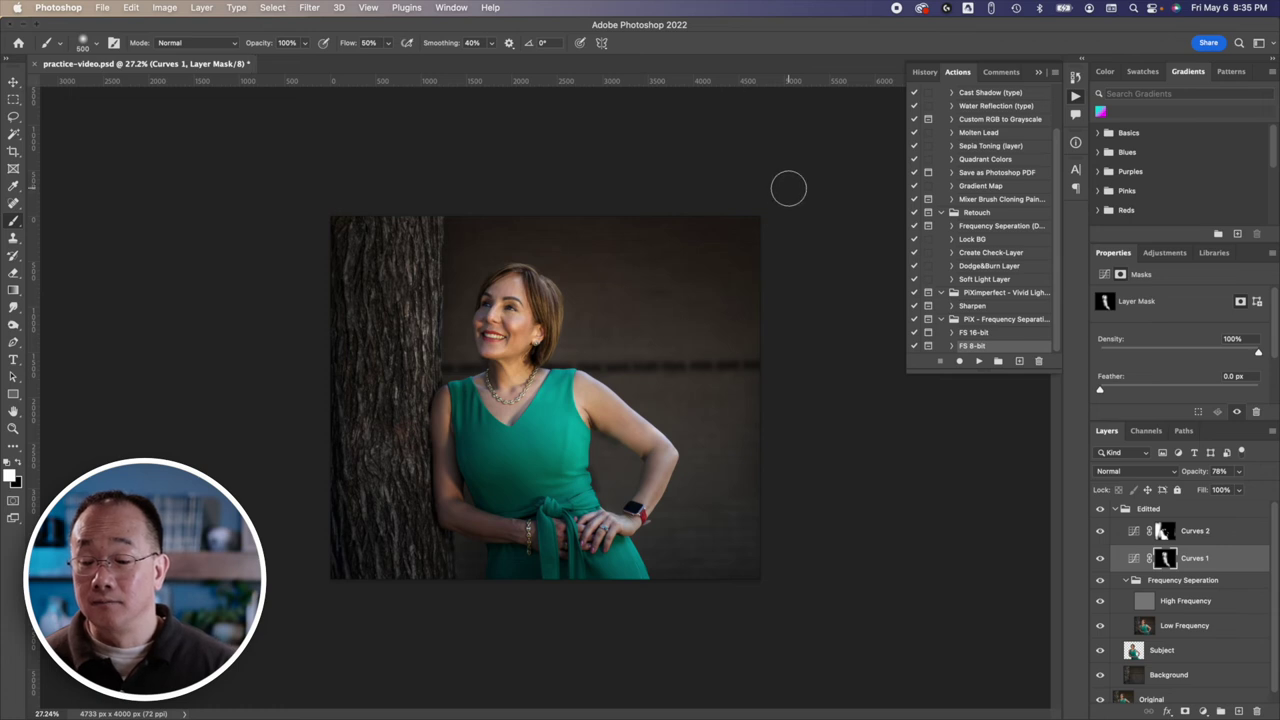
# Step: Zoom in and toggle the Edited group off and on twice to compare with the original
pyautogui.scroll(2, 788, 190)
pyautogui.scroll(3, 790, 180)
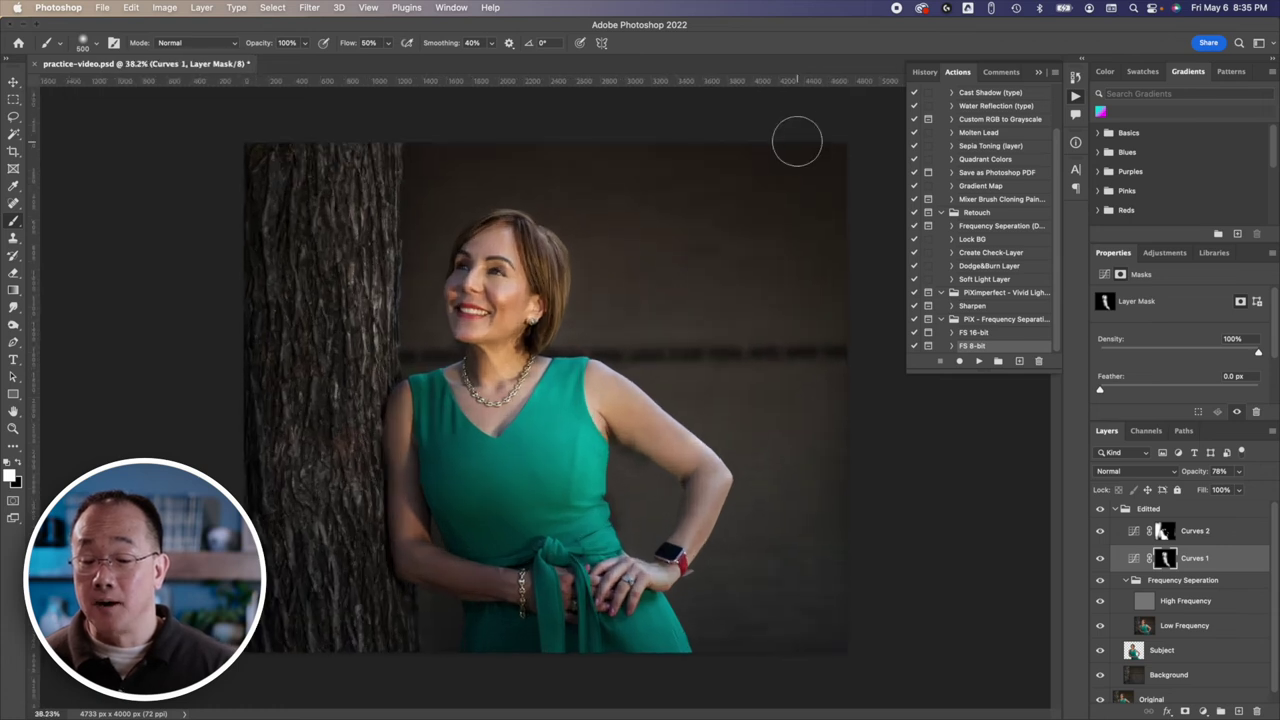
pyautogui.click(1099, 509)
pyautogui.click(1099, 509)
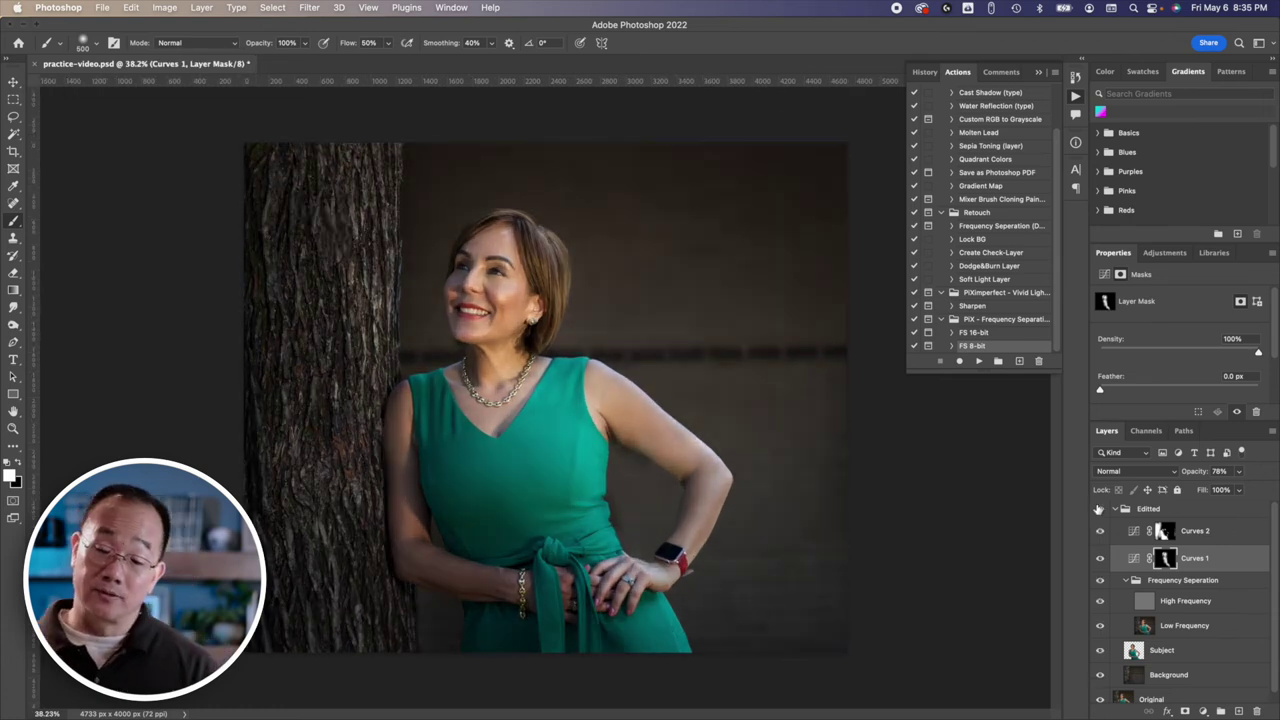
pyautogui.click(1099, 509)
pyautogui.click(1099, 509)
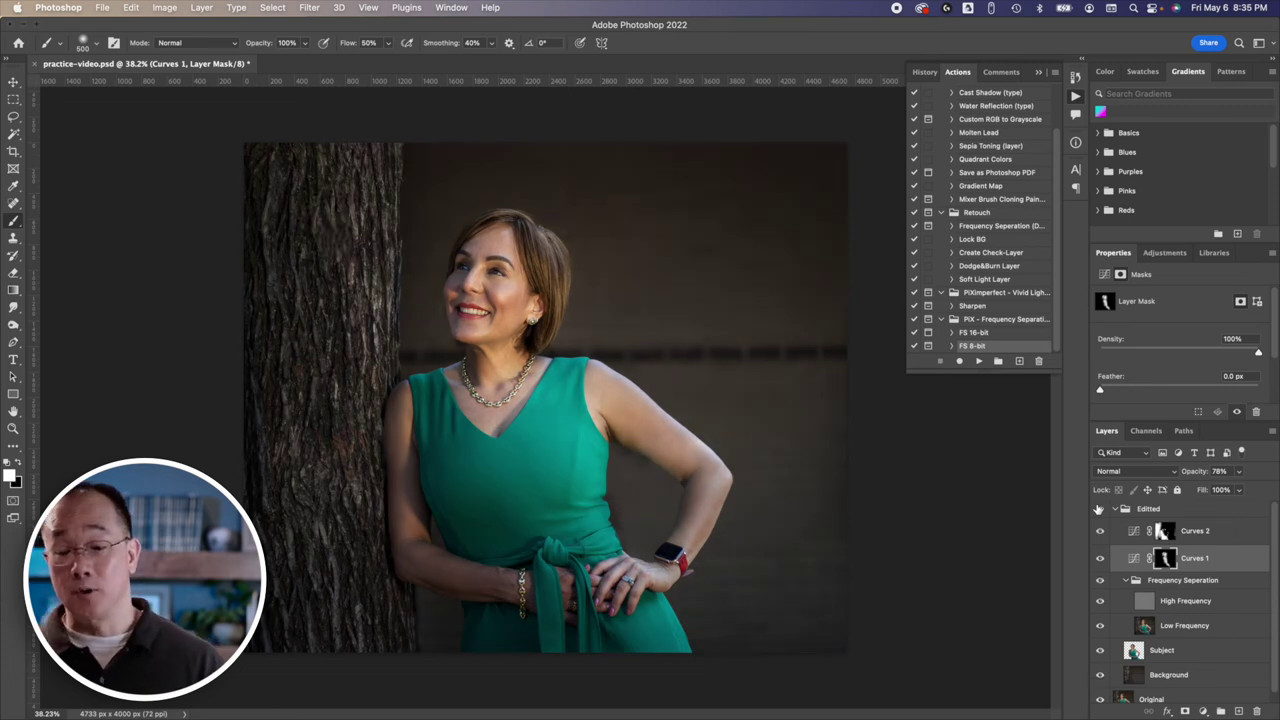
# Step: Zoom in on the face and reduce the brush to about 150 px for the eye area
pyautogui.press('super+plus')
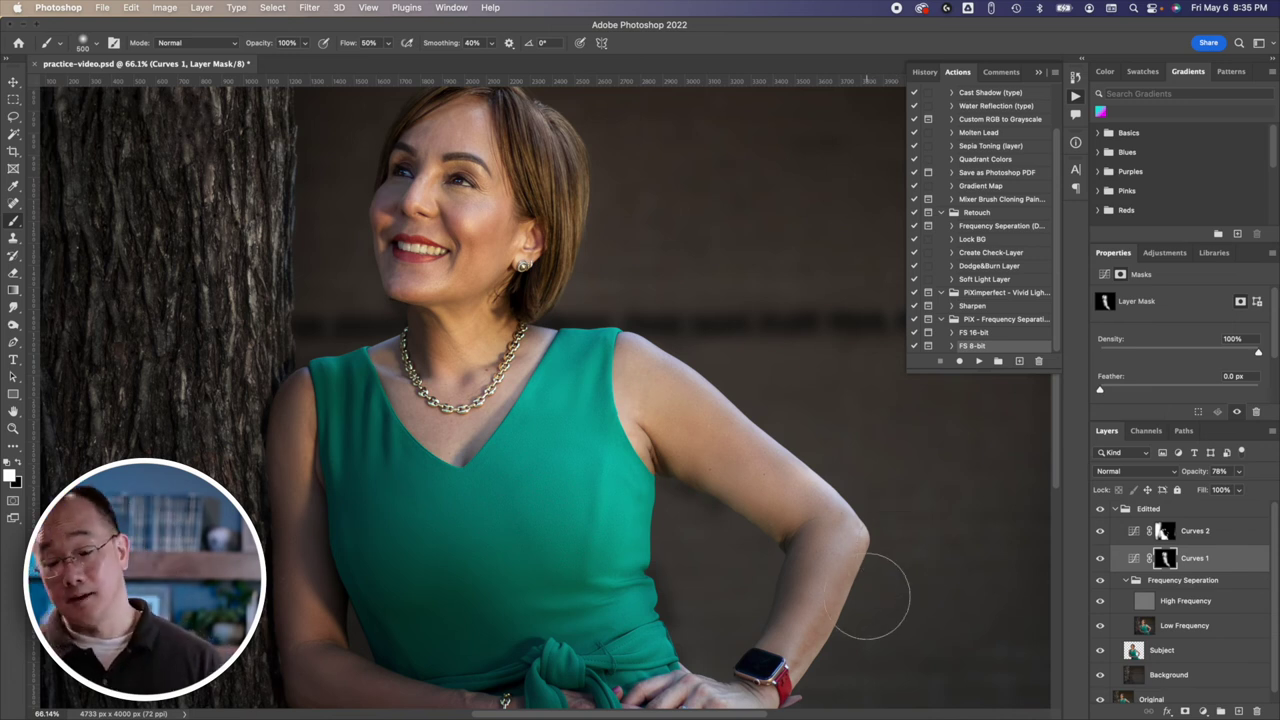
pyautogui.press('super+0')
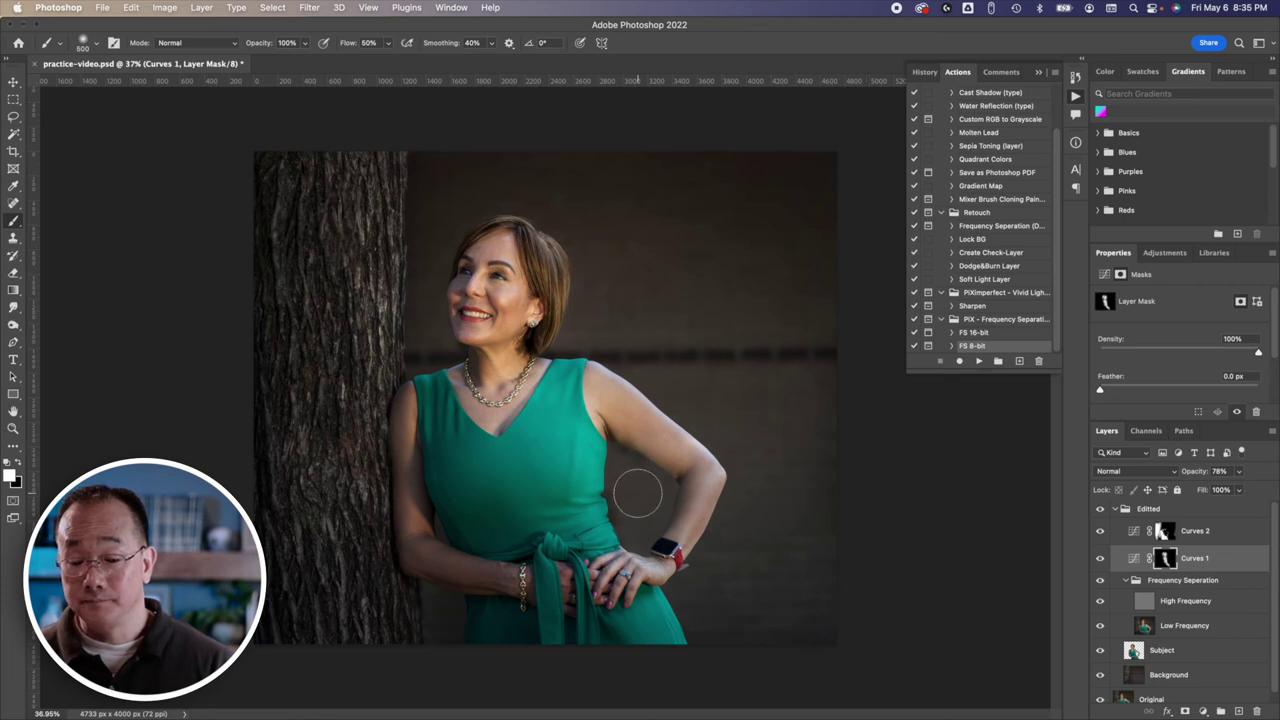
pyautogui.scroll(5, 638, 492)
pyautogui.scroll(3, 640, 490)
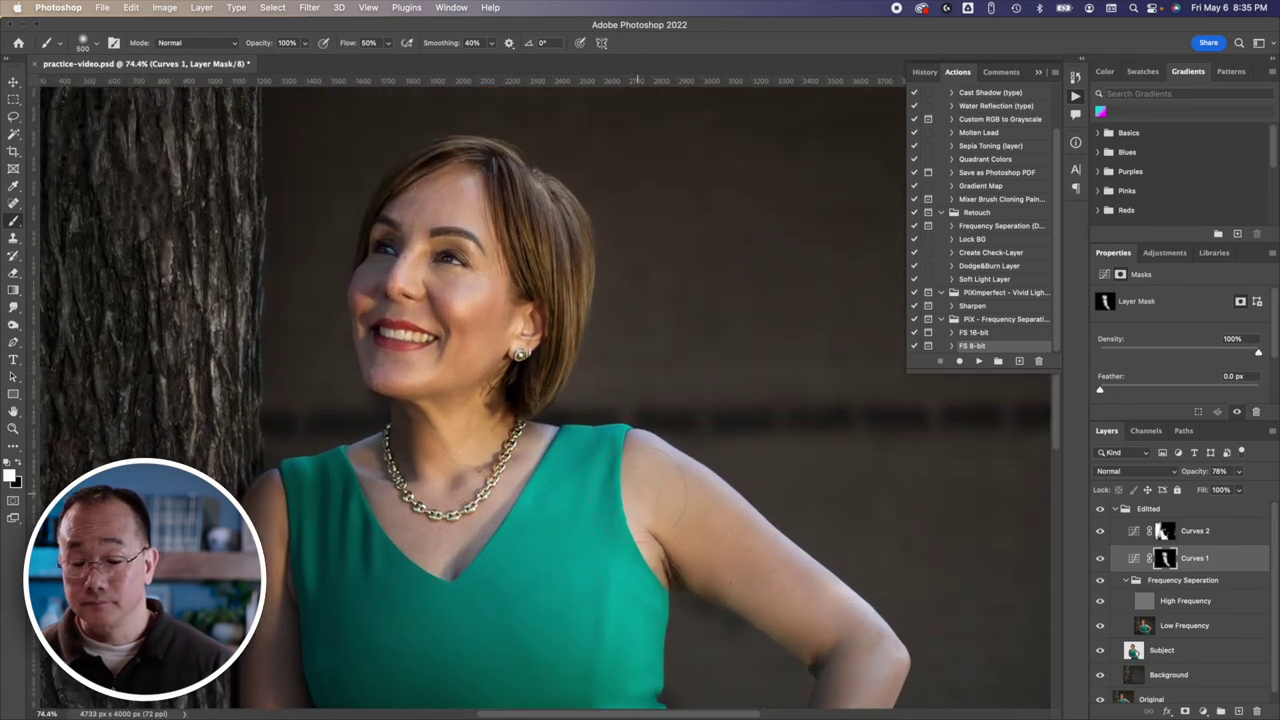
pyautogui.scroll(4, 638, 491)
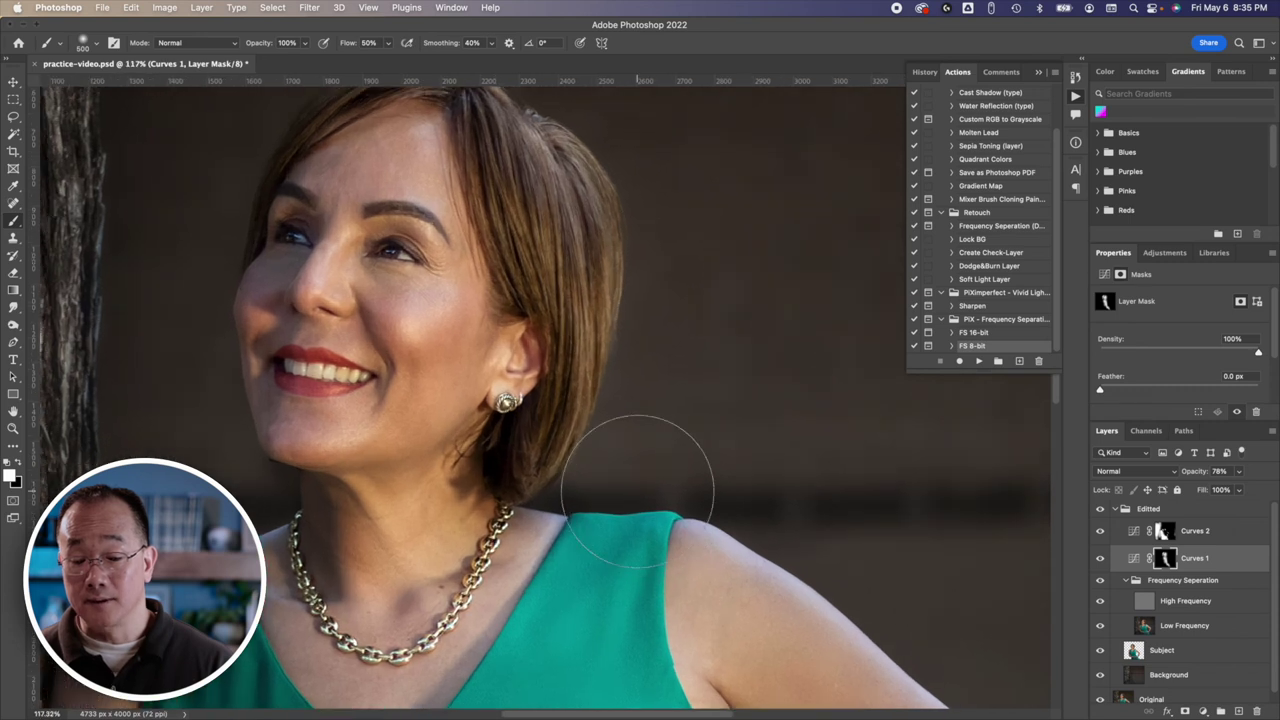
pyautogui.scroll(3, 639, 490)
pyautogui.press('[')
pyautogui.press('[')
pyautogui.press('[')
pyautogui.press('[')
pyautogui.press('[')
pyautogui.press('[')
pyautogui.press('[')
pyautogui.press('[')
pyautogui.press(']')
pyautogui.press(']')
pyautogui.press(']')
pyautogui.press(']')
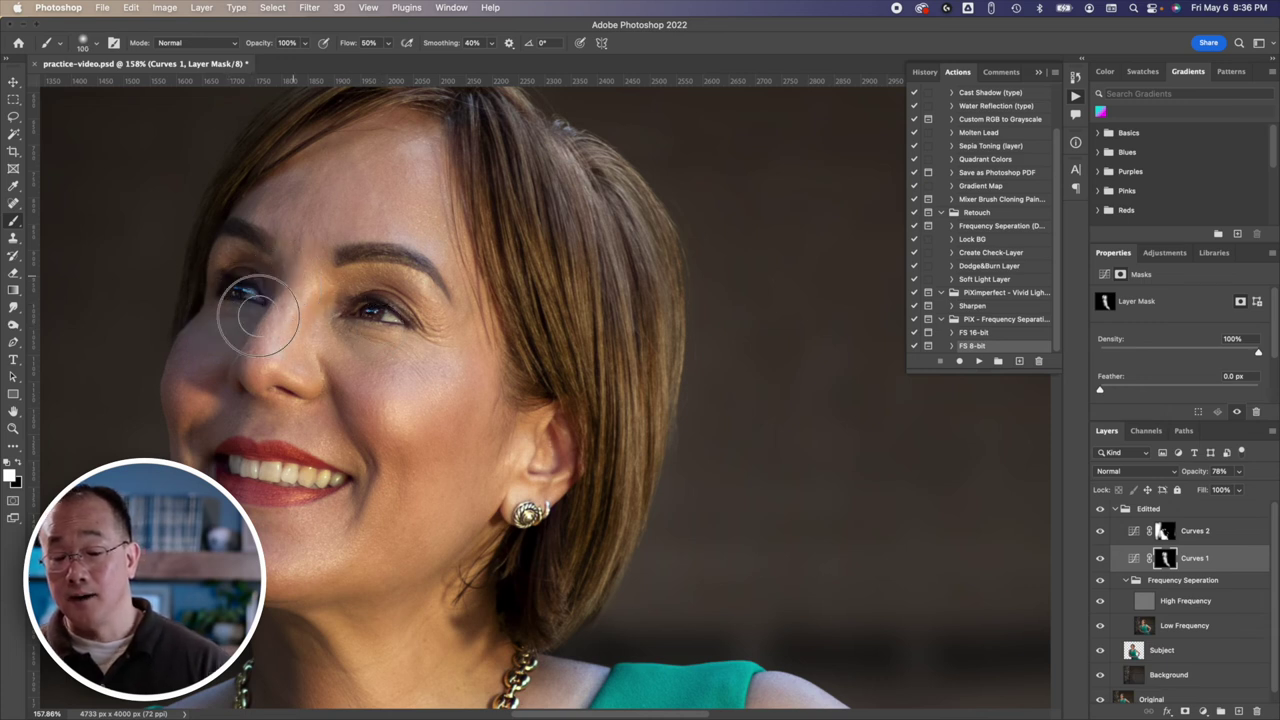
pyautogui.press('[')
pyautogui.press('[')
pyautogui.press('[')
pyautogui.press('[')
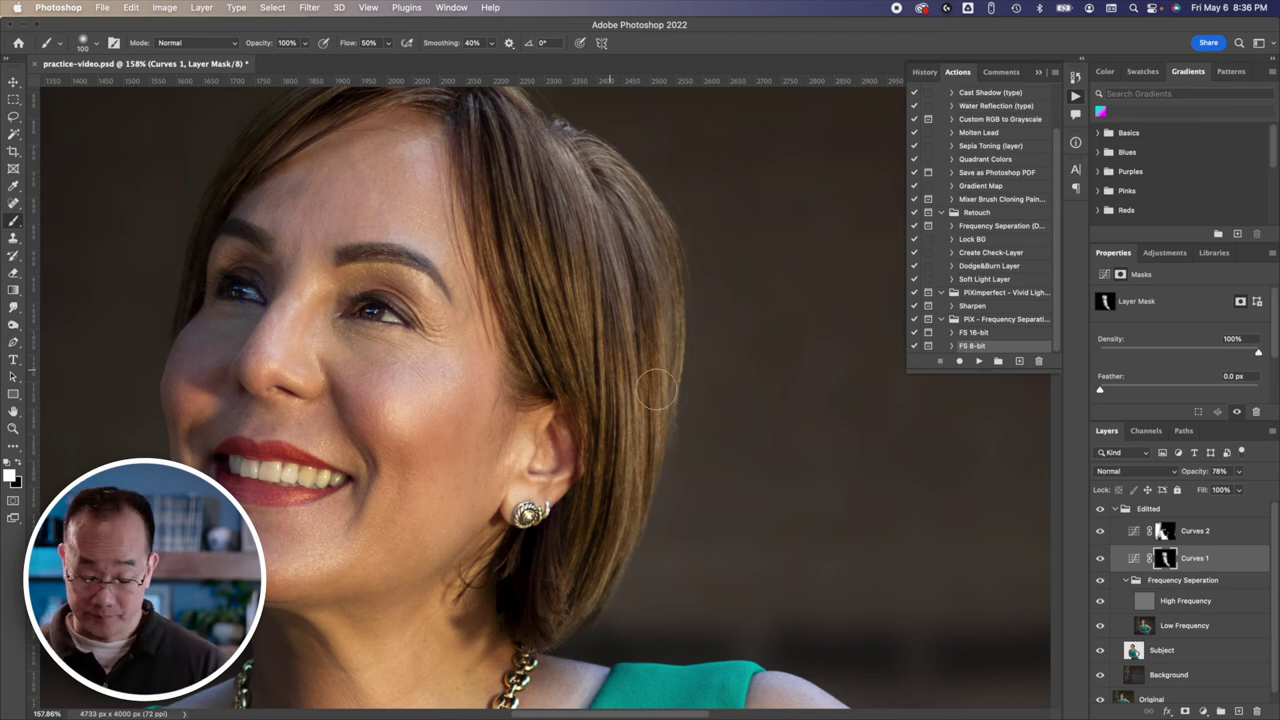
# Step: Toggle Curves 1 and Curves 2 on and off to judge their effects, leaving Curves 2 active
pyautogui.click(1100, 560)
pyautogui.click(1100, 560)
pyautogui.click(1100, 560)
pyautogui.click(1101, 559)
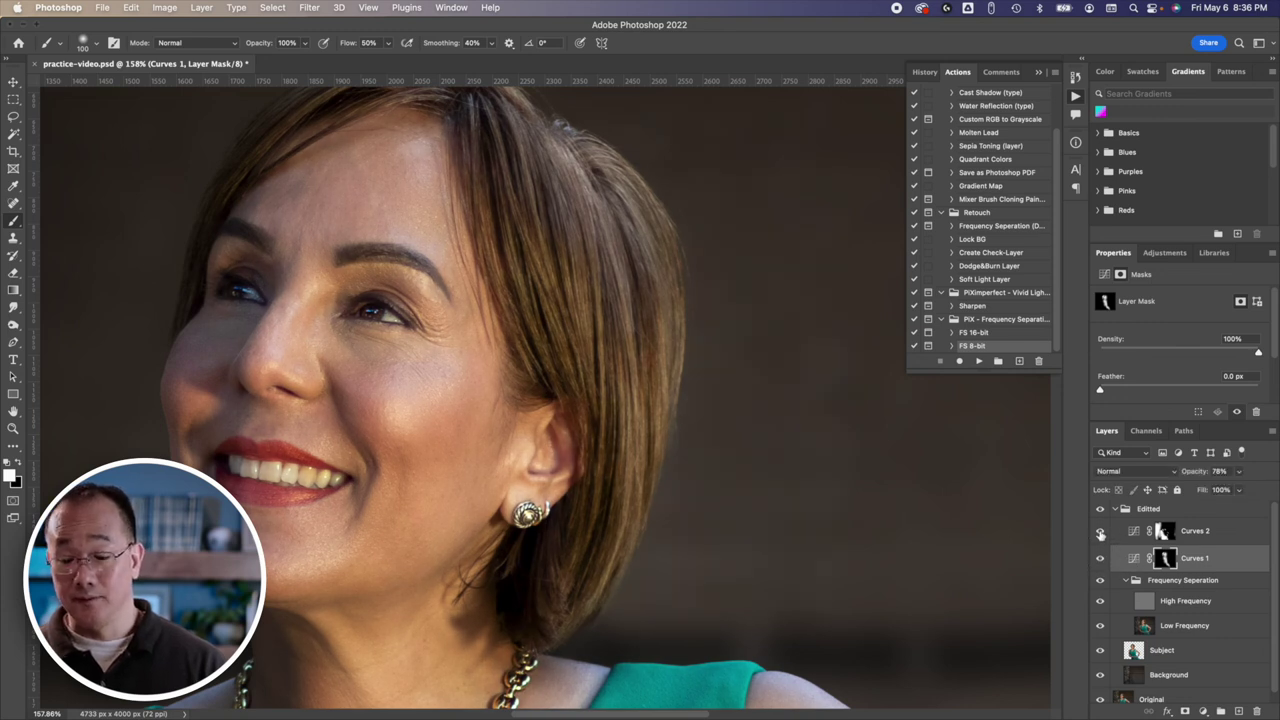
pyautogui.click(1101, 533)
pyautogui.click(1101, 533)
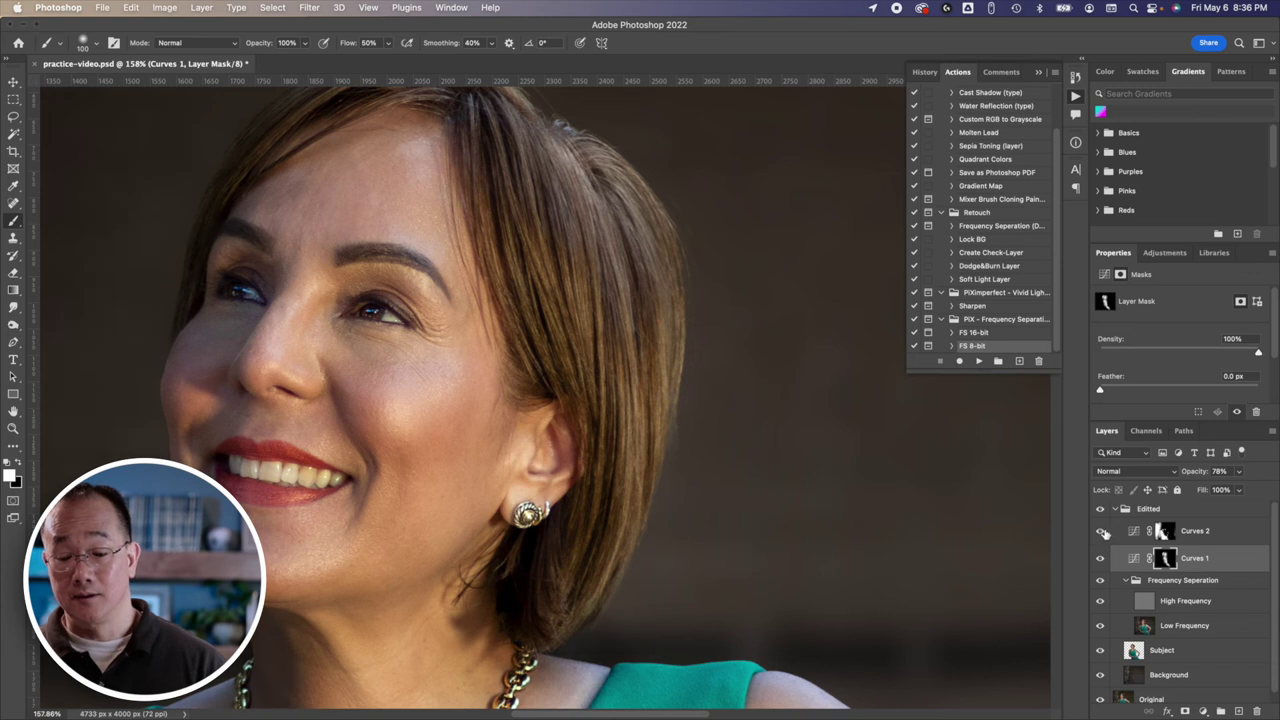
pyautogui.click(1101, 533)
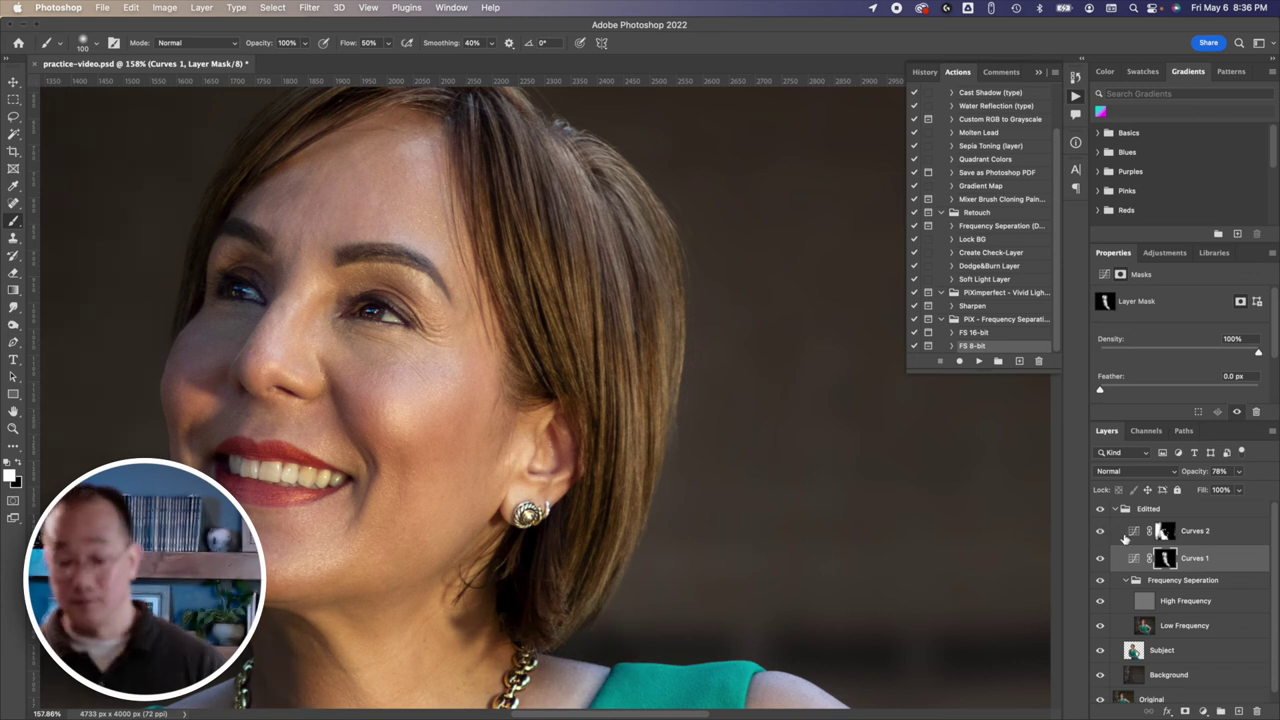
pyautogui.click(1131, 538)
pyautogui.click(1101, 533)
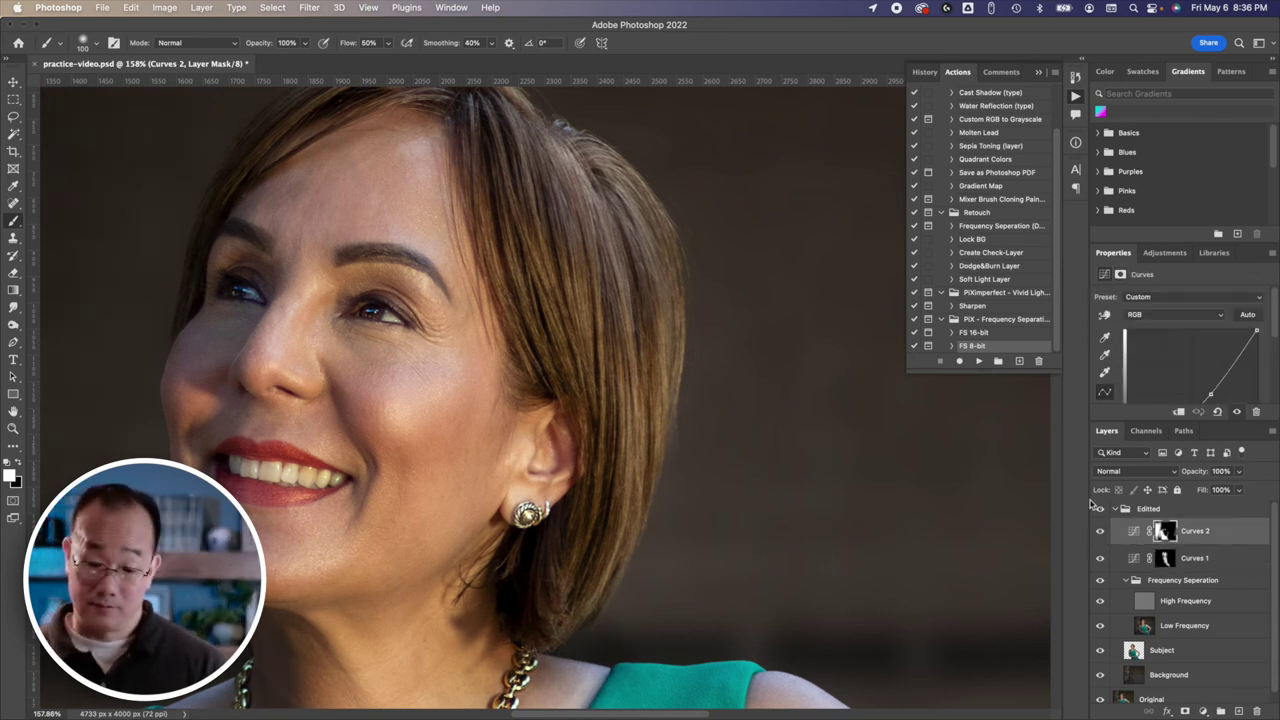
# Step: Fit the photo on screen and save practice-video.psd again
pyautogui.press('super+0')
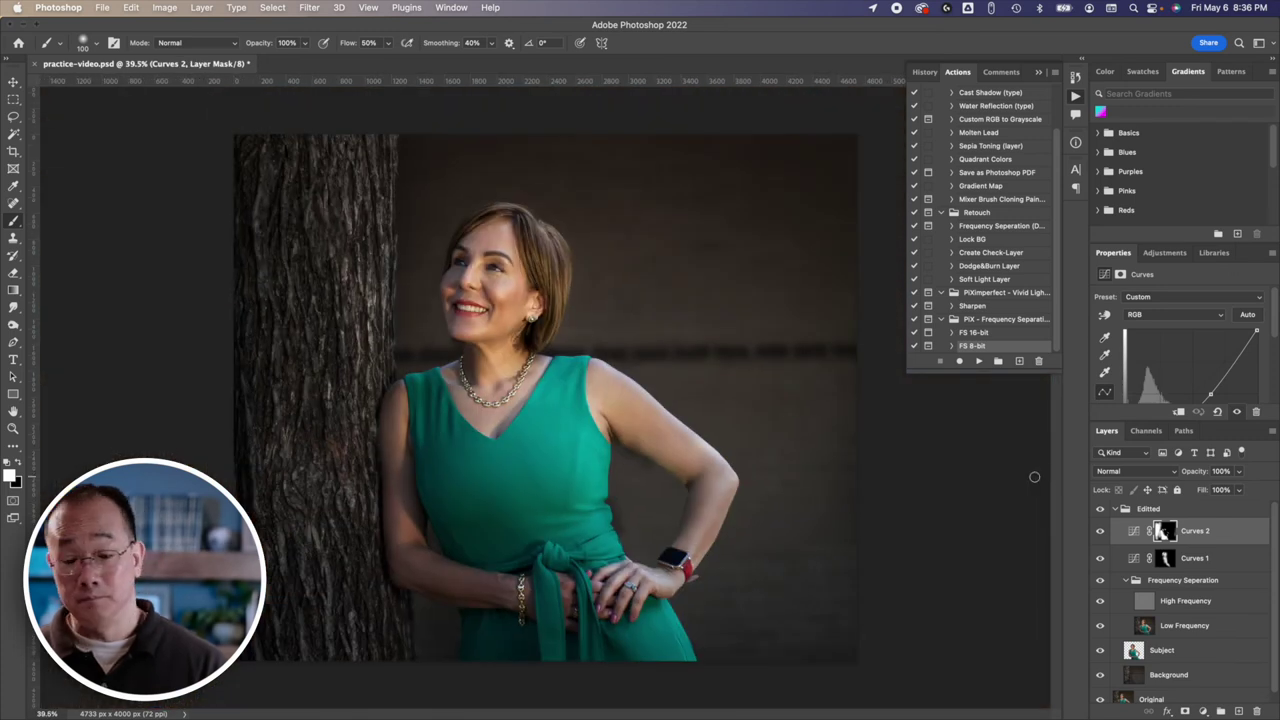
pyautogui.press('super+minus')
pyautogui.press('super+s')
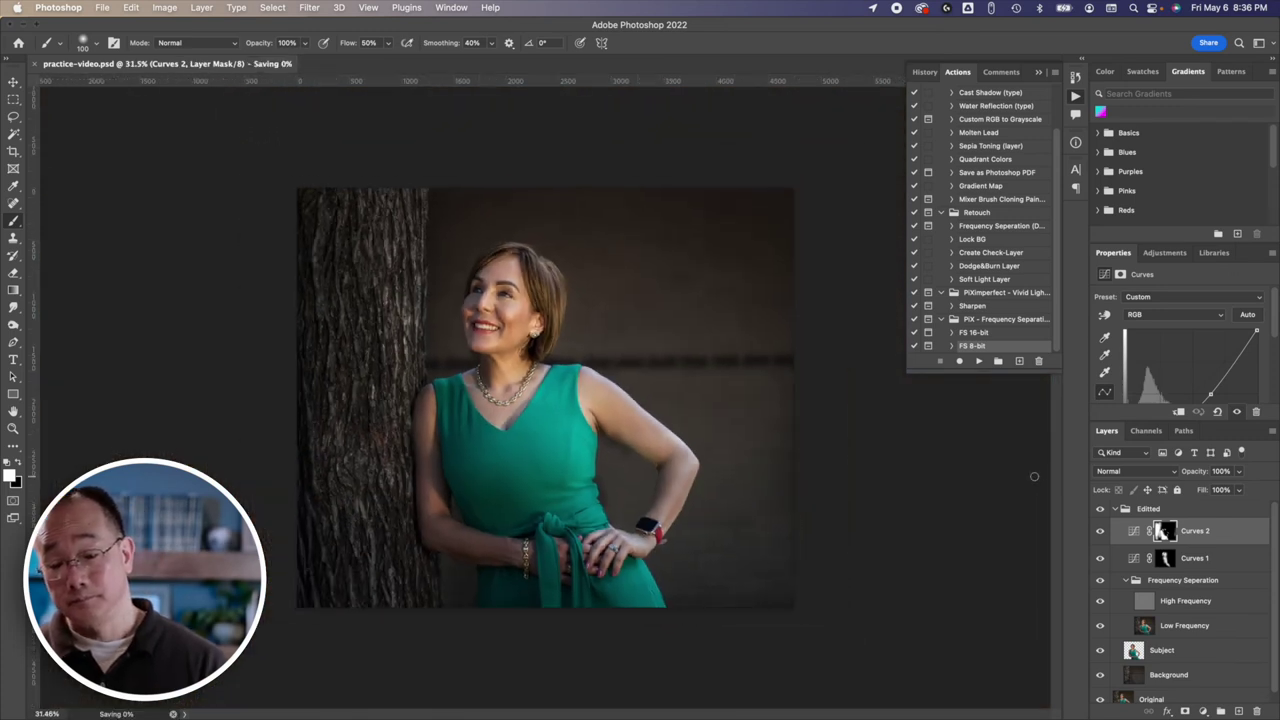